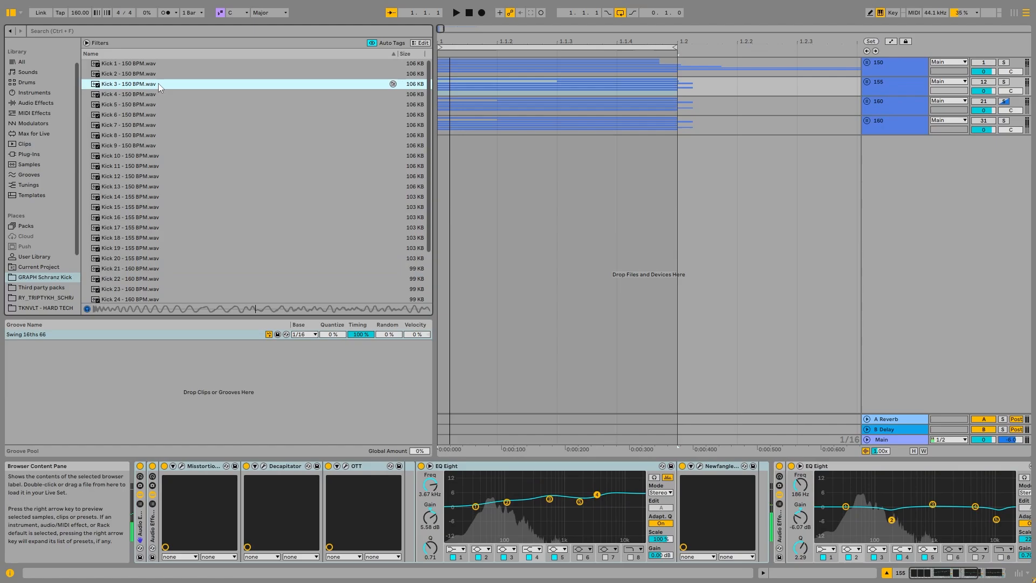
Step: Audition several kick samples from the 150, 155 and 160 BPM files in the GRAPH Schranz Kick folder
key(Up)
click(166, 146)
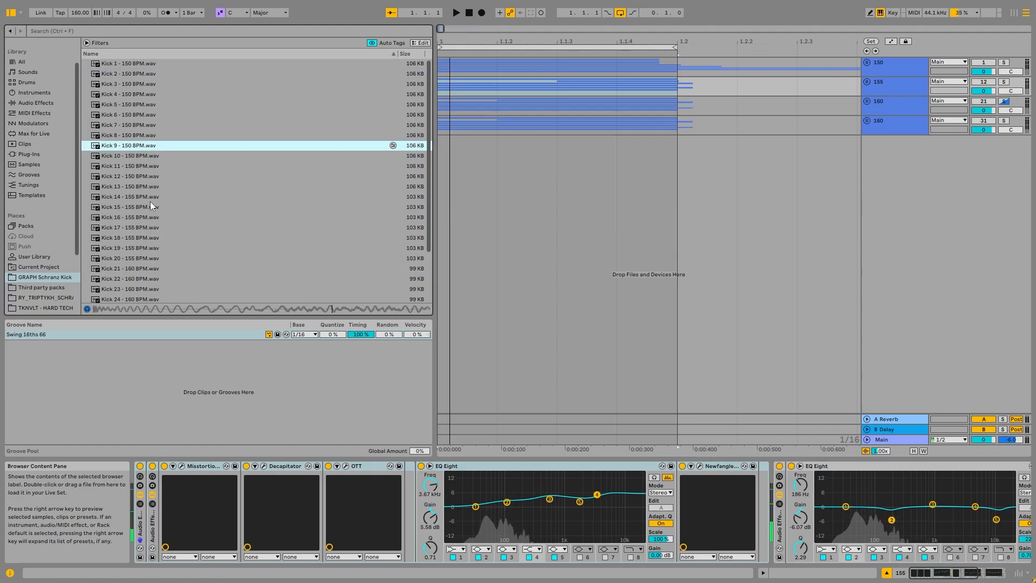
click(152, 205)
scroll(156, 210, down, 1)
click(157, 209)
click(165, 246)
click(161, 255)
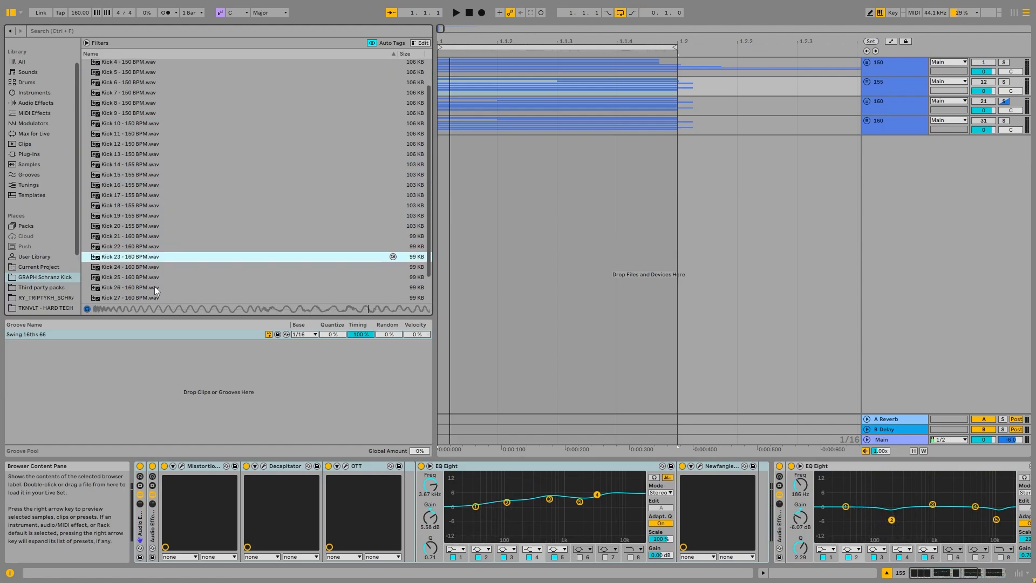
click(157, 277)
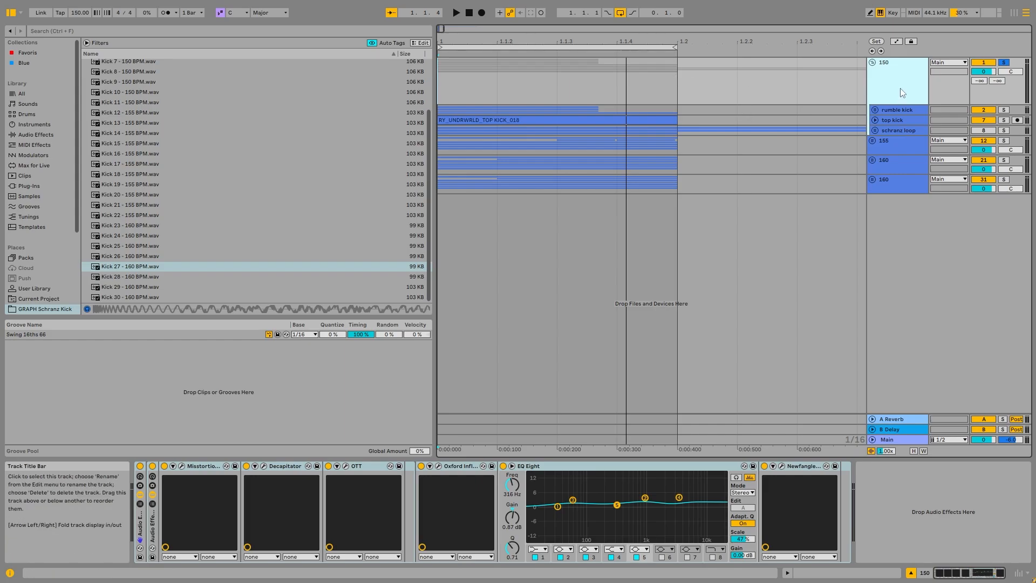
Step: Unfold the rumble kick group in the 150 group and select the VEC1 BD Trancy 19 clip on main kick
click(875, 110)
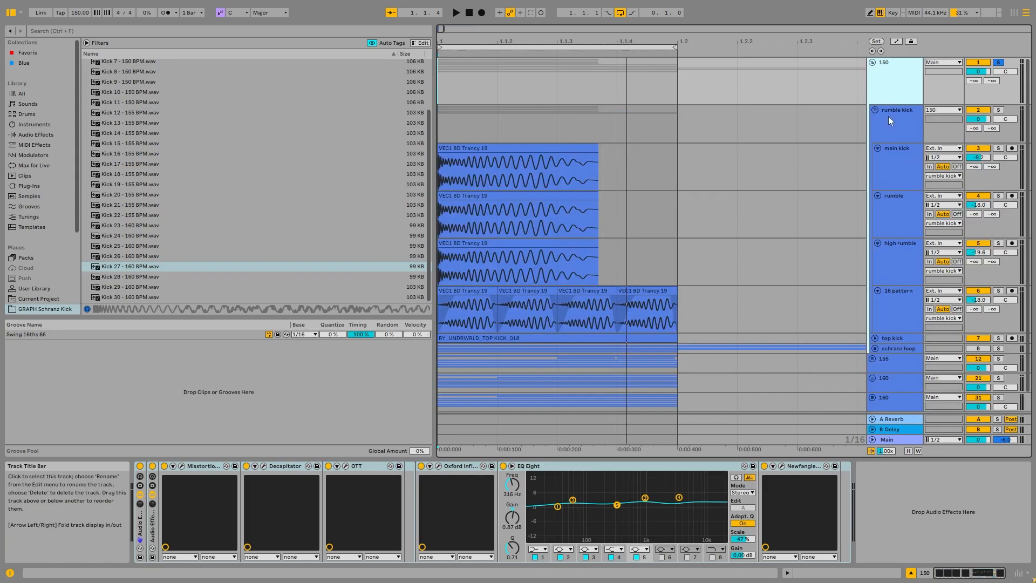
click(888, 115)
click(571, 168)
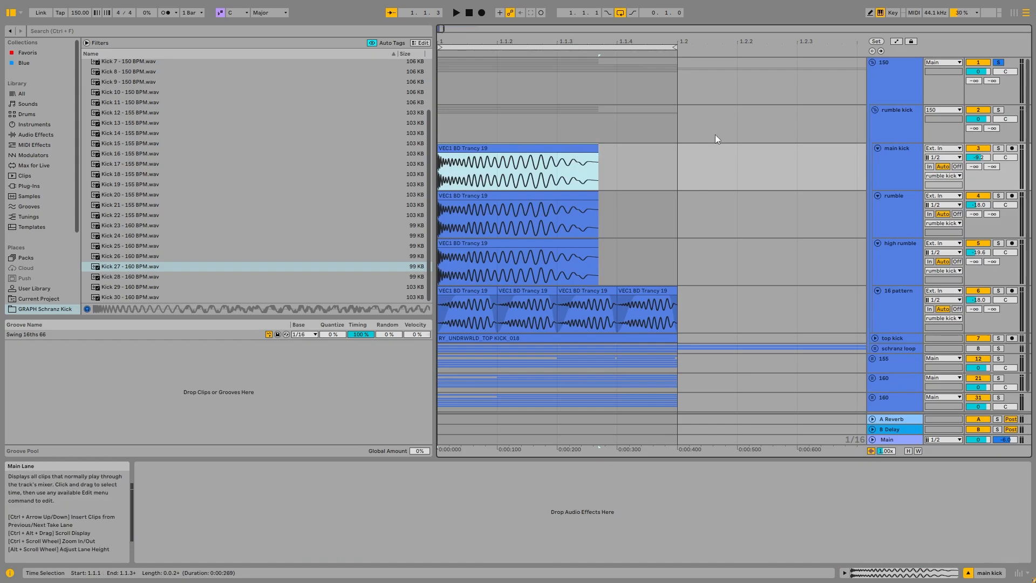
click(893, 132)
click(521, 149)
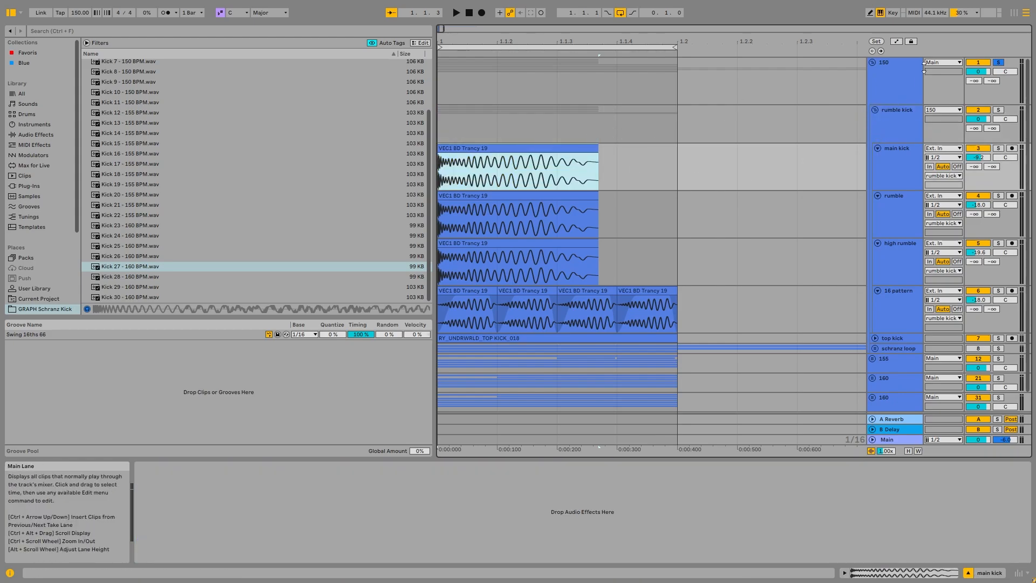
Step: Play the soloed 150 group as a loop and view its effects chain while it sounds
click(893, 78)
click(495, 150)
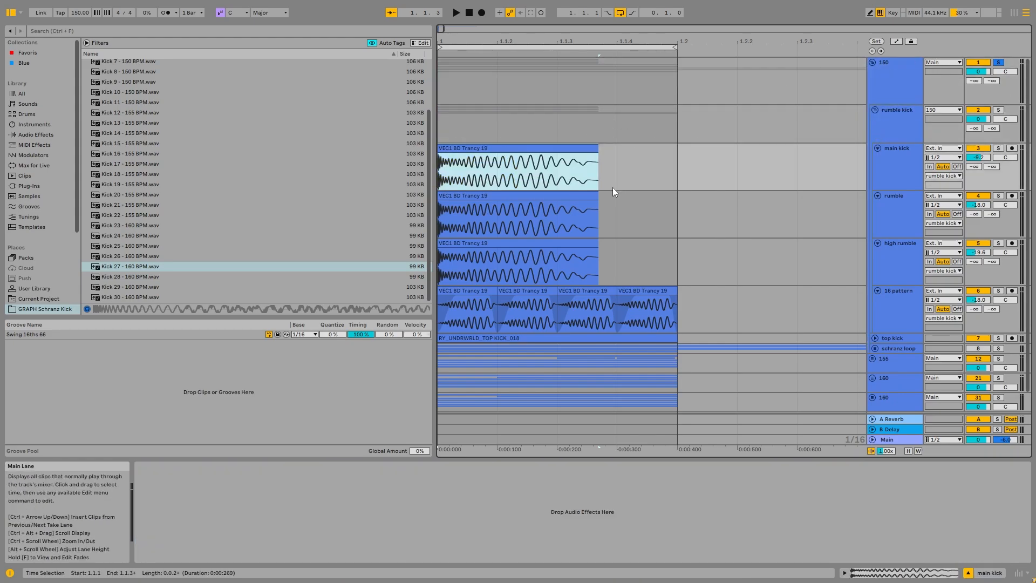
key(space)
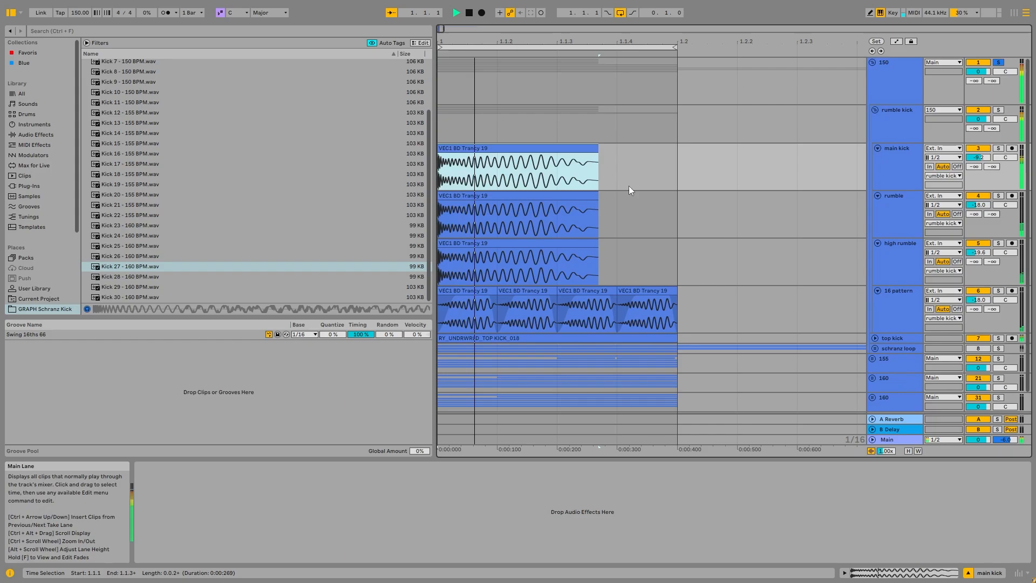
click(901, 85)
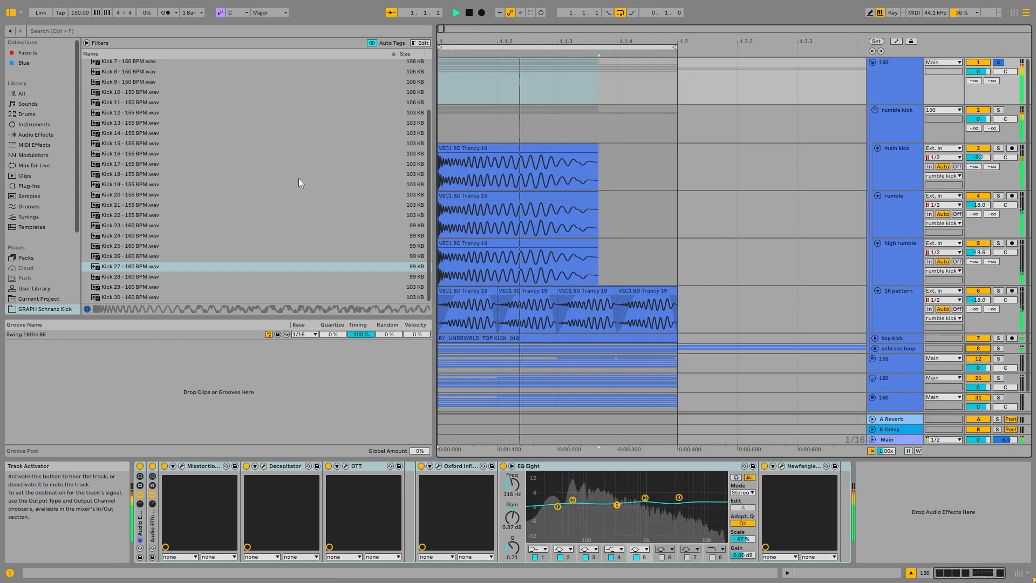
key(space)
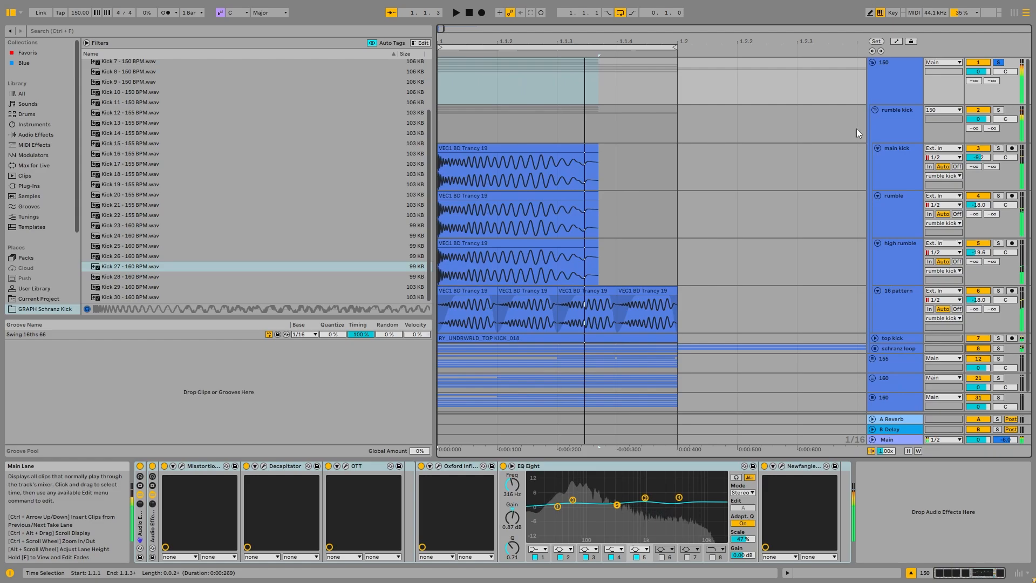
Step: Fold the rumble kick group, and solo the rumble kick, top kick and schranz loop one after another during playback
click(894, 121)
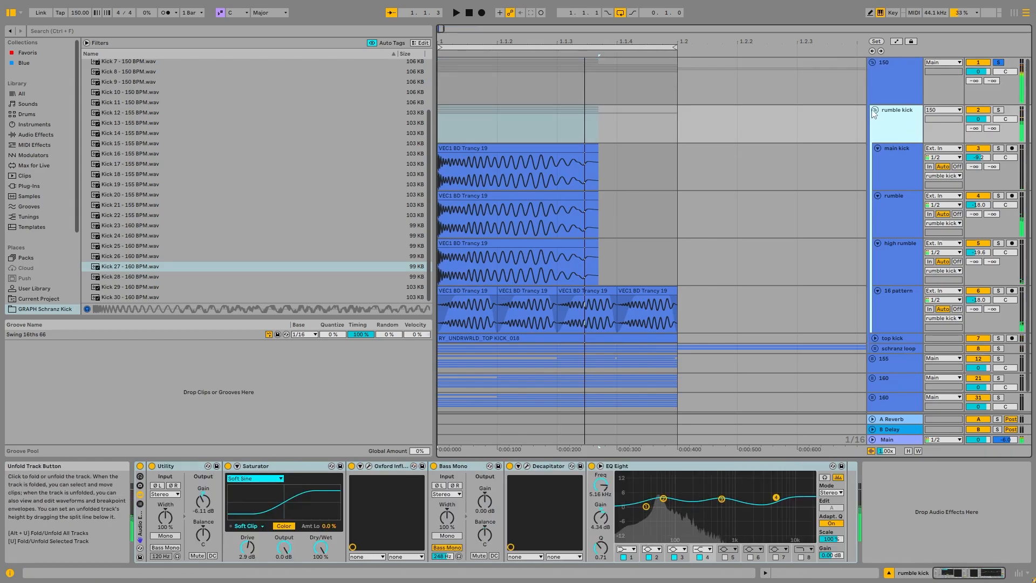
click(874, 111)
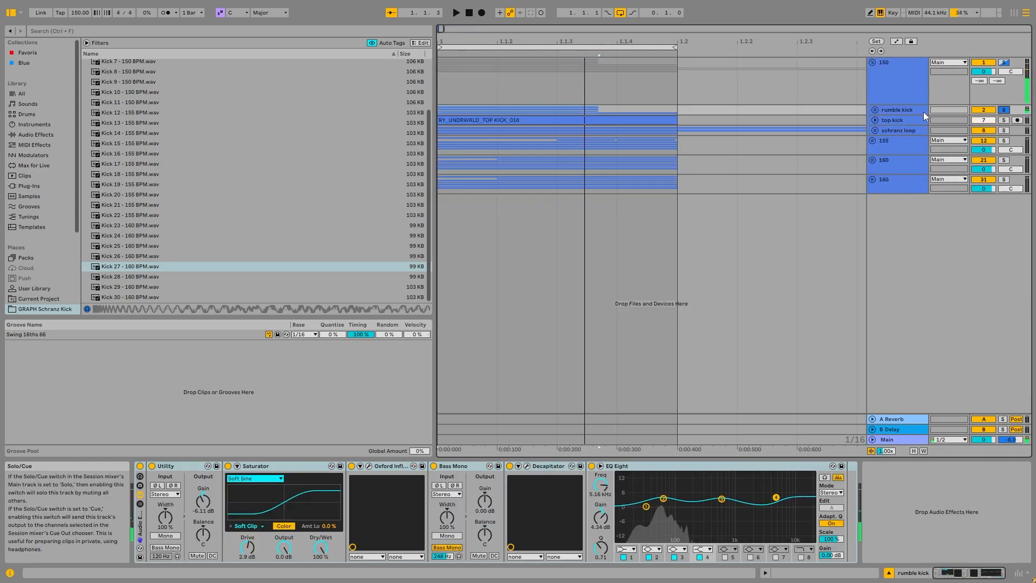
key(space)
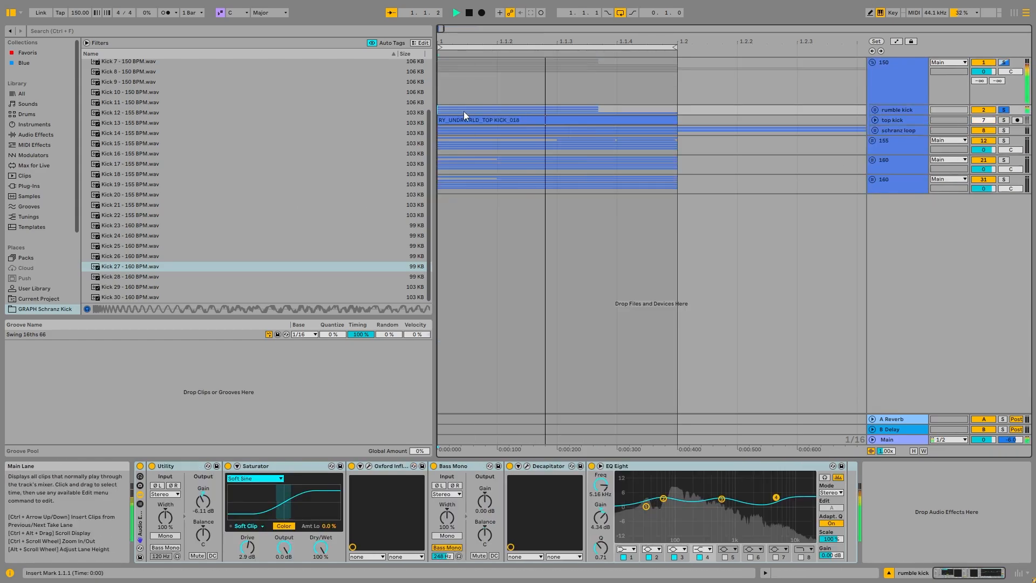
click(1004, 120)
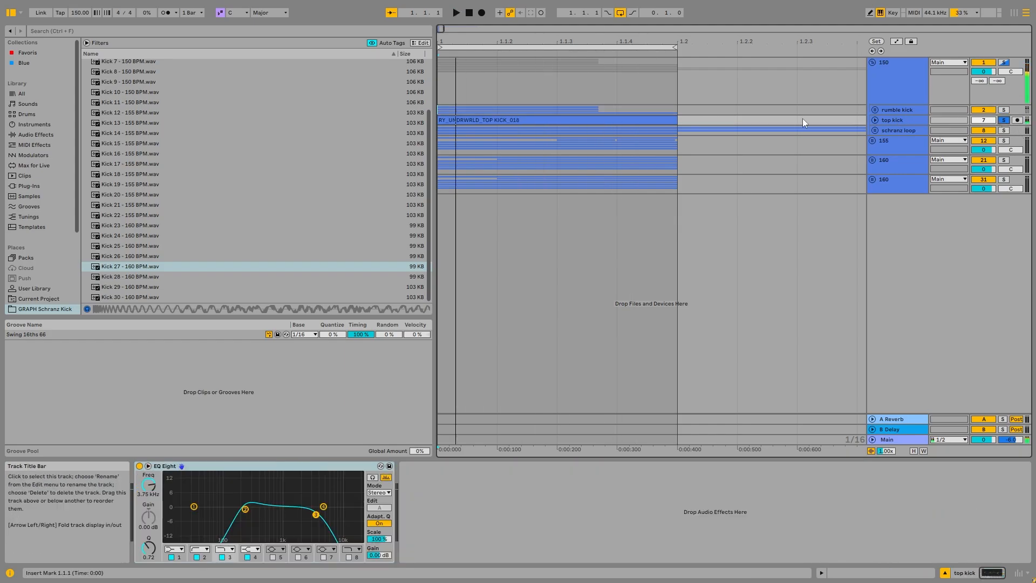
click(1004, 130)
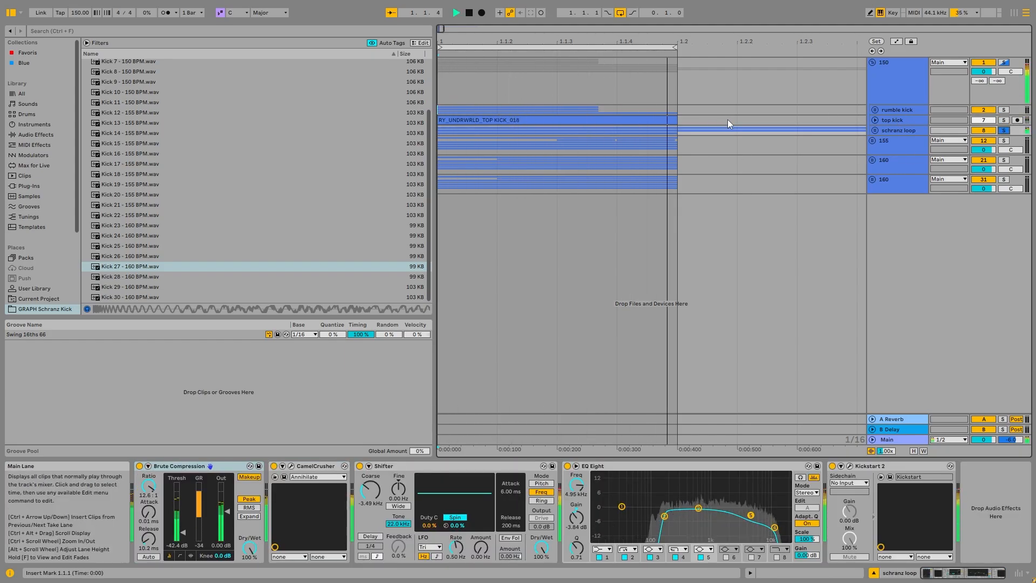
key(space)
Step: Inspect the effects chains of the 150 group, rumble kick, top kick and schranz loop
click(904, 96)
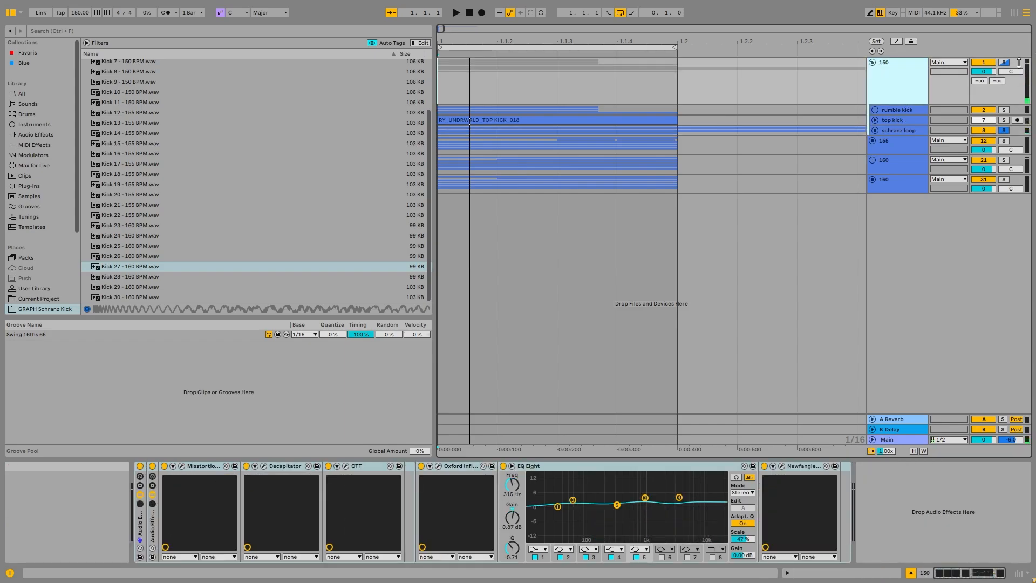
click(894, 111)
click(898, 120)
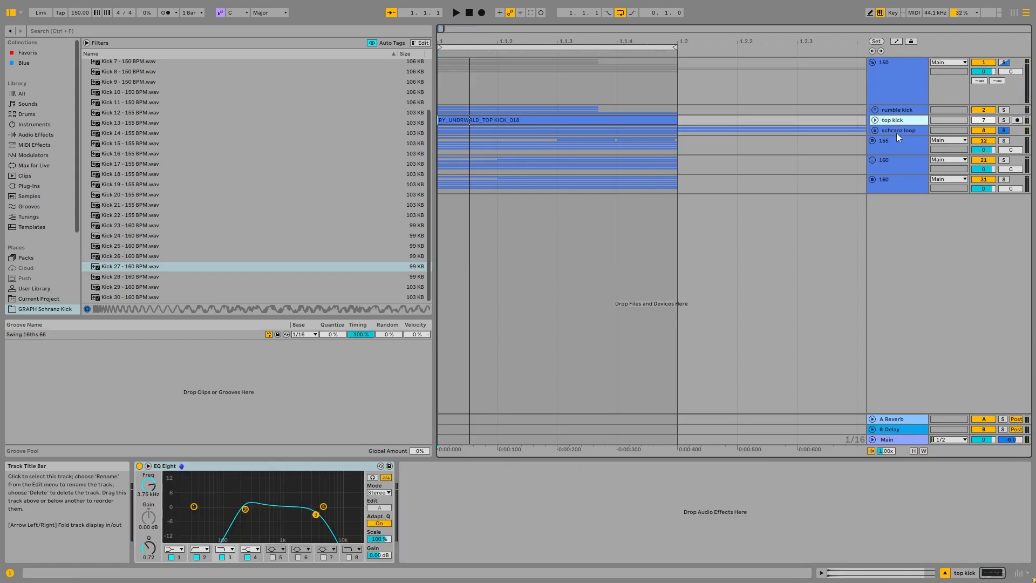
click(898, 129)
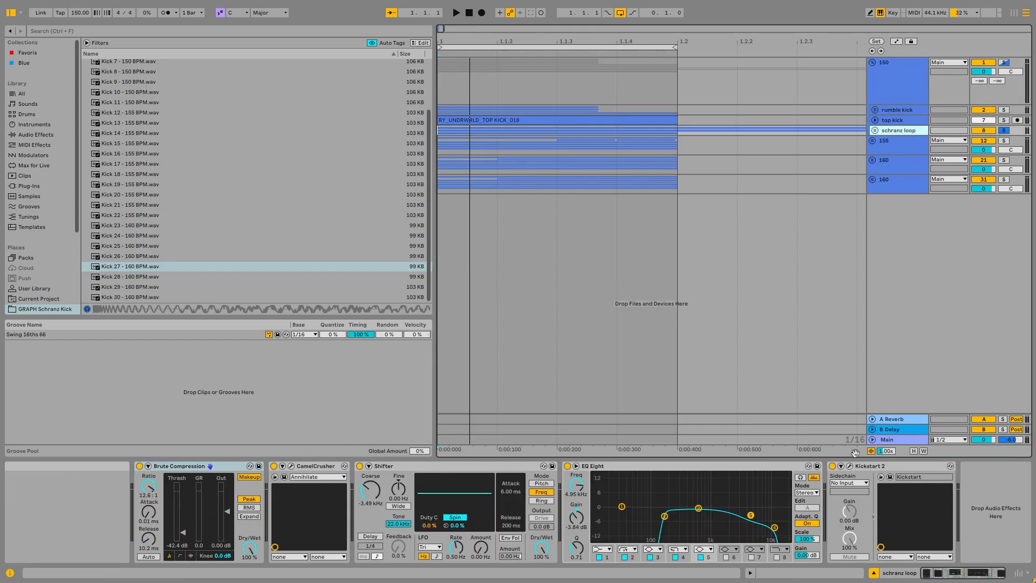
click(911, 111)
Step: Clear the schranz loop solo so the entire 150 group is soloed, and play the complete kick through its group effects
click(913, 92)
click(1008, 62)
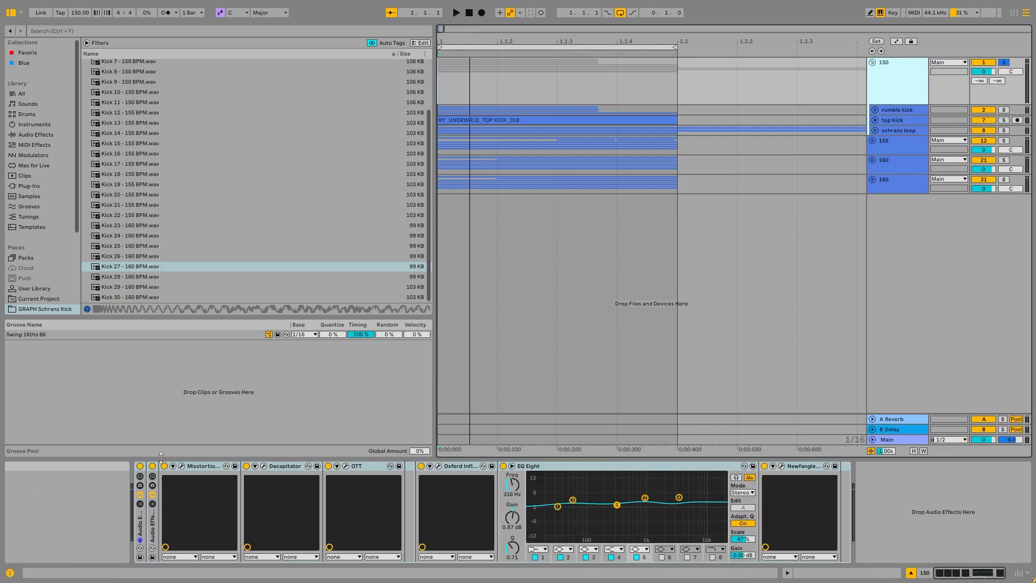
key(space)
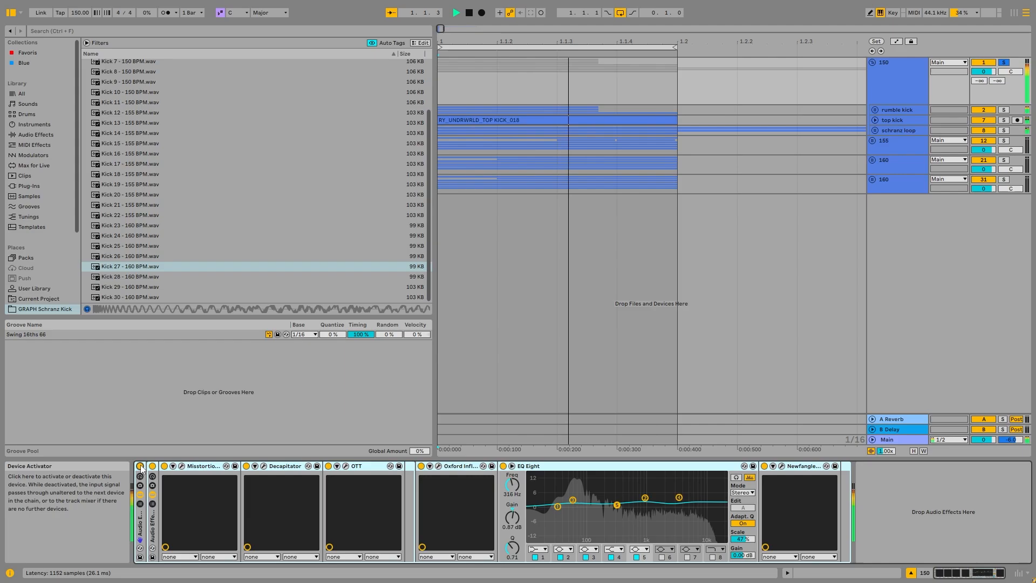
key(space)
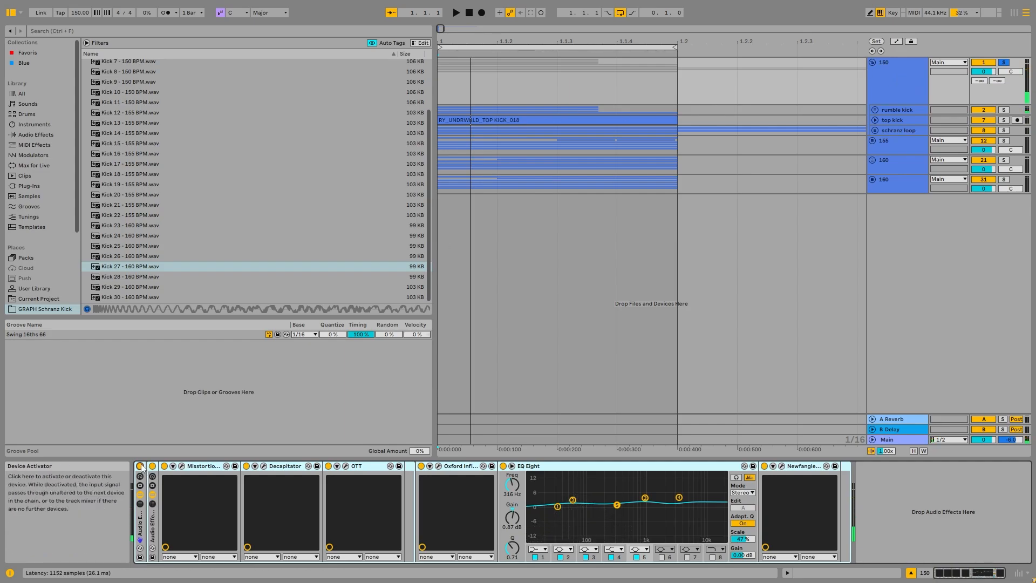
Step: Unfold the rumble kick group and solo its main kick track
click(877, 110)
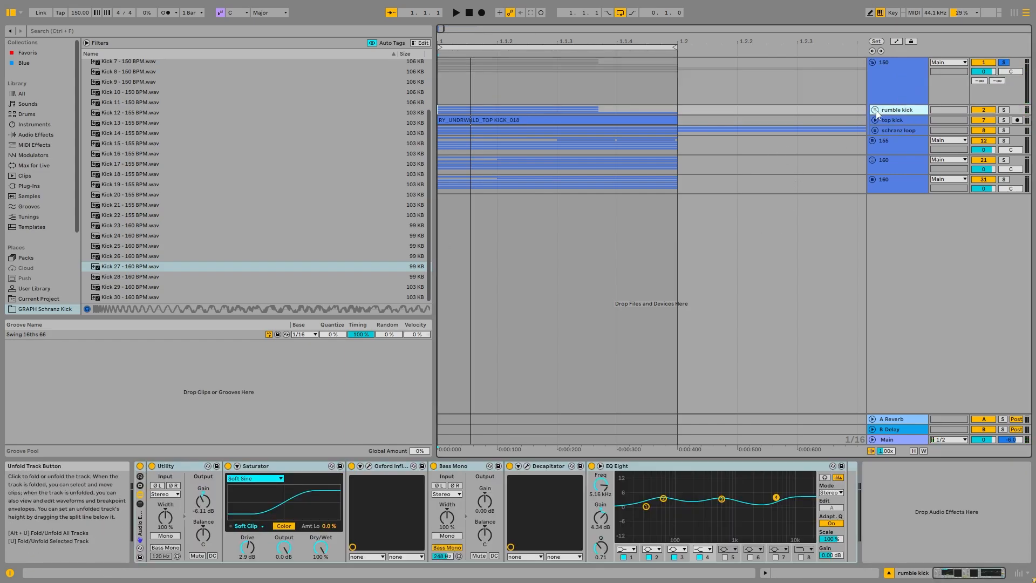
click(875, 110)
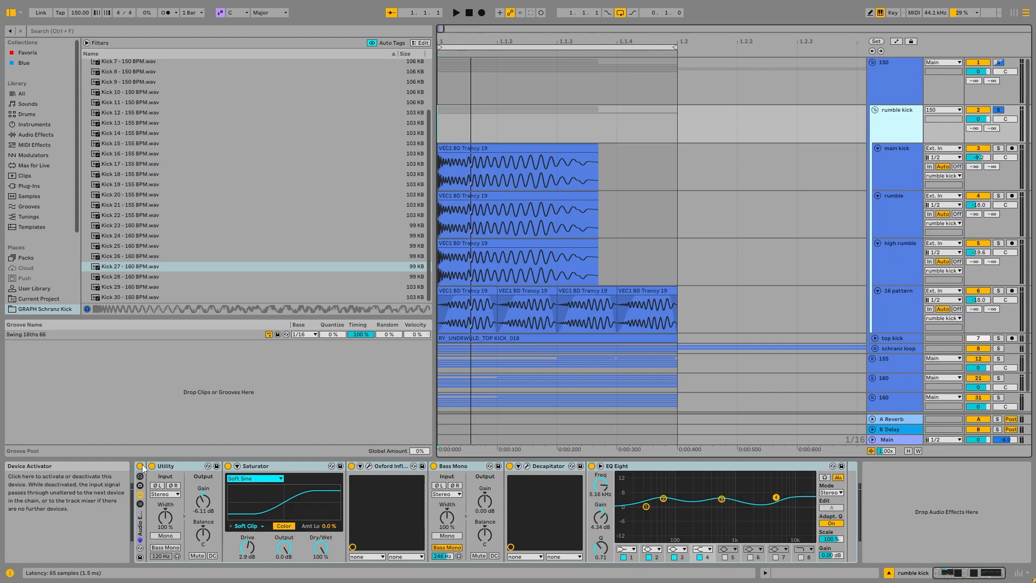
click(899, 170)
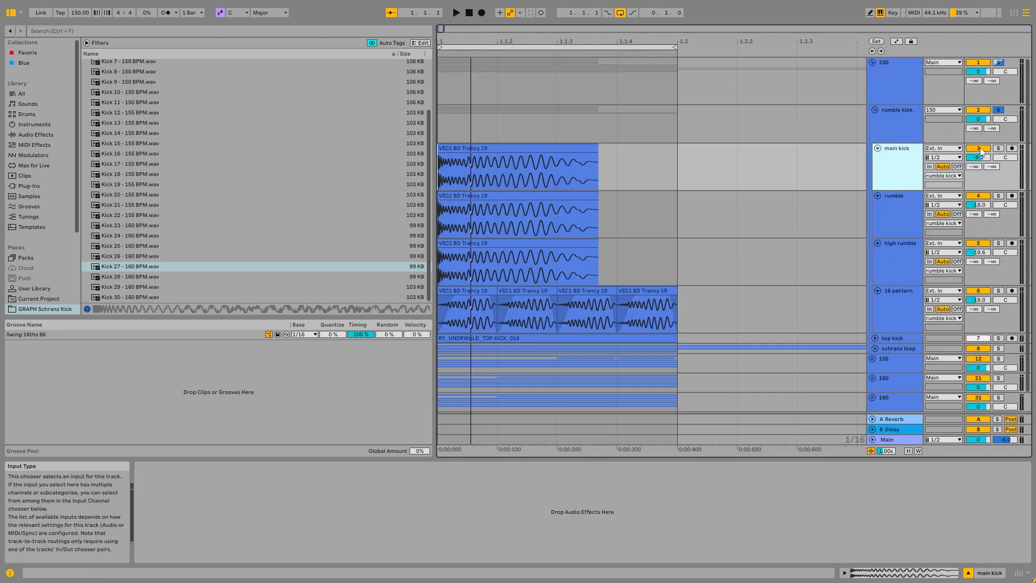
click(999, 148)
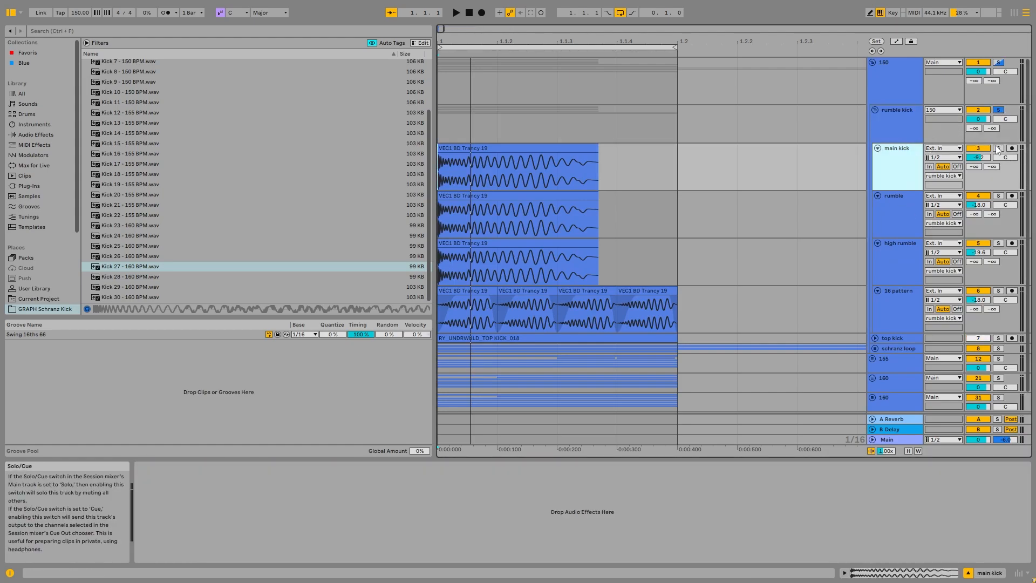
Step: Select the VEC1 BD Trancy 19 clip on the main kick track and listen to it in solo
click(523, 145)
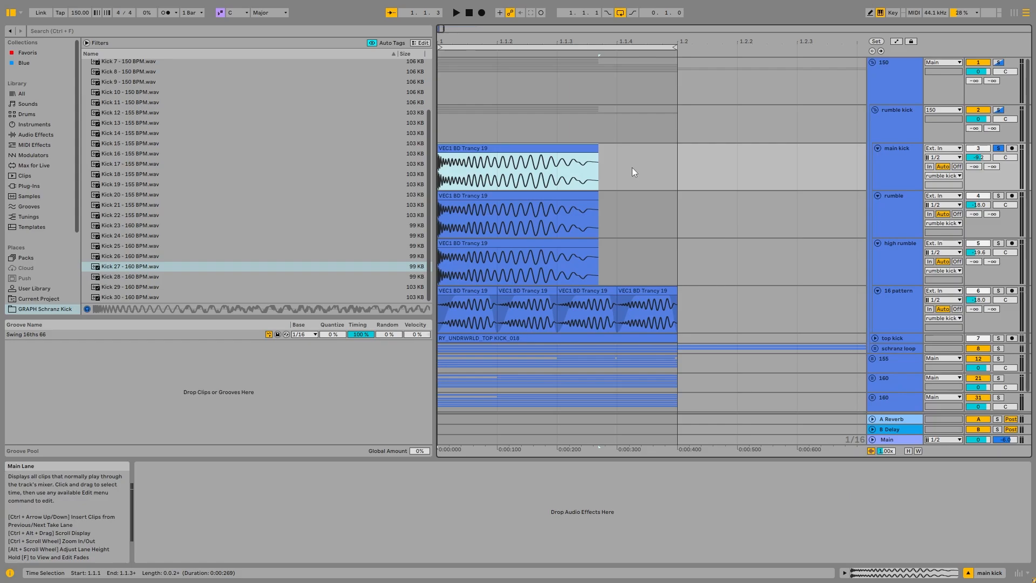
key(space)
key(space)
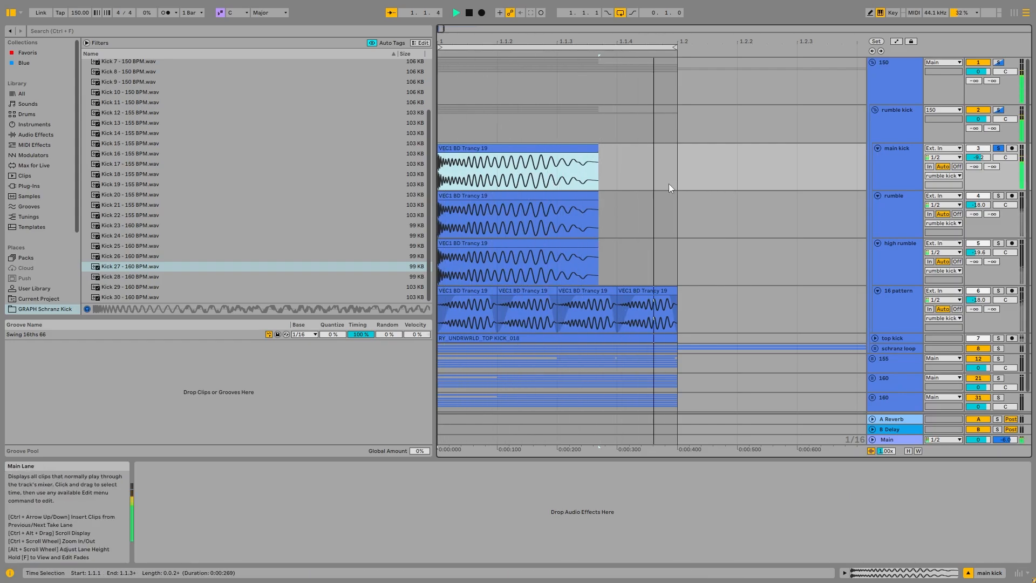
key(space)
Step: Select the rumble track below the main kick, solo it and play it to hear its reverb-based layer
click(886, 165)
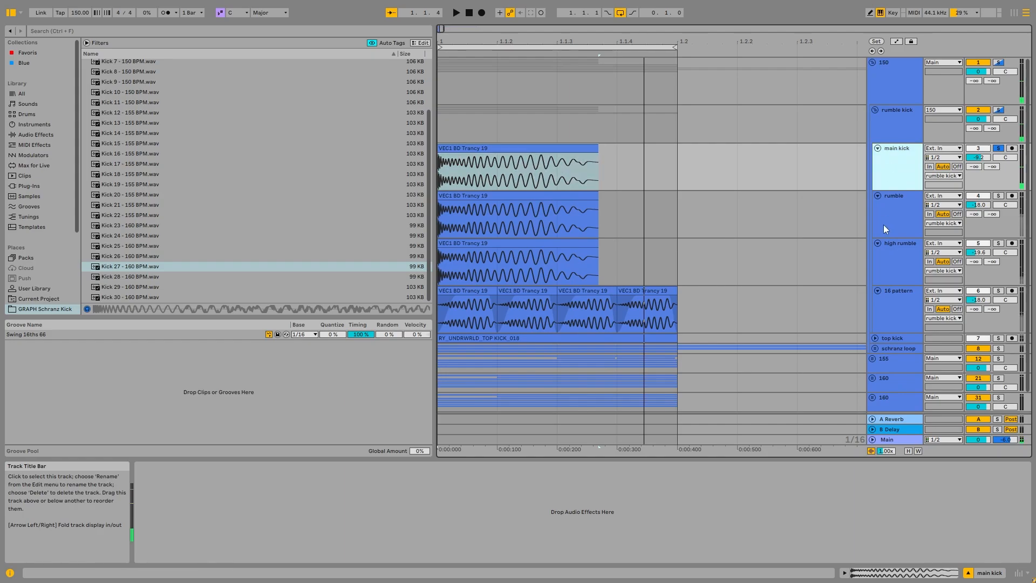
click(883, 224)
click(891, 155)
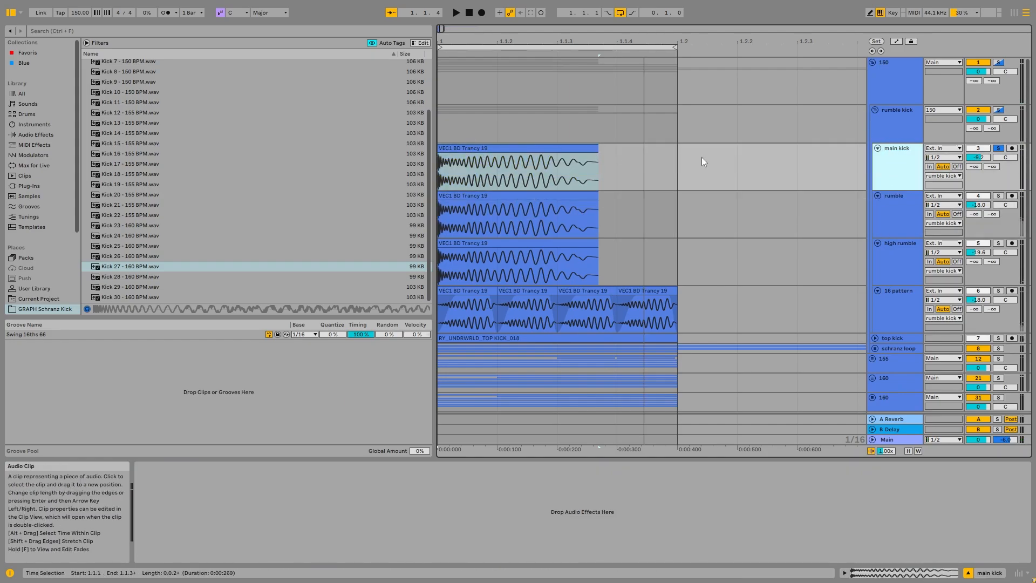
key(Down)
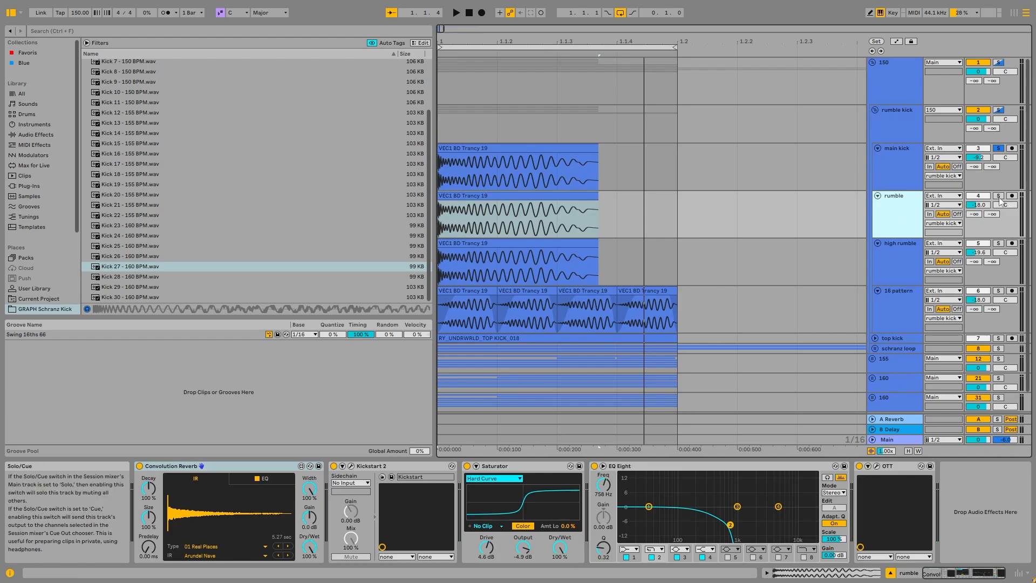
key(s)
key(space)
Step: Switch the solo to the high rumble track and listen to it
click(905, 260)
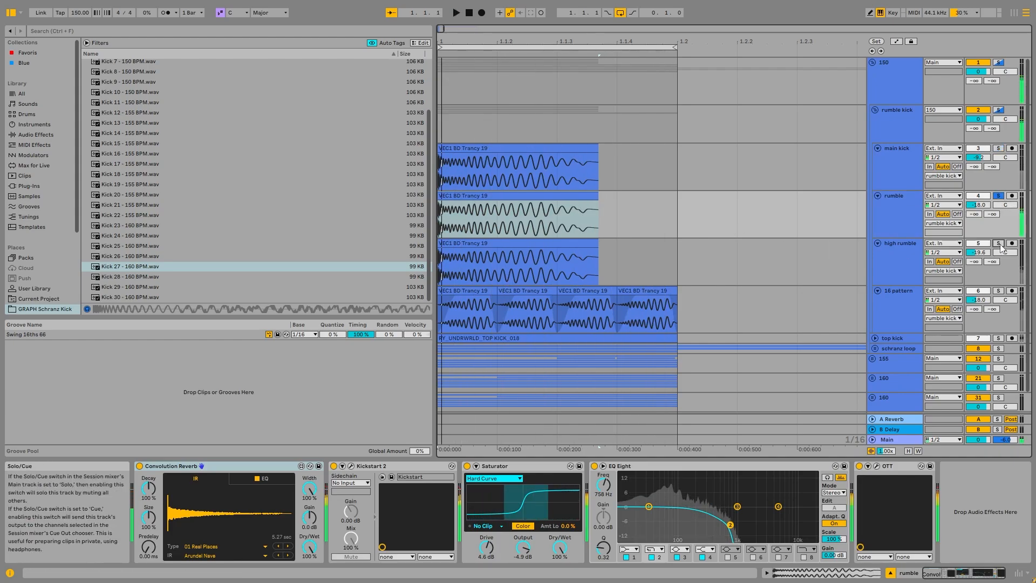
key(s)
key(space)
Step: Solo the 16 pattern track, select its first clip and listen to the pattern
click(877, 322)
key(s)
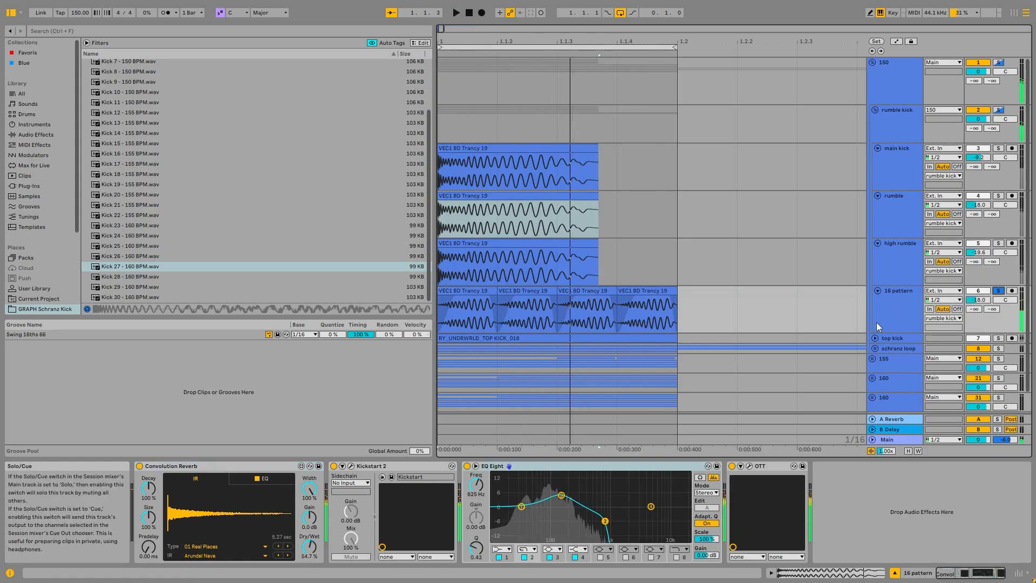
click(463, 290)
key(space)
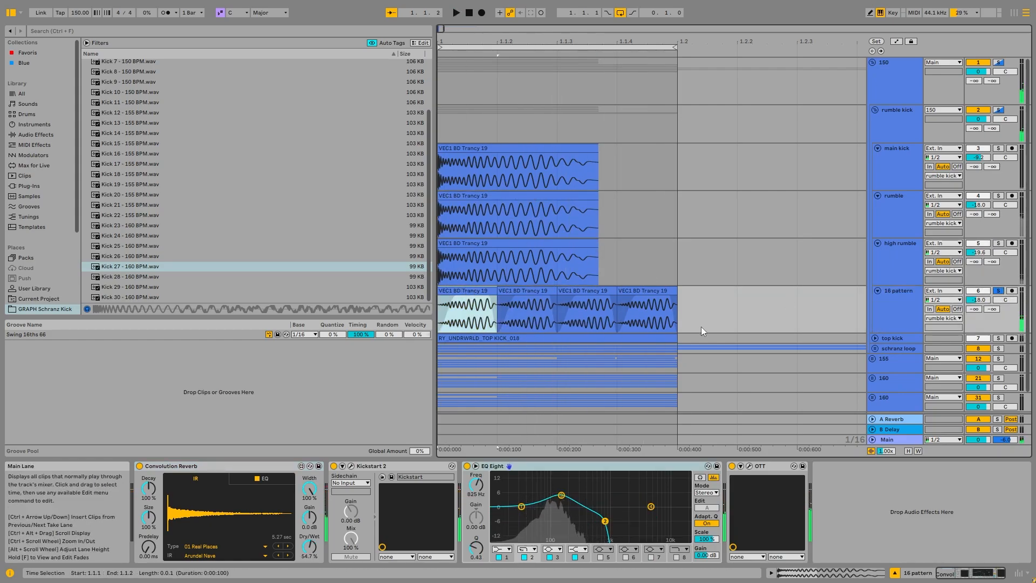
key(space)
Step: Return to the rumble track and solo it in place of the 16 pattern
key(Up)
key(Up)
key(Up)
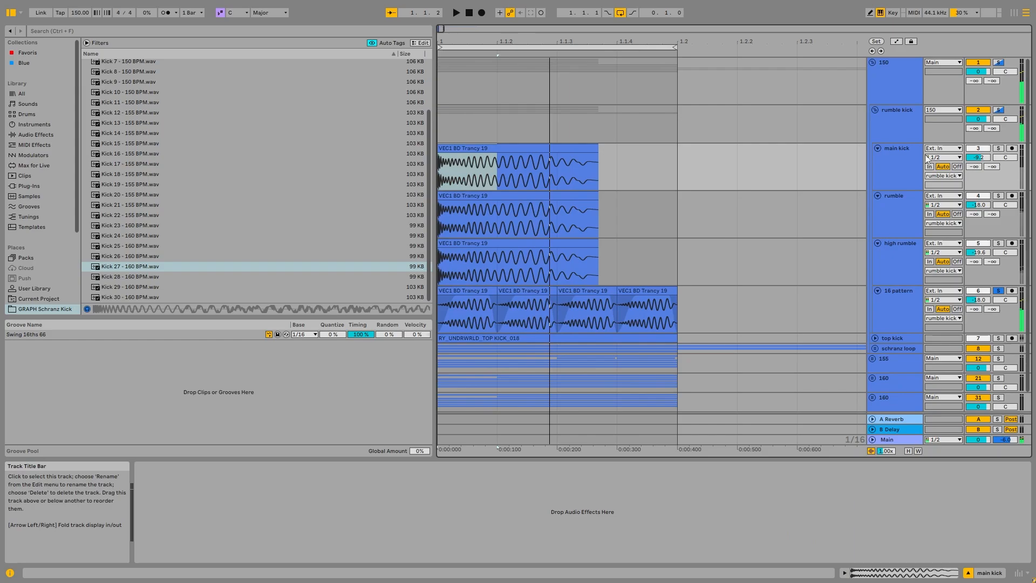
key(Down)
key(s)
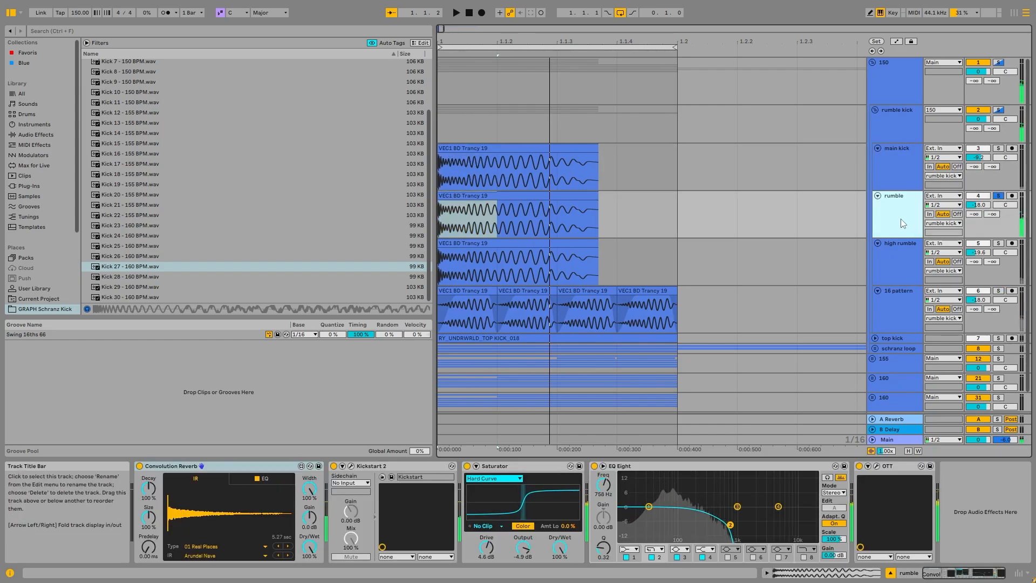
Step: Compare the main kick and rumble clips, and examine the Convolution Reverb, Kickstart 2 and Saturator on the rumble track
click(511, 150)
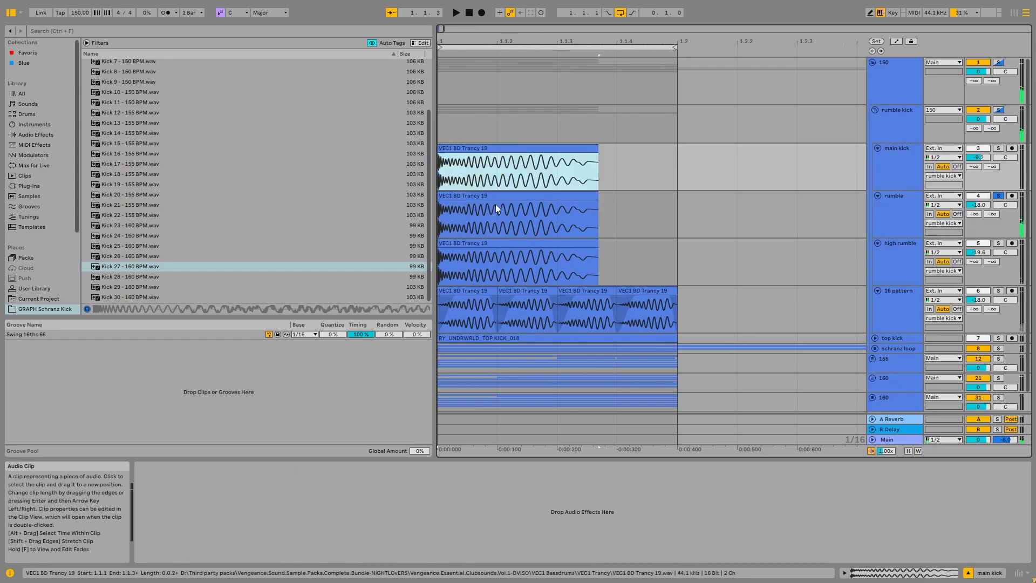
click(496, 204)
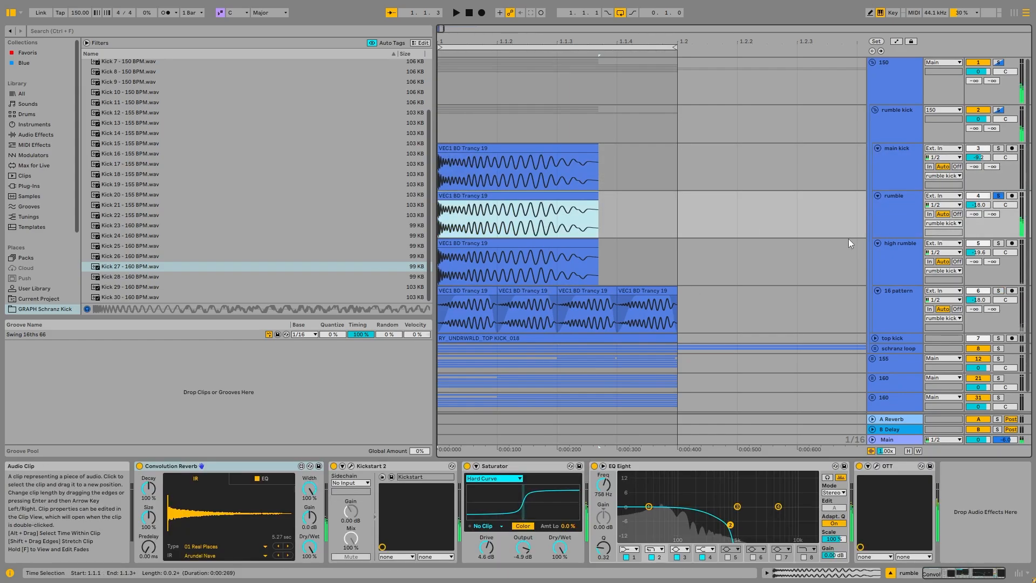
click(223, 465)
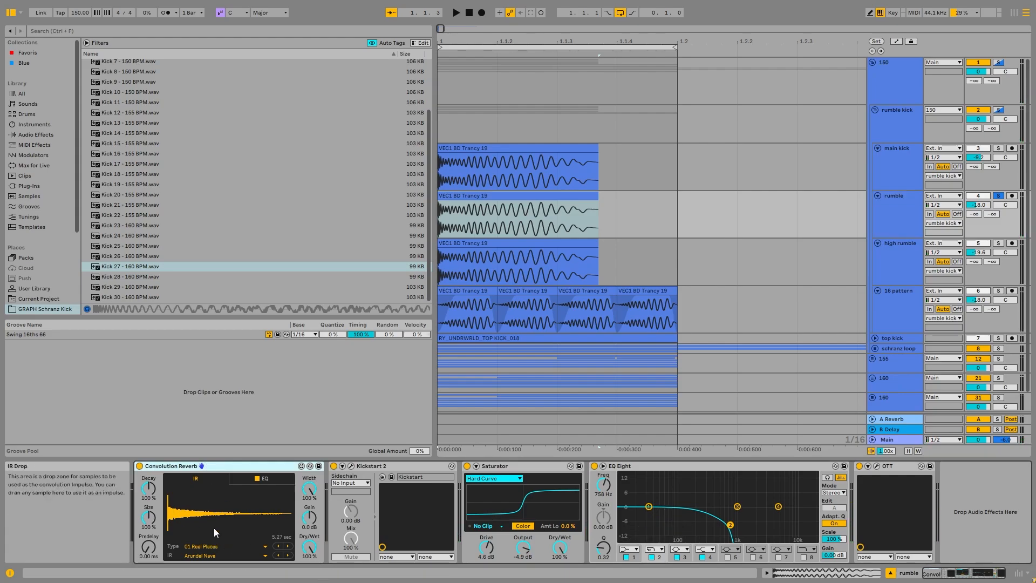
click(351, 465)
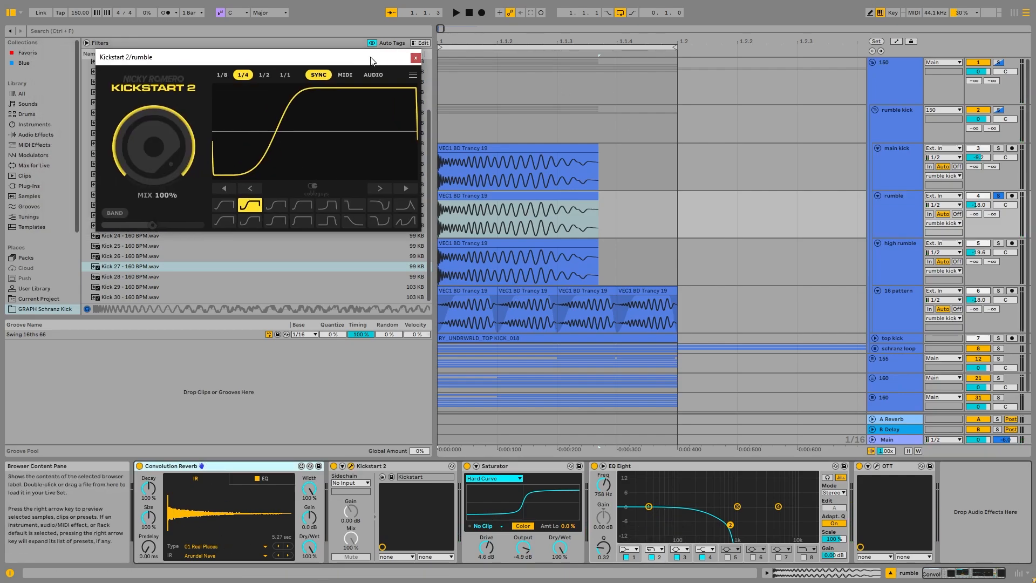
click(351, 466)
click(503, 467)
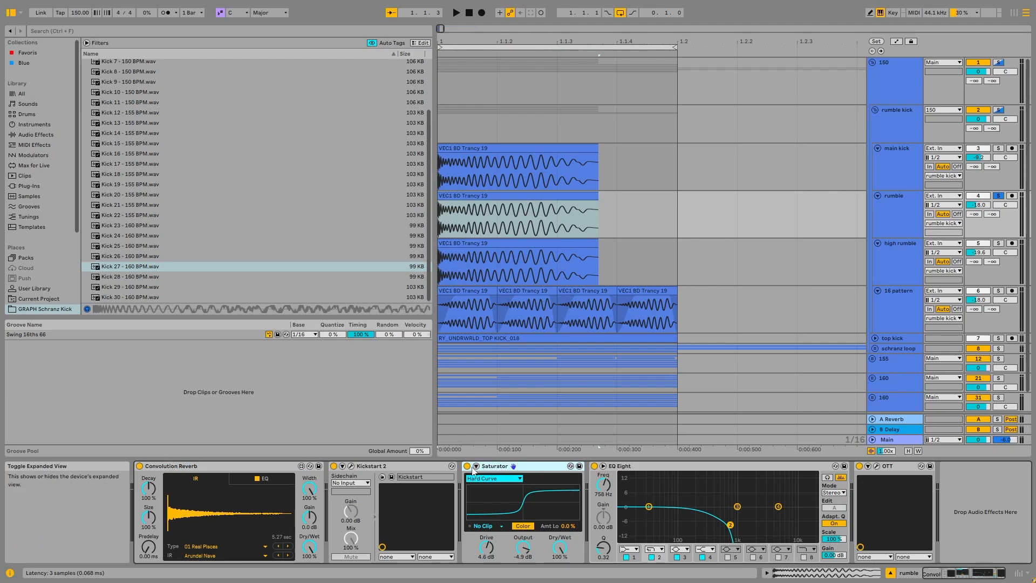
click(901, 220)
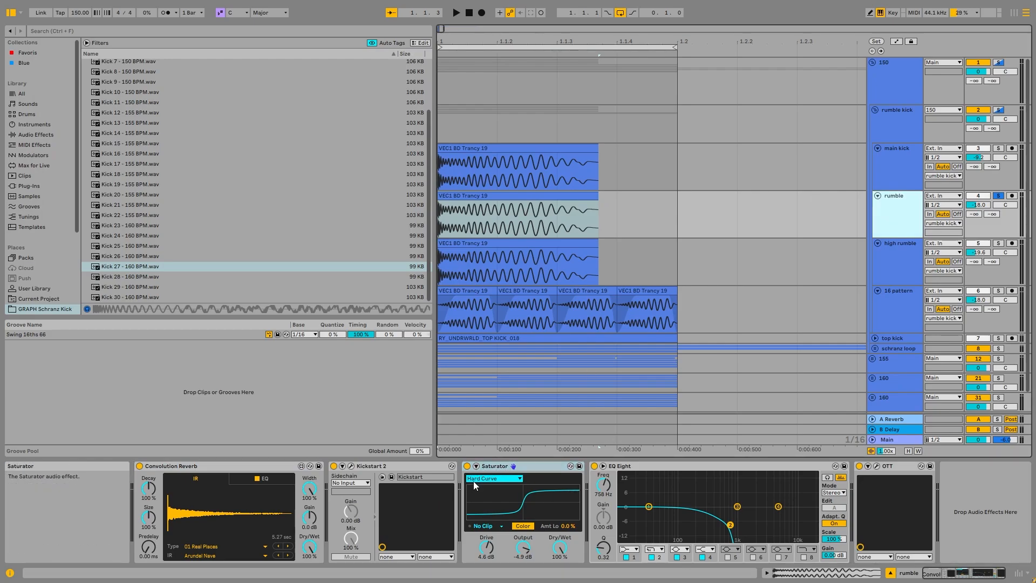
Step: Bypass OTT and EQ Eight on the rumble track and listen to the rumble without them
click(860, 466)
click(594, 466)
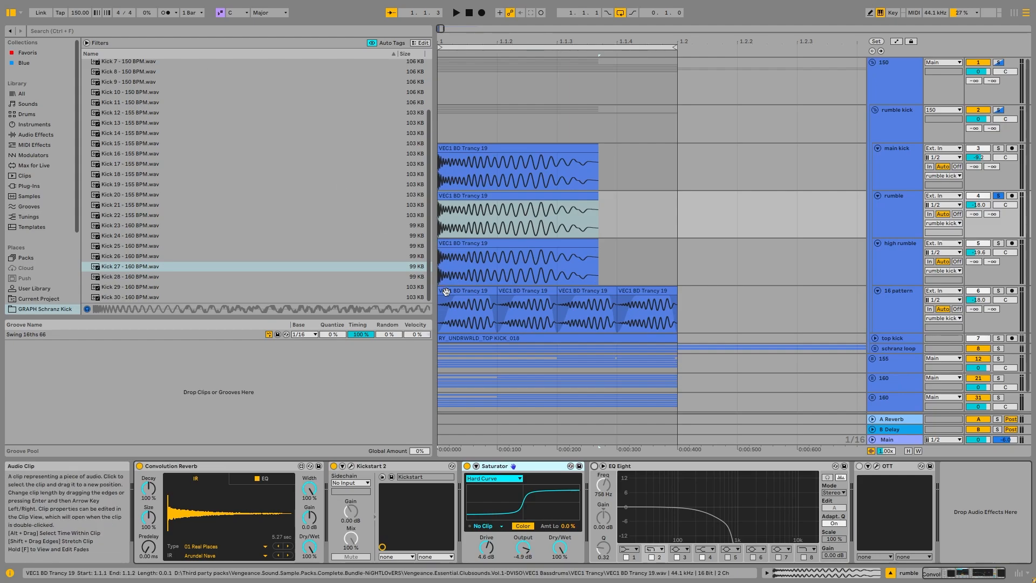
key(space)
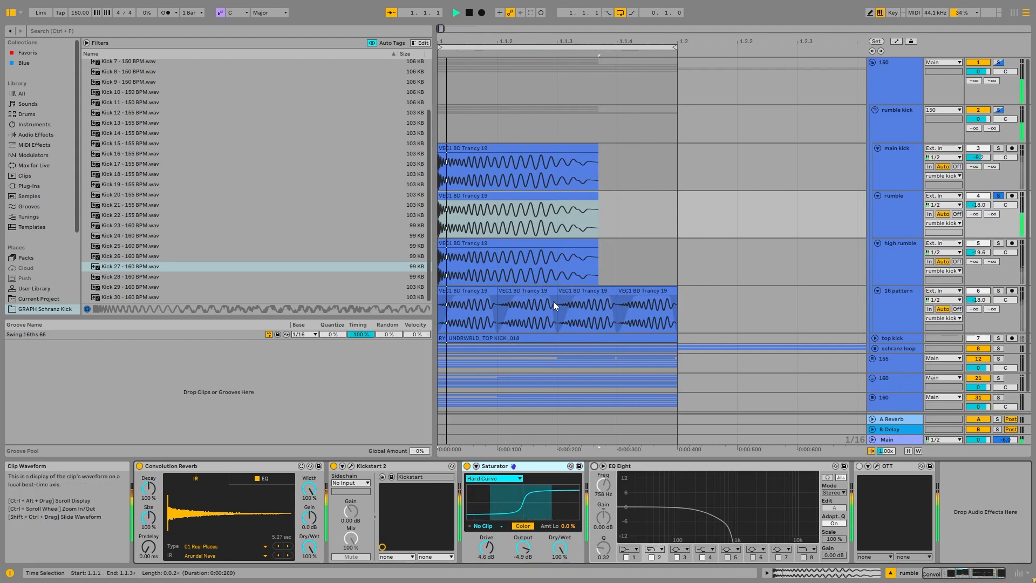
key(space)
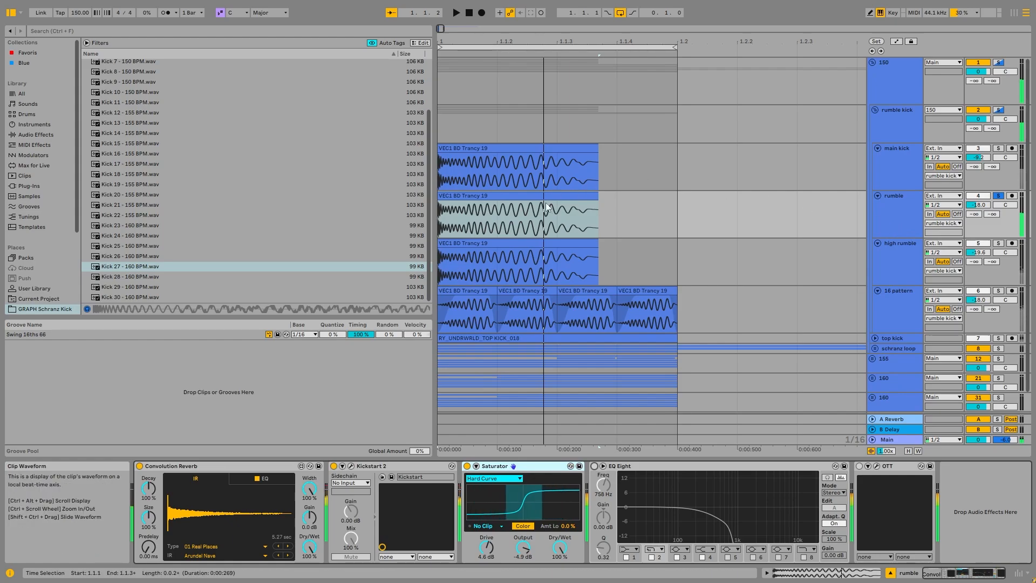
Step: Reactivate EQ Eight on the rumble track, examine its high-cut curve in the expanded display and listen to the filtered rumble
click(594, 466)
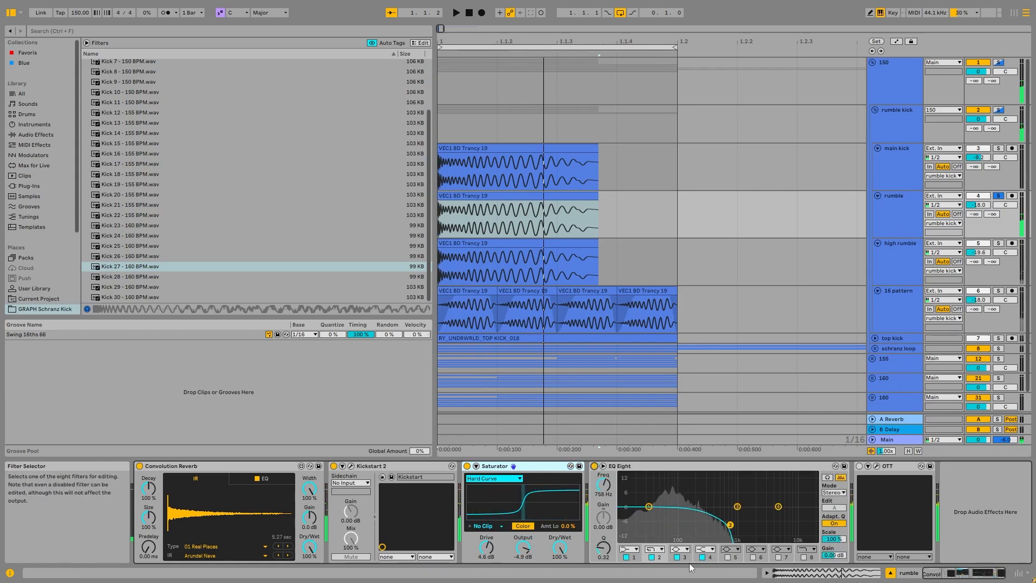
click(603, 466)
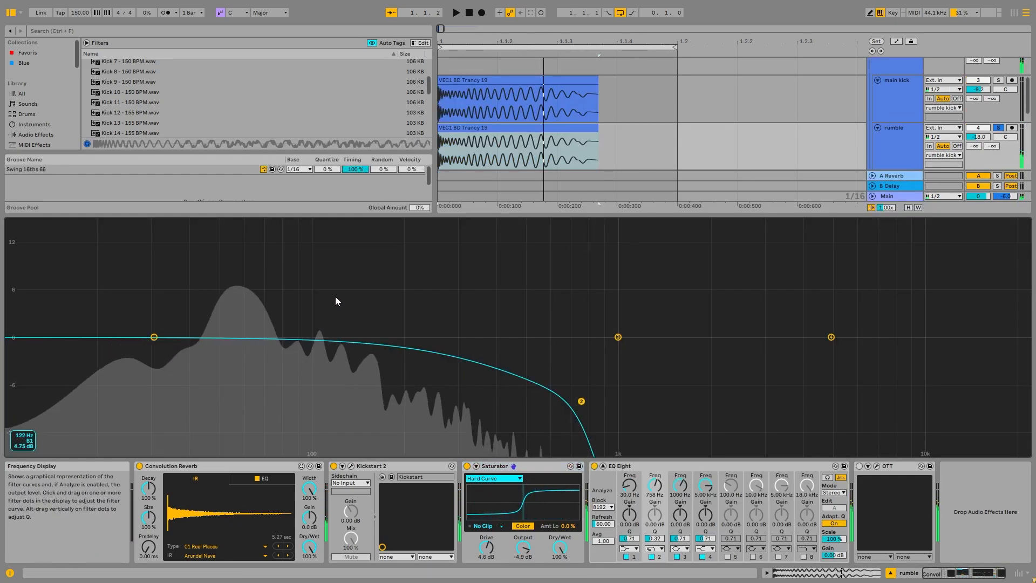
click(603, 466)
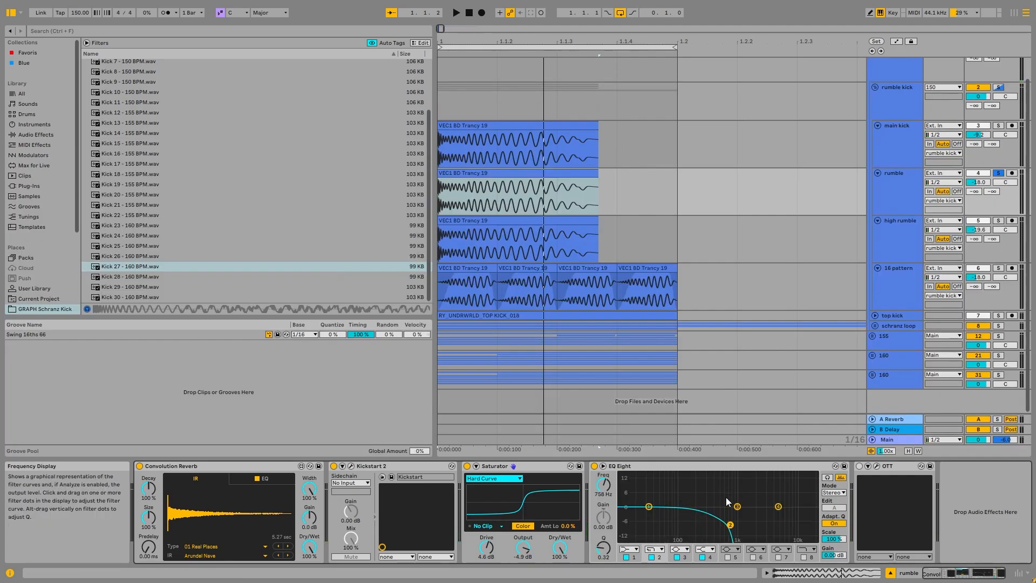
key(space)
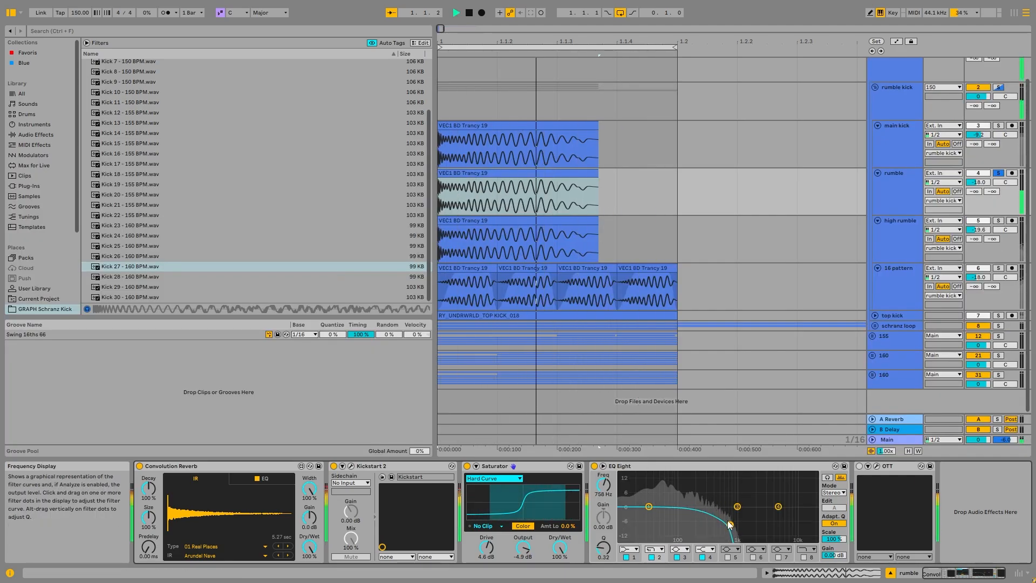
click(603, 467)
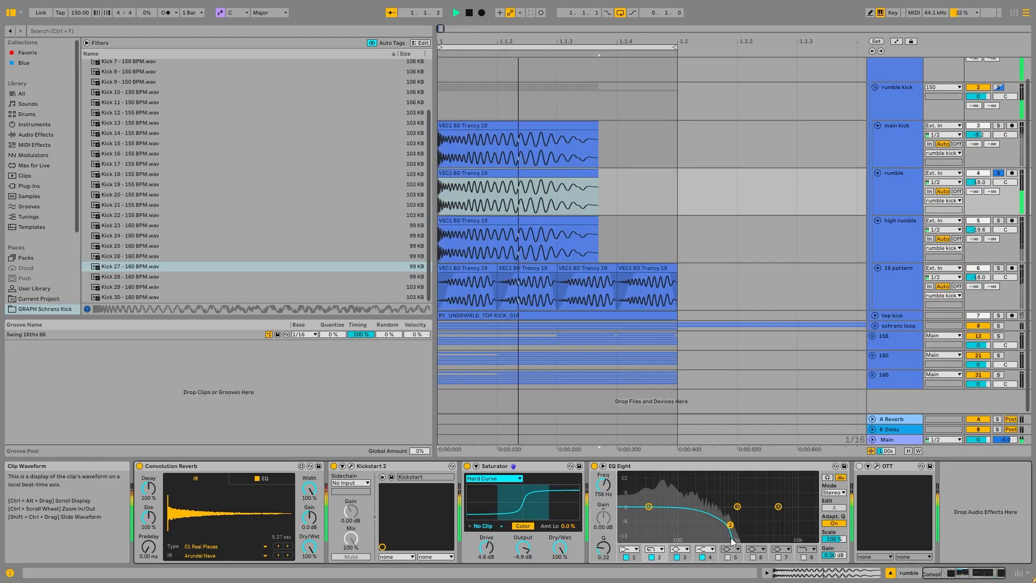
click(603, 467)
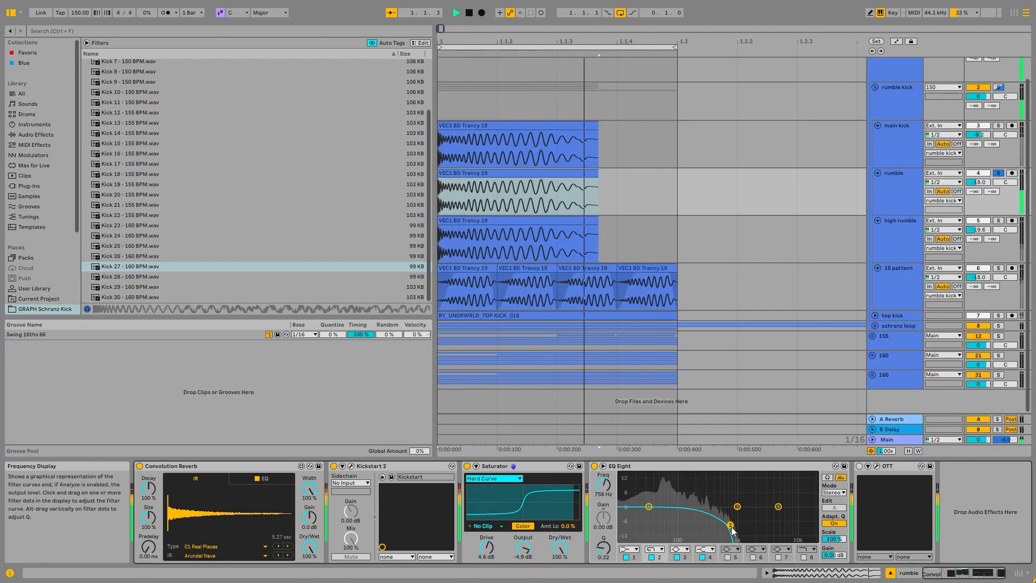
key(space)
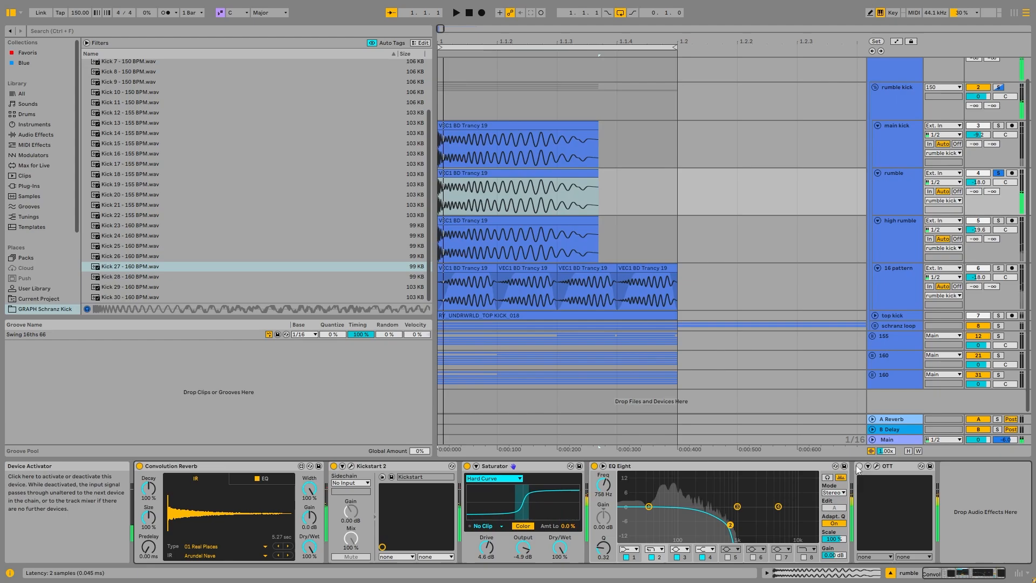
Step: Reactivate OTT on the rumble track, inspect its compression settings in the plug-in window during playback and close the window
click(877, 466)
drag(131, 57, 585, 96)
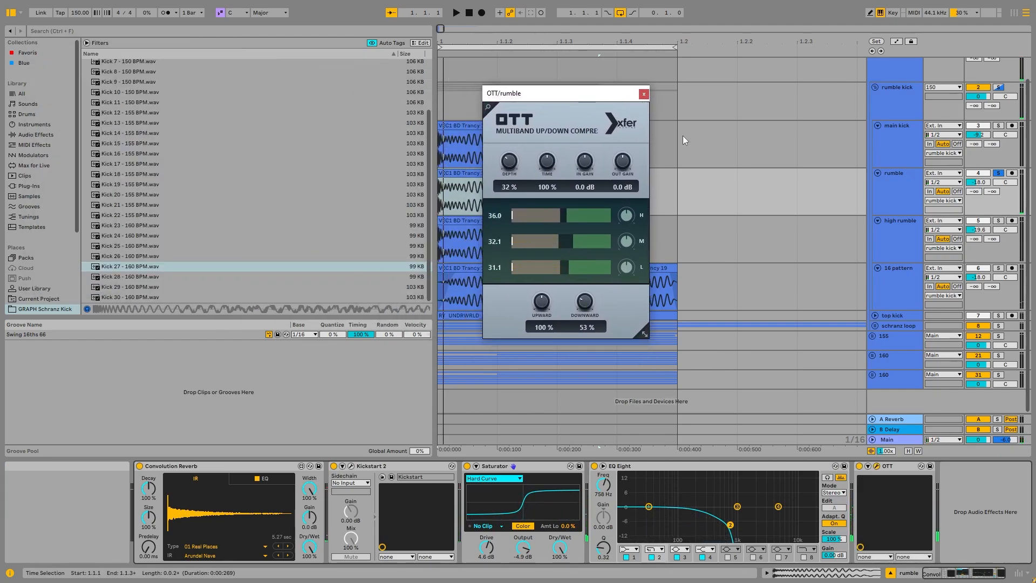
key(space)
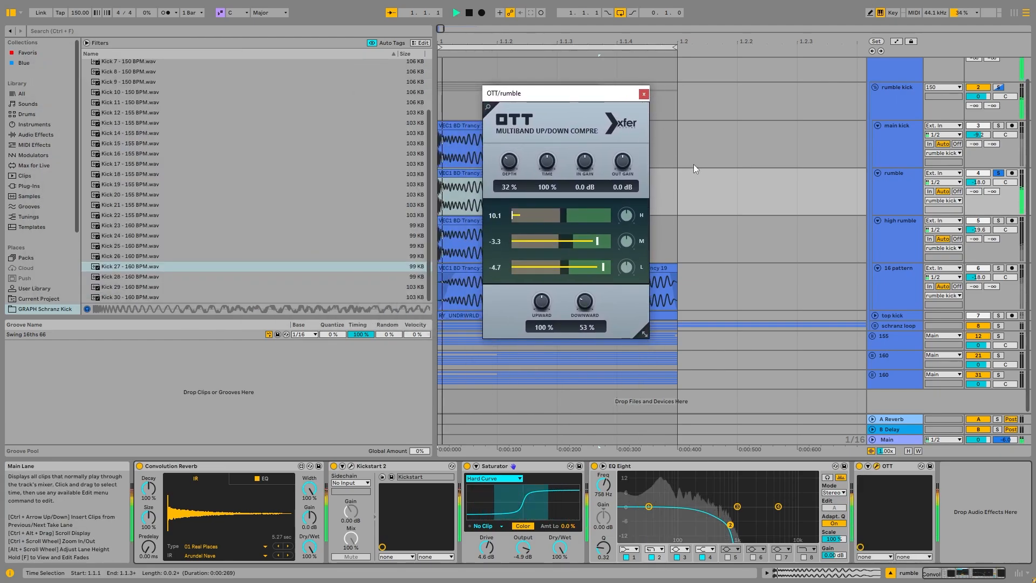
click(867, 466)
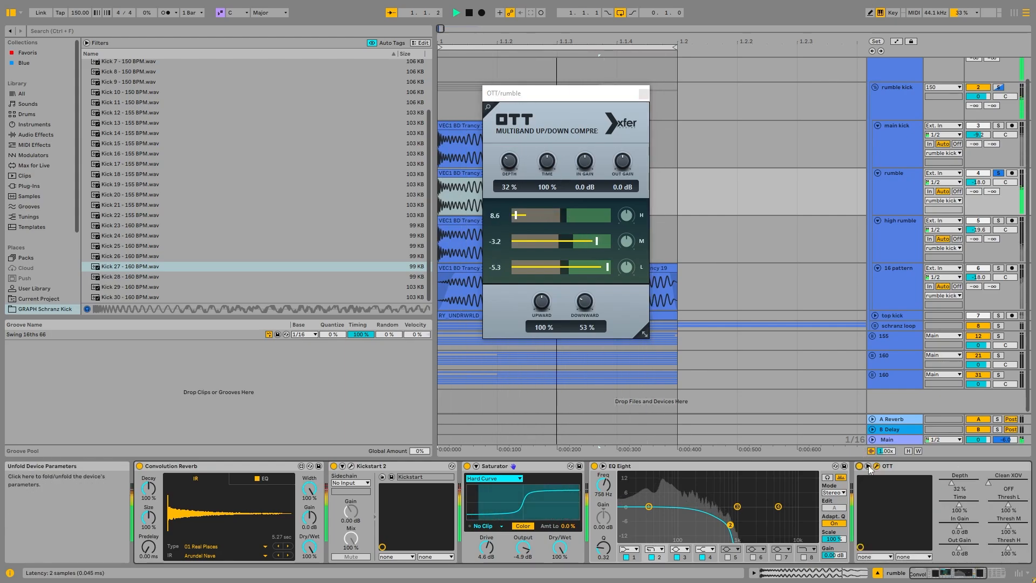
click(868, 468)
click(643, 93)
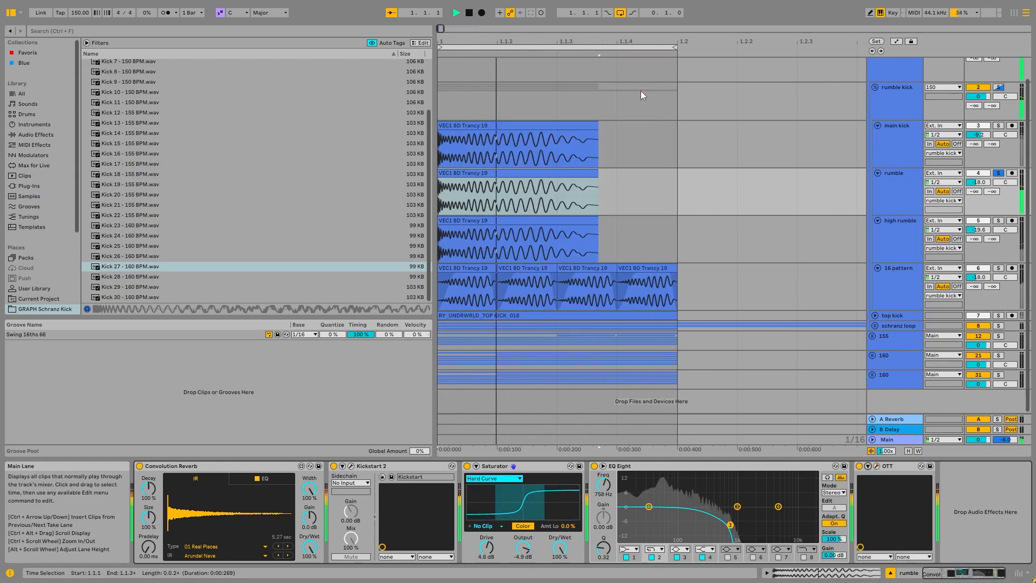
click(896, 465)
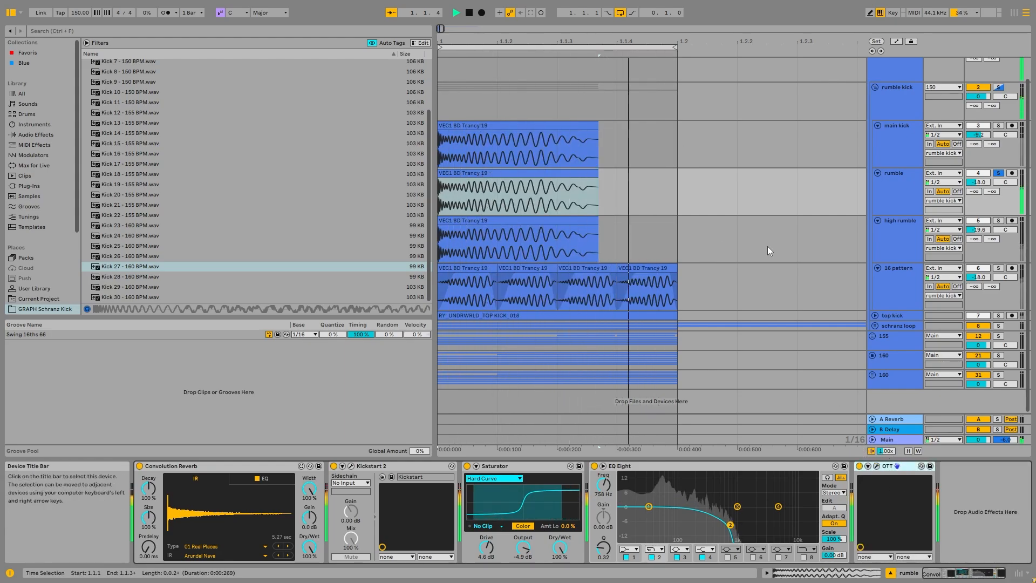
Step: Compare the effect chains of the rumble and high rumble tracks, and solo the high rumble
click(897, 206)
click(912, 222)
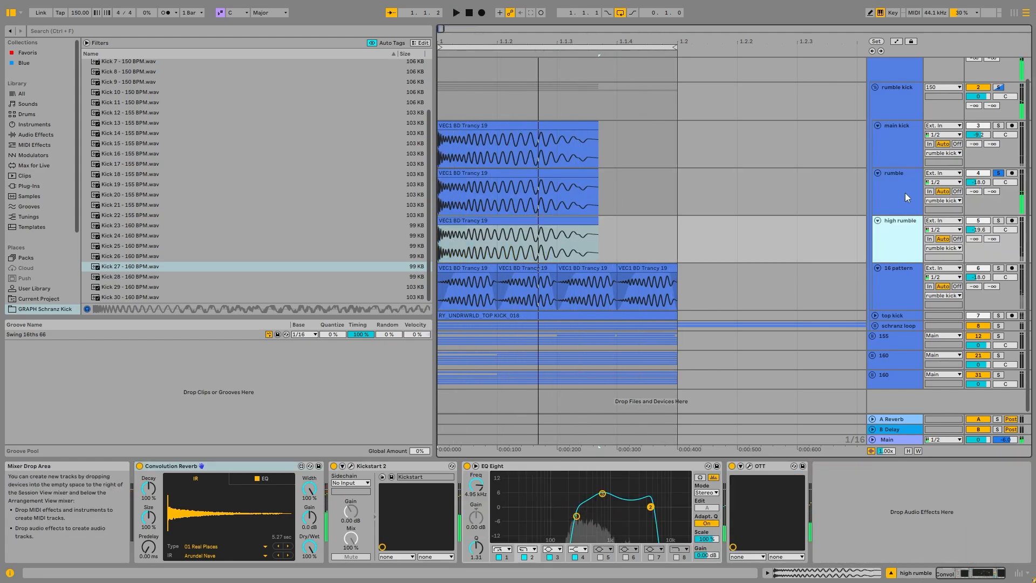
click(905, 193)
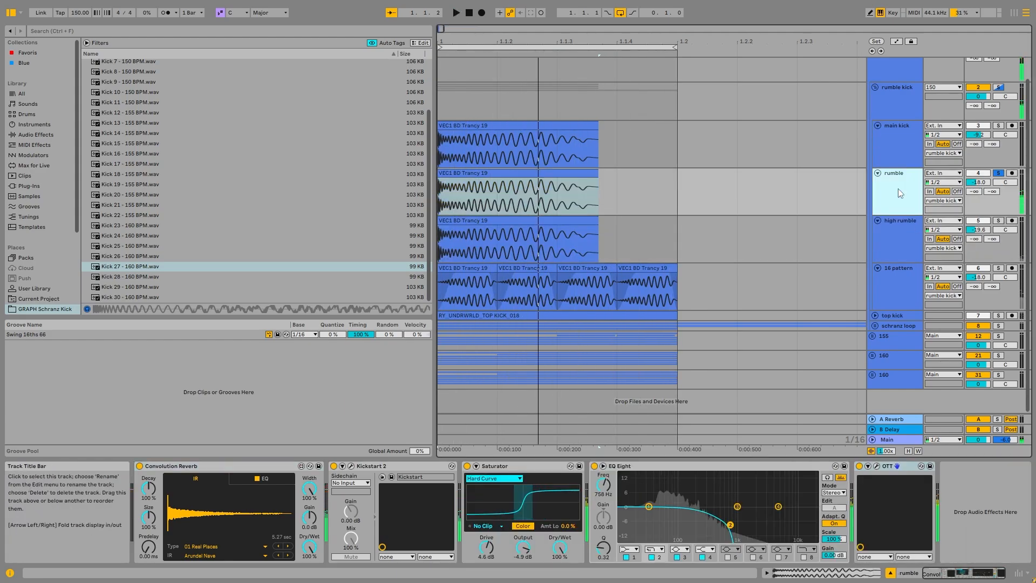
click(887, 228)
click(999, 221)
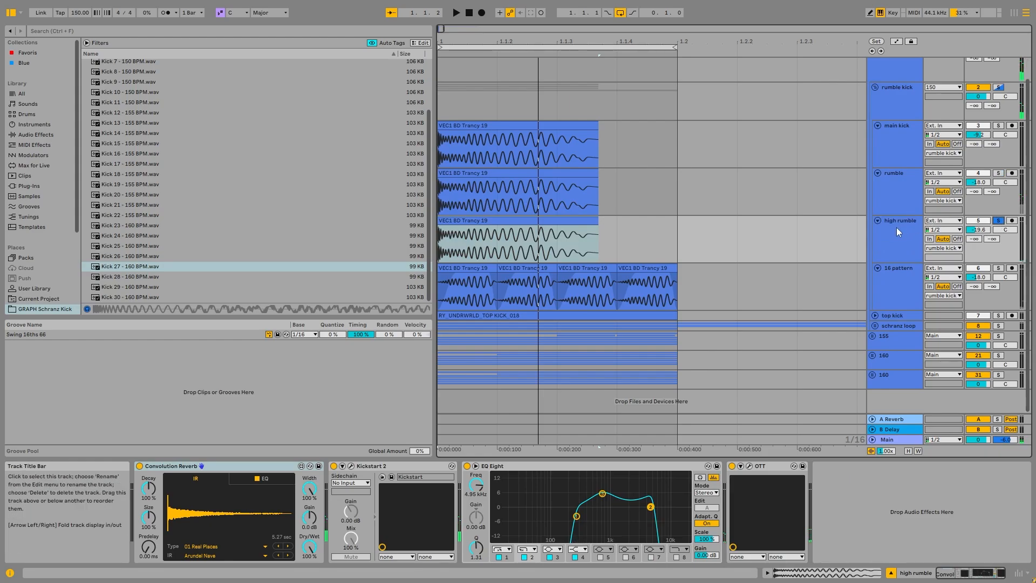
Step: Play the high rumble and examine its EQ Eight curve in the expanded frequency display
click(507, 466)
key(space)
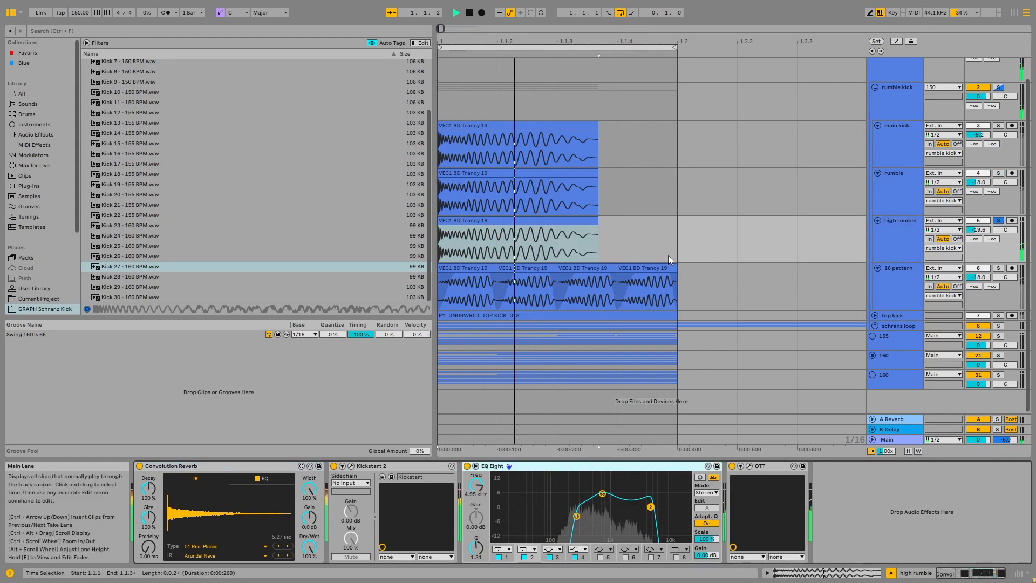
click(475, 466)
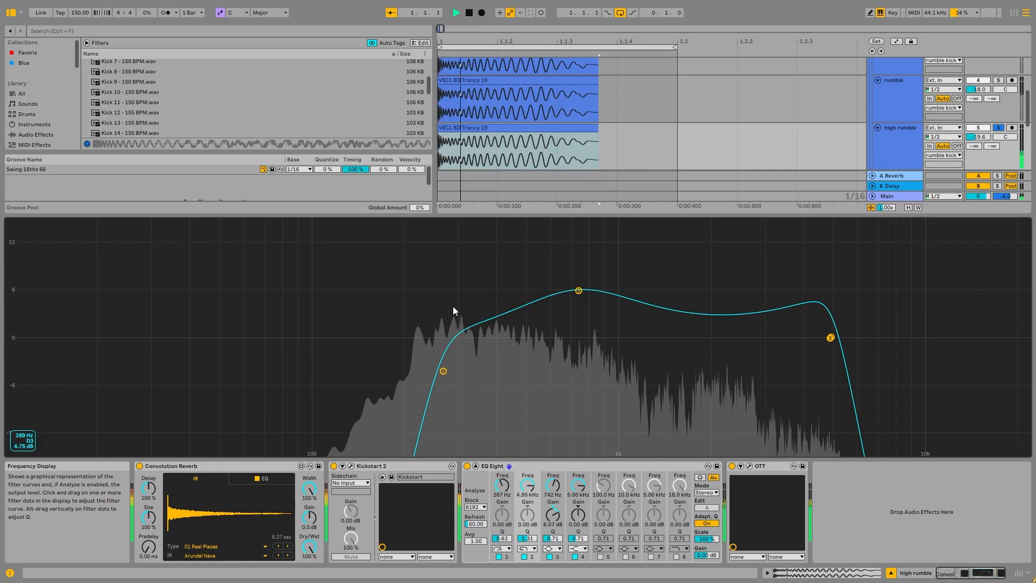
click(475, 465)
click(476, 466)
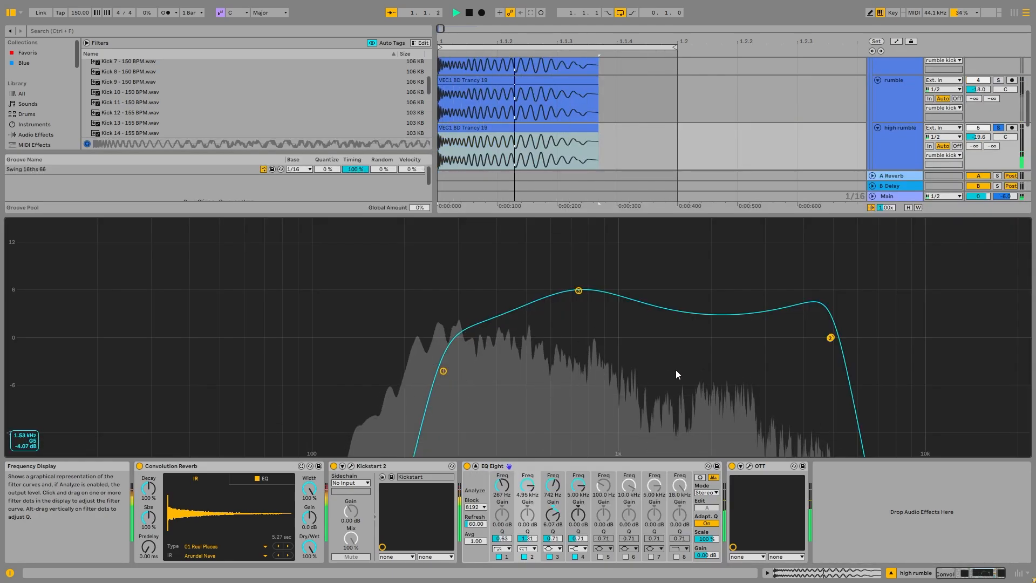
key(space)
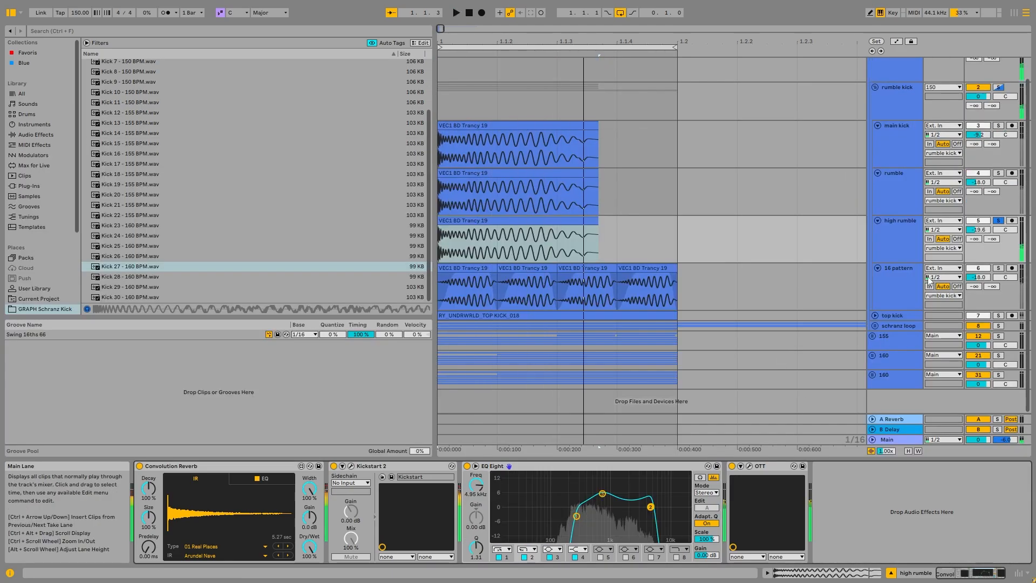
Step: Solo the rumble track again and move the second filter of its EQ Eight to about 454 Hz during playback
click(895, 234)
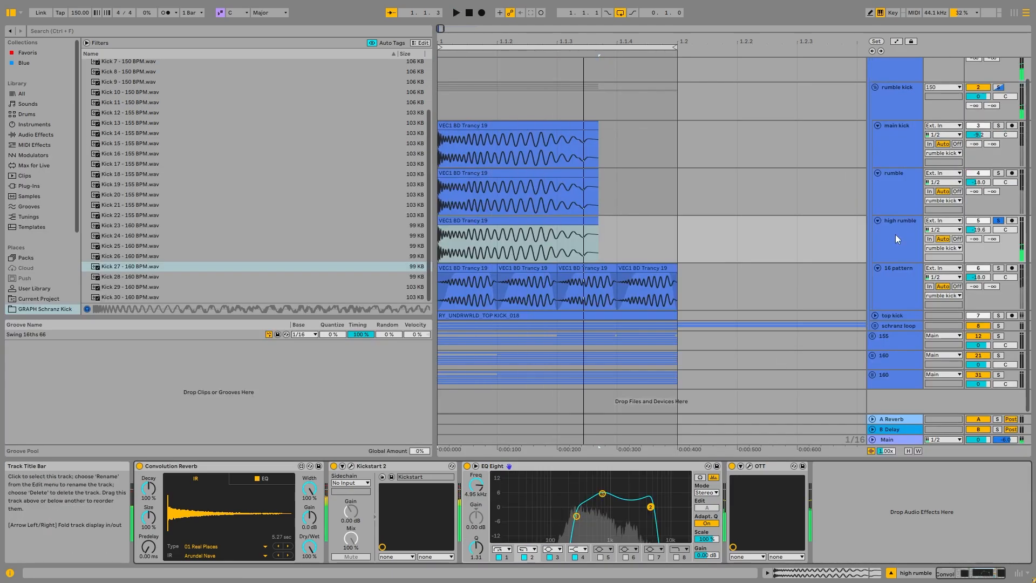
click(896, 192)
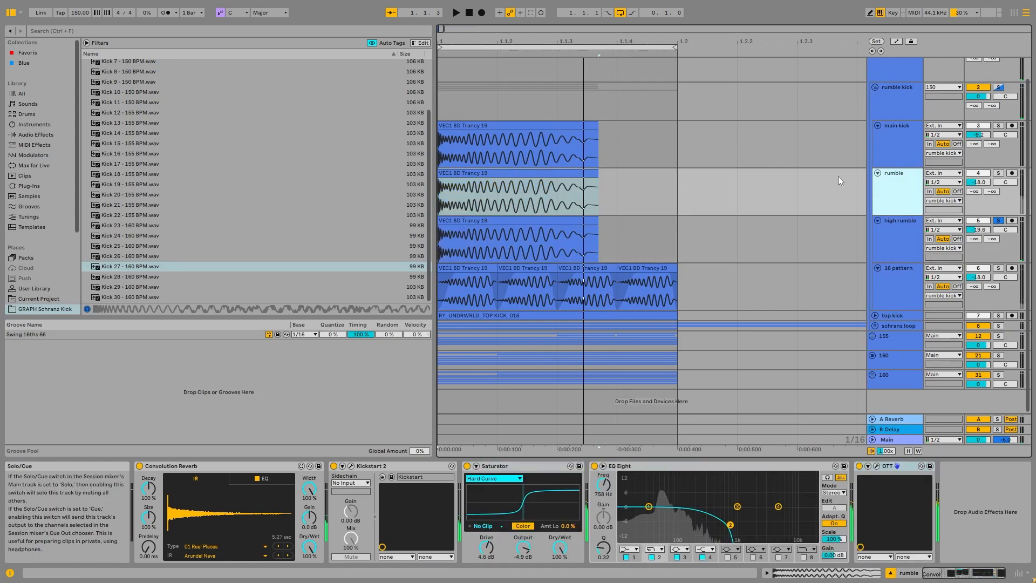
click(999, 173)
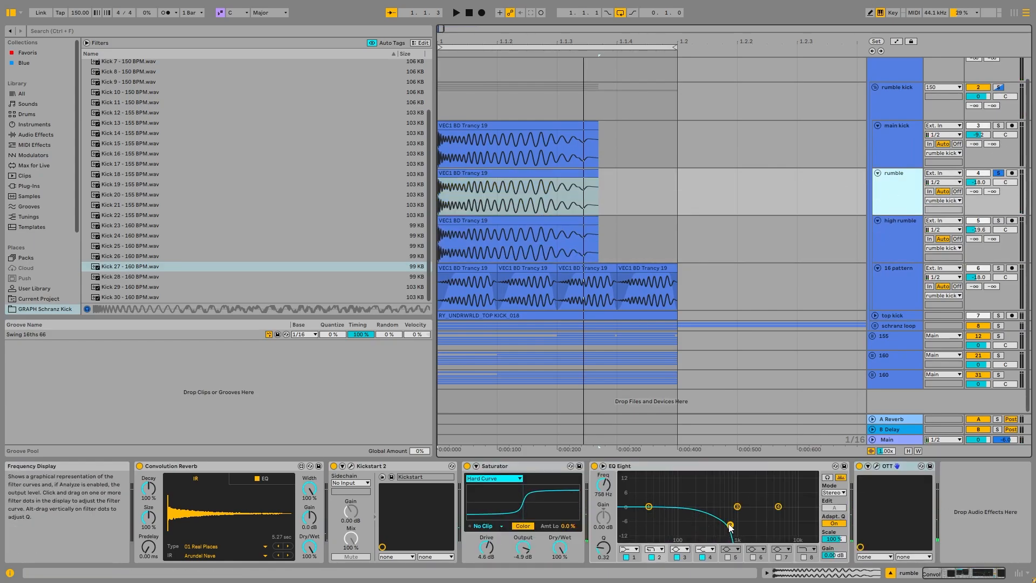
key(space)
mouse_move(730, 526)
mouse_down()
mouse_move(710, 523)
mouse_move(754, 523)
mouse_move(719, 522)
mouse_up()
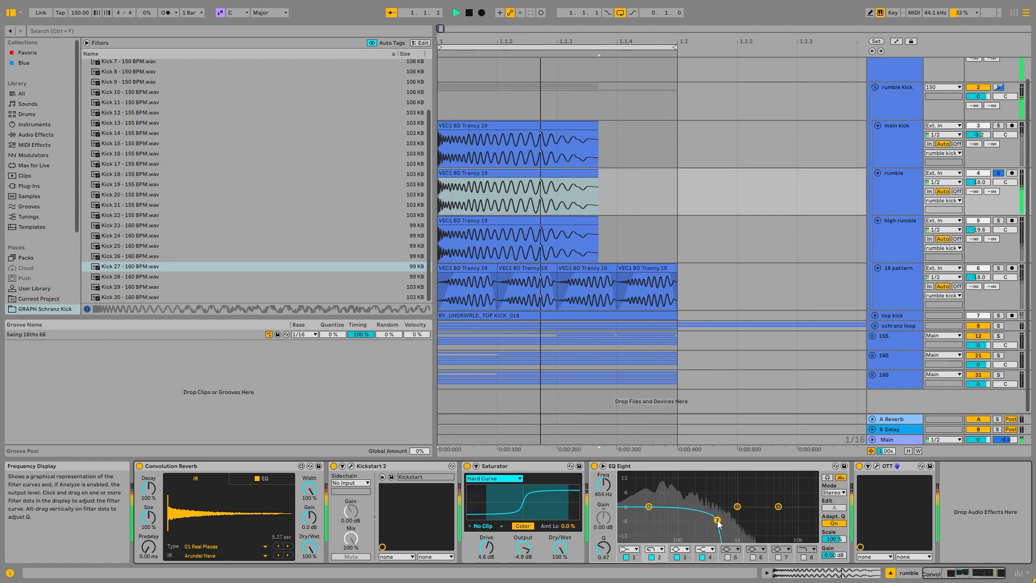
key(space)
Step: Switch the solo to the 16 pattern track, select its first clip and play it to hear the pattern
click(995, 225)
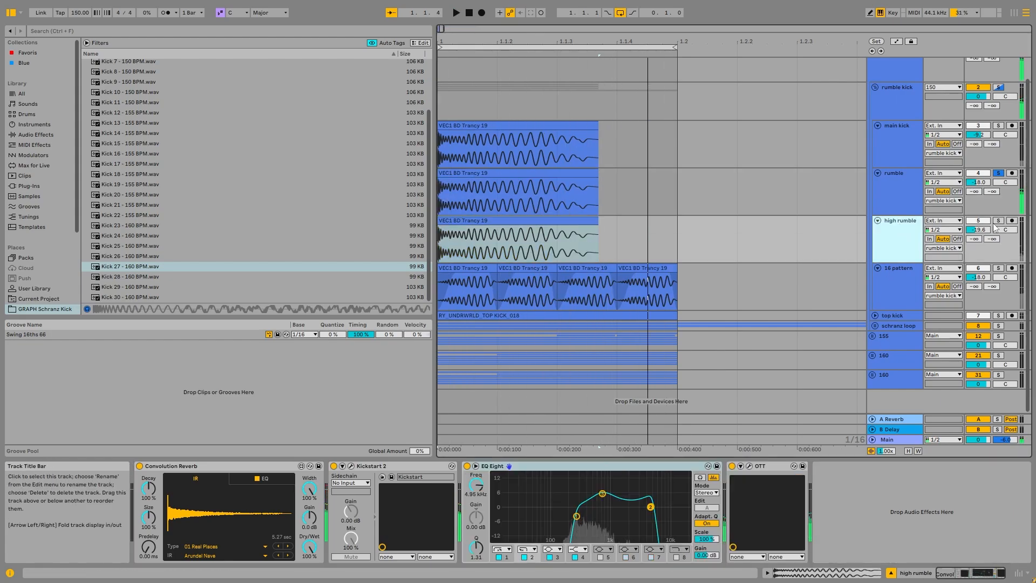
click(998, 268)
click(467, 289)
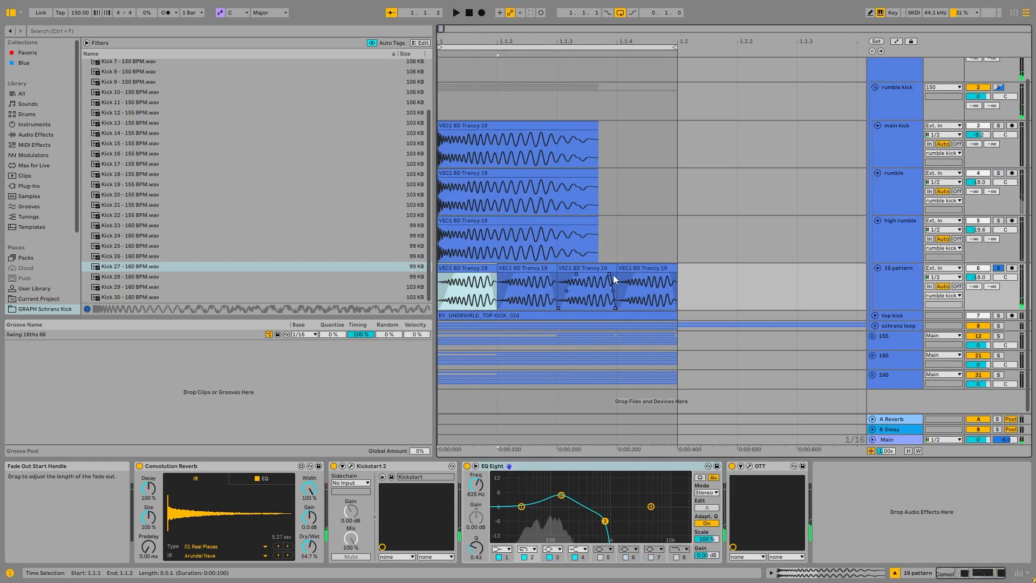
key(space)
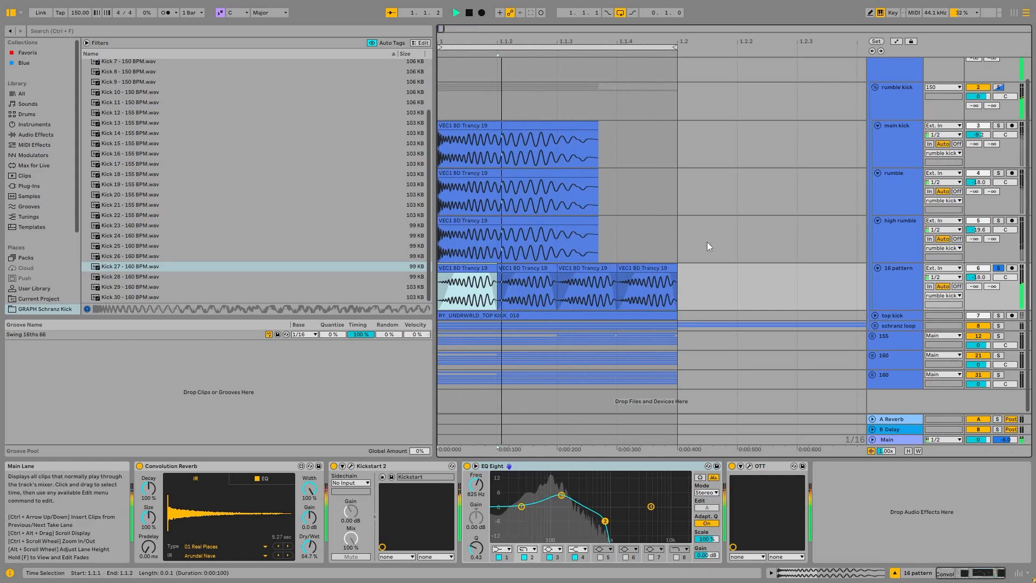
Step: Copy the main kick clip to the start of the 16 pattern track and cut it down to one sixteenth note
click(480, 126)
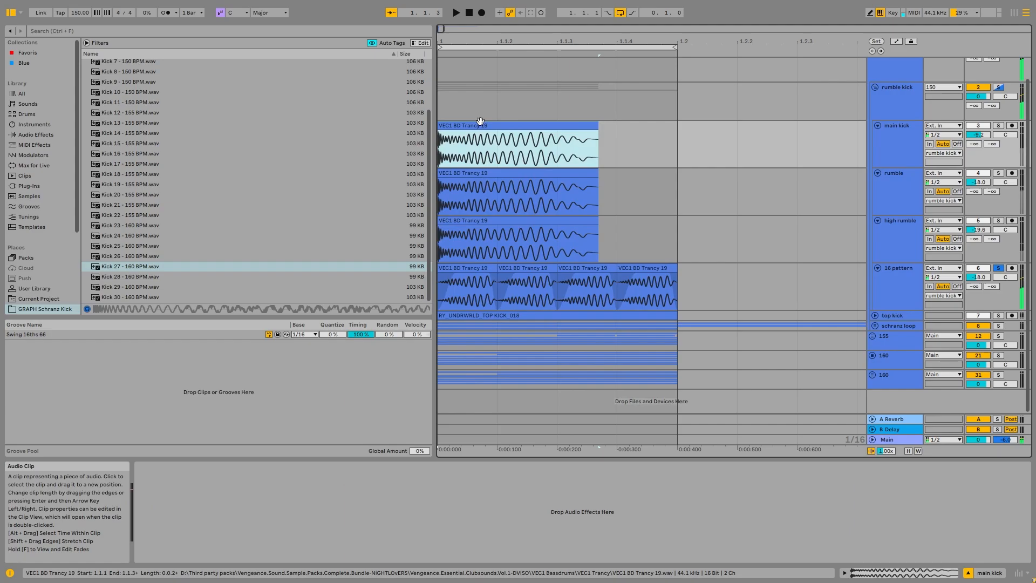
key(space)
click(488, 269)
key(ctrl+v)
drag(598, 269, 456, 276)
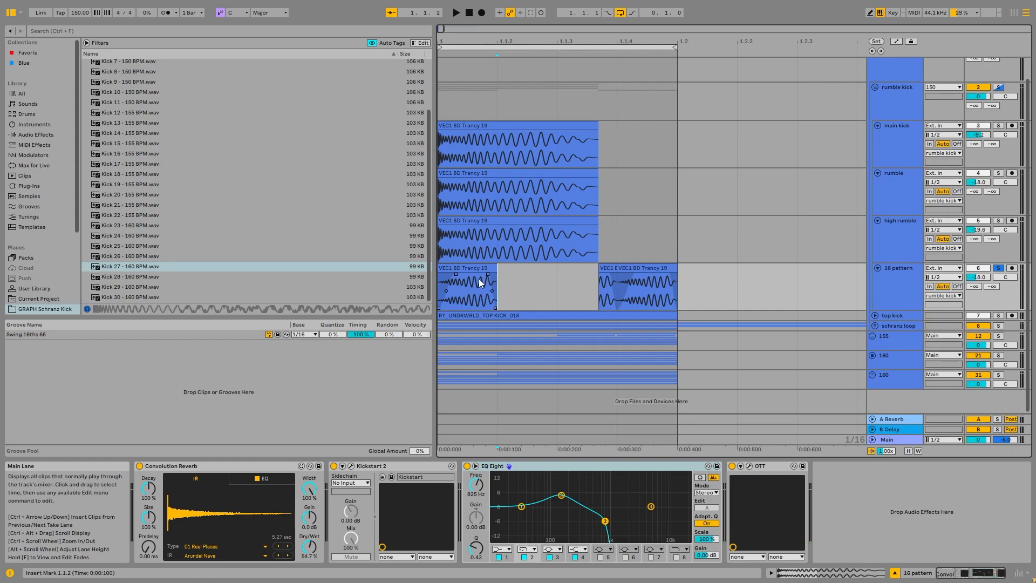
Step: Duplicate the sixteenth-note clip three times to fill the beat on the 16 pattern track and play it
click(478, 269)
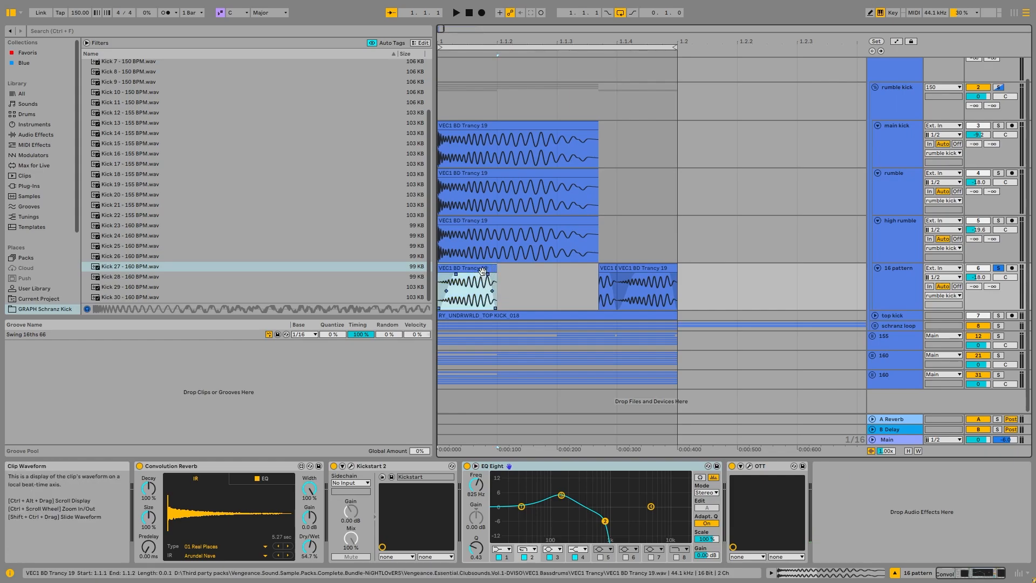
key(ctrl+d)
key(ctrl+d)
key(ctrl+d)
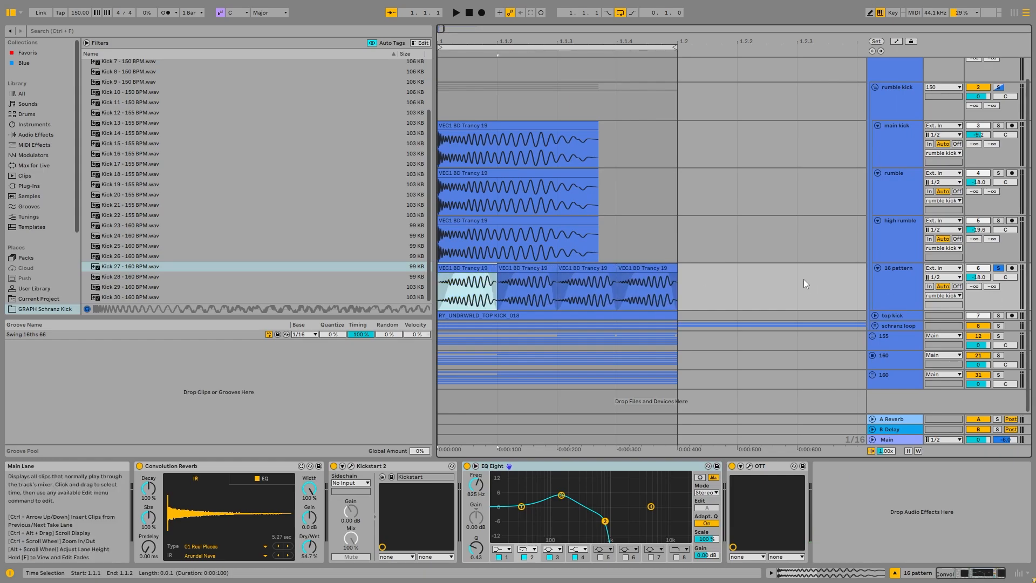
key(space)
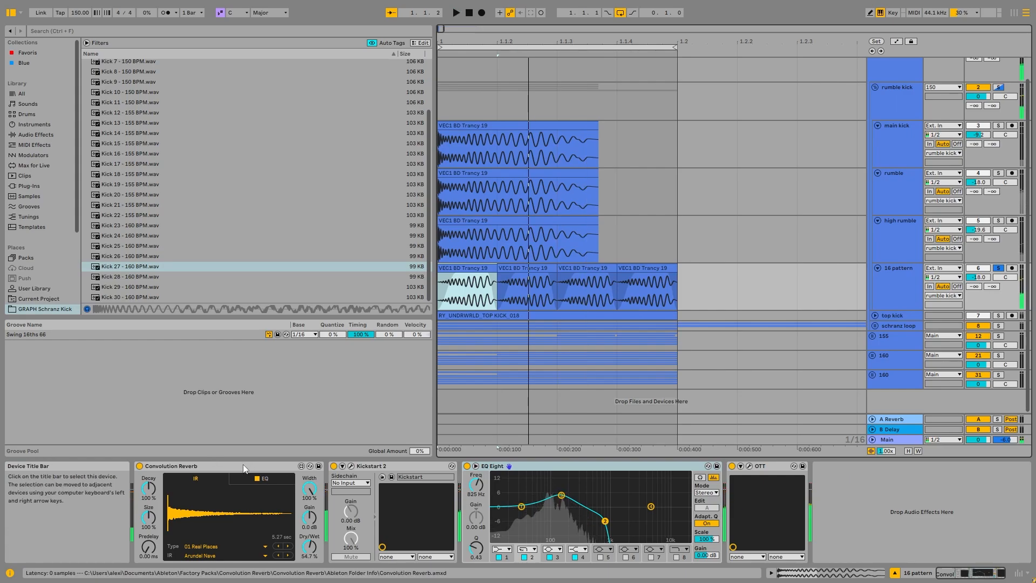
Step: Examine the 16 pattern's Convolution Reverb settings and its Kickstart 2 sidechain curve
click(246, 468)
key(space)
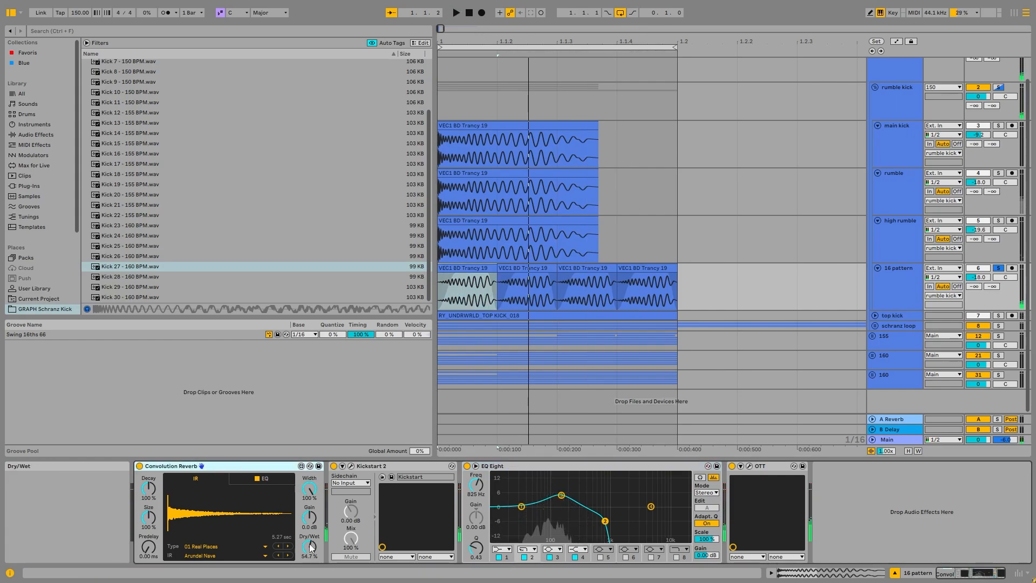
click(351, 465)
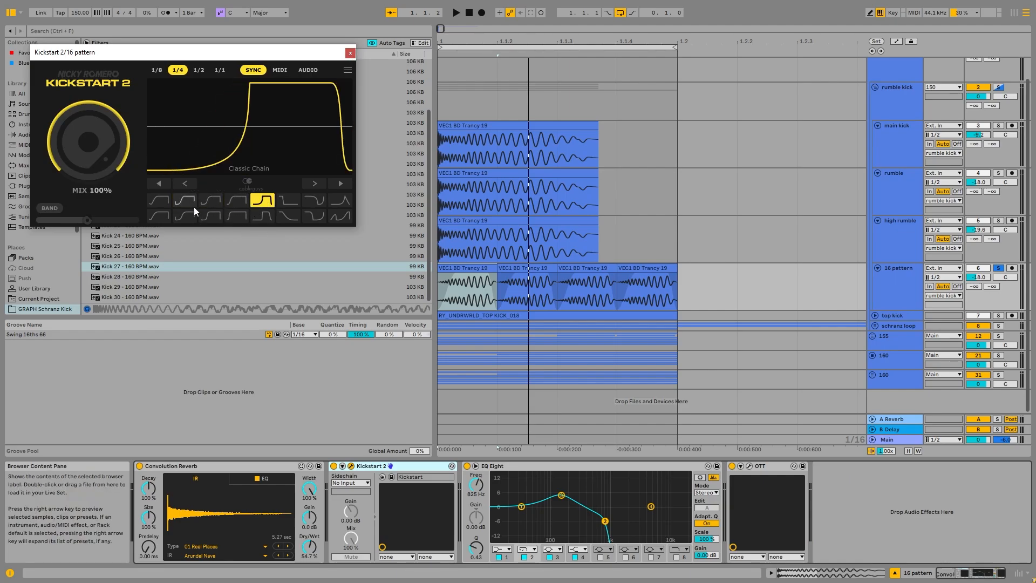
click(351, 52)
Step: Play the 16 pattern while examining its EQ Eight curve in the expanded frequency display, and check its OTT settings
click(566, 475)
double_click(563, 480)
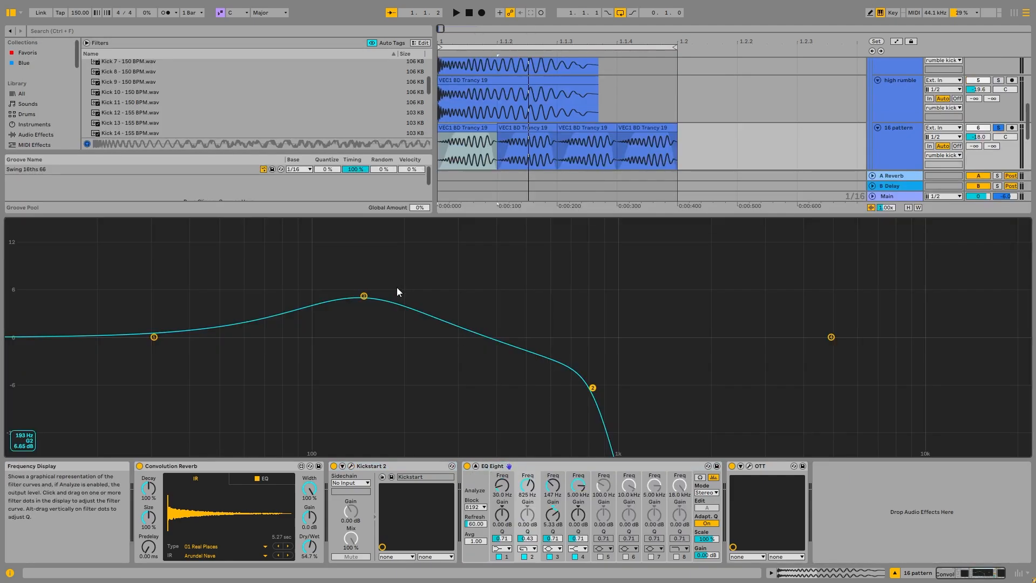
key(space)
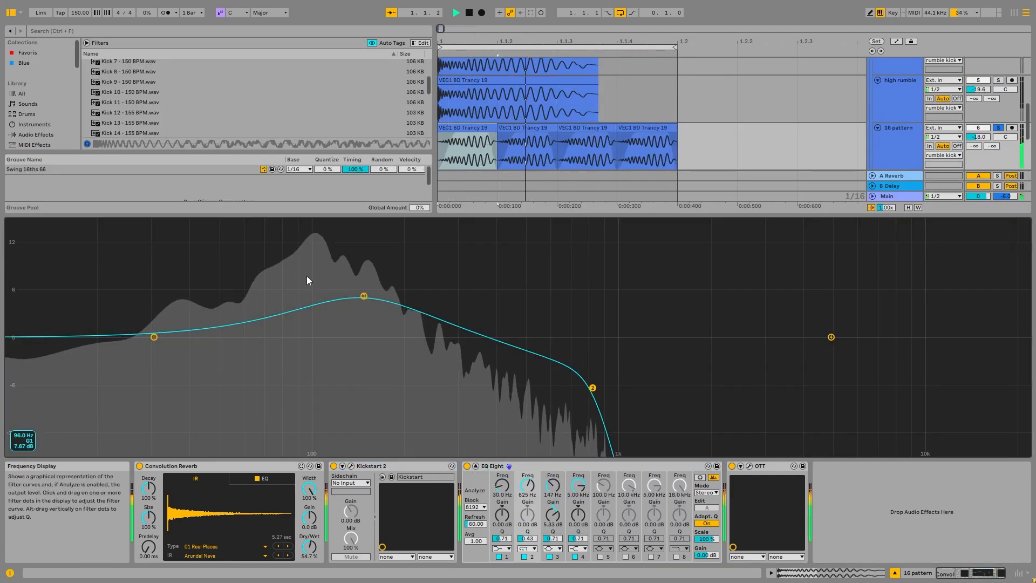
double_click(379, 262)
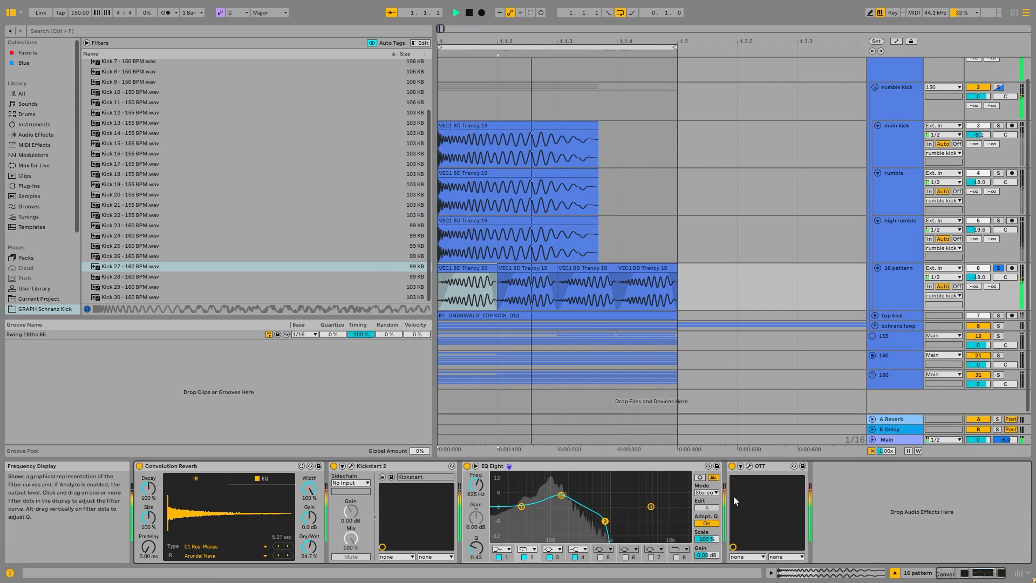
key(space)
click(749, 466)
click(192, 48)
Step: Replace the 16 pattern solo with a solo of the whole rumble kick group and play all its layers together
drag(440, 101, 497, 101)
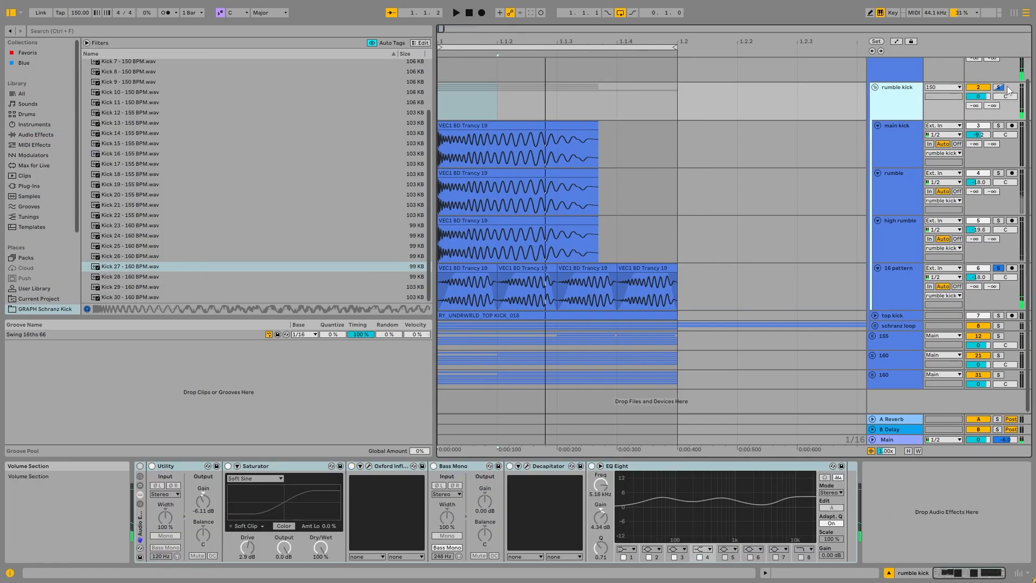
key(space)
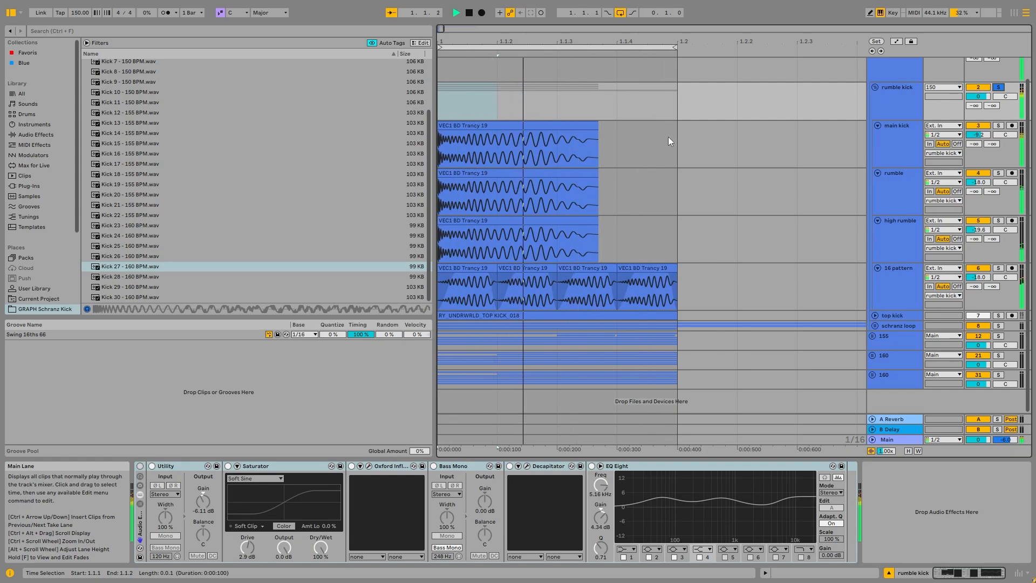
key(space)
Step: Activate the rumble kick group's Audio Effect Rack and inspect its Utility gain and Saturator
click(902, 108)
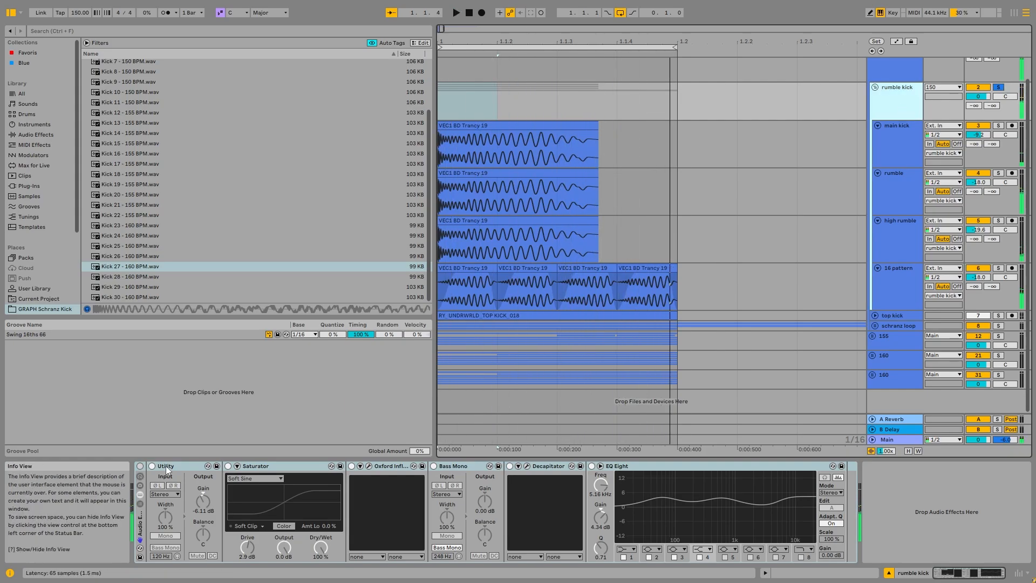
click(140, 466)
click(168, 466)
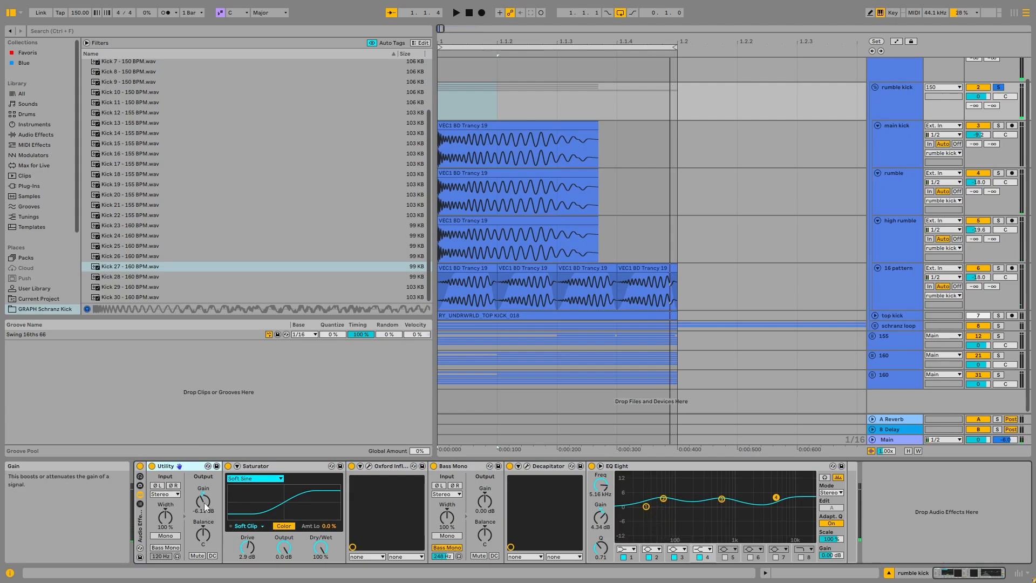
click(275, 467)
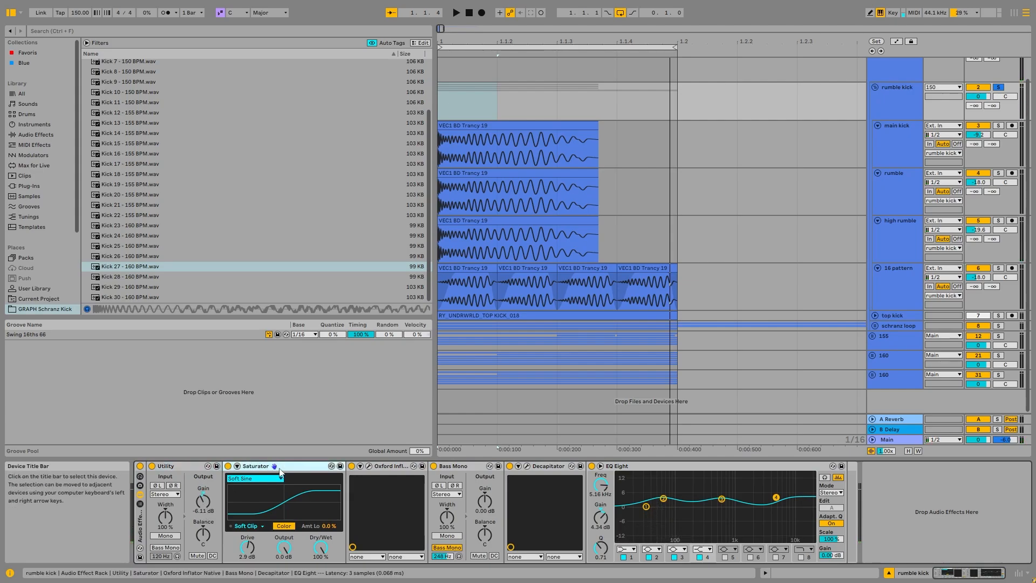
Step: Bypass EQ Eight, Decapitator, Bass Mono and Oxford Inflator in the rumble kick rack
click(593, 466)
click(509, 465)
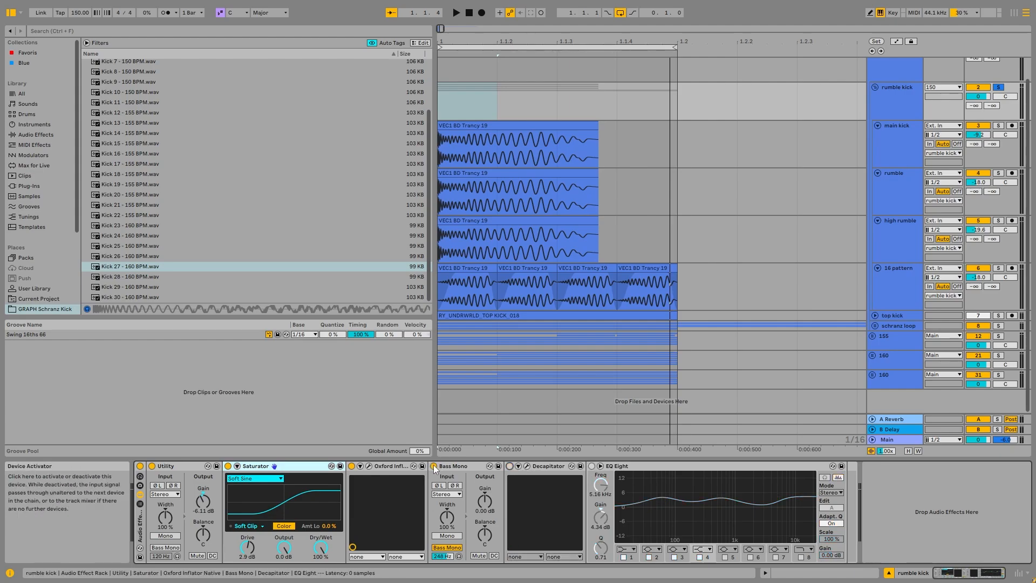
click(352, 466)
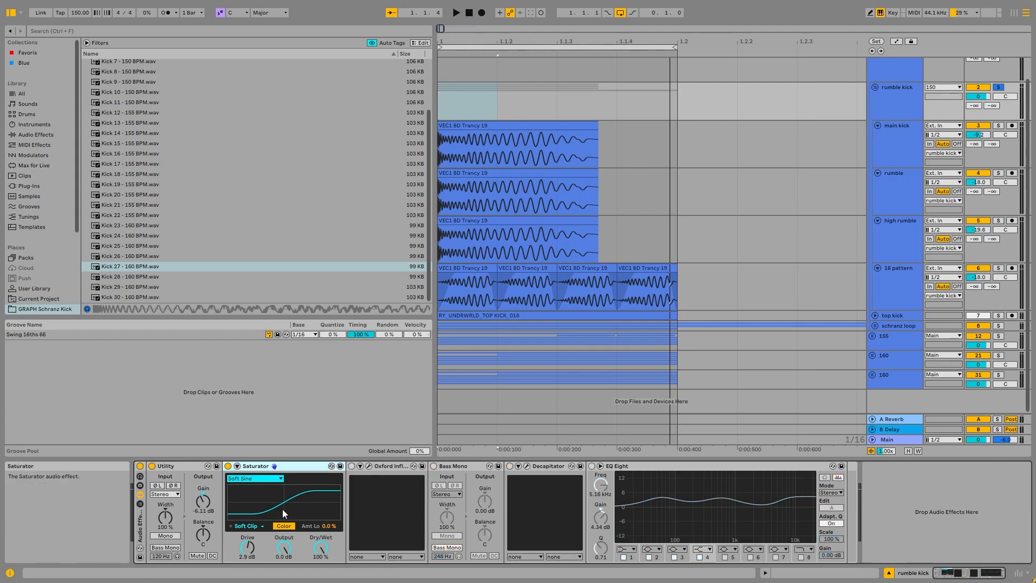
Step: Play the rumble kick group while toggling Saturator off and on to compare its effect
key(space)
click(229, 466)
click(229, 465)
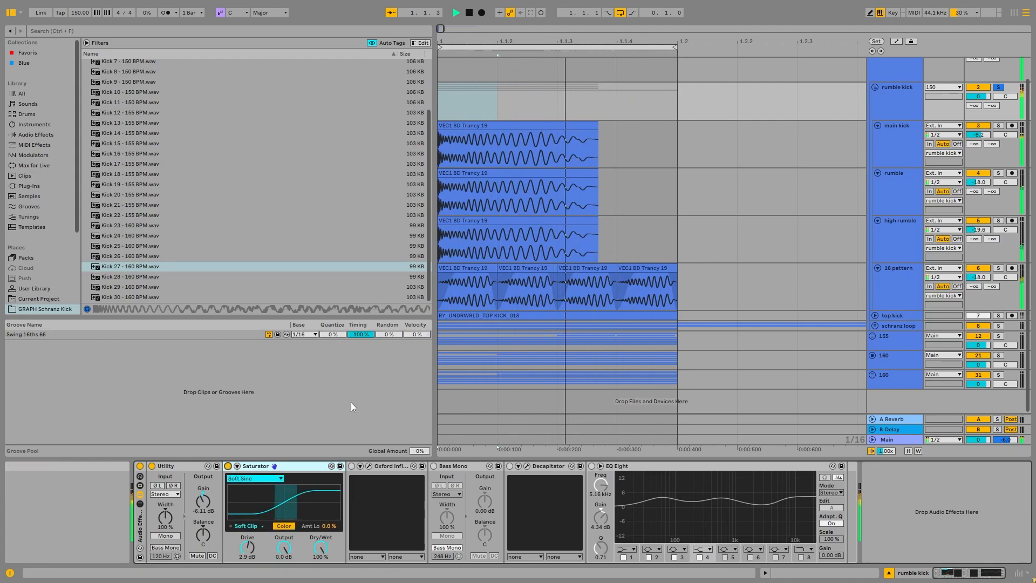
scroll(644, 167, up, 1)
key(space)
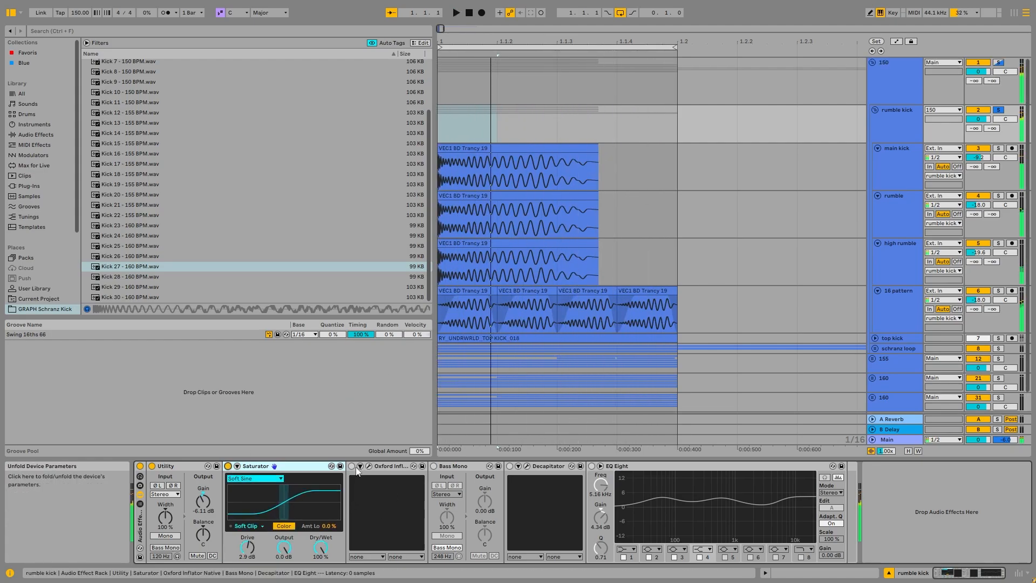
Step: Activate Oxford Inflator on the rumble kick group, view its settings during playback to hear its effect, and close its window
click(351, 466)
click(369, 465)
drag(195, 70, 554, 115)
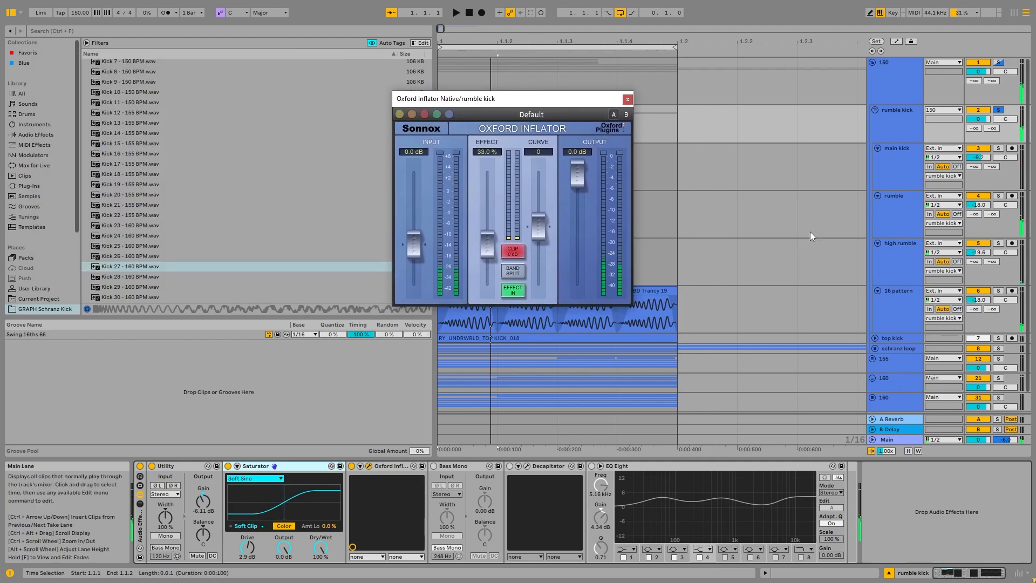
drag(523, 102, 479, 134)
key(space)
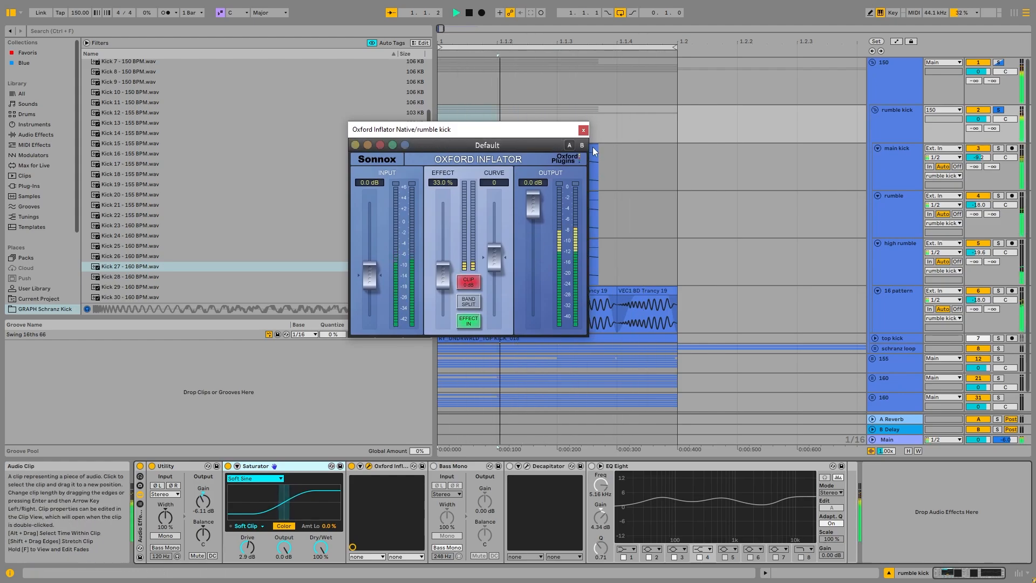
key(space)
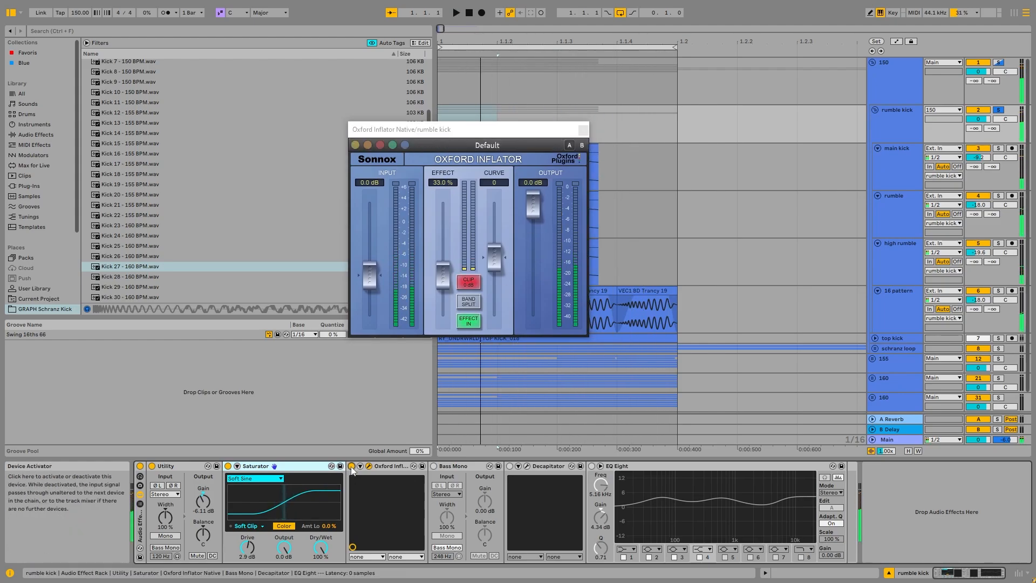
key(space)
key(space)
click(583, 130)
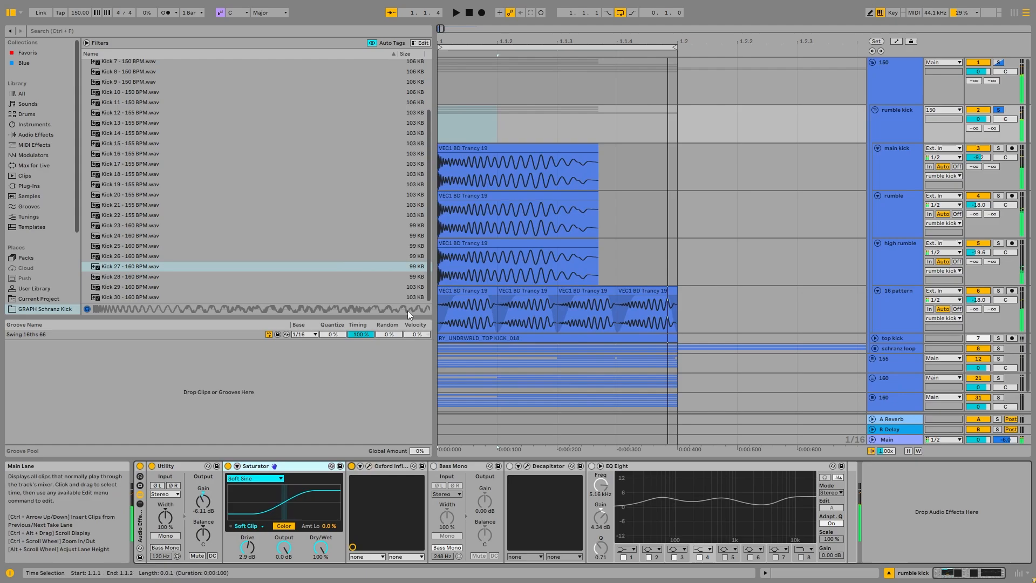
Step: Search the whole library for "trash" and insert iZotope Trash 2 after Oxford Inflator in the rumble kick rack
key(ctrl+f)
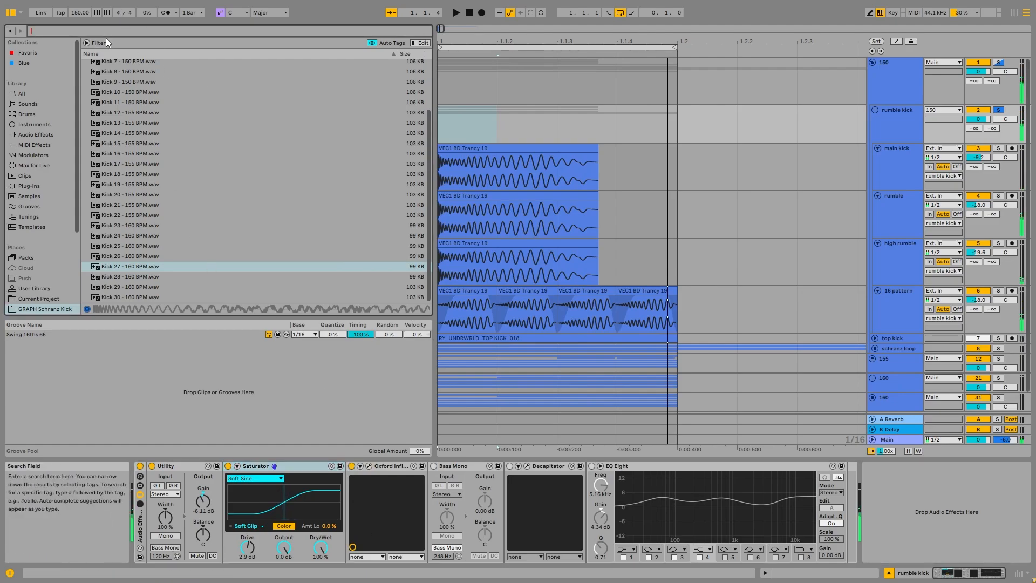
text(trash)
click(53, 95)
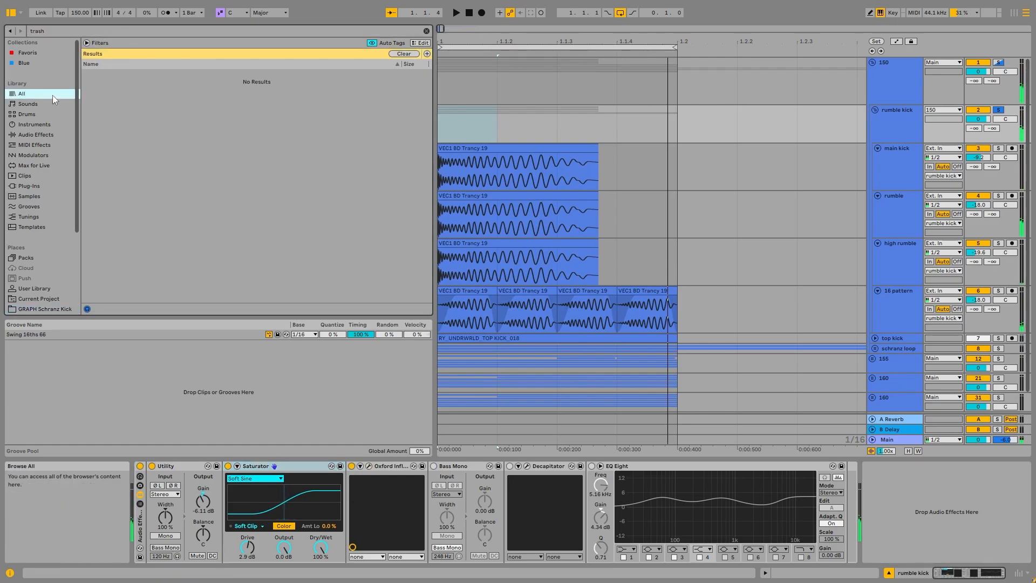
drag(121, 74, 453, 475)
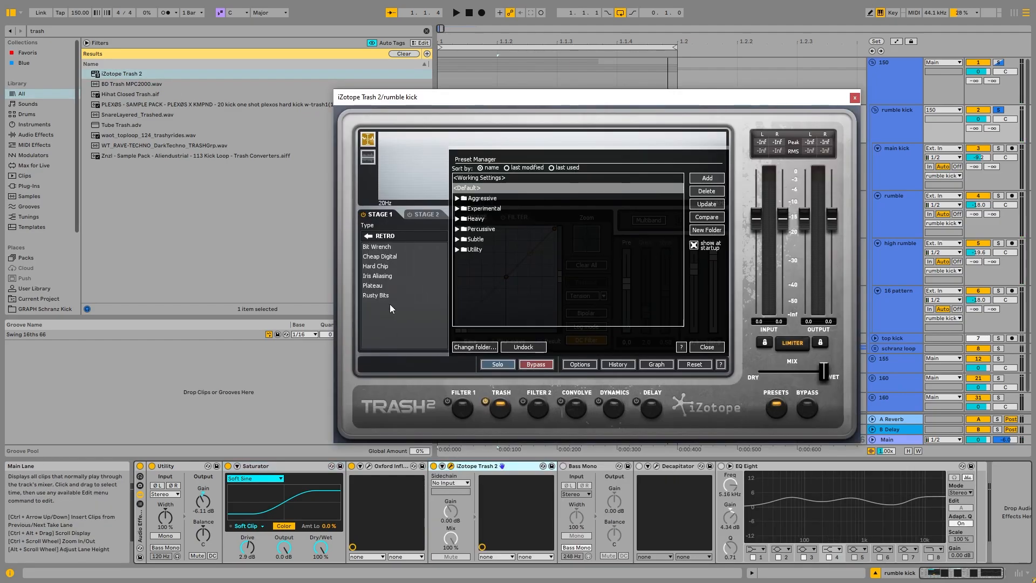
Step: Browse the Stage 1 distortion types in iZotope Trash 2, then close its Preset Manager and window
click(365, 236)
click(400, 261)
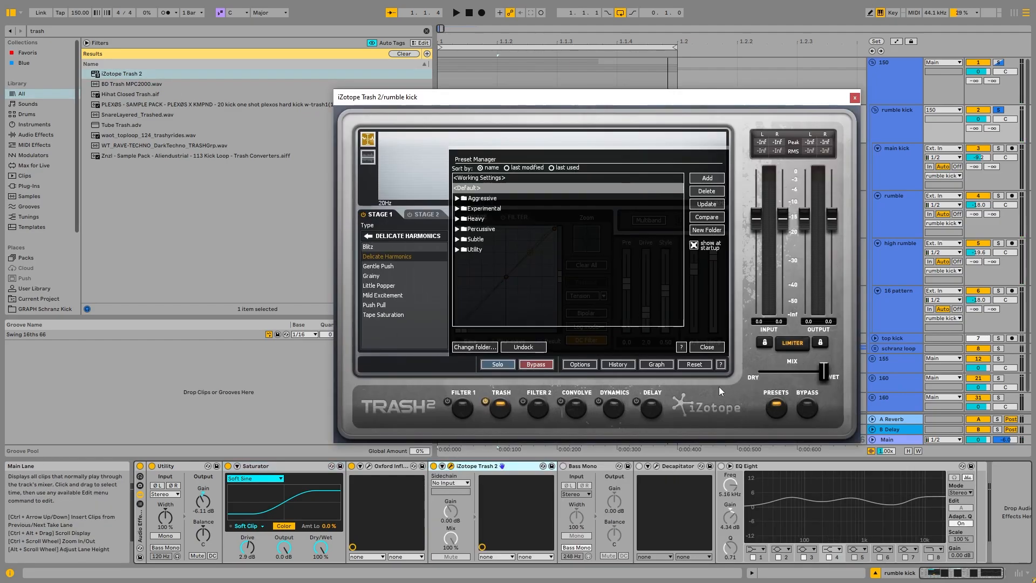
click(711, 348)
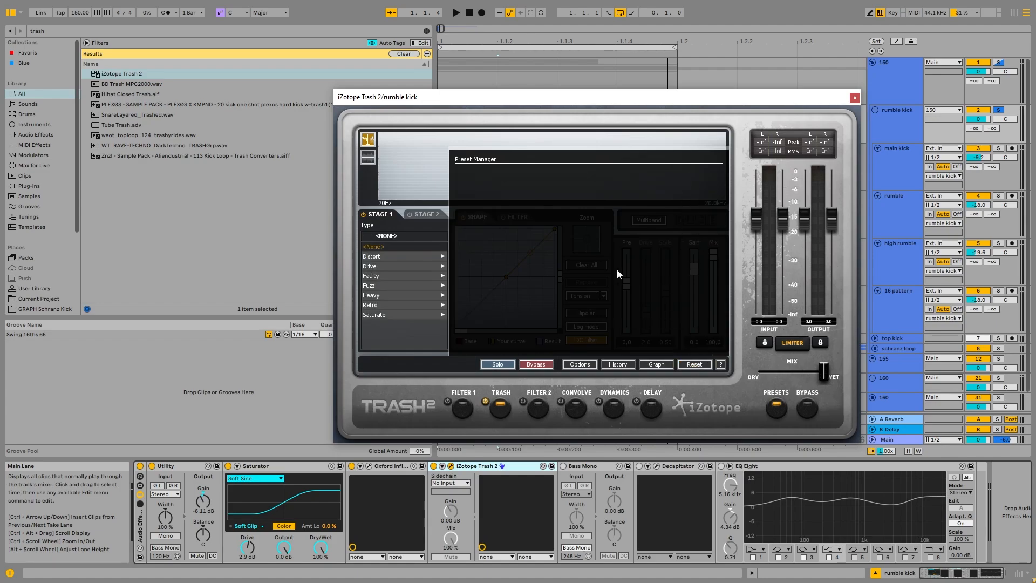
click(855, 98)
Step: Search the library for "infla" and add JS Inflator to the end of the rumble kick's device chain
click(140, 34)
text(i)
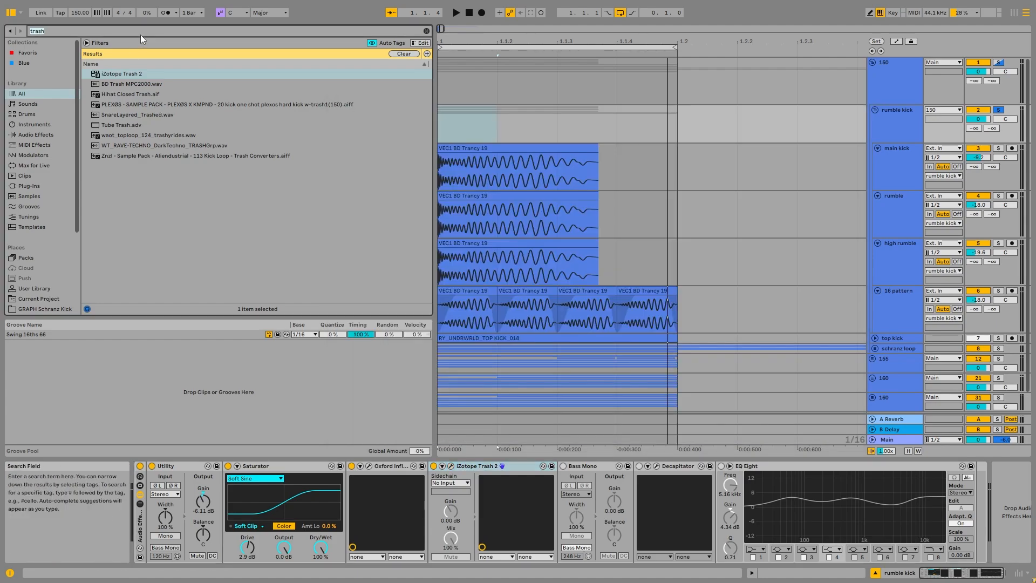
text(nfla)
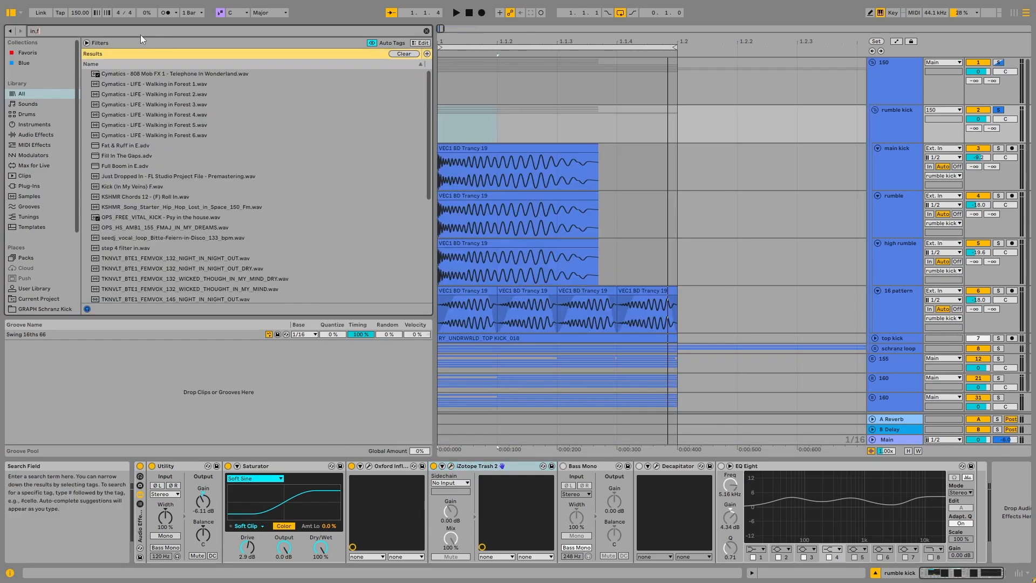
double_click(119, 74)
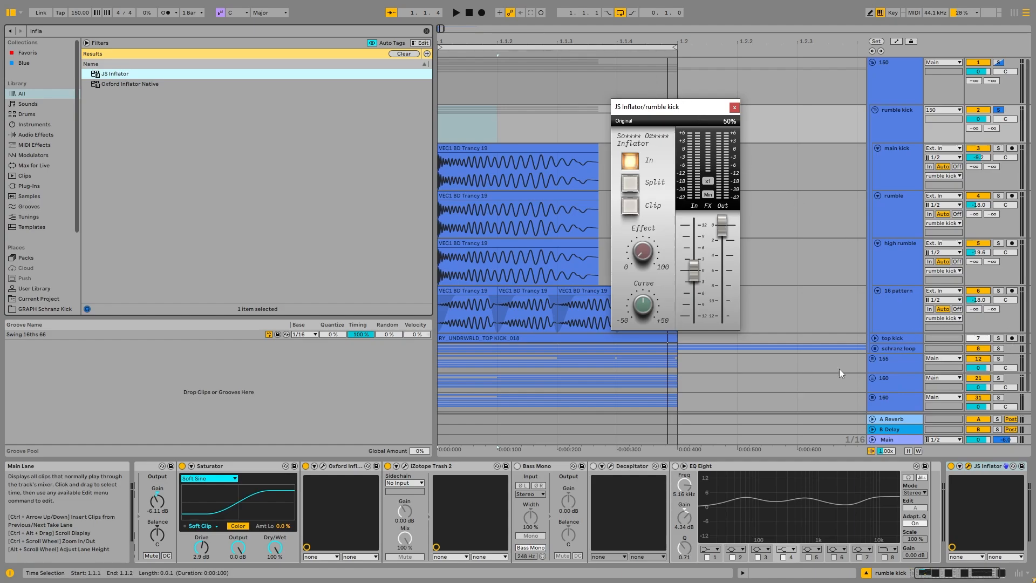
Step: Close JS Inflator and remove it and iZotope Trash 2 from the rumble kick's device chain
click(734, 107)
click(988, 466)
key(Delete)
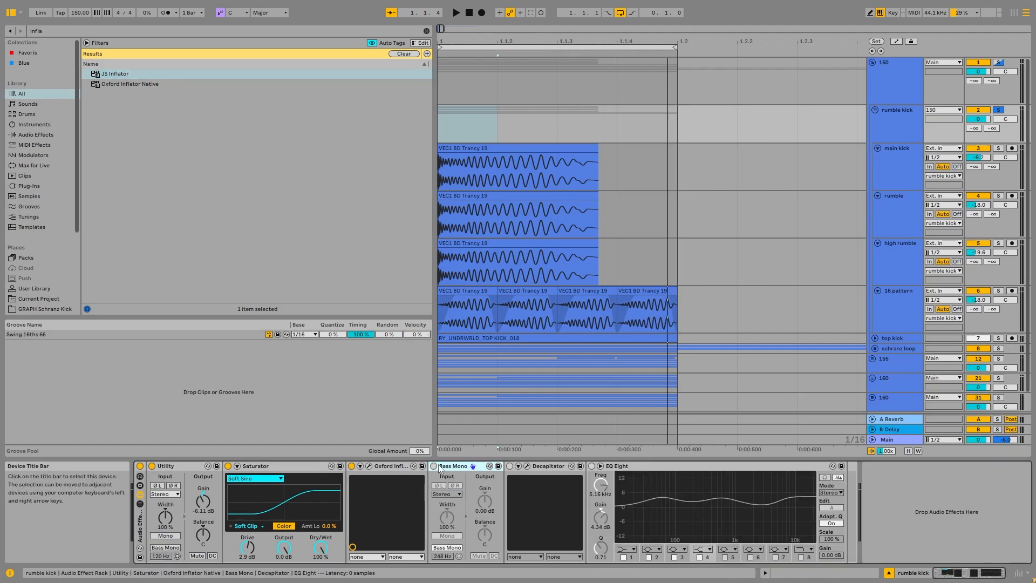
Step: Switch Bass Mono back on and play the rumble kick group, then activate Decapitator and view its settings
click(434, 466)
click(908, 129)
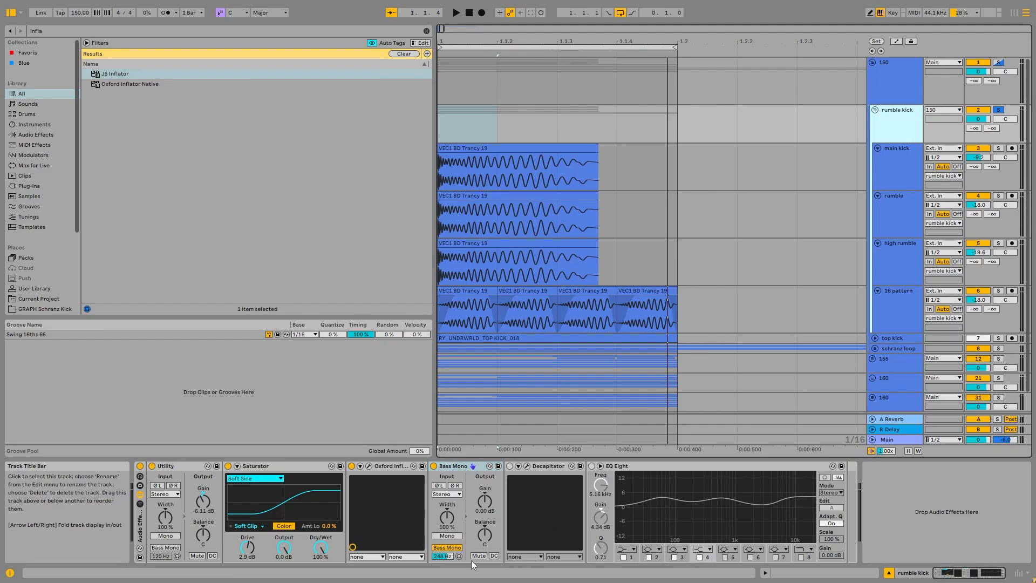
key(space)
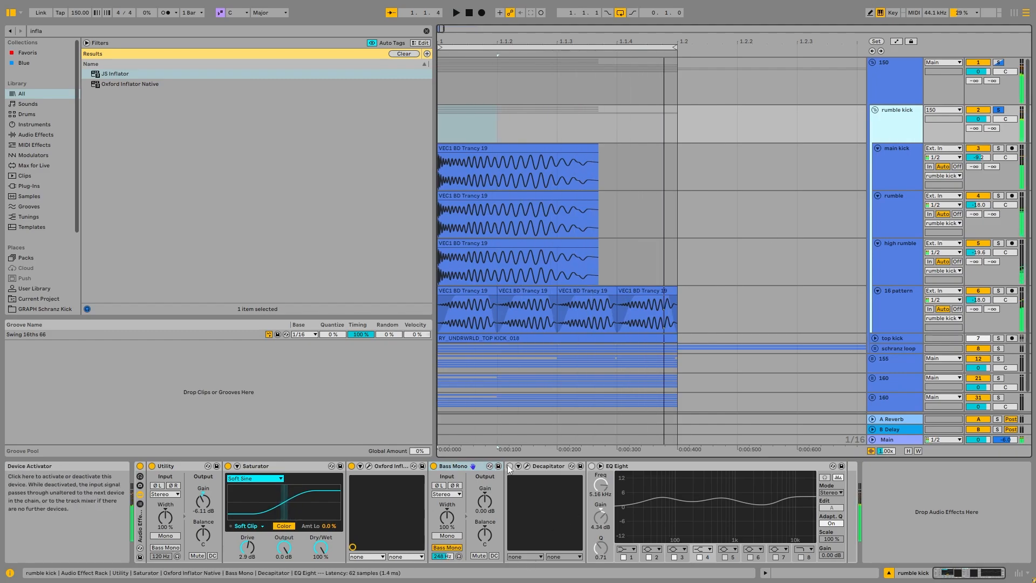
click(509, 467)
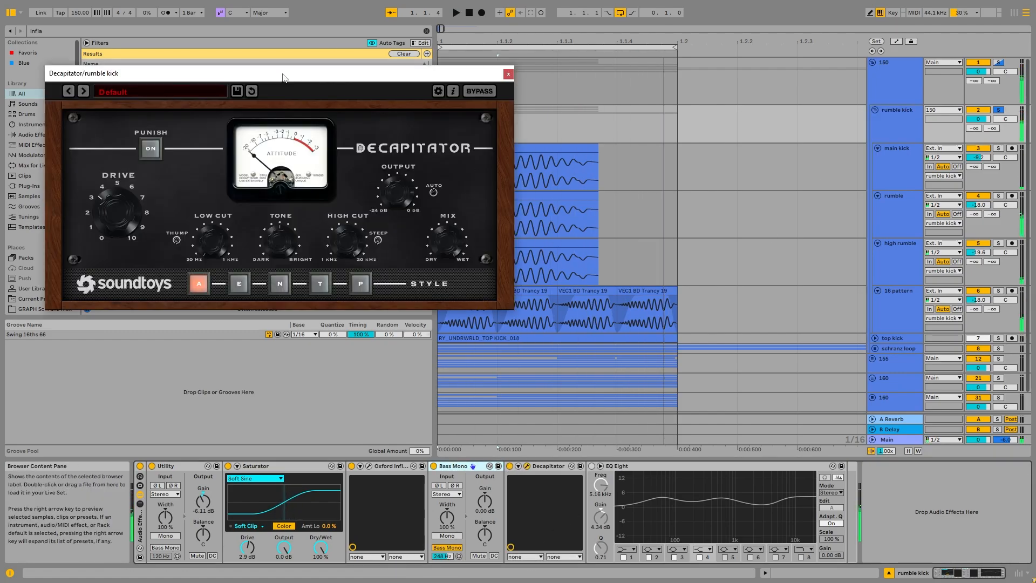
Step: Play the rumble kick group with the Decapitator window moved aside, then select the Saturator in its chain
drag(286, 70, 475, 118)
key(space)
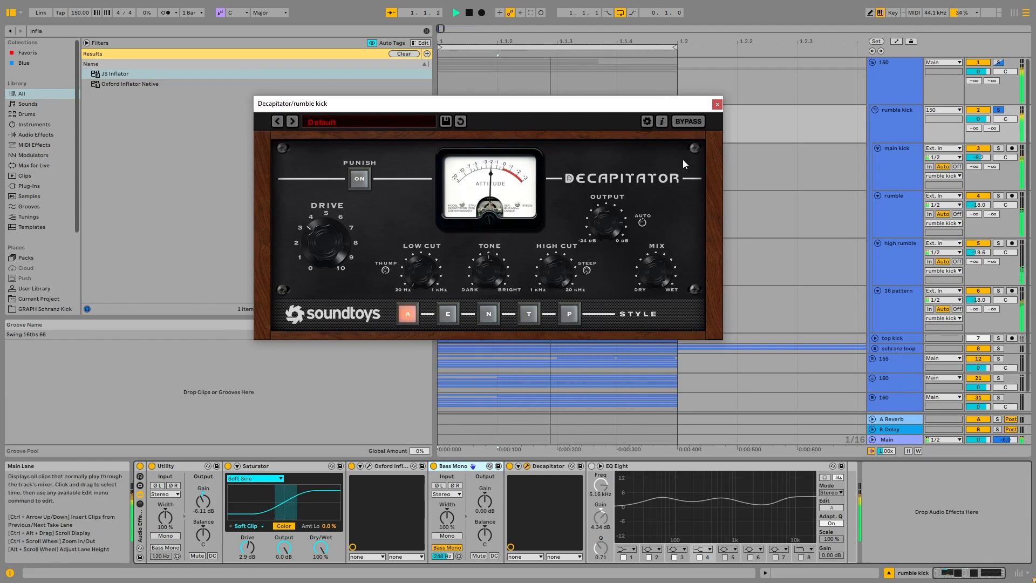
key(space)
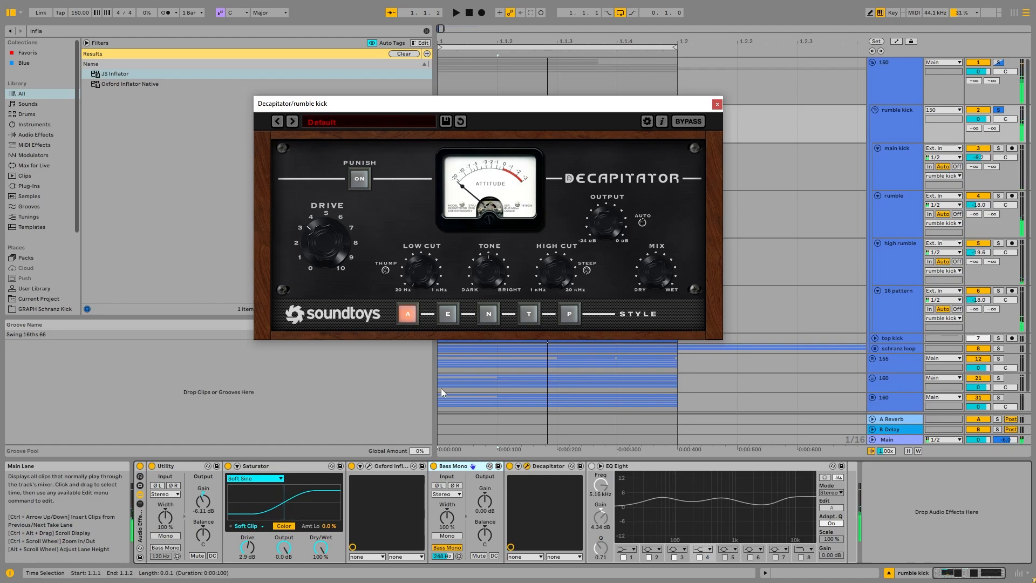
click(271, 468)
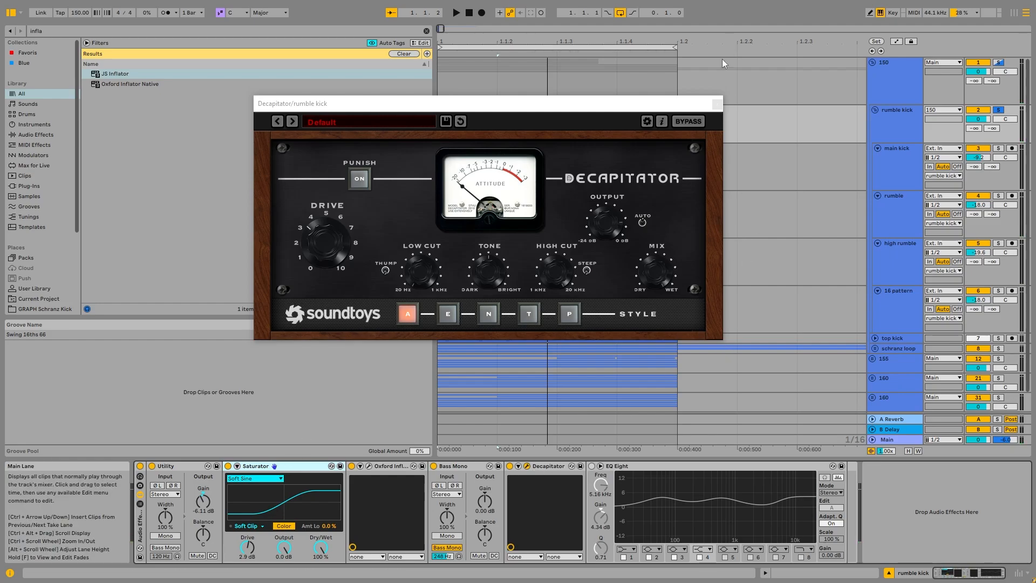
Step: Close the Decapitator window, then switch on EQ Eight in the rumble kick's chain and play the group
click(717, 105)
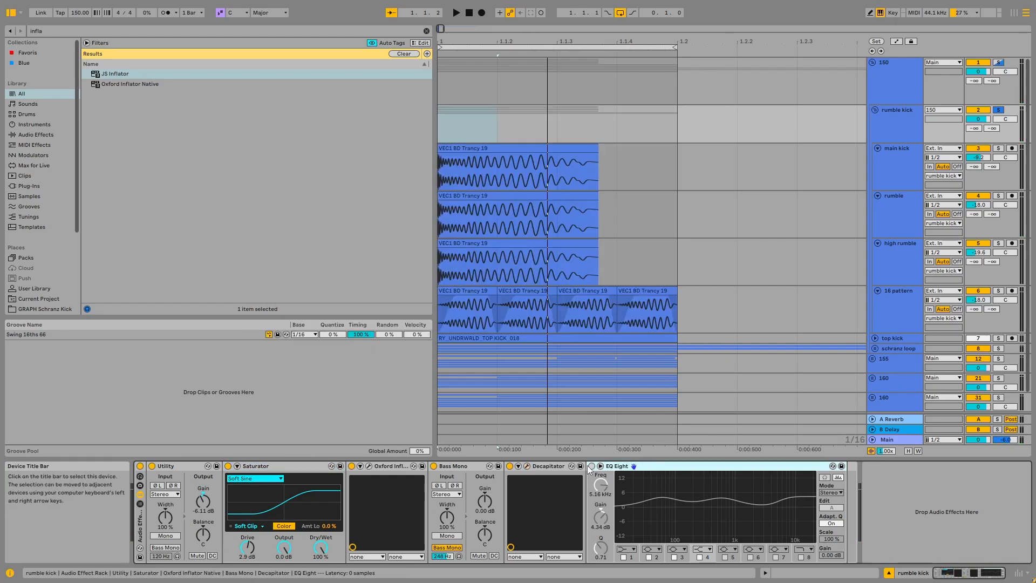
key(space)
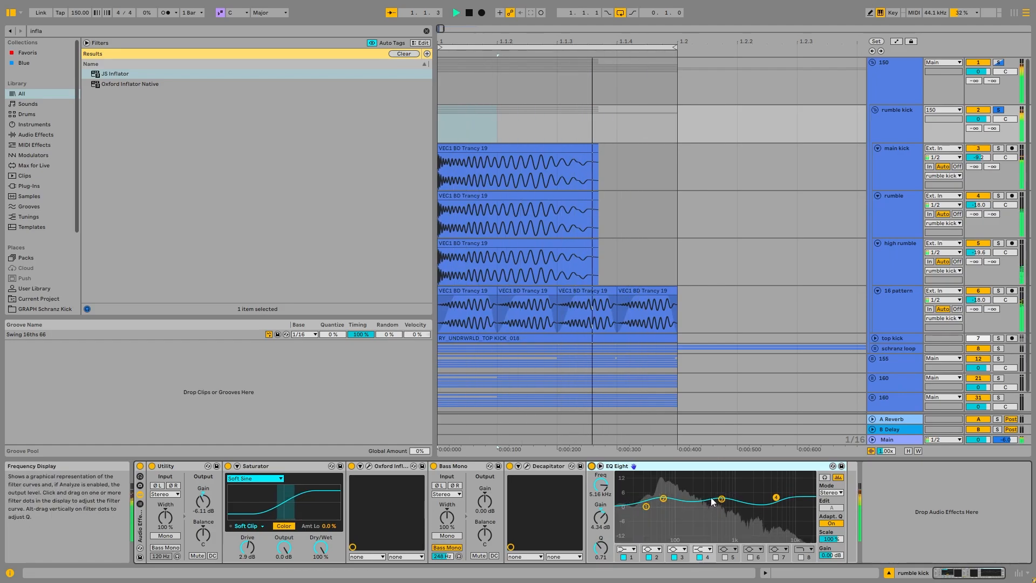
key(space)
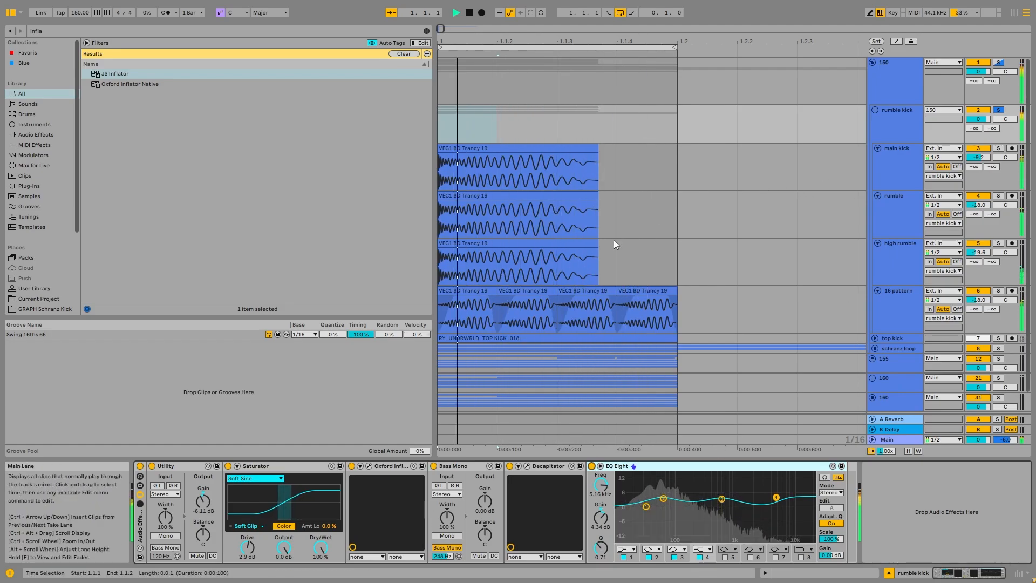
Step: Fold the rumble kick group, then unfold and solo the top kick track and select its clip
click(890, 128)
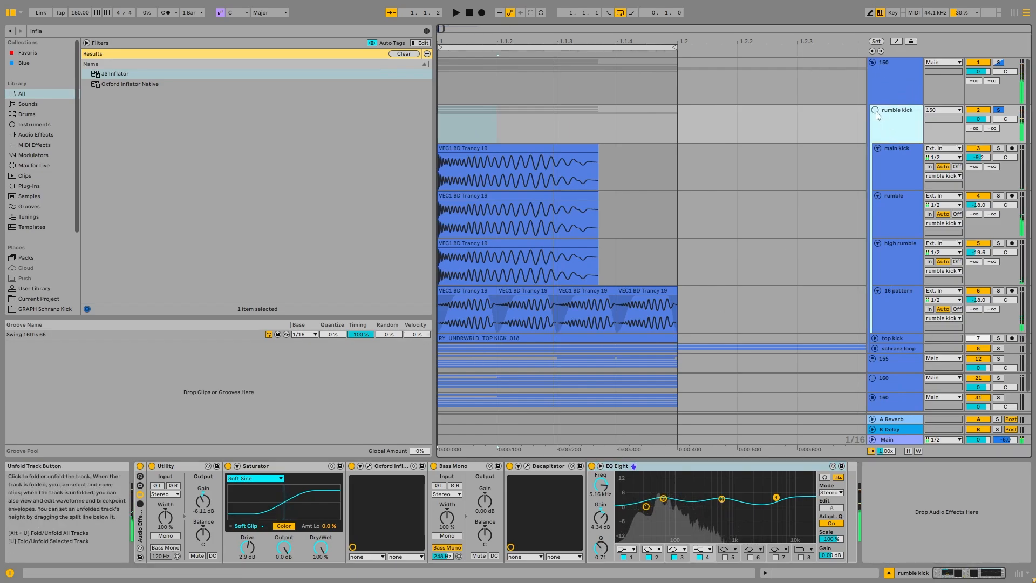
click(876, 110)
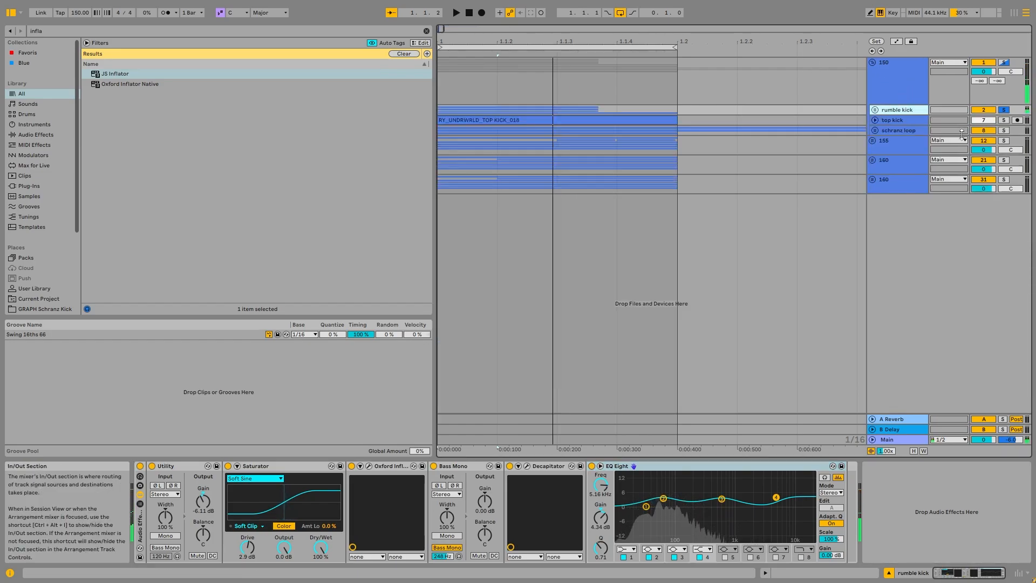
click(876, 120)
click(904, 129)
click(1006, 120)
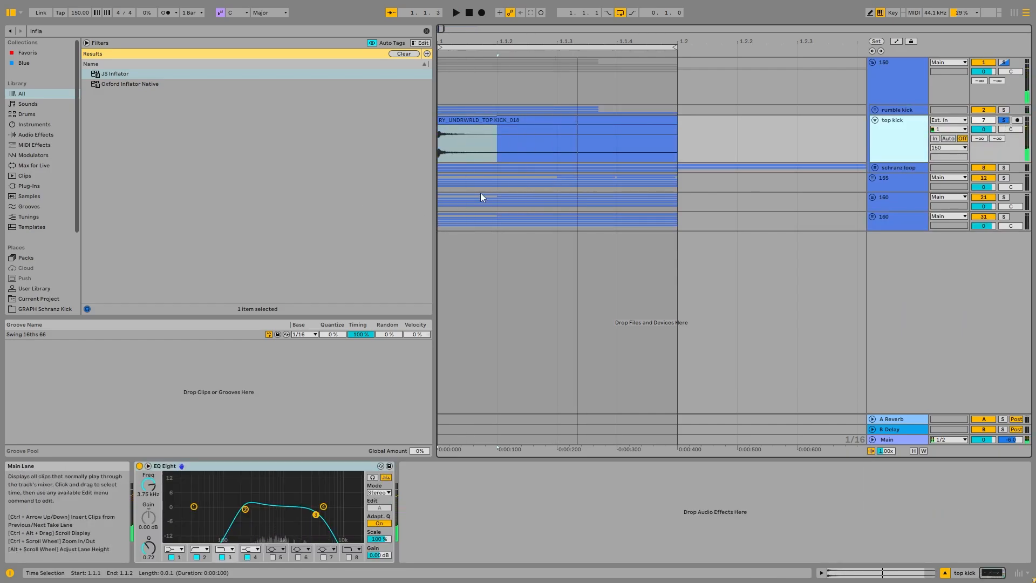
click(476, 121)
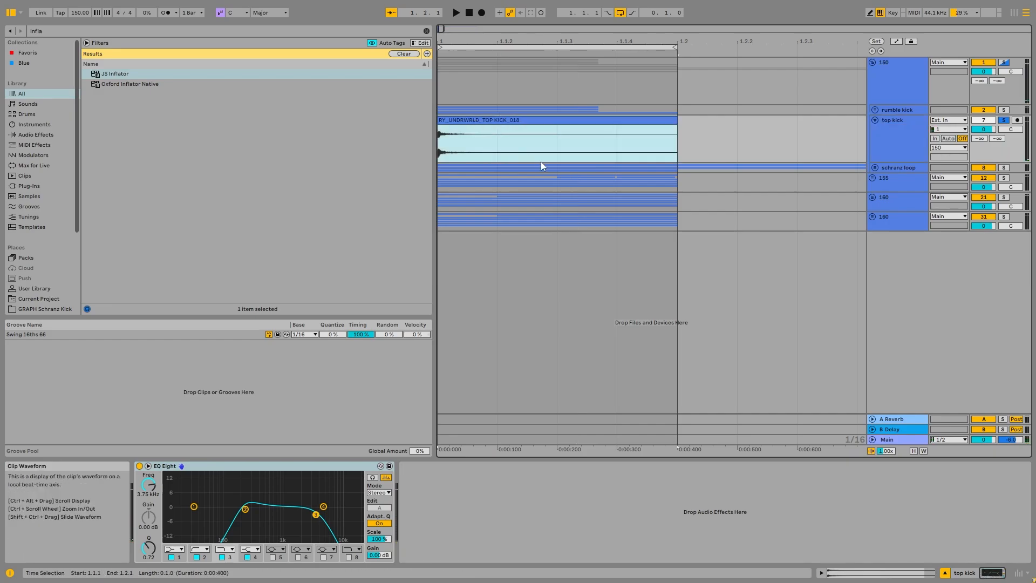
Step: Search the library for "top ry kick" and preview several RY_UNDRWRLD_TOP KICK samples, including 022 and 016
click(162, 30)
text(top)
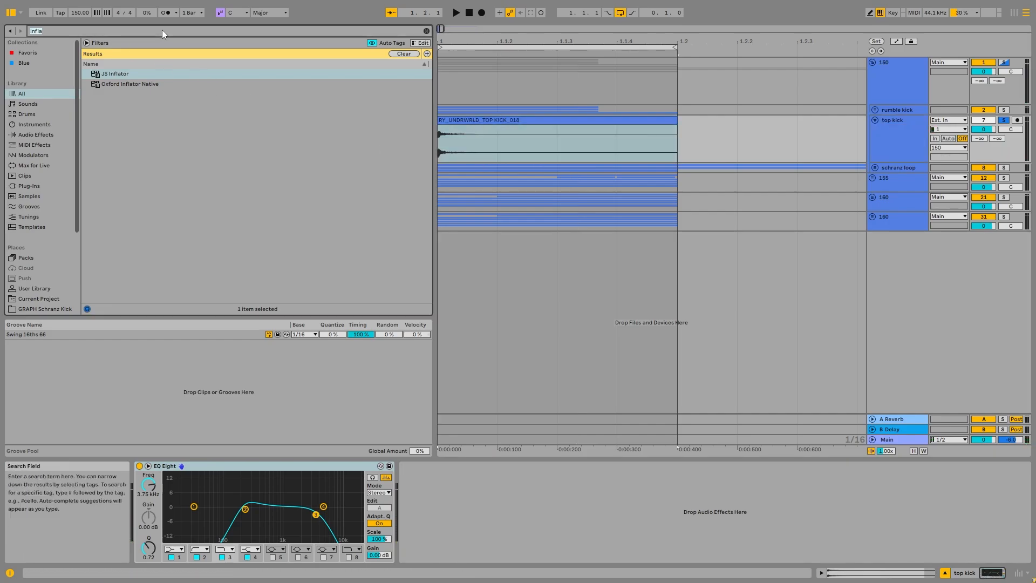
text( ry)
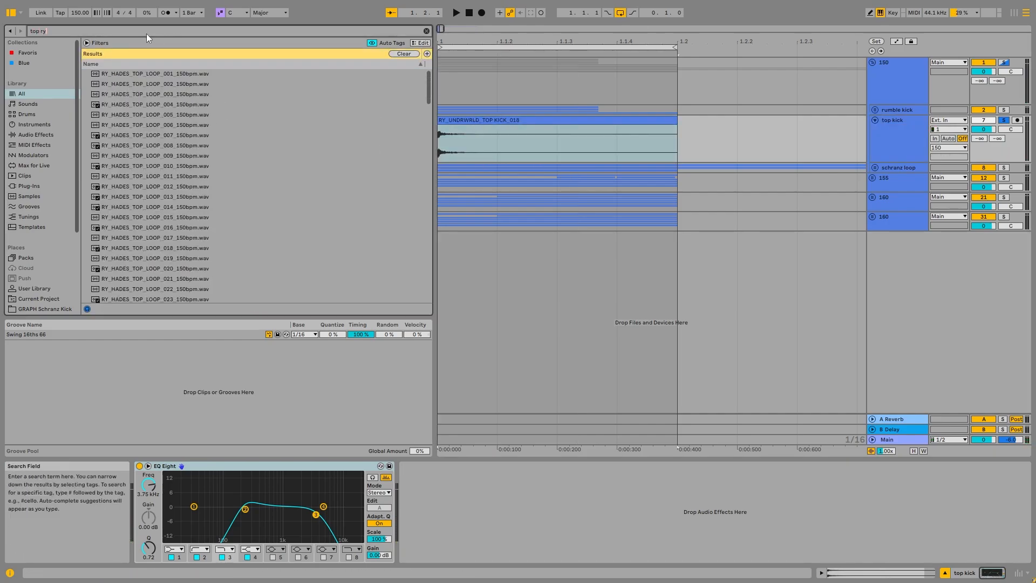
text( kick)
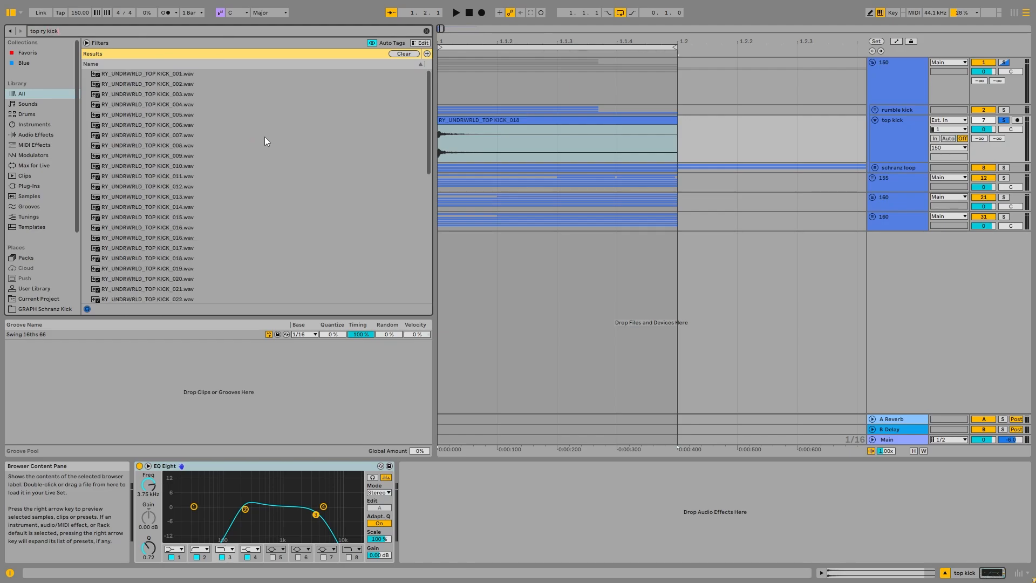
click(265, 137)
click(226, 198)
scroll(219, 255, down, 3)
click(194, 226)
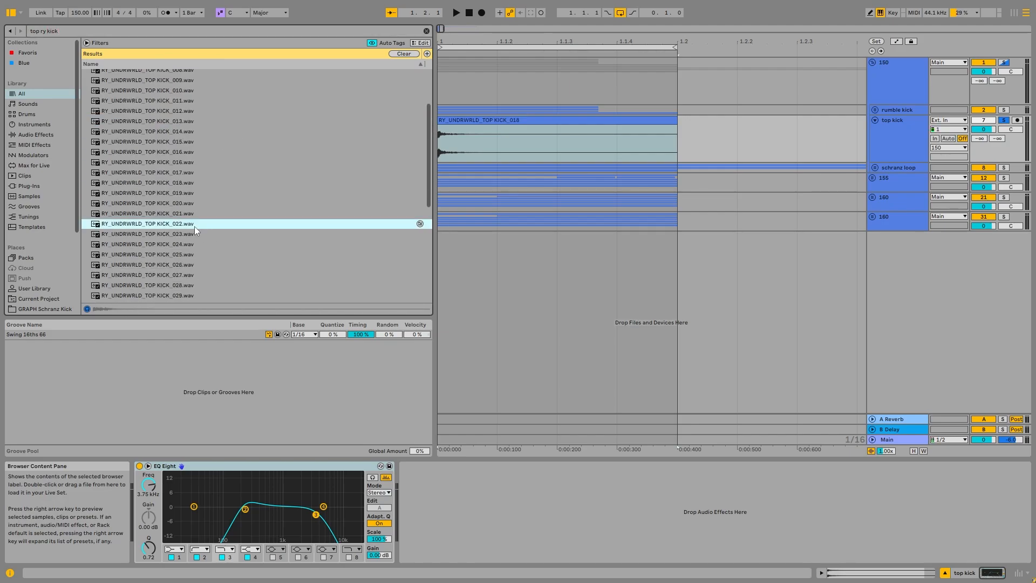
click(207, 274)
click(243, 162)
Step: Insert a MIDI track below the top kick and solo it
right_click(767, 131)
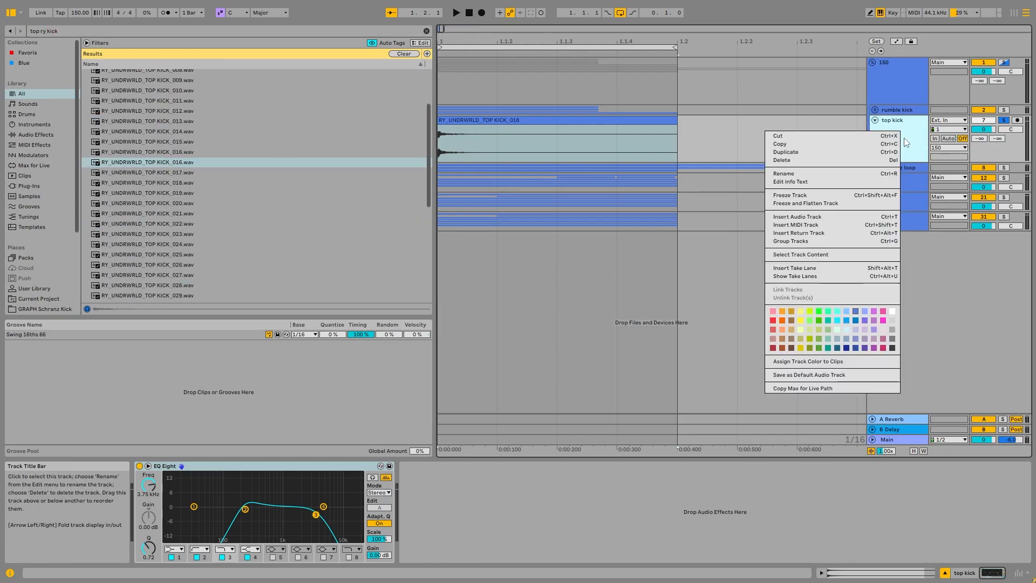
click(828, 225)
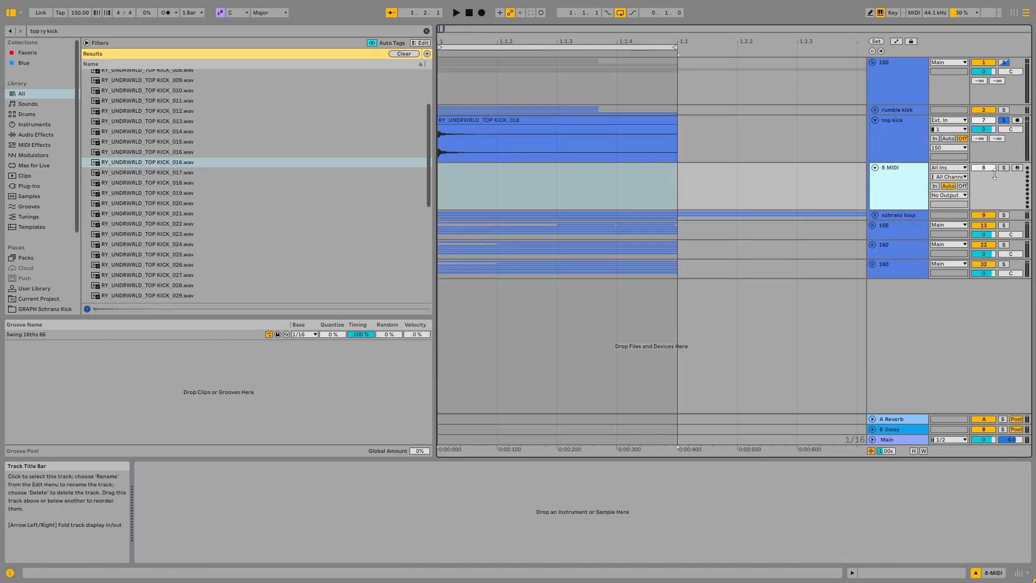
click(1004, 167)
Step: Search the library for "clubby" and load VEC1 BD Clubby 15.wav onto the new MIDI track
click(185, 28)
text(clubby)
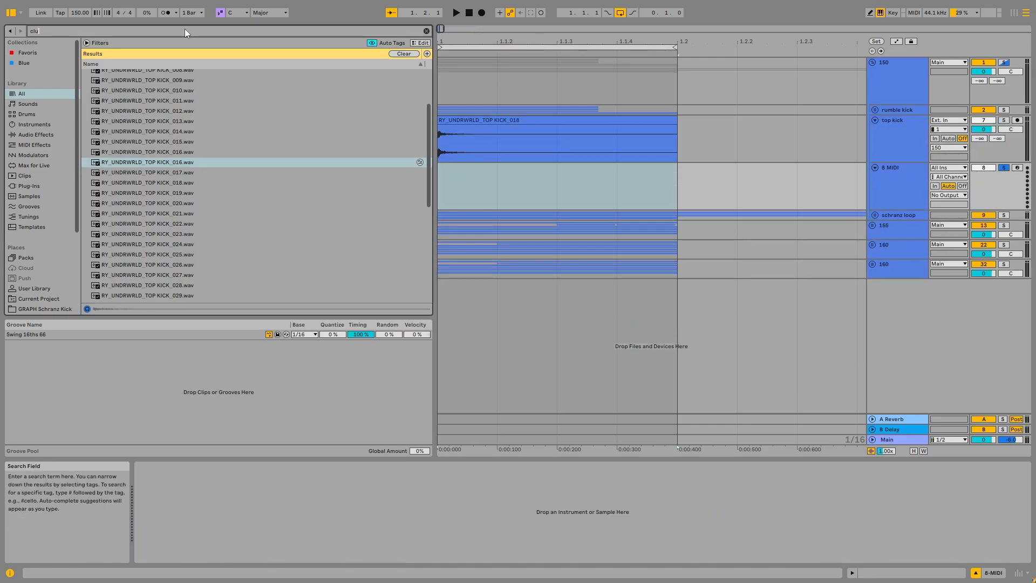
click(303, 141)
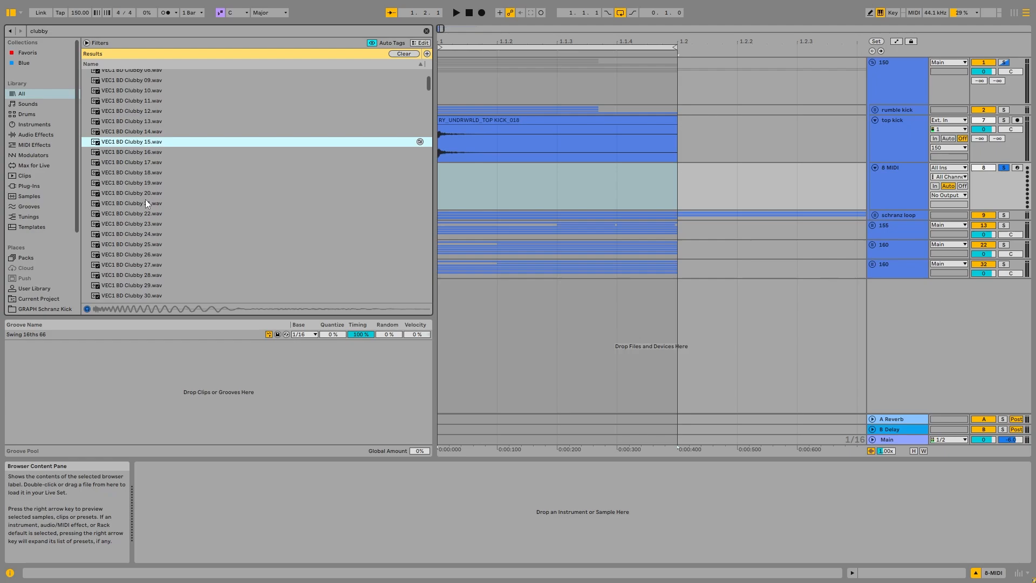
drag(157, 141, 459, 170)
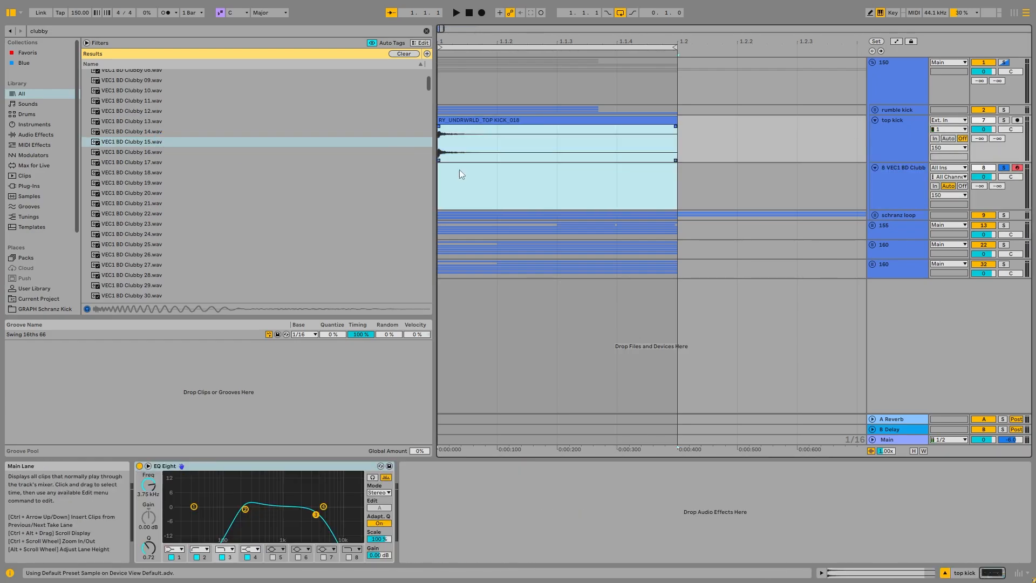
Step: Insert an empty MIDI clip on the Clubby 15 track, spanning the beat from 1 to 1.2
drag(676, 183, 430, 176)
right_click(474, 174)
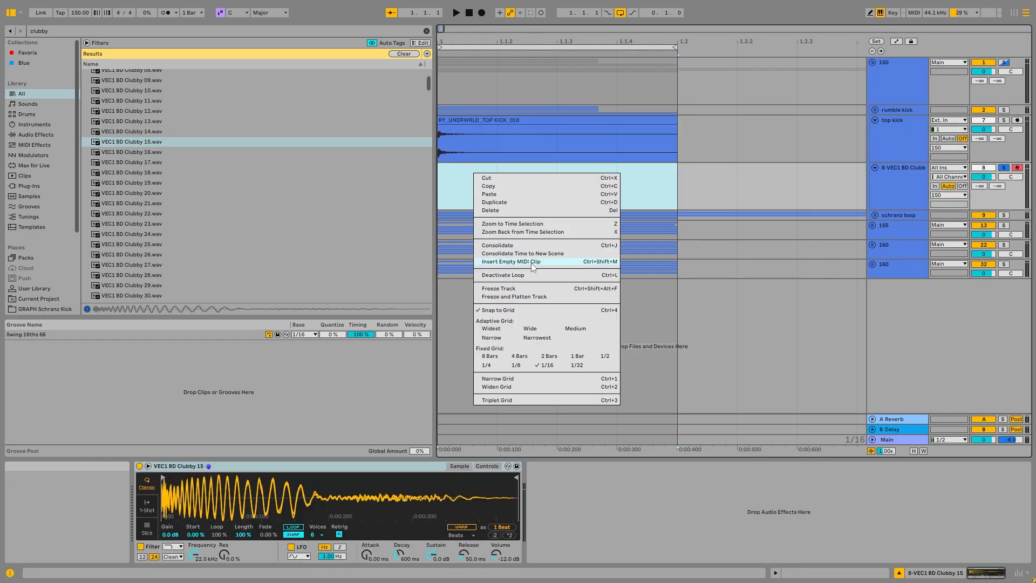
click(527, 262)
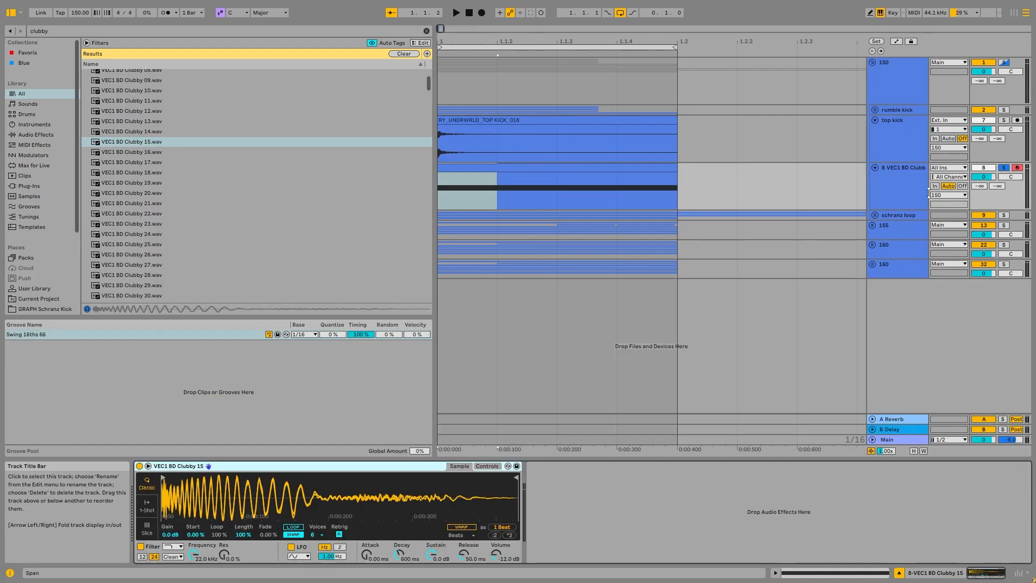
Step: Turn the Clubby 15 sample into a short top layer with a high-pass filter, 1-Shot mode, a longer fade-out and an earlier end point
drag(194, 554, 193, 572)
click(181, 547)
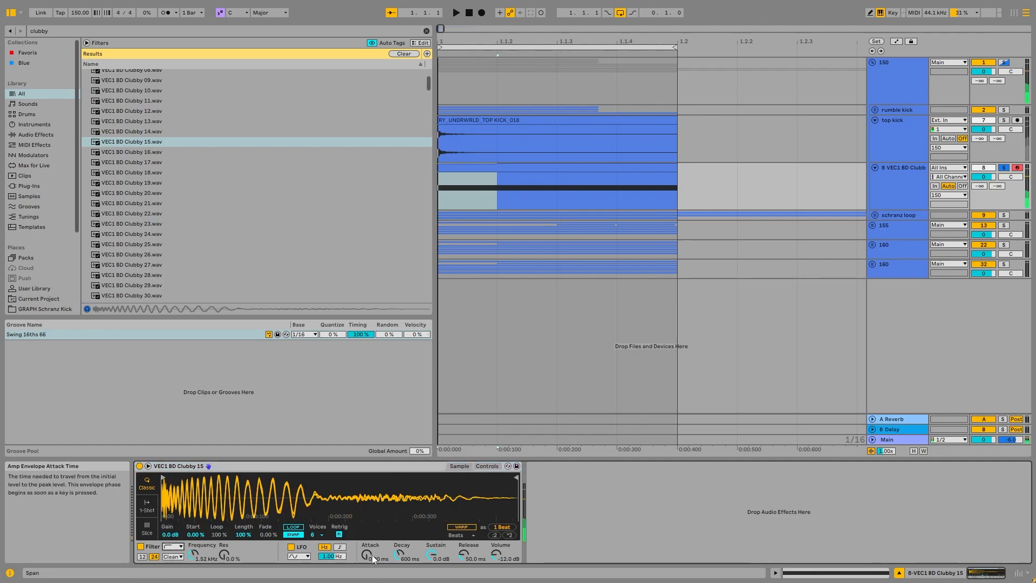
click(147, 505)
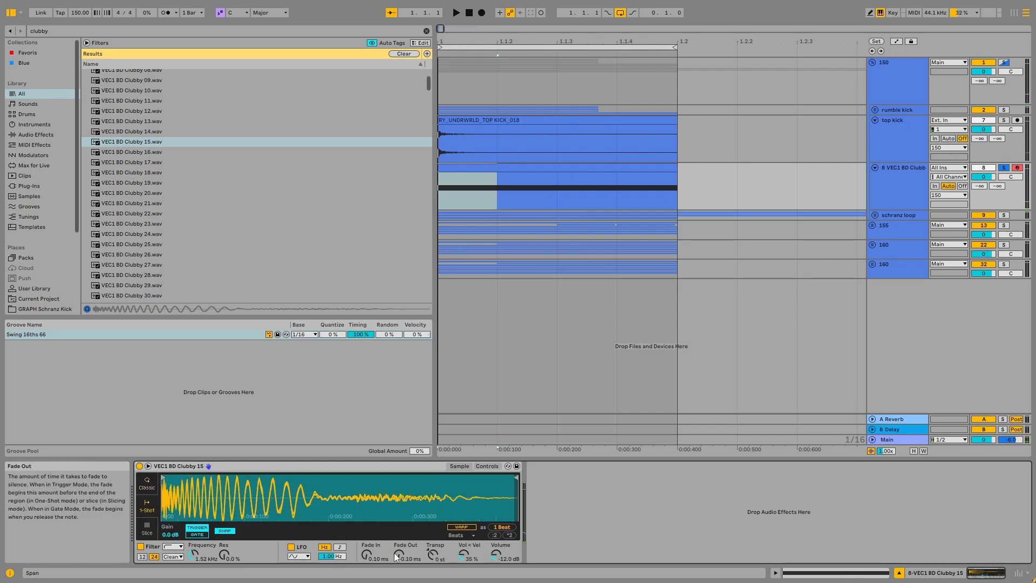
drag(400, 554, 399, 502)
key(space)
drag(517, 476, 241, 477)
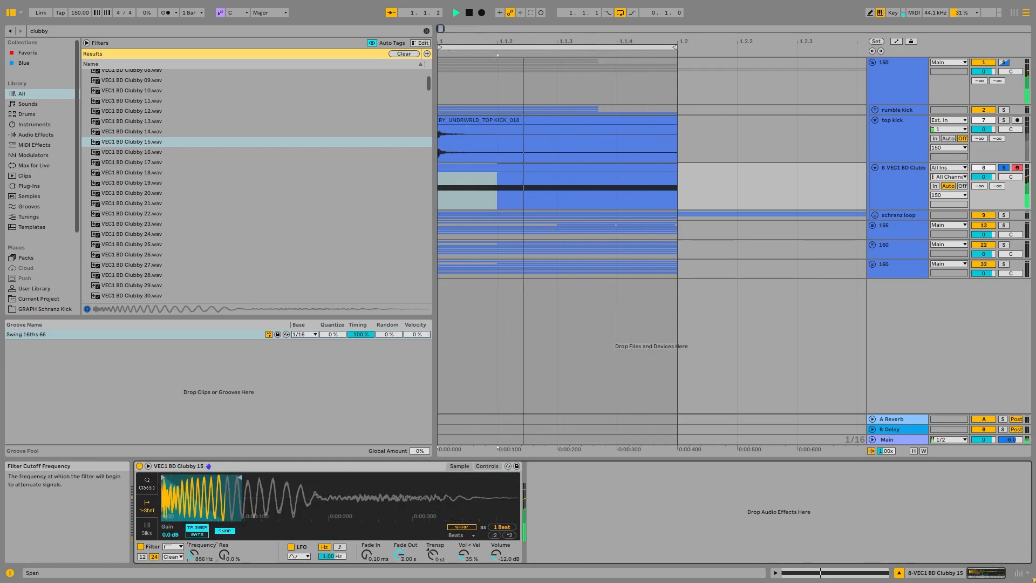
Step: Replace the sample with 6EJOU - 6EJOU - SAMPLE PACK - 05 KICK.aiff from a "kick" search, then play it and shorten its end
click(187, 27)
text(kick)
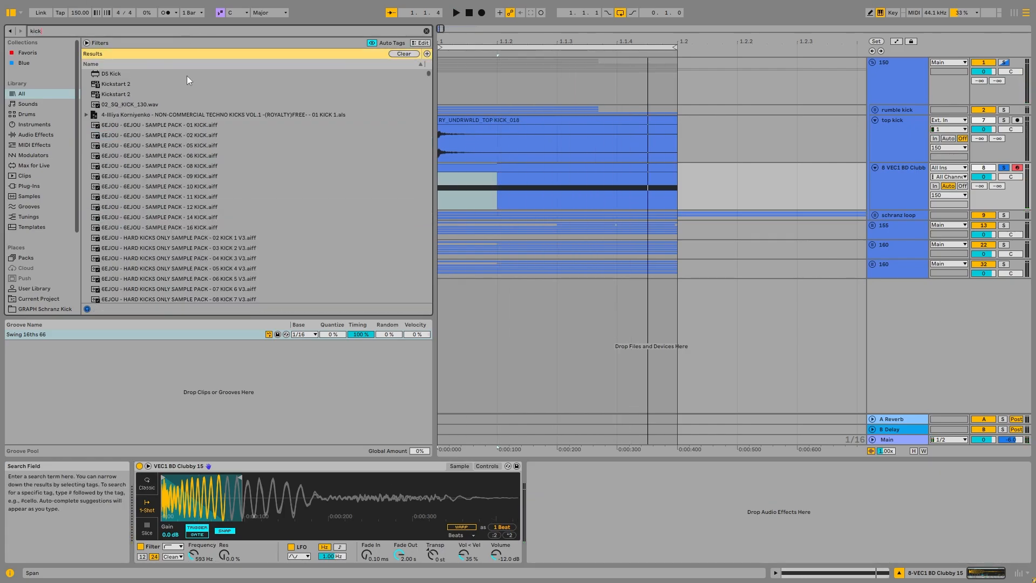
drag(168, 148, 273, 505)
key(space)
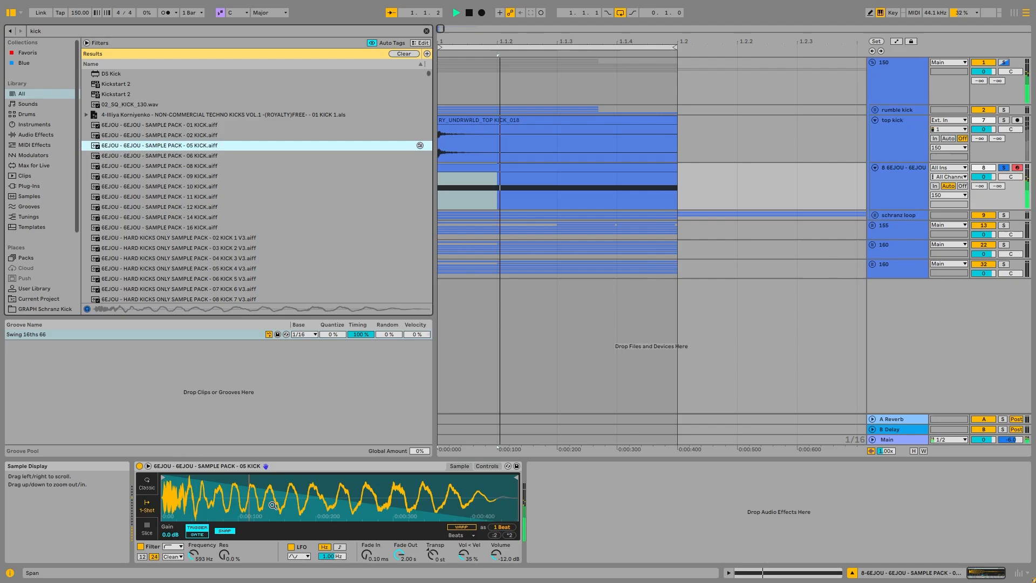
drag(517, 488, 255, 494)
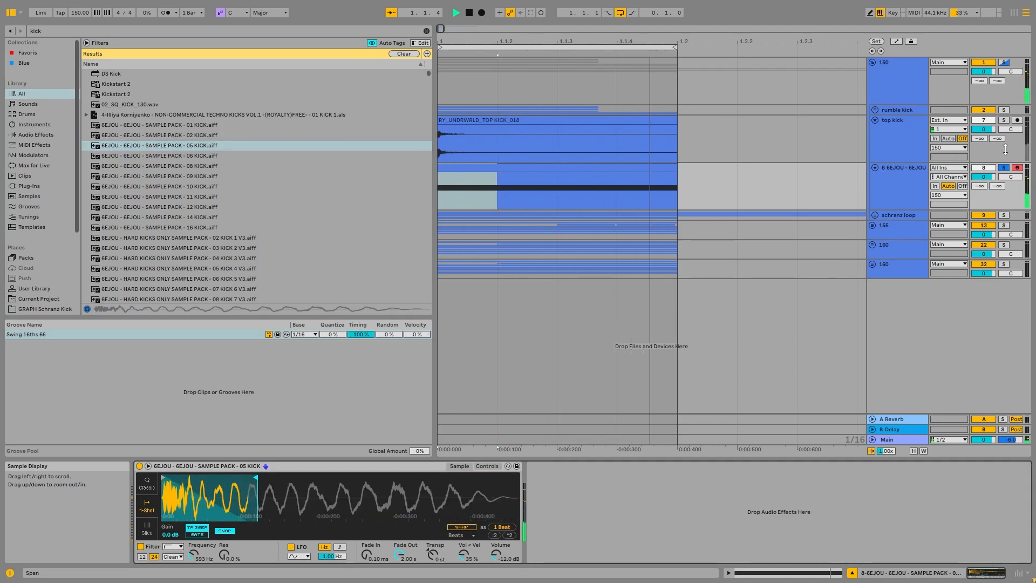
Step: Solo the rumble kick group together with the top kick, then delete the added MIDI track
click(1004, 110)
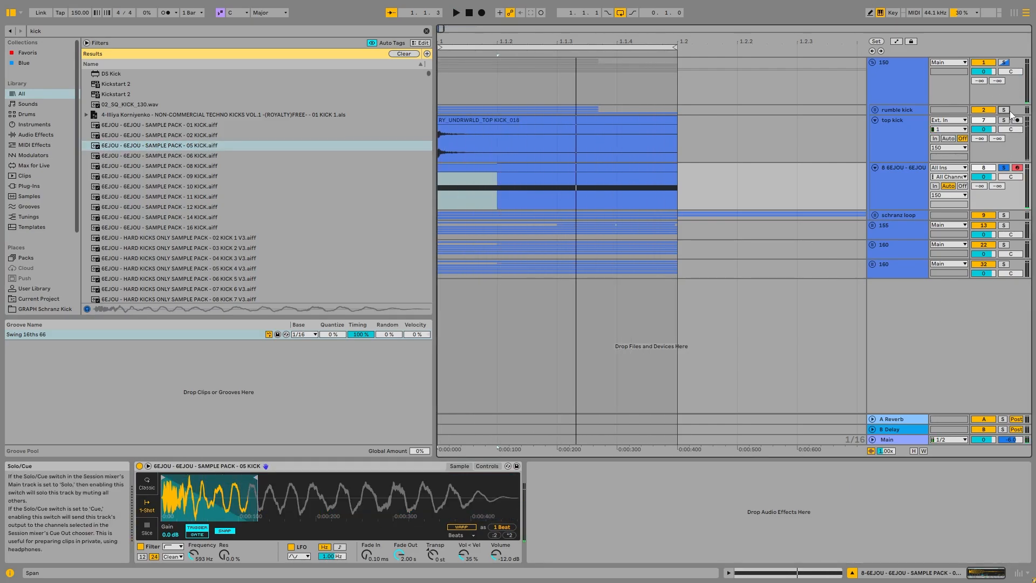
click(1005, 121)
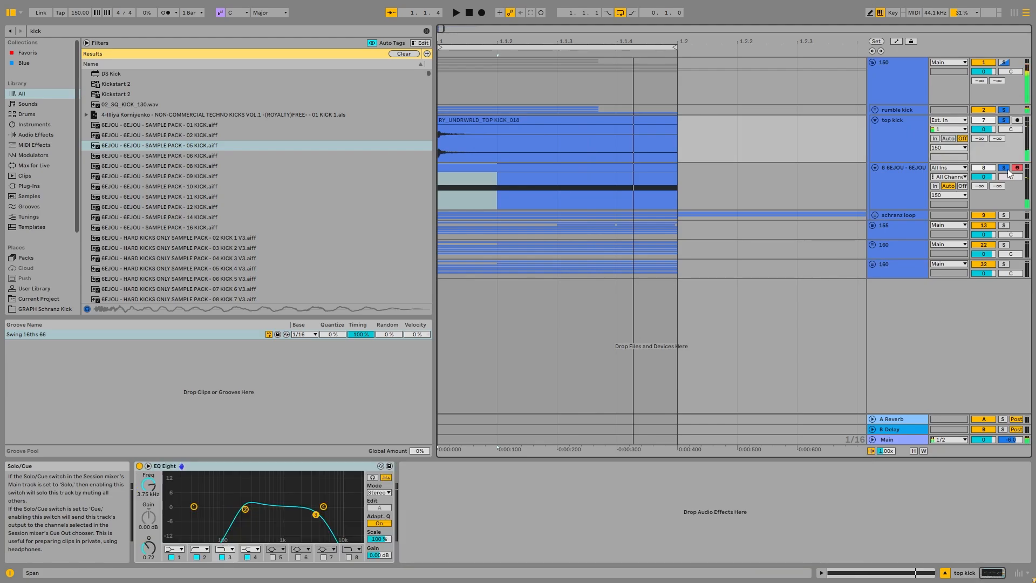
click(915, 189)
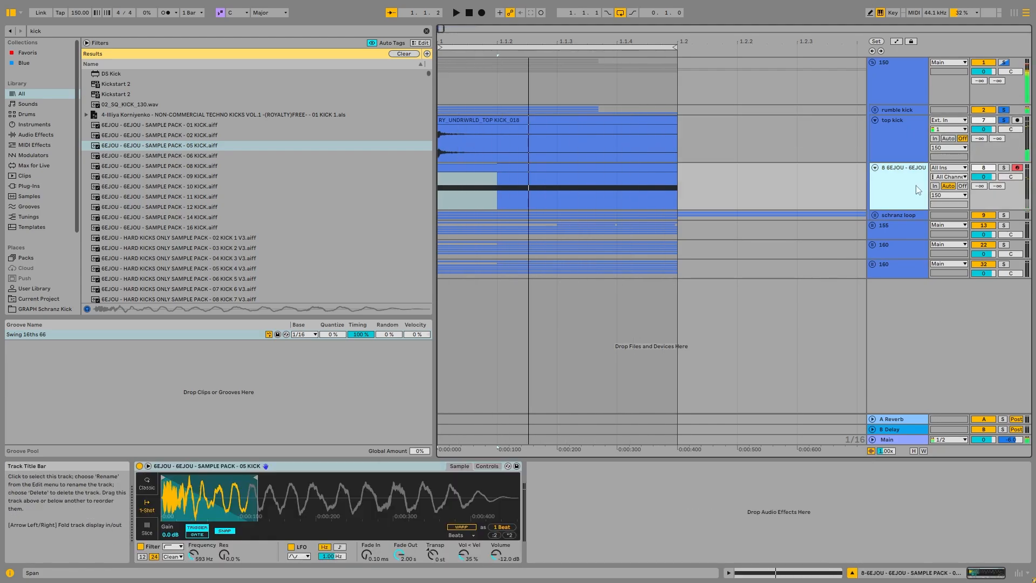
click(869, 146)
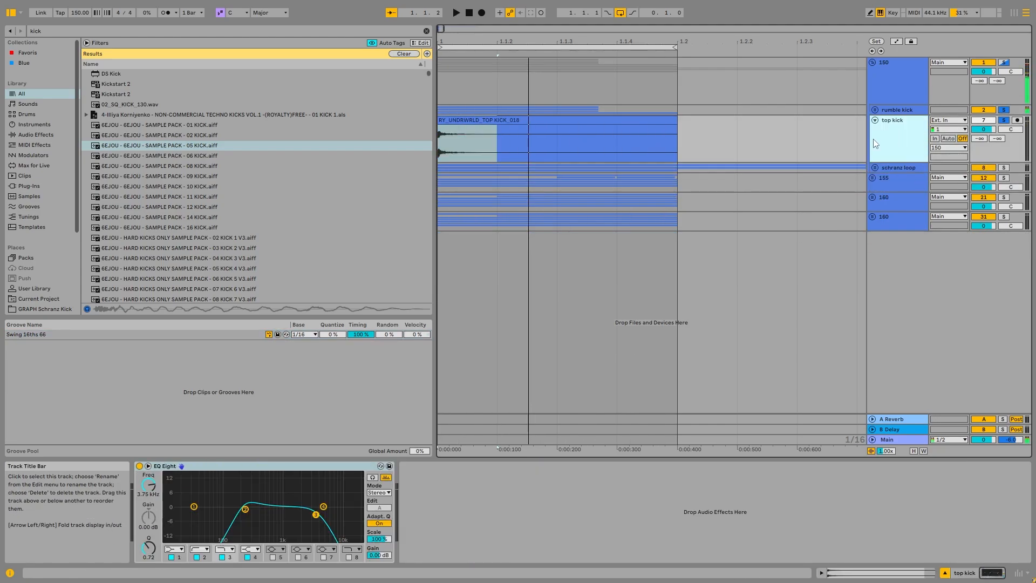
Step: View the top kick clip's sample settings, then return to the track's device chain
click(548, 122)
double_click(548, 123)
click(884, 124)
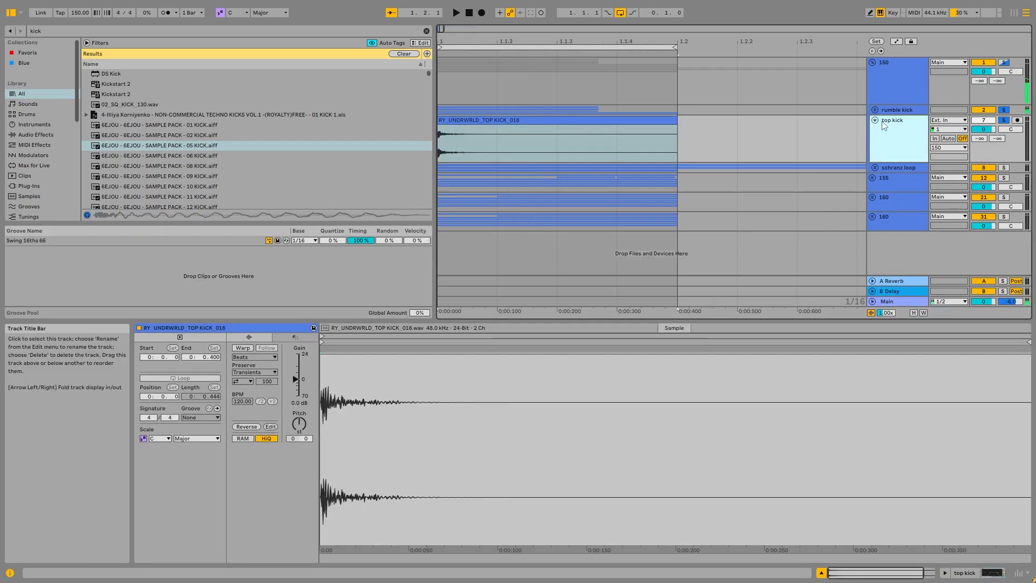
double_click(906, 143)
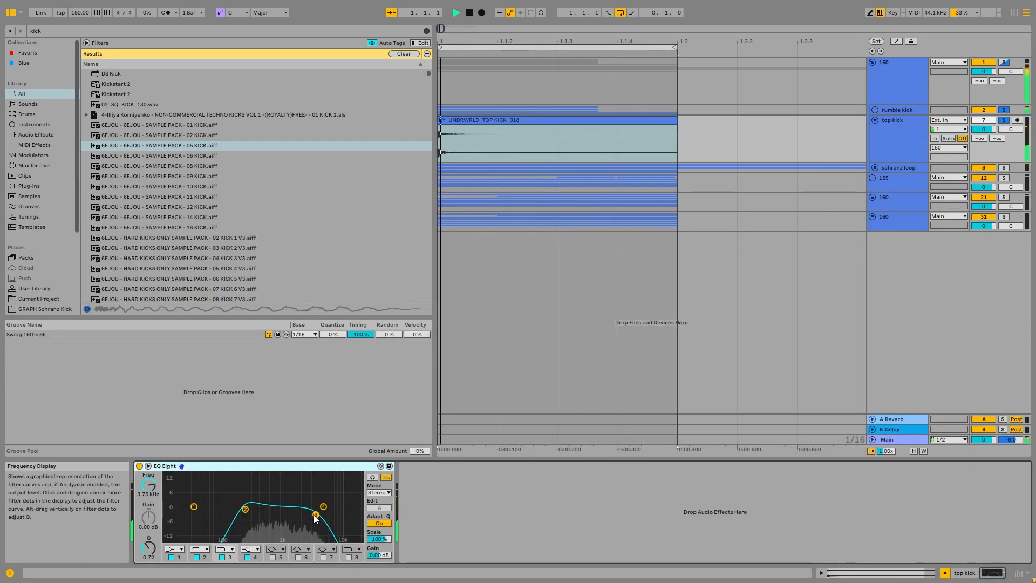
Step: Try a higher cutoff for band 3 of the top kick's EQ Eight during playback, then undo it
drag(316, 514, 359, 523)
key(ctrl+z)
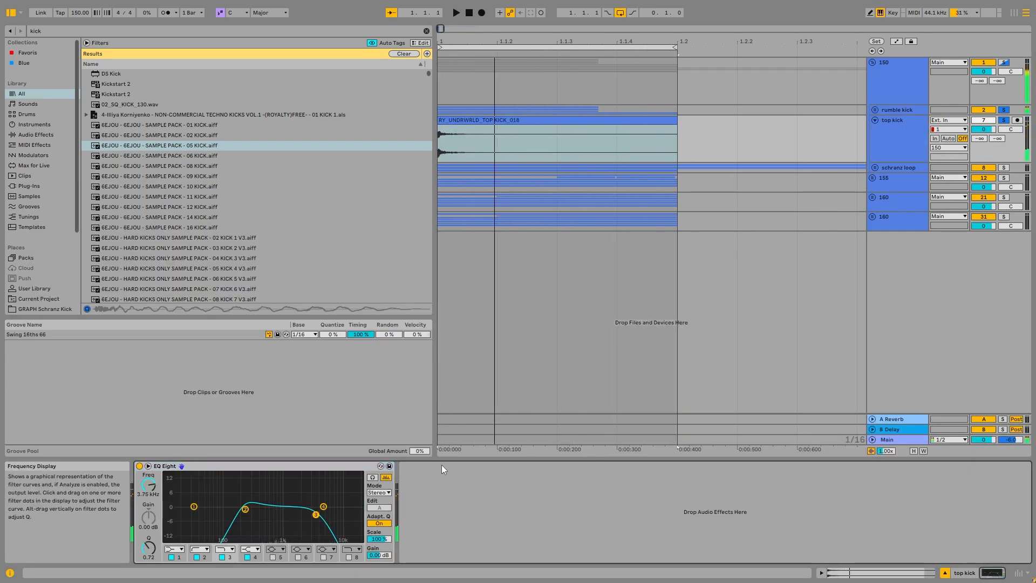
click(906, 139)
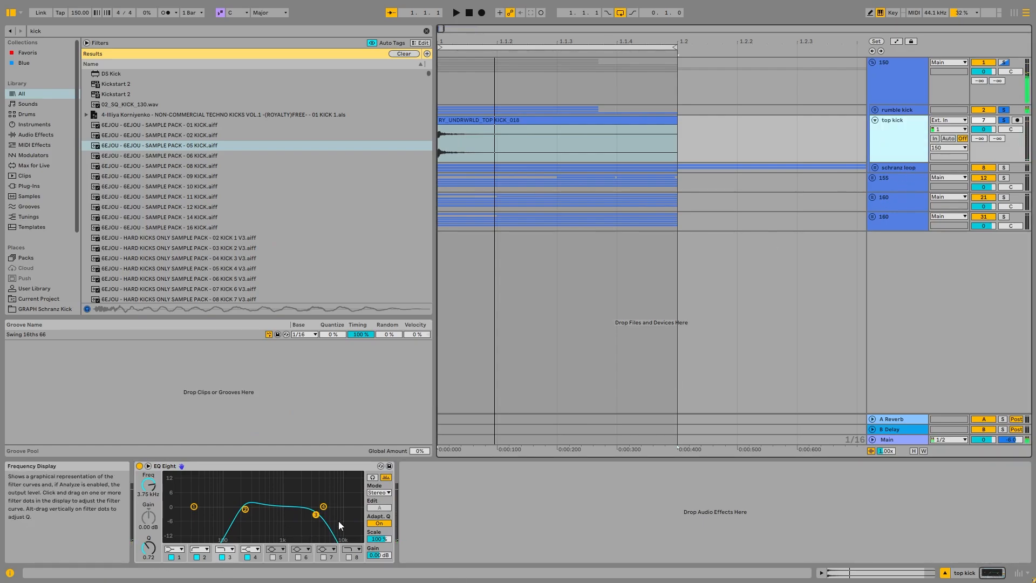
Step: Fold the top kick track, then expand the schranz loop group and solo it
click(875, 120)
click(889, 131)
click(875, 131)
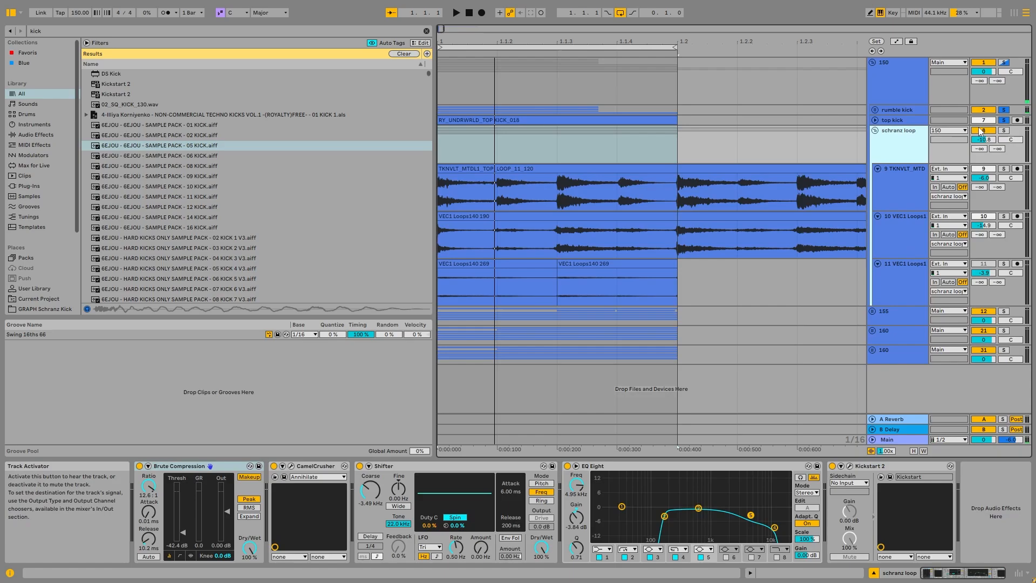
click(1003, 131)
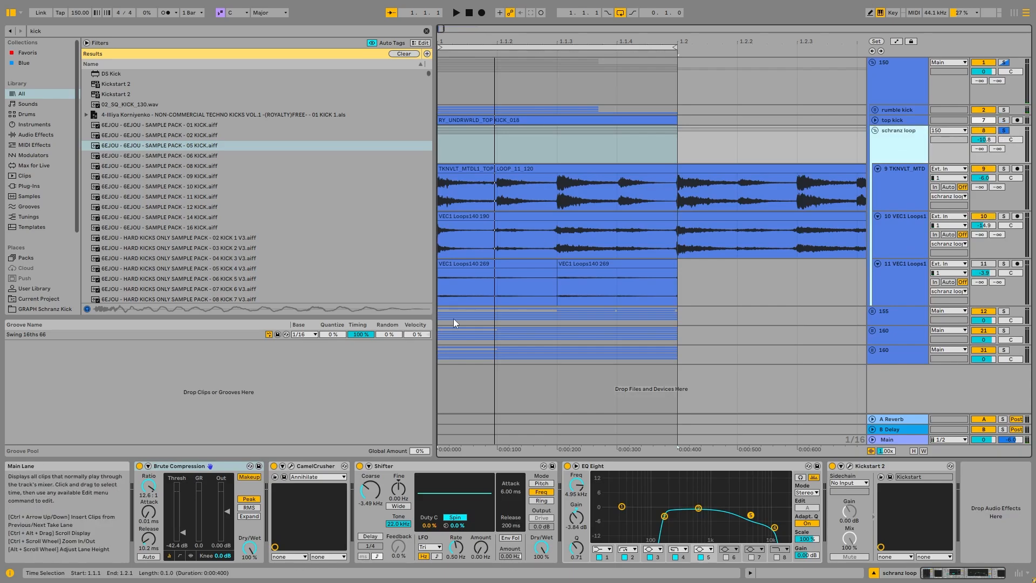
Step: Search the browser for "top loop" and look through the listed samples
click(219, 31)
text(top loop)
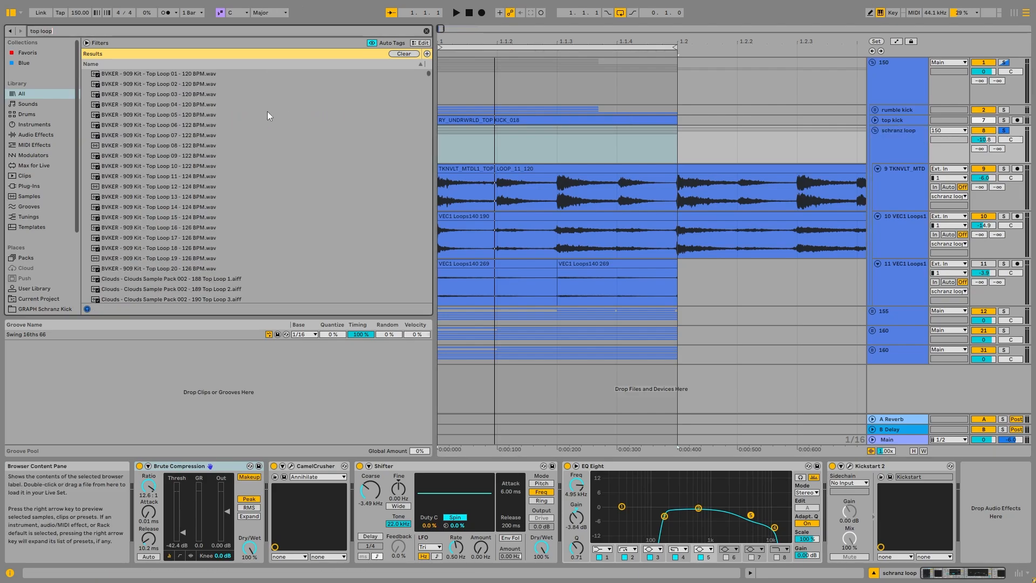
scroll(292, 120, down, 3)
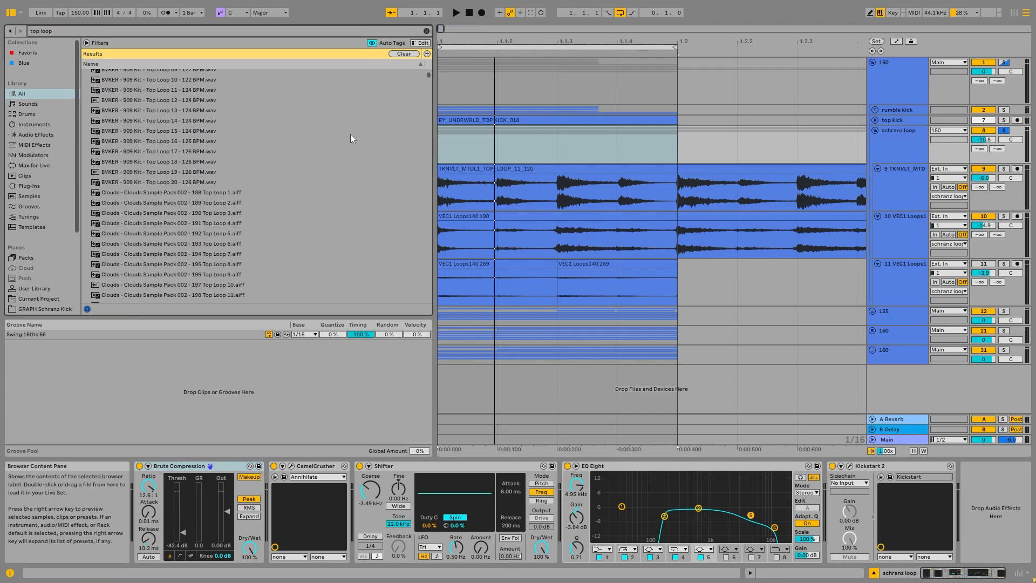
scroll(302, 195, up, 3)
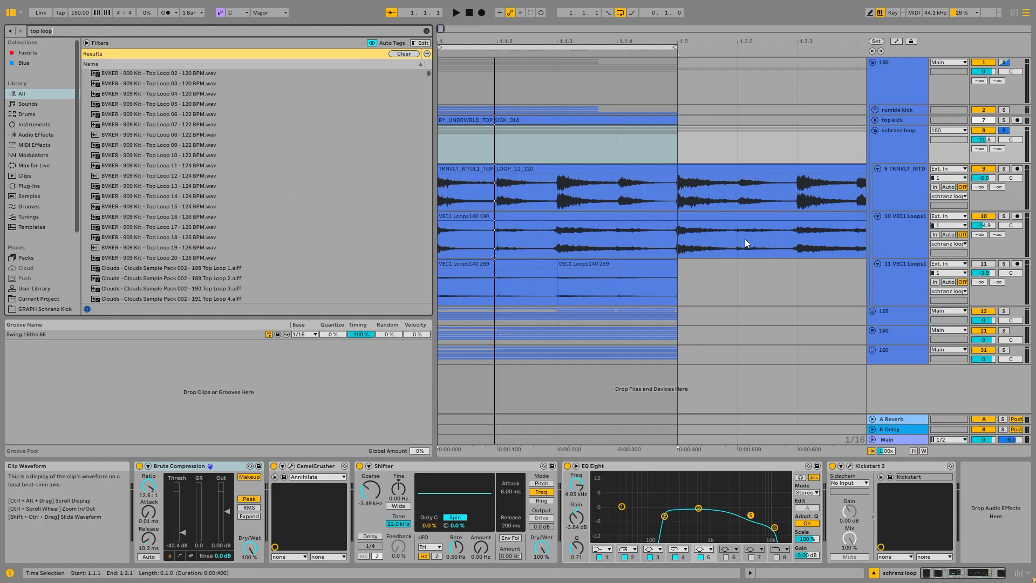
Step: Group the schranz loop's effects into an Audio Effect Rack and bypass it, with only the TKNVLT loop track soloed
click(899, 183)
click(916, 158)
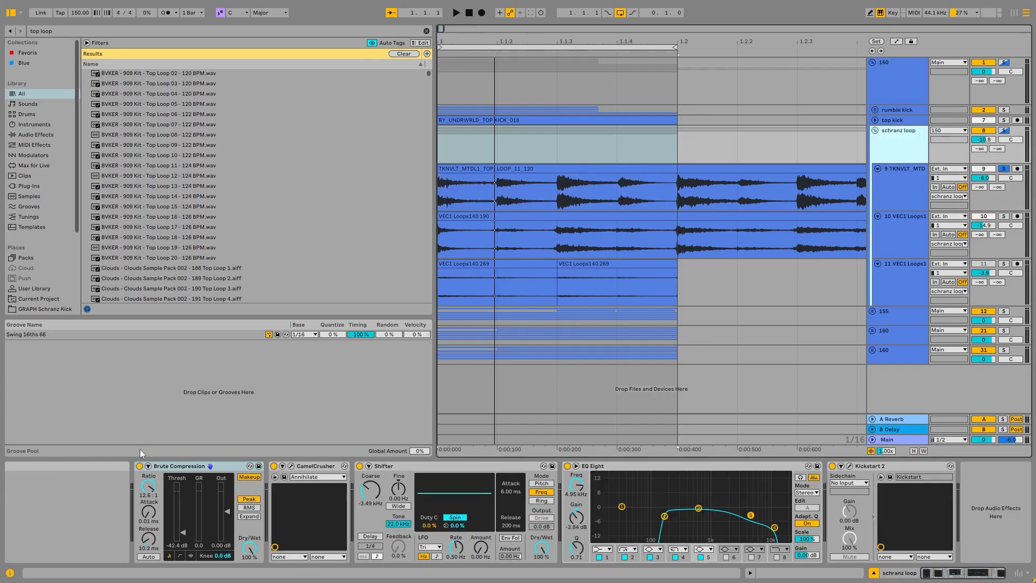
click(181, 467)
key(ctrl+a)
click(139, 466)
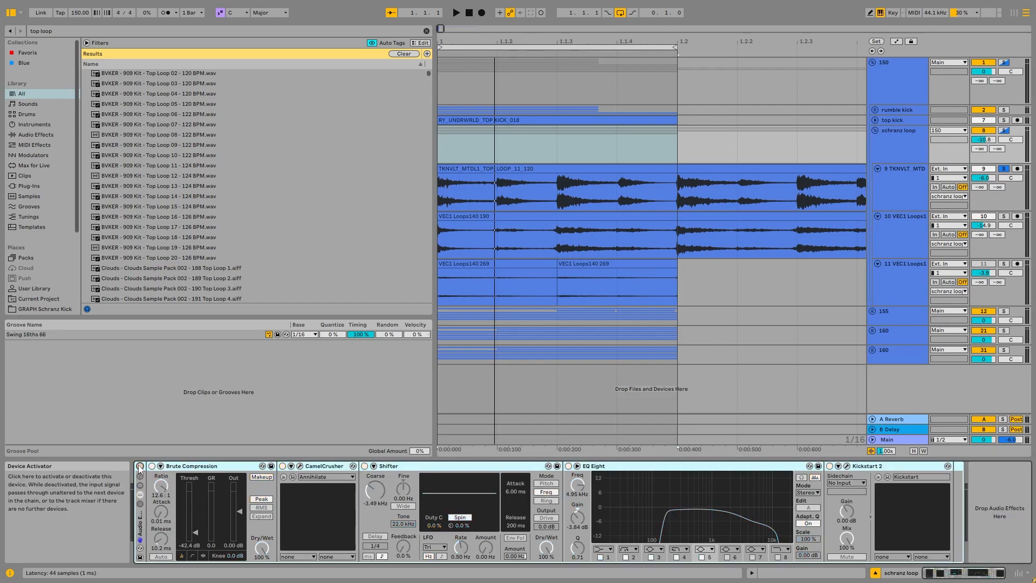
Step: Play the TKNVLT_MTDL1_TOP_LOOP_11_120 track and compare it with its EQ Eight off and on
click(591, 169)
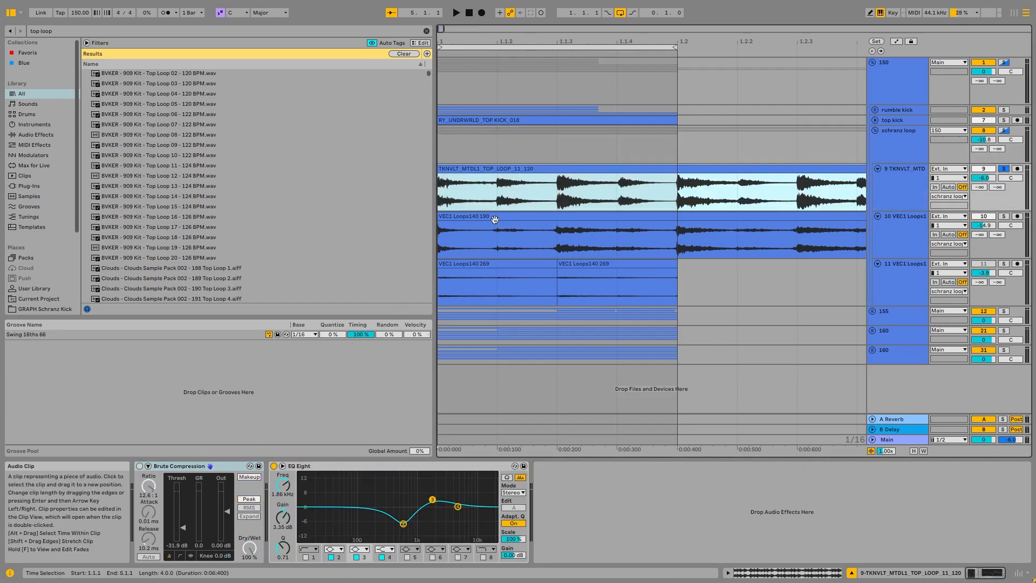
key(space)
click(274, 466)
click(274, 466)
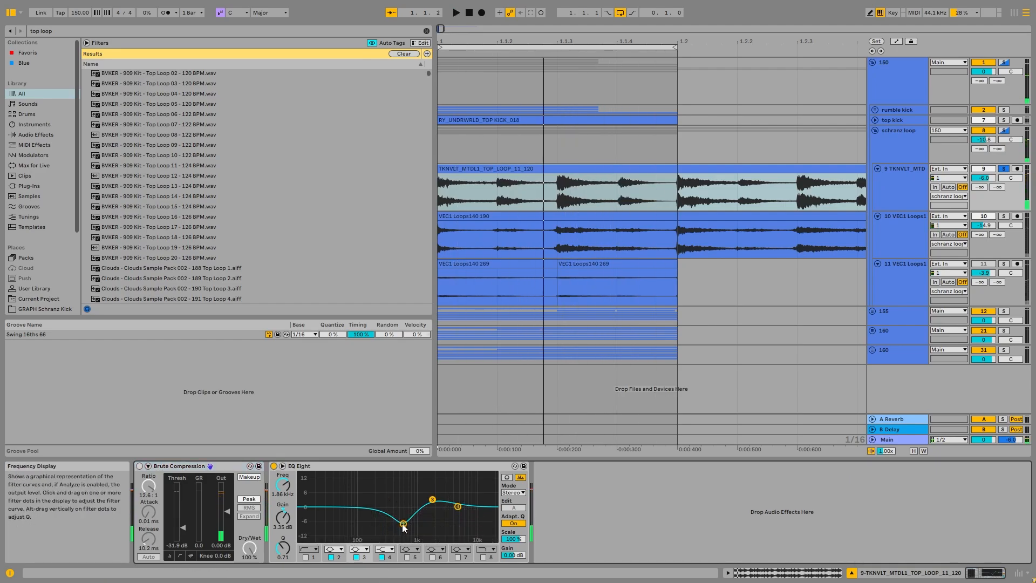
key(space)
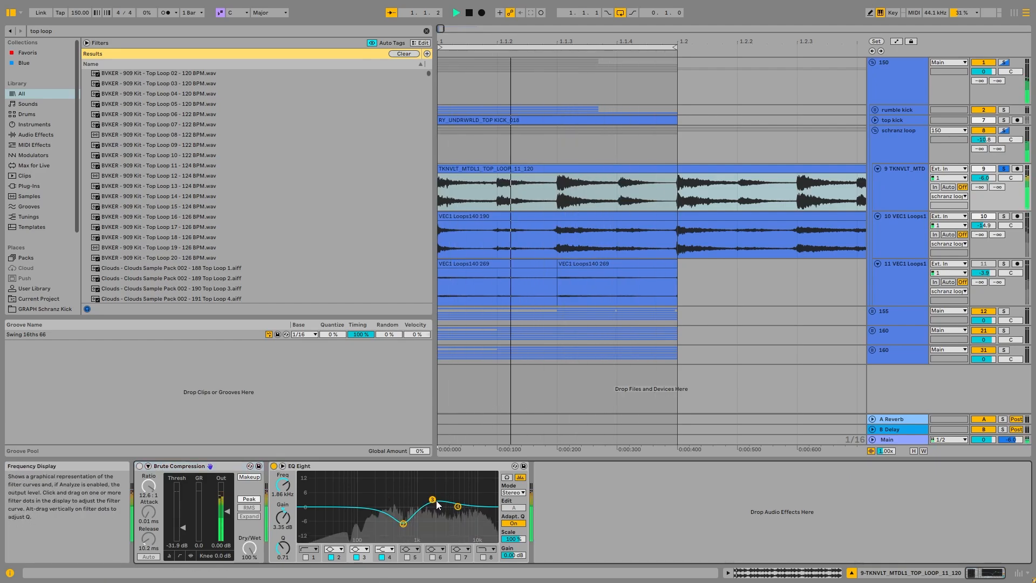
Step: Solo and play the VEC1 Loops140 190 track, followed by the VEC1 Loops140 269 track
click(904, 214)
key(space)
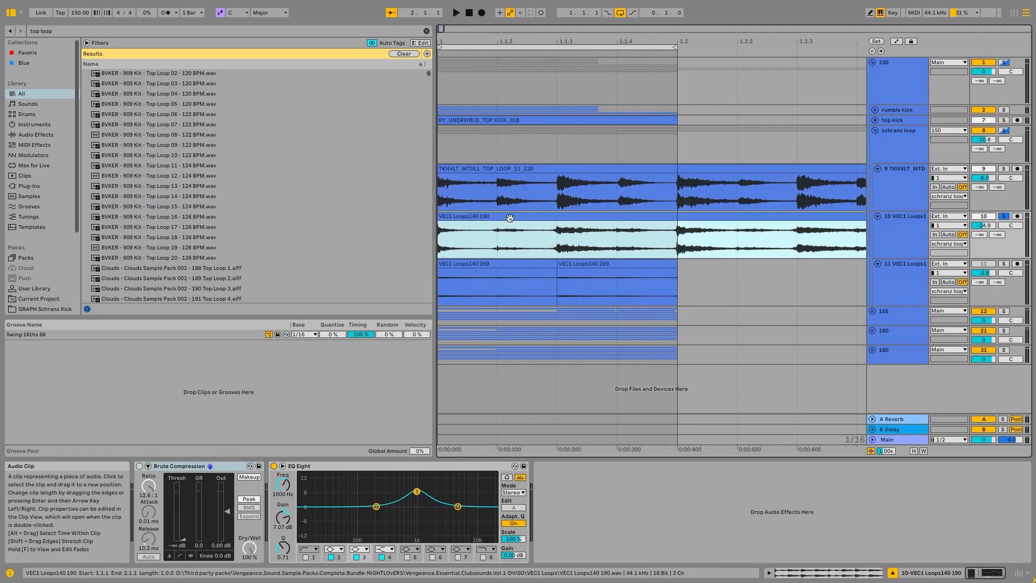
key(space)
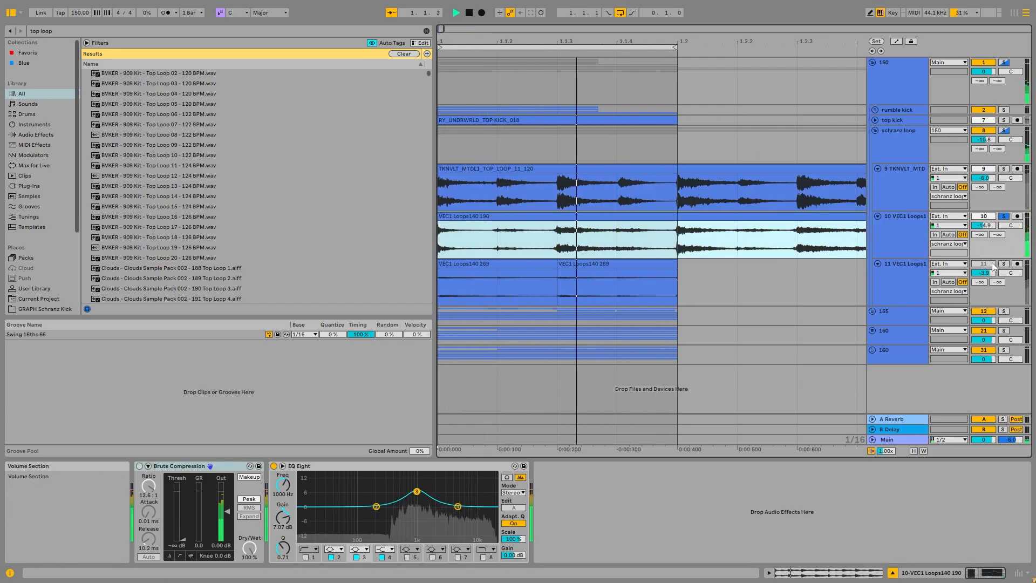
click(886, 282)
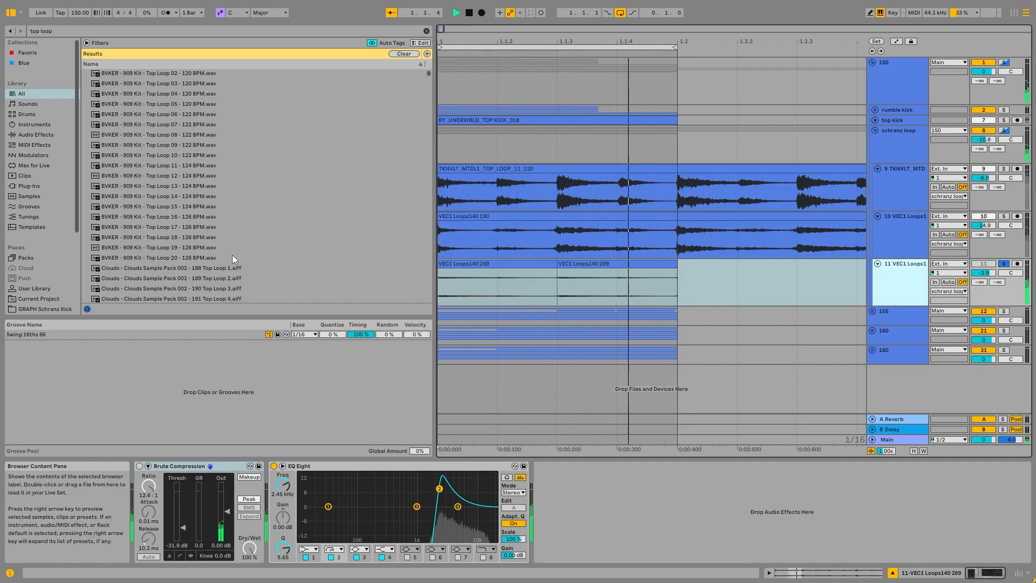
key(space)
Step: Try copying the 1.1.3 to 1.2 section of the VEC1 Loops140 190 clip to the clip's start
drag(560, 282, 673, 269)
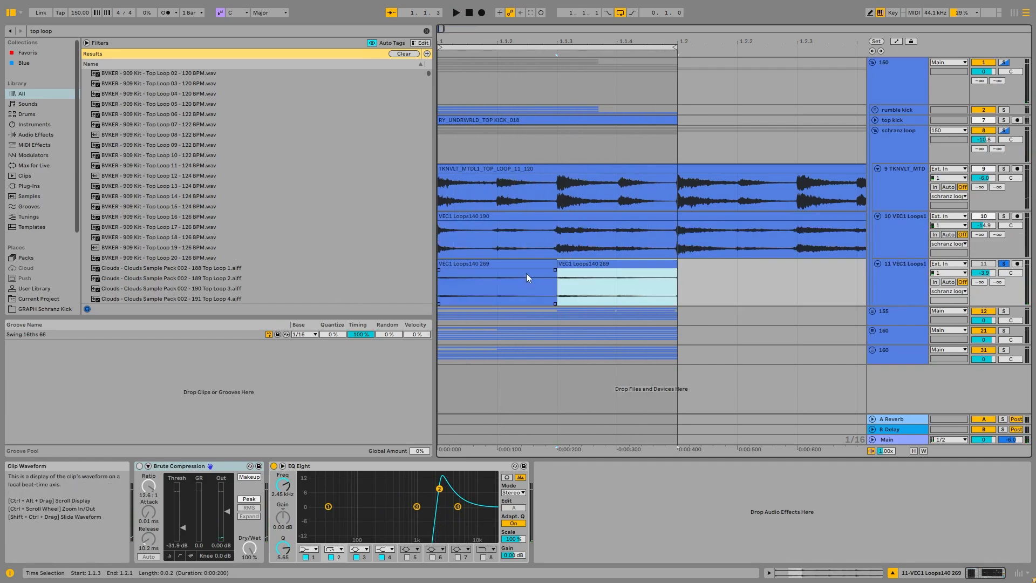
drag(563, 247, 678, 223)
key(ctrl+c)
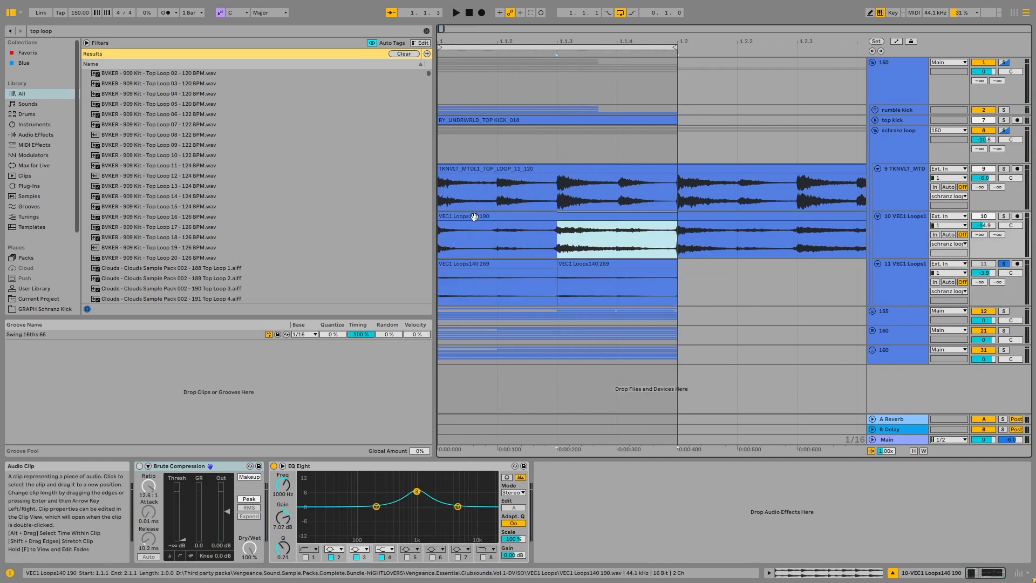
click(473, 216)
key(ctrl+v)
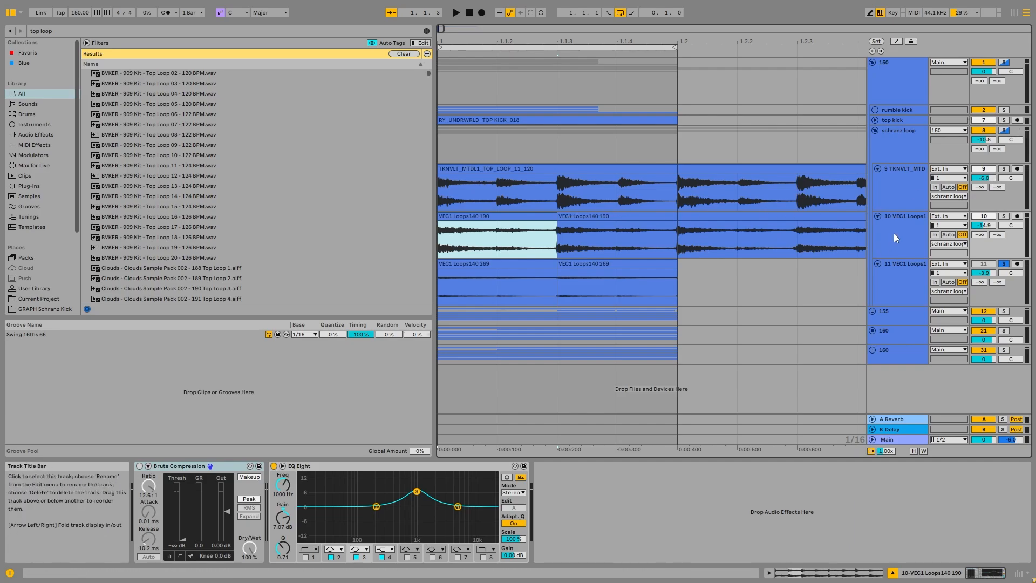
Step: Review the effects on the three loop tracks, then the schranz loop group's own device chain
click(899, 270)
click(902, 241)
click(904, 209)
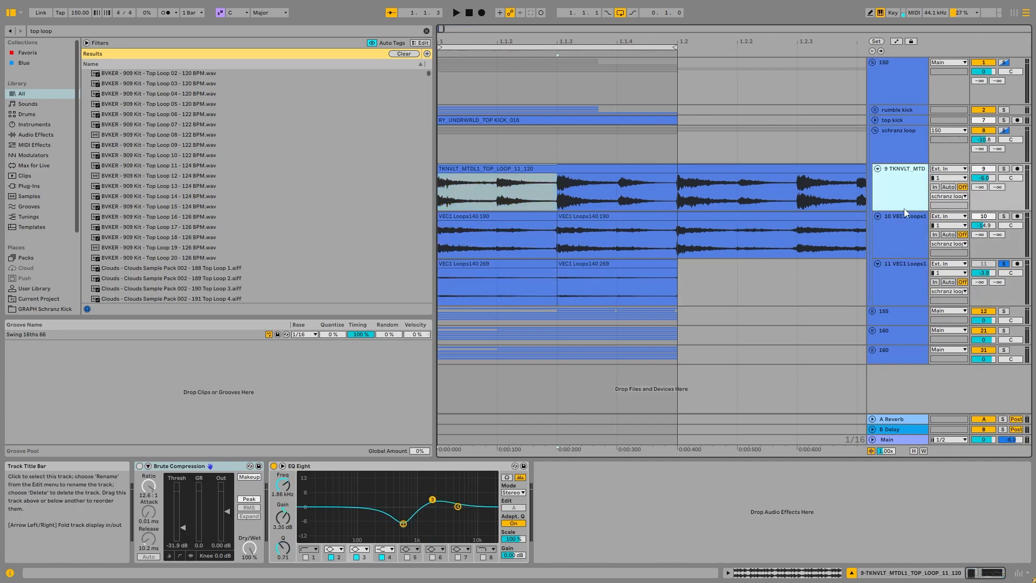
drag(432, 499, 466, 484)
click(896, 146)
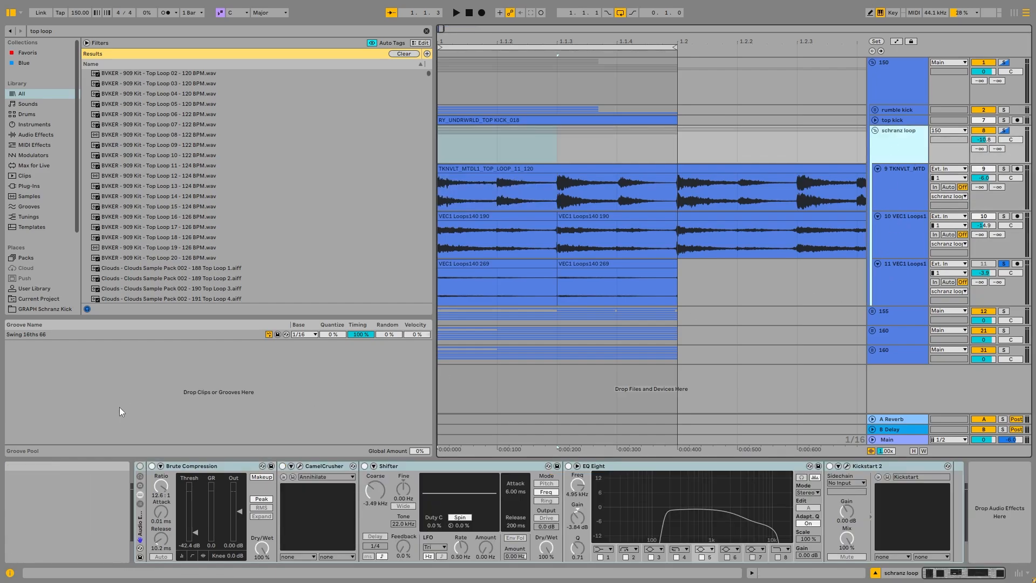
Step: Clear the single-track solo and solo the whole schranz loop group, keeping the group expanded
double_click(1005, 135)
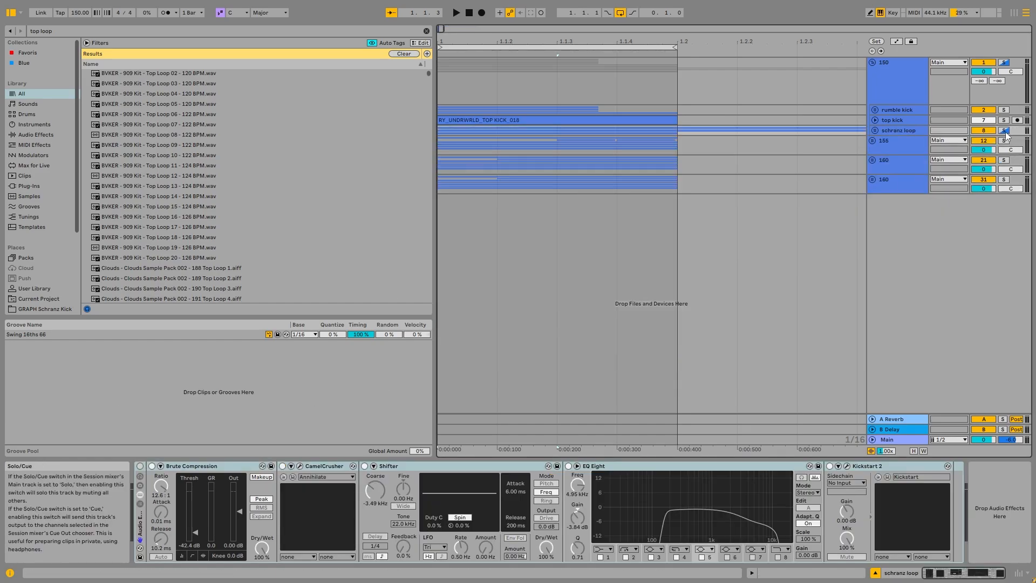
click(1005, 130)
click(875, 130)
click(891, 134)
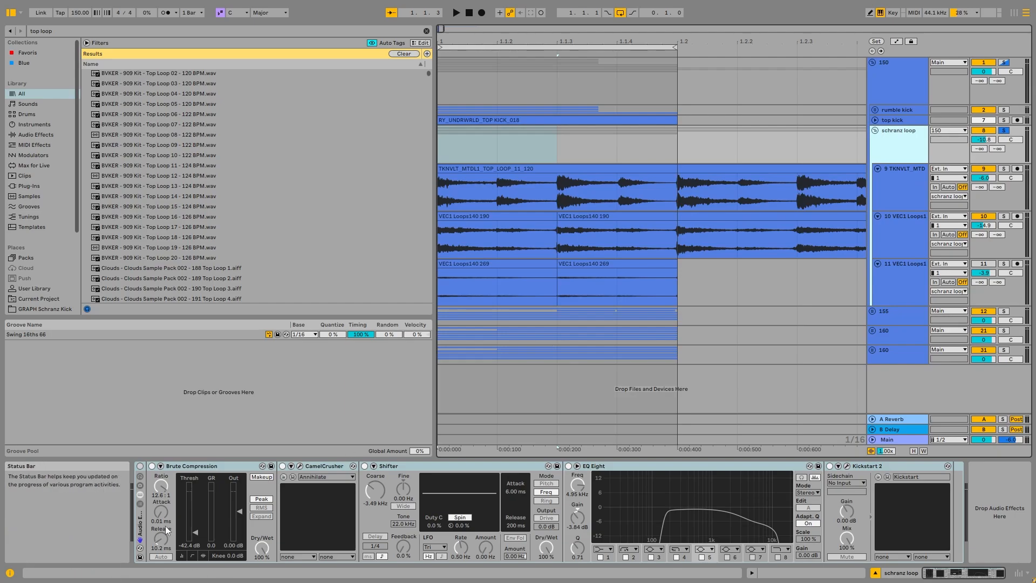
Step: Reactivate the schranz loop group's effect rack and switch off its devices except Brute Compression
click(140, 466)
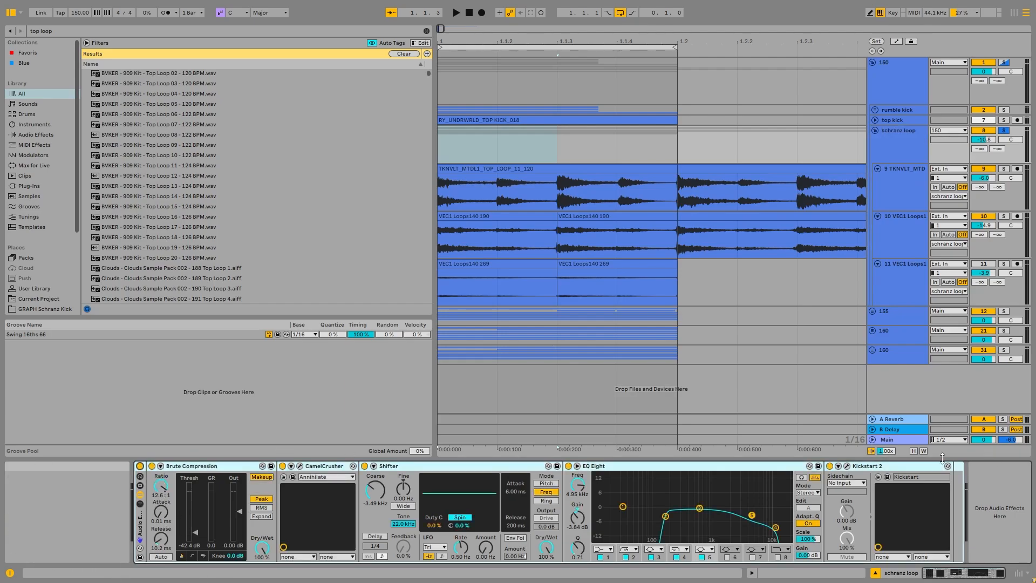
click(568, 466)
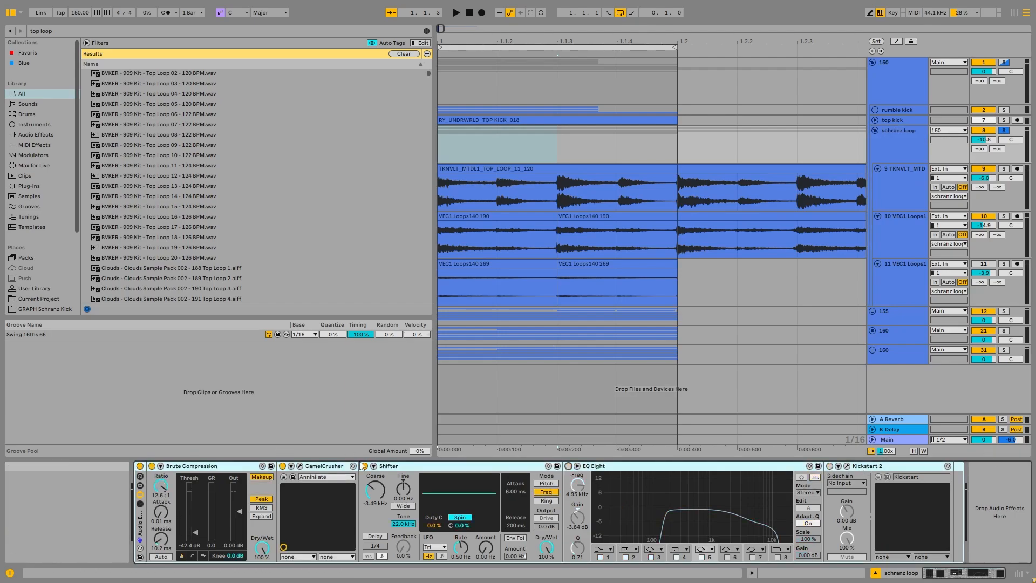
click(364, 465)
click(282, 466)
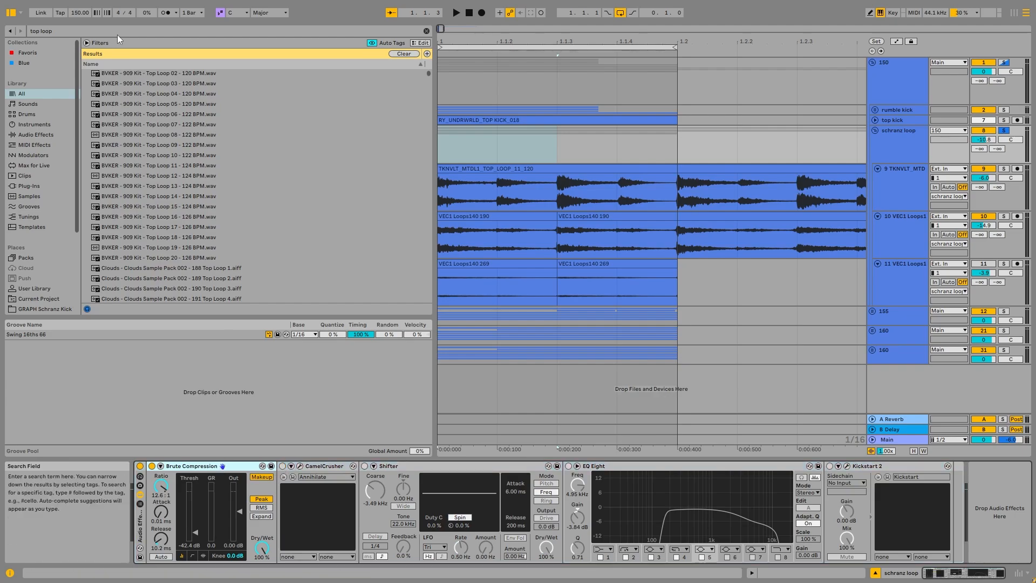
Step: Play the schranz loop group and compare it with Brute Compression off and on
key(space)
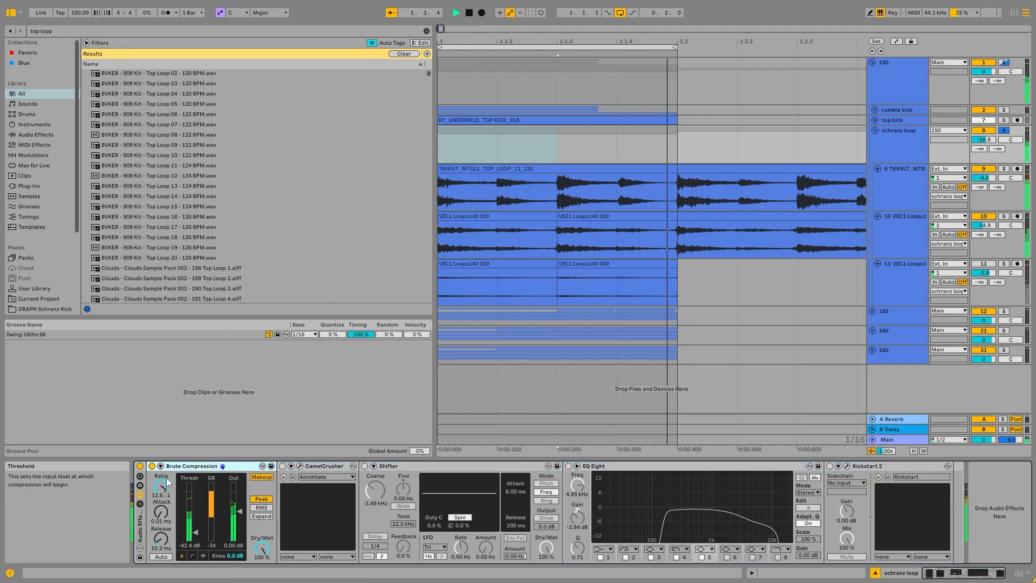
click(152, 467)
click(153, 466)
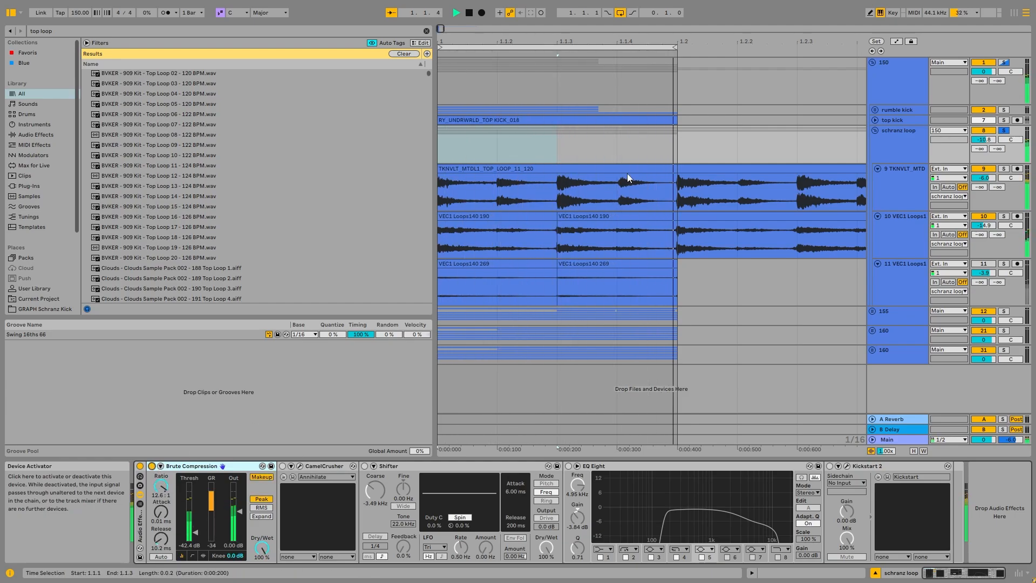
Step: Extend the second VEC1 Loops140 190 clip back over the pasted section to 1.1.1, then stop playback
drag(560, 217, 406, 202)
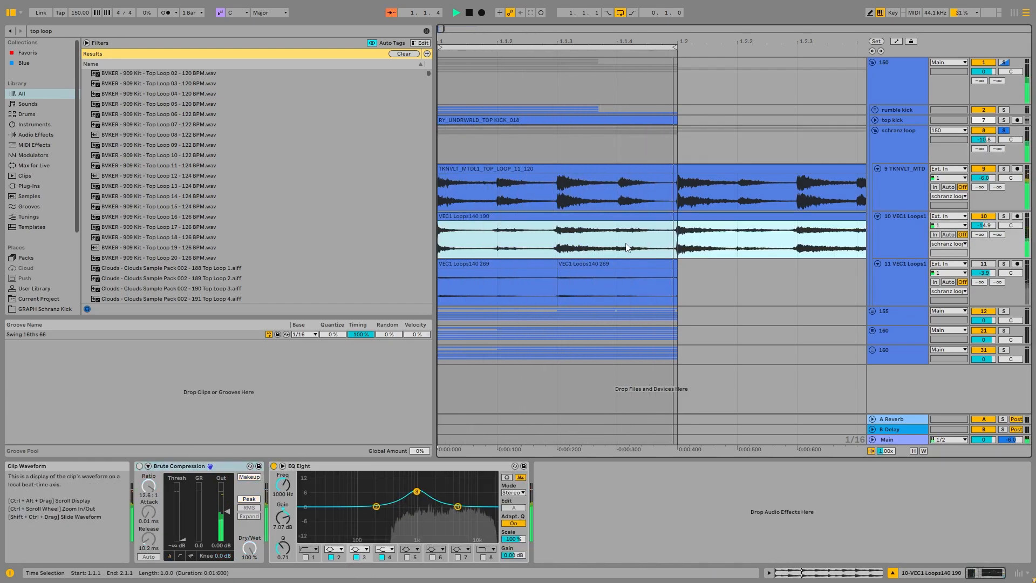
key(space)
Step: Replay the schranz loop group, comparing the dry loops with the Brute Compression sound
click(888, 150)
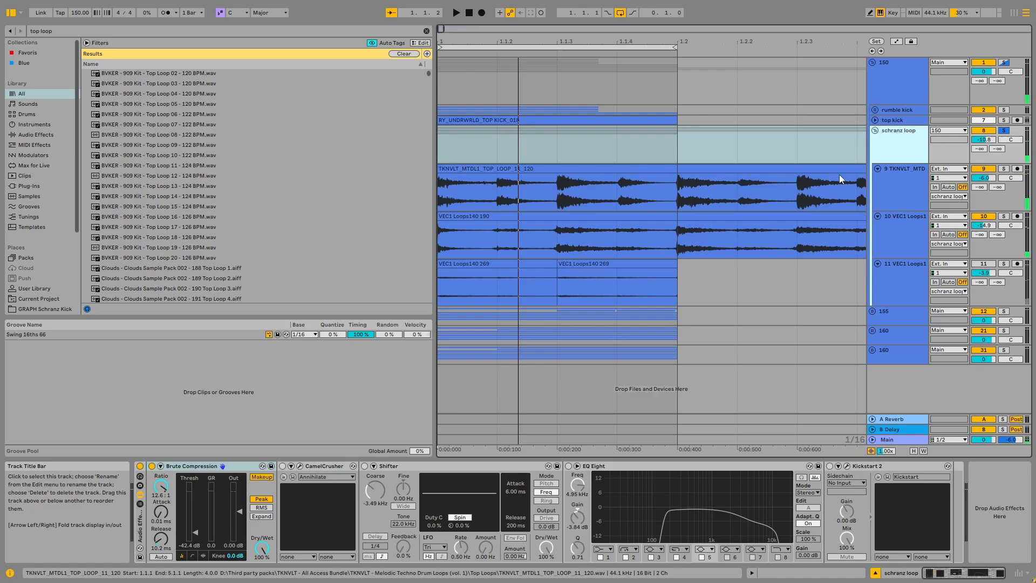
key(space)
click(152, 467)
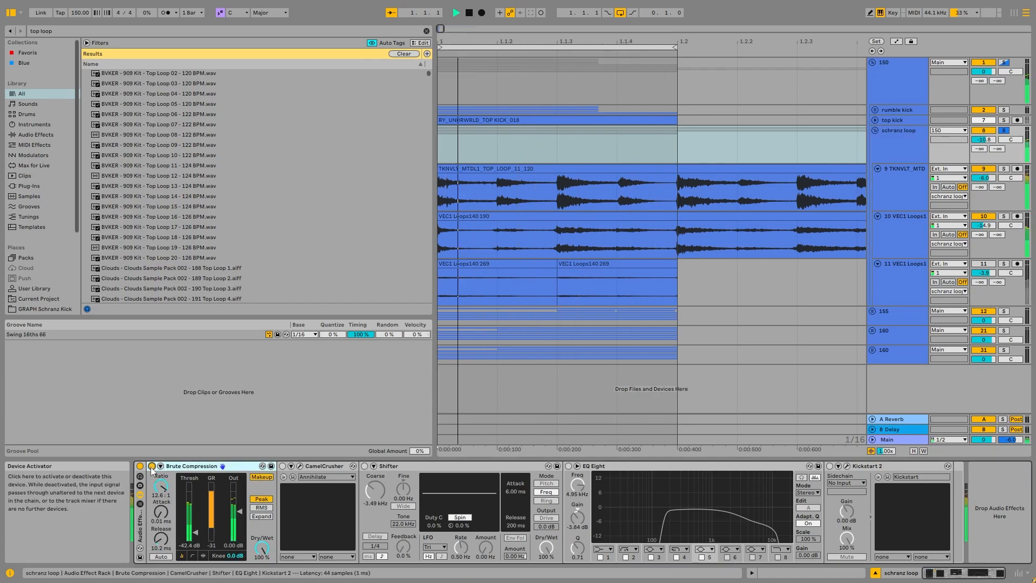
key(space)
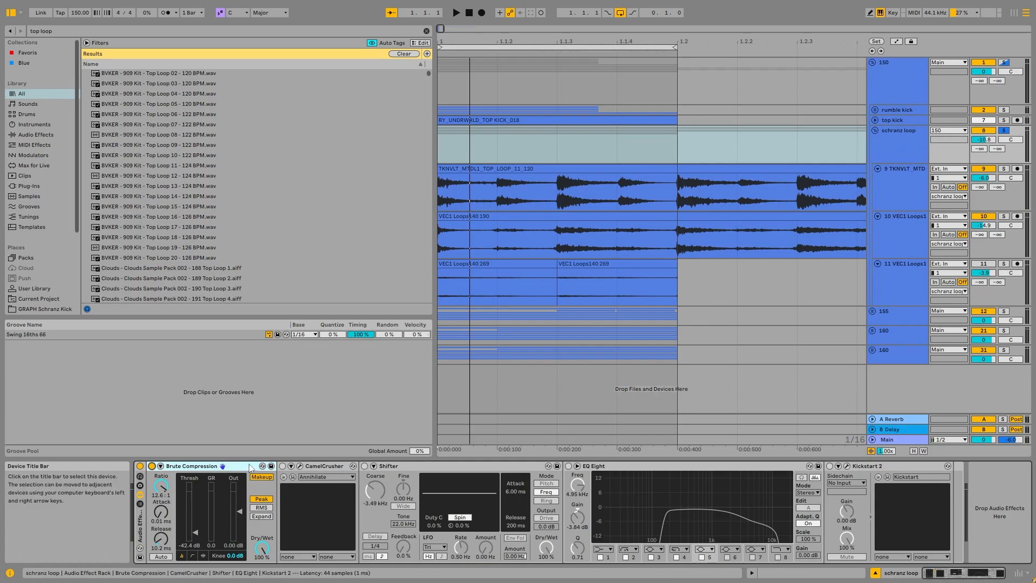
Step: Activate CamelCrusher on the schranz loop group and change its patch from Annihilate to American Crunch during playback
click(300, 468)
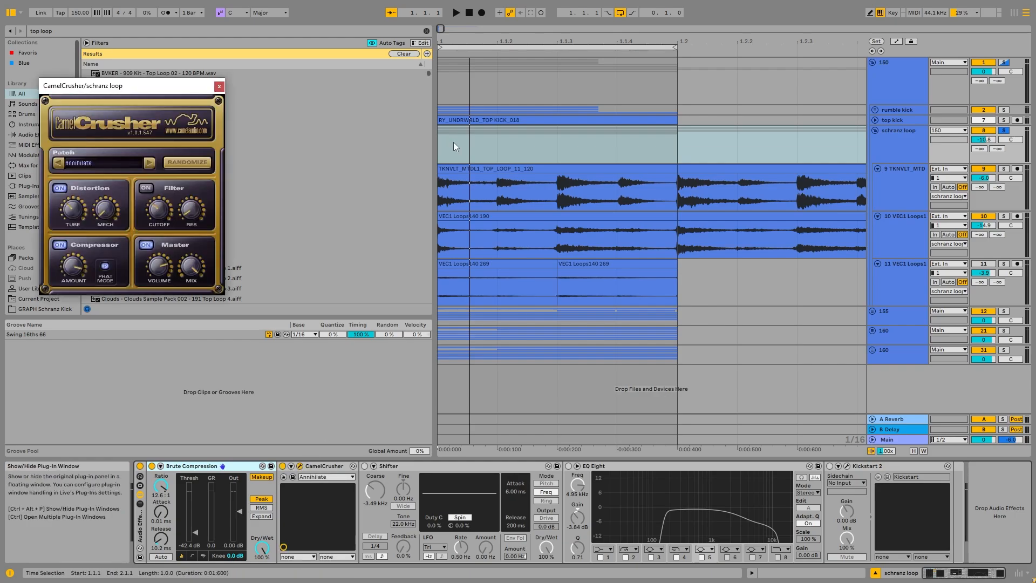
drag(149, 90, 429, 105)
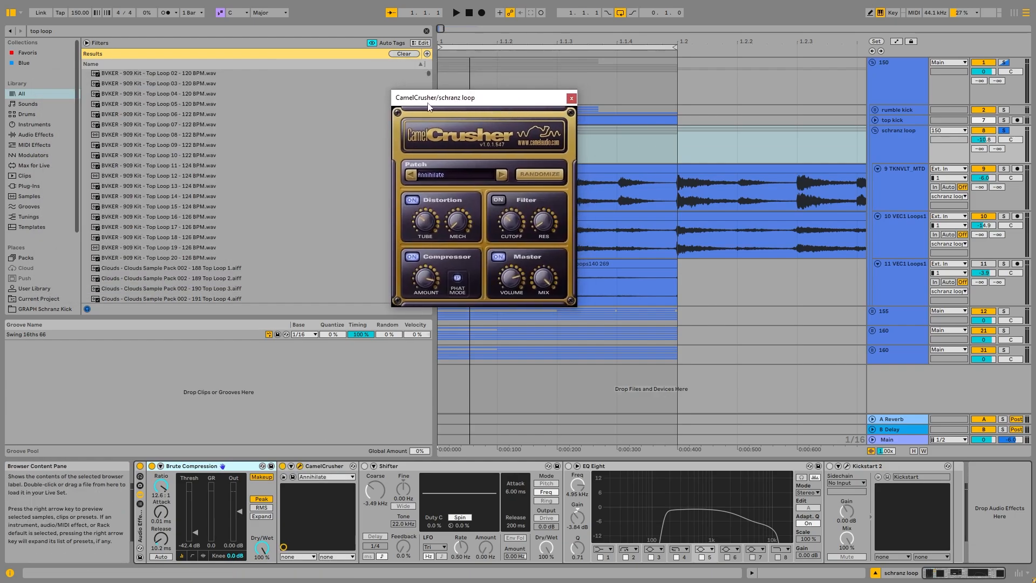
key(space)
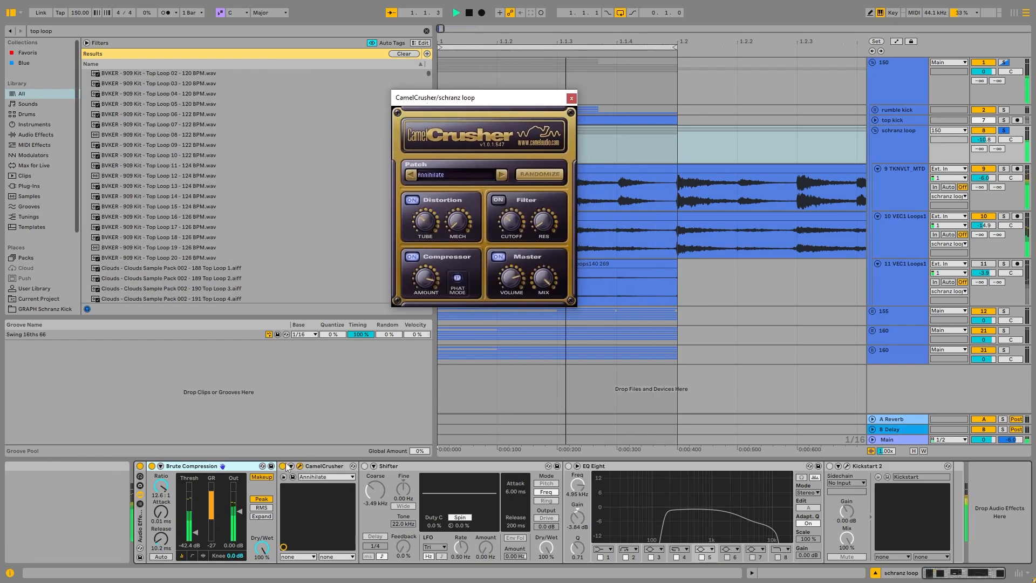
click(501, 174)
key(space)
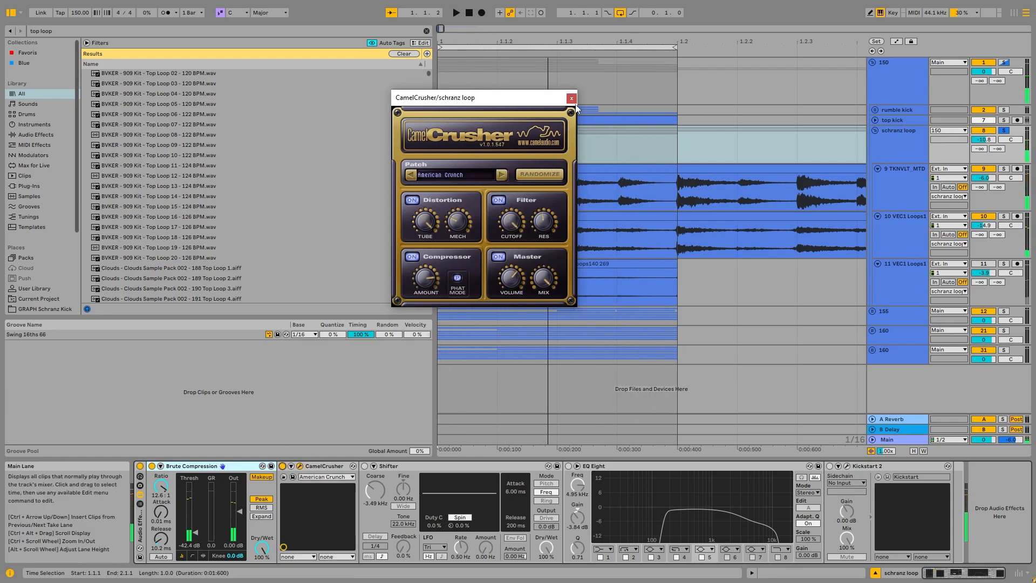
click(572, 98)
Step: Activate the schranz loop group's EQ Eight and open the Kickstart 2 plug-in window
click(569, 468)
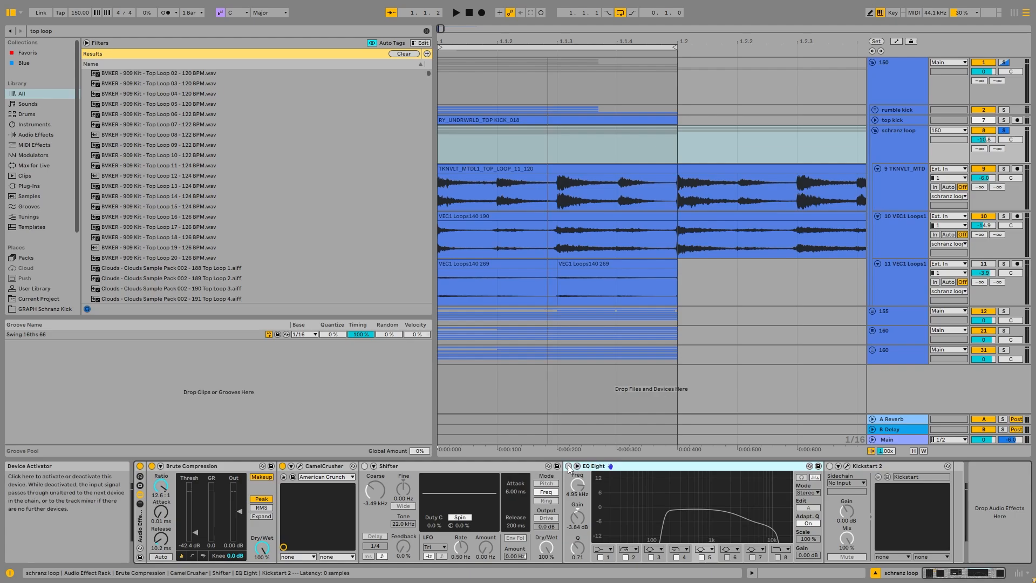
click(568, 467)
click(846, 466)
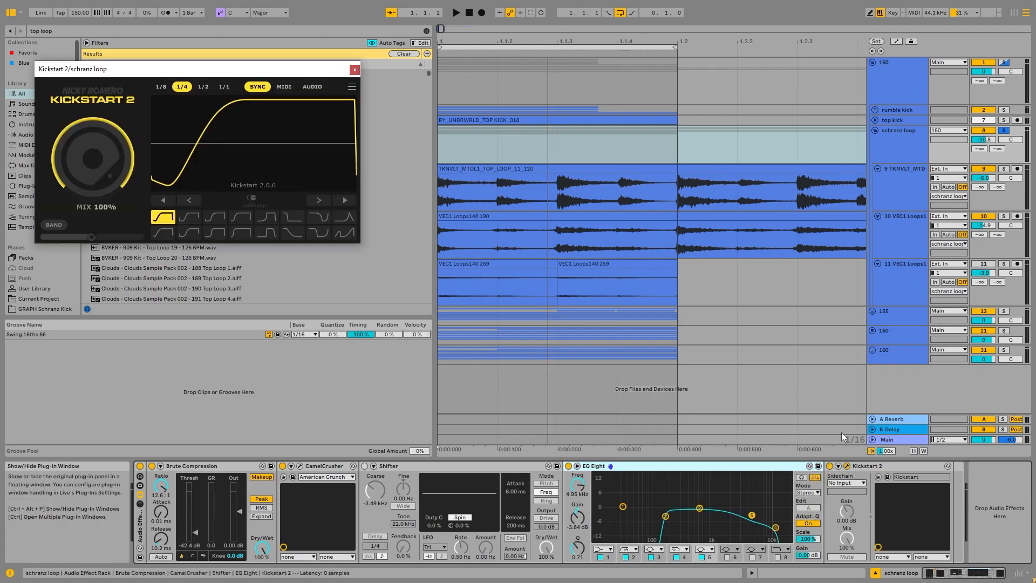
Step: Try the Tighter curve and another sidechain shape in Kickstart 2, and close its plug-in window
drag(320, 69, 651, 101)
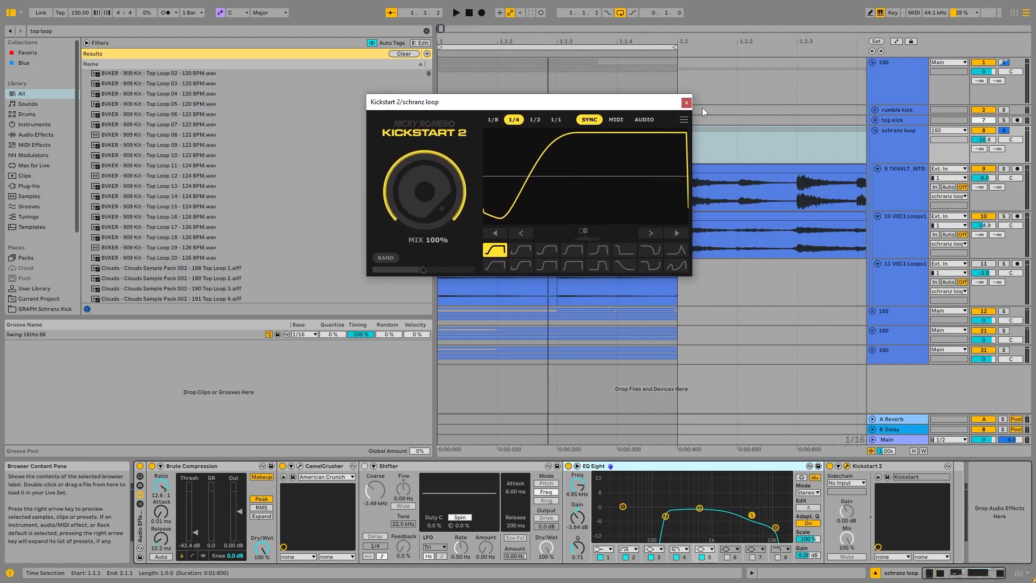
click(574, 249)
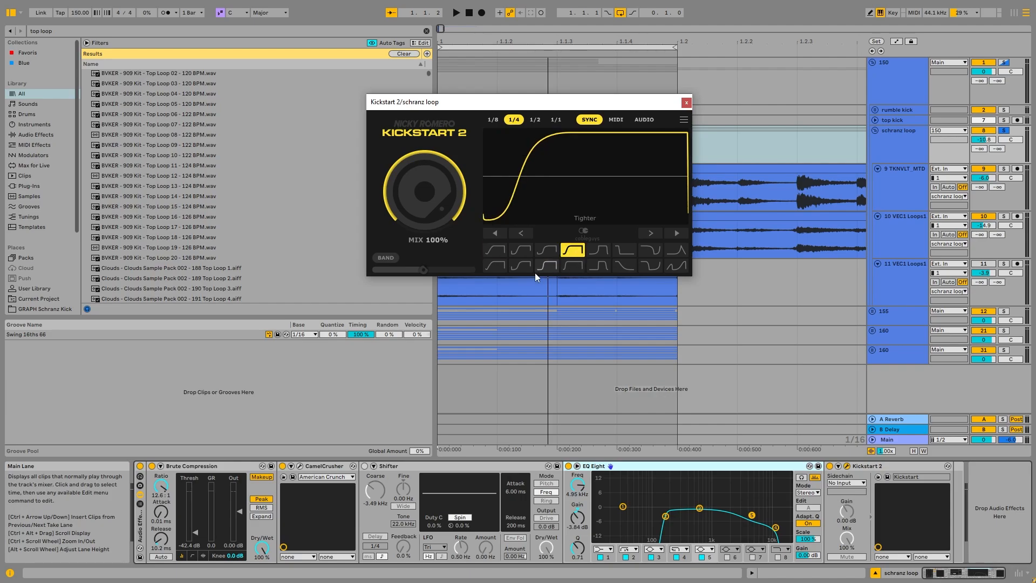
click(545, 266)
click(686, 103)
Step: Solo the 150 group and audition Kickstart 2 curves on the schranz loop during playback, settling on Quick Chain
click(1004, 63)
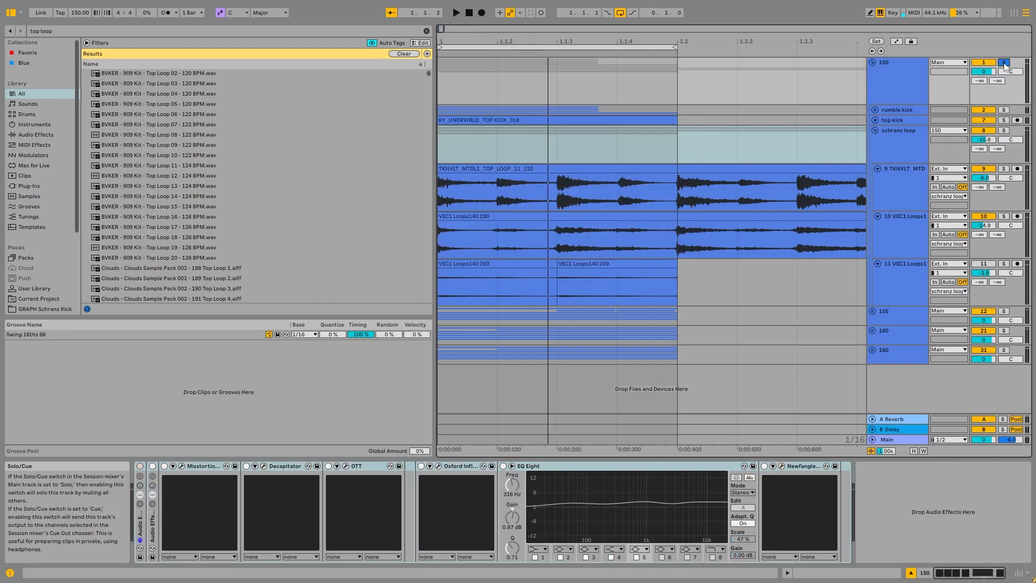
key(space)
click(911, 147)
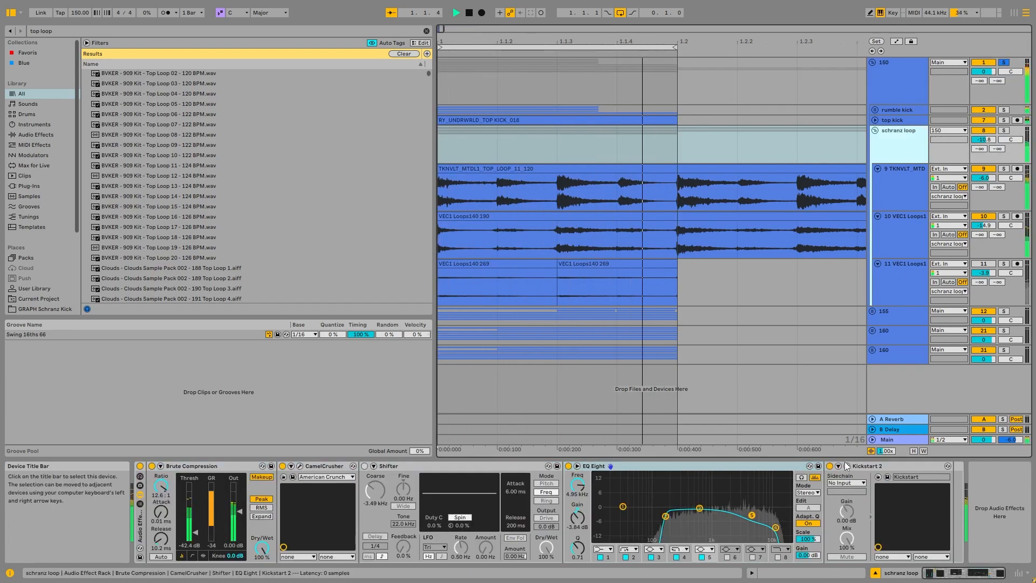
click(847, 466)
click(521, 265)
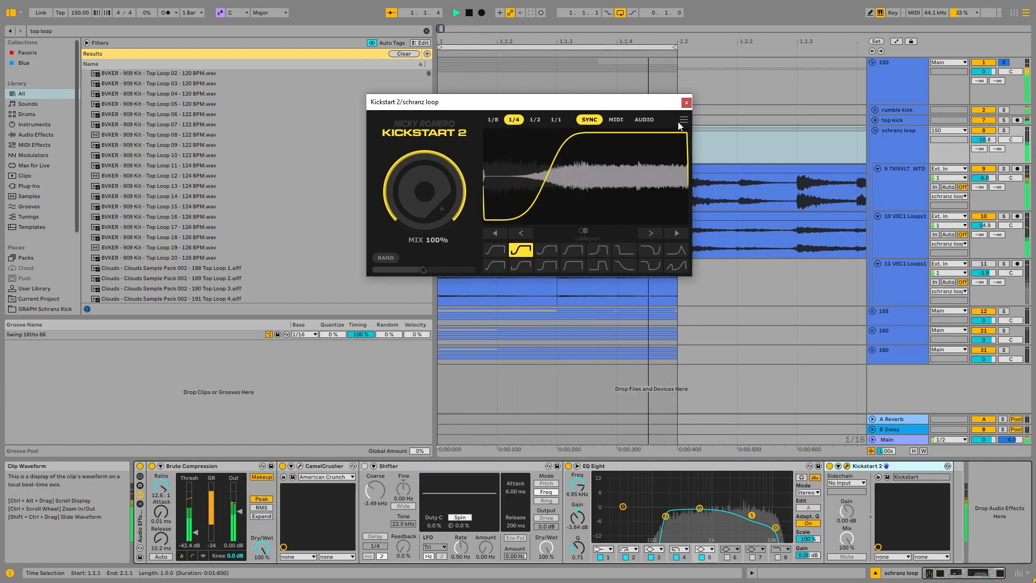
click(495, 265)
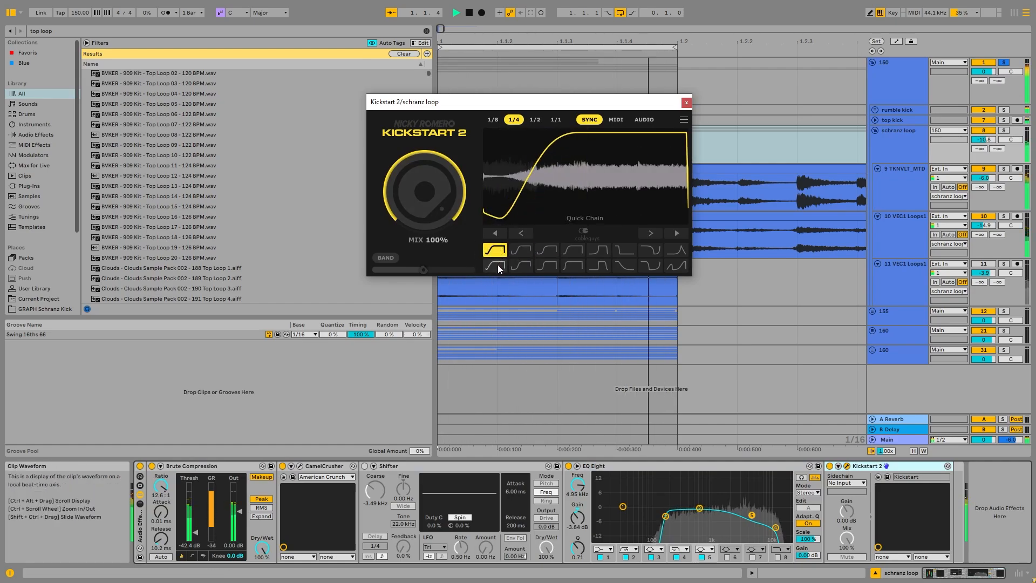
key(space)
key(ctrl+alt+p)
Step: Activate the Shifter on the schranz loop group and start playback
click(901, 179)
click(907, 149)
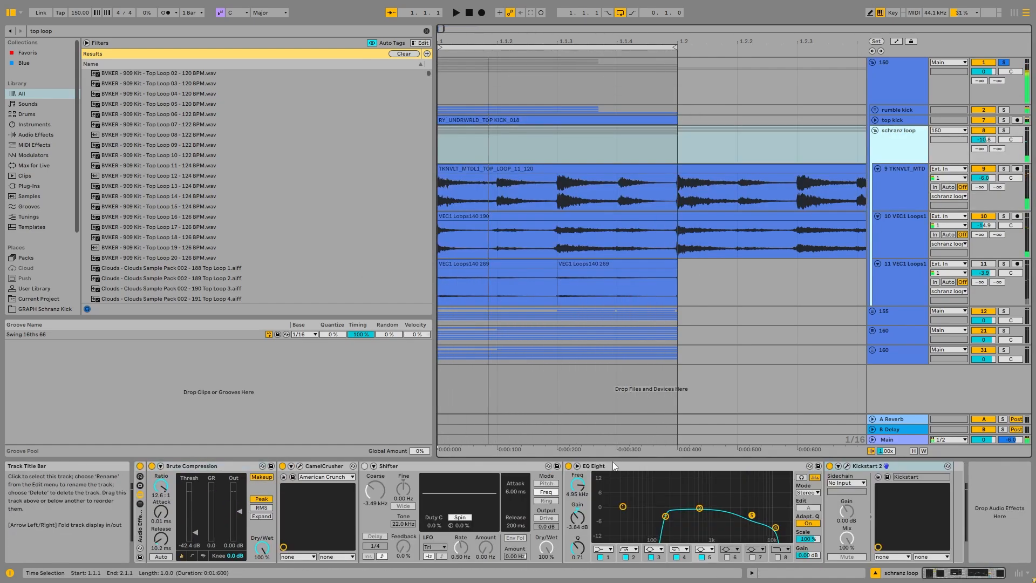
click(903, 145)
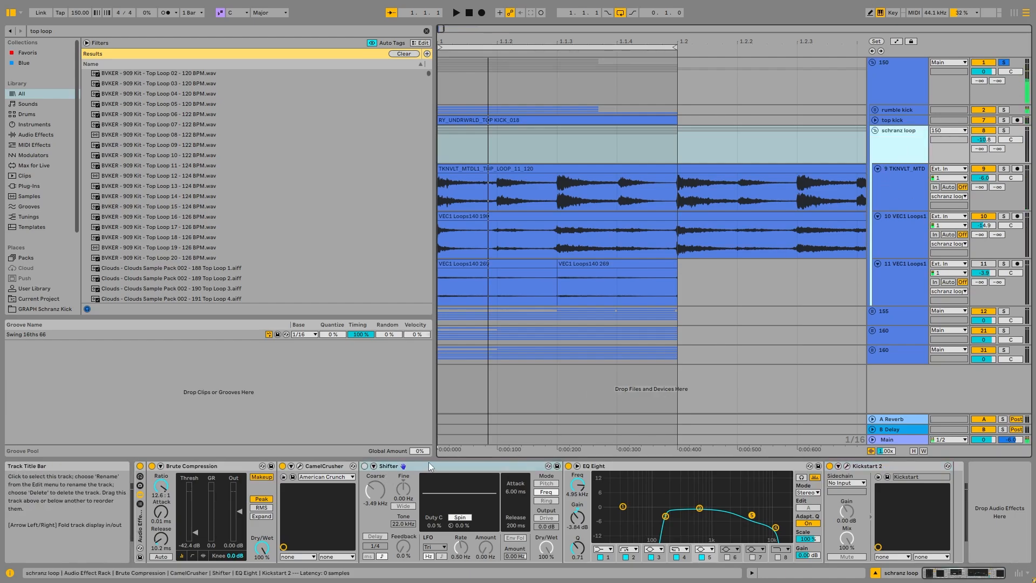
click(365, 467)
key(space)
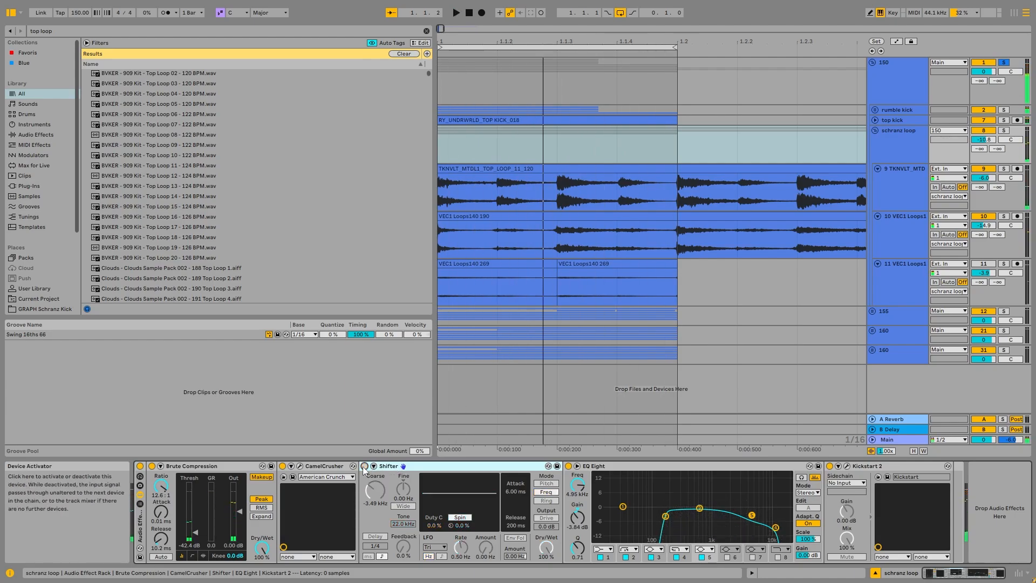
Step: Adjust the Shifter's coarse frequency during playback, settling on -2.86 kHz
mouse_move(376, 492)
mouse_down()
mouse_move(375, 477)
mouse_move(379, 497)
mouse_up()
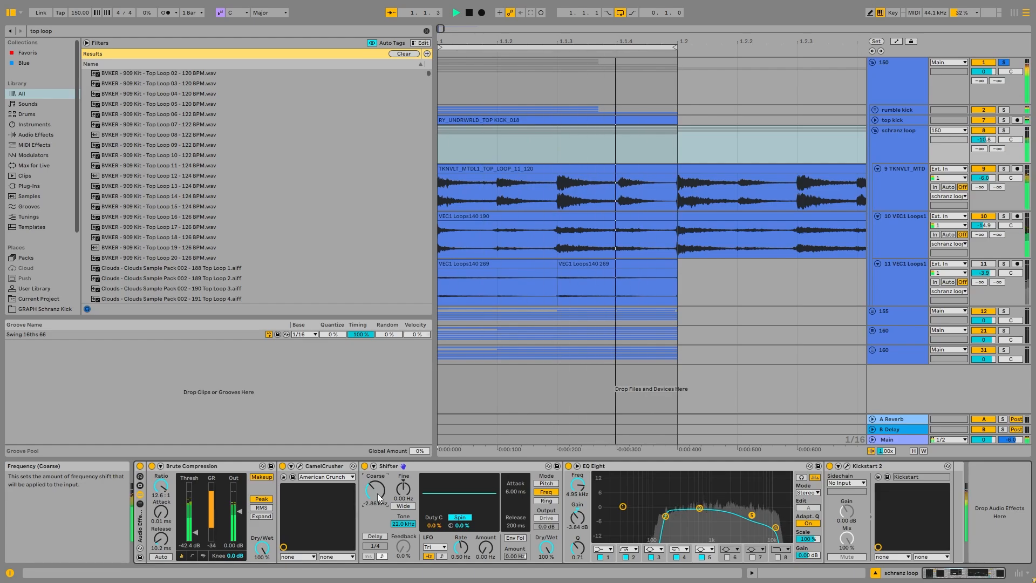
key(space)
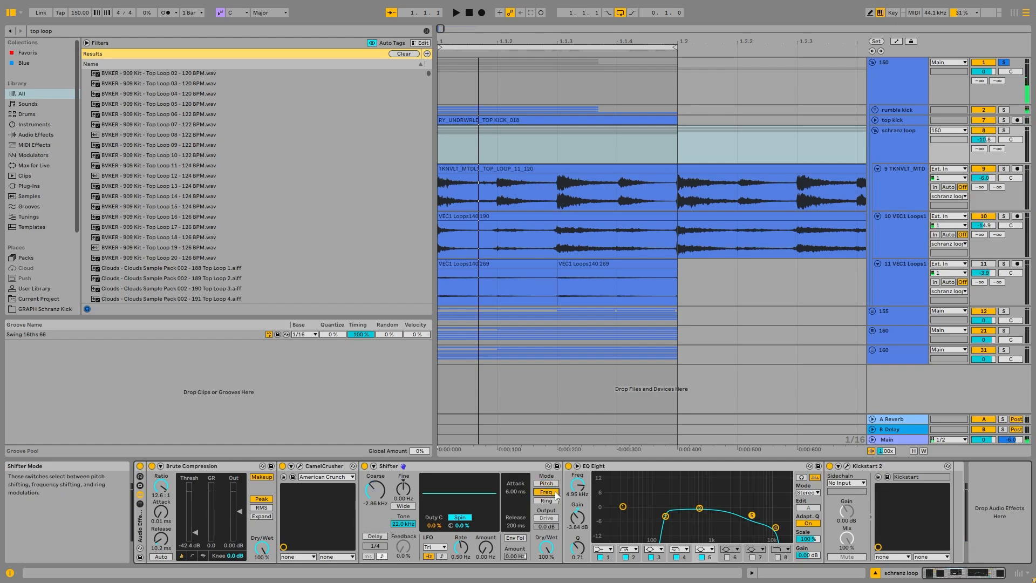
key(space)
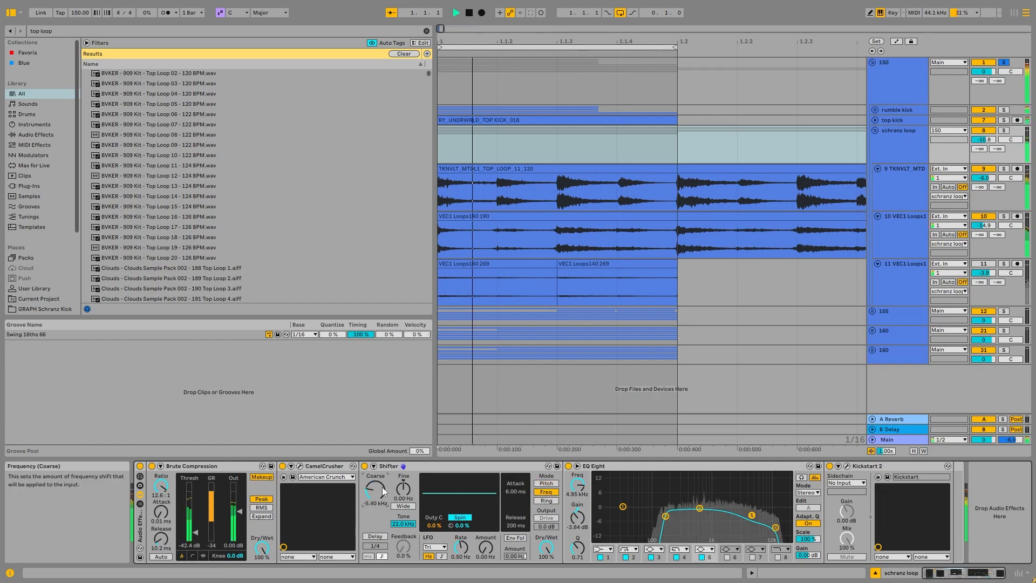
mouse_move(380, 492)
mouse_down()
mouse_move(380, 512)
mouse_move(378, 492)
mouse_up()
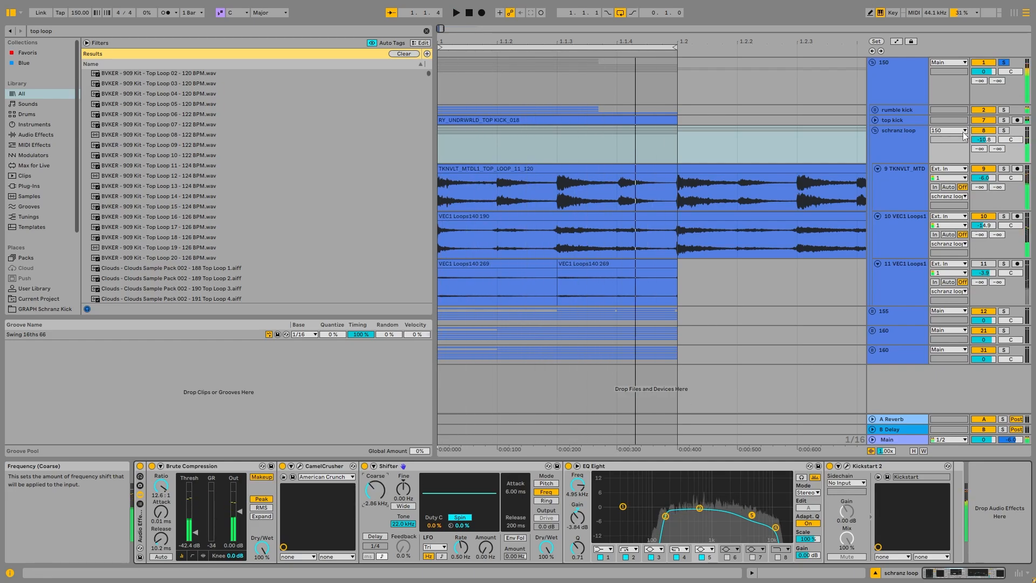
Step: Stop playback, select the 150 group and activate its outer Audio Effect Rack
click(892, 81)
key(space)
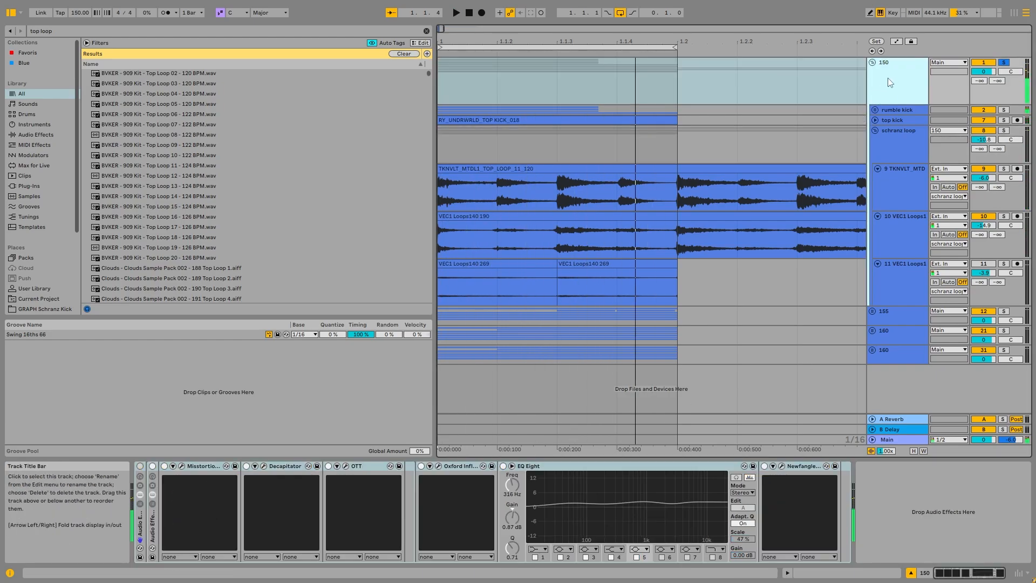
click(892, 153)
click(896, 76)
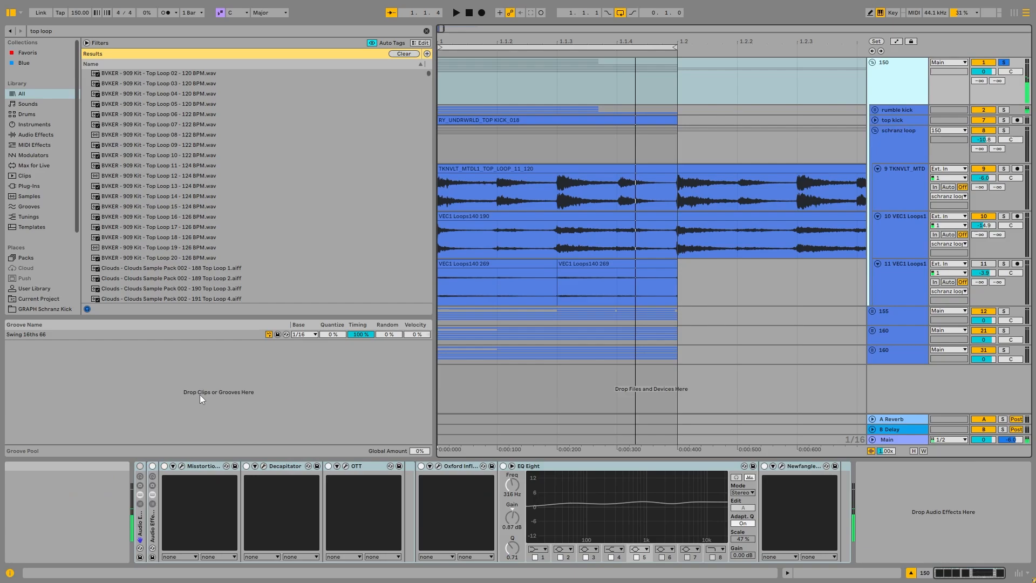
click(140, 466)
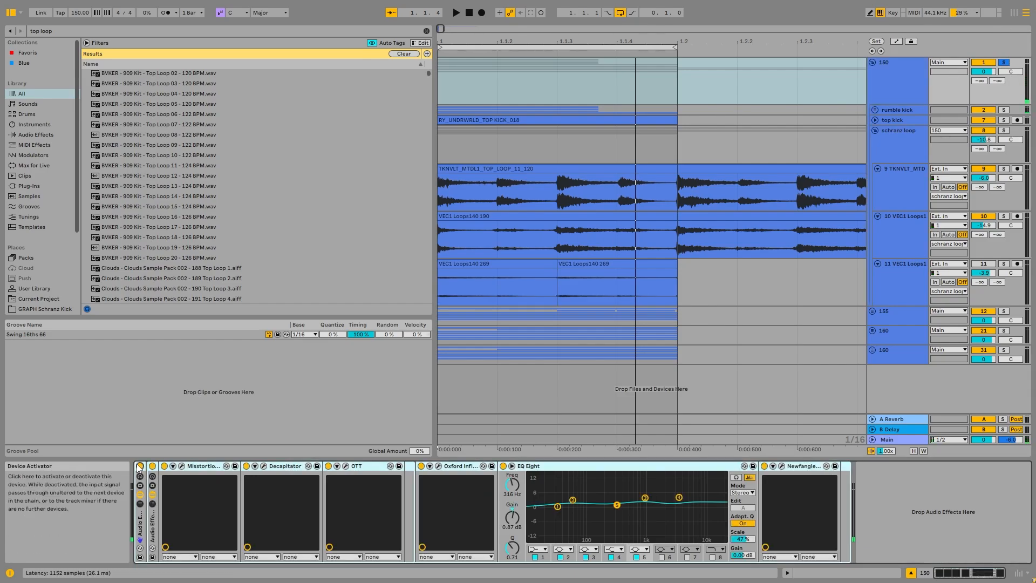
Step: Deactivate Newfangled Saturate, Oxford Inflator, OTT, Decapitator and Misstortion 2 on the 150 group, and open the Misstortion 2 plug-in window
click(662, 466)
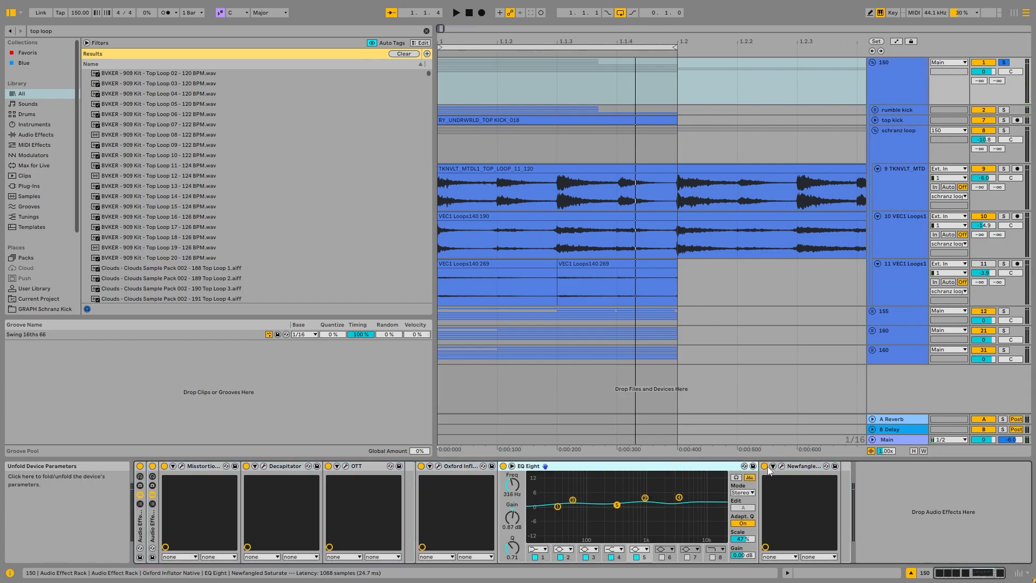
click(765, 466)
click(421, 466)
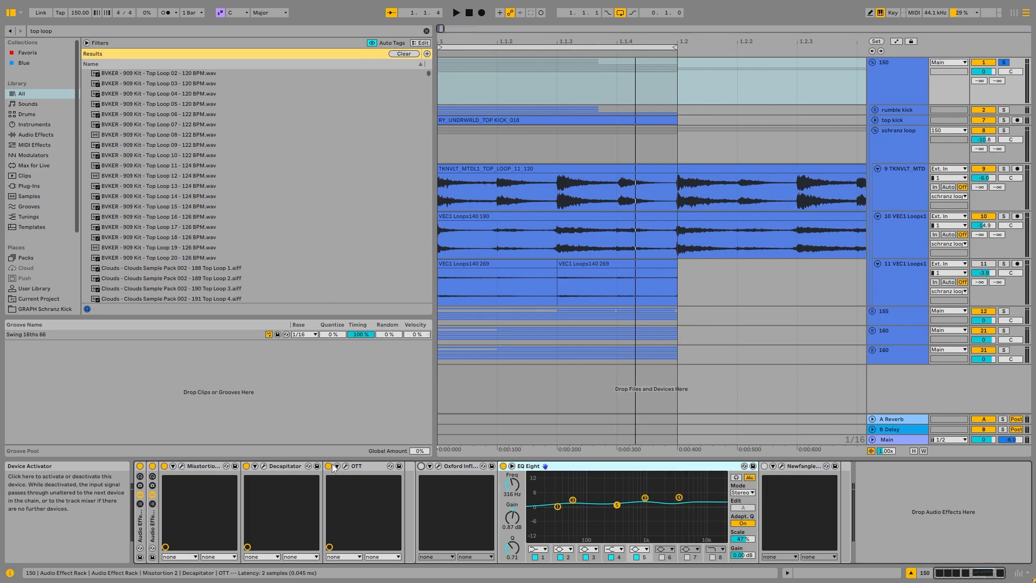
click(329, 466)
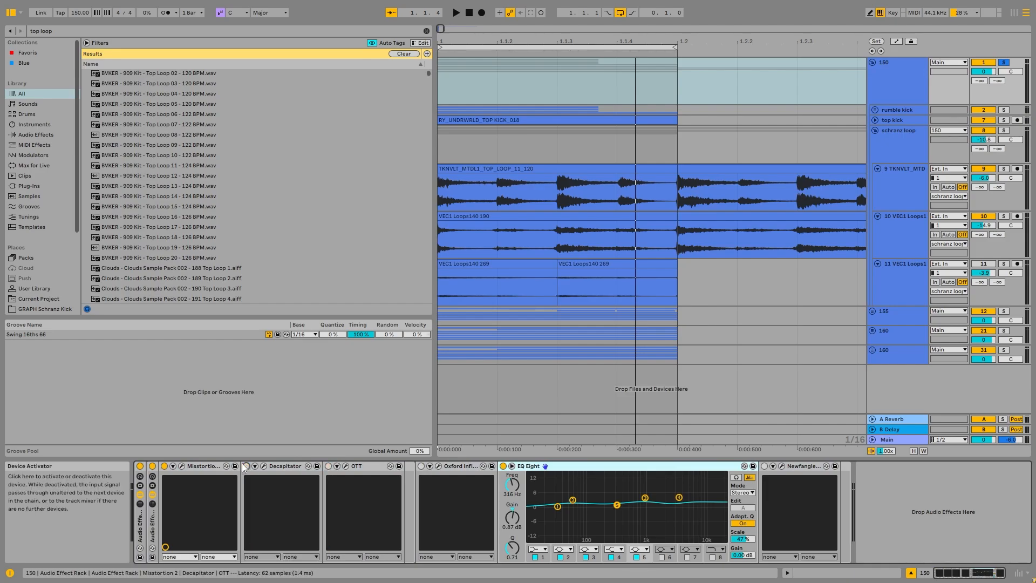
click(164, 466)
click(182, 465)
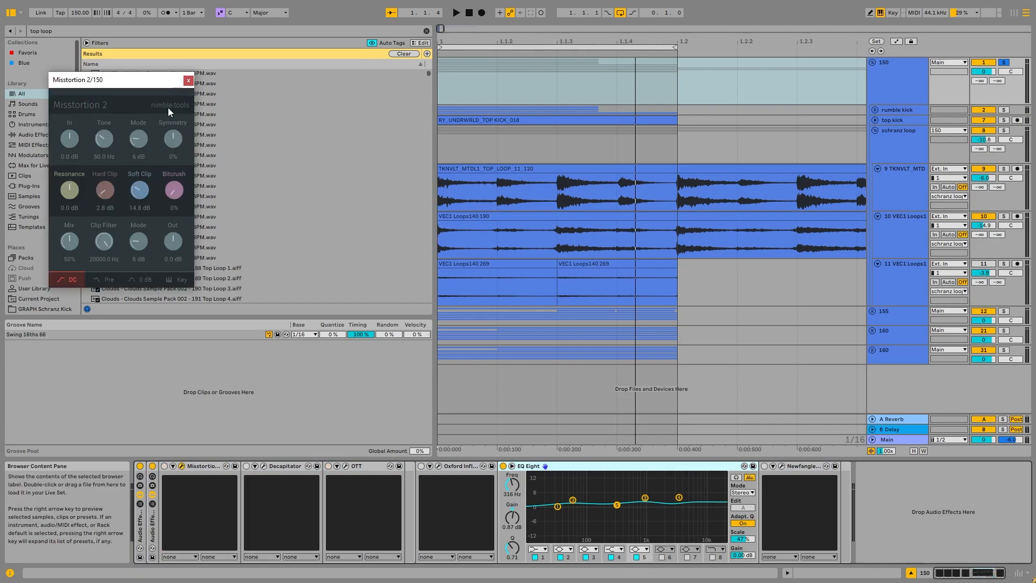
drag(130, 88, 443, 123)
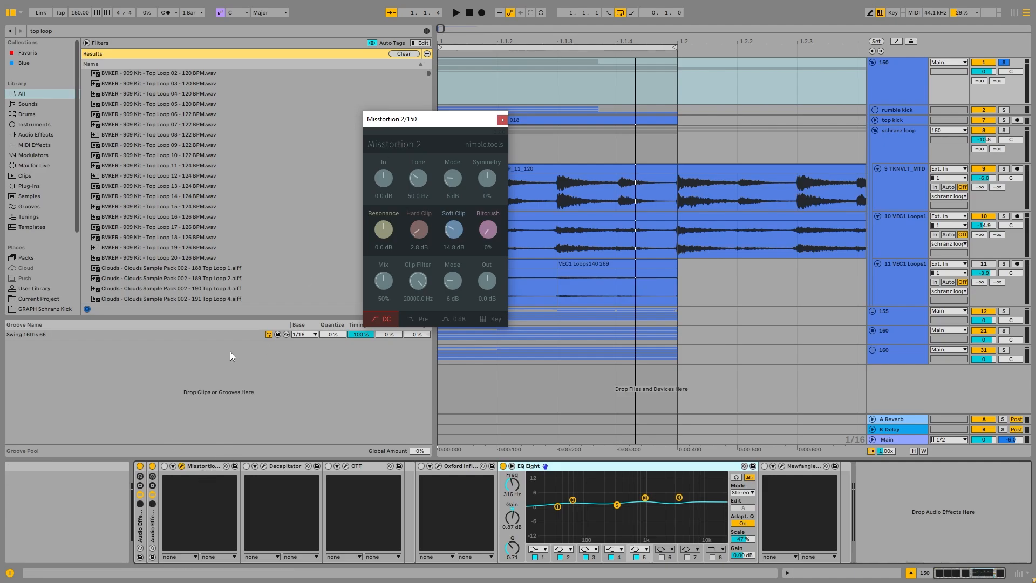
double_click(320, 31)
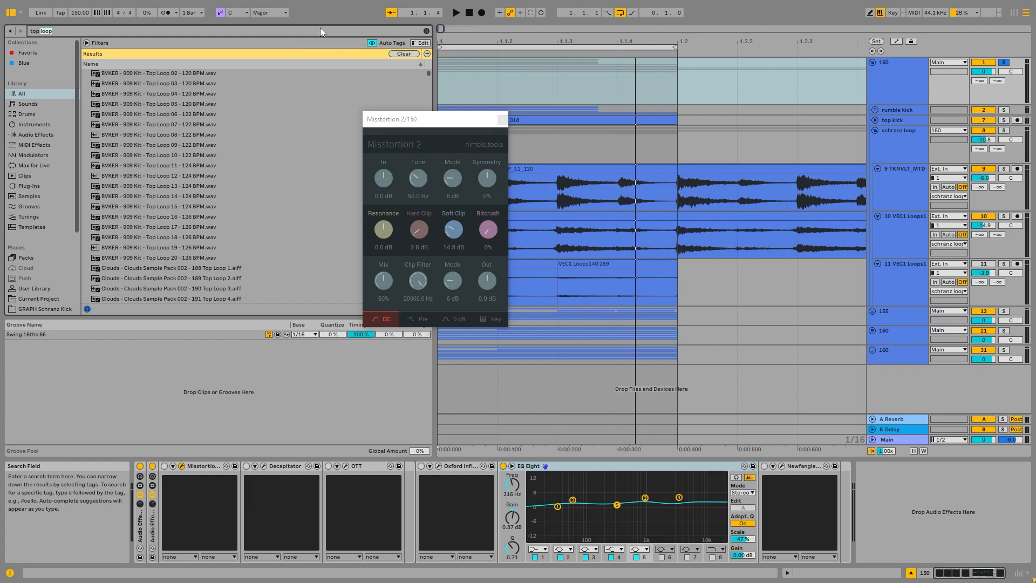
text(satura)
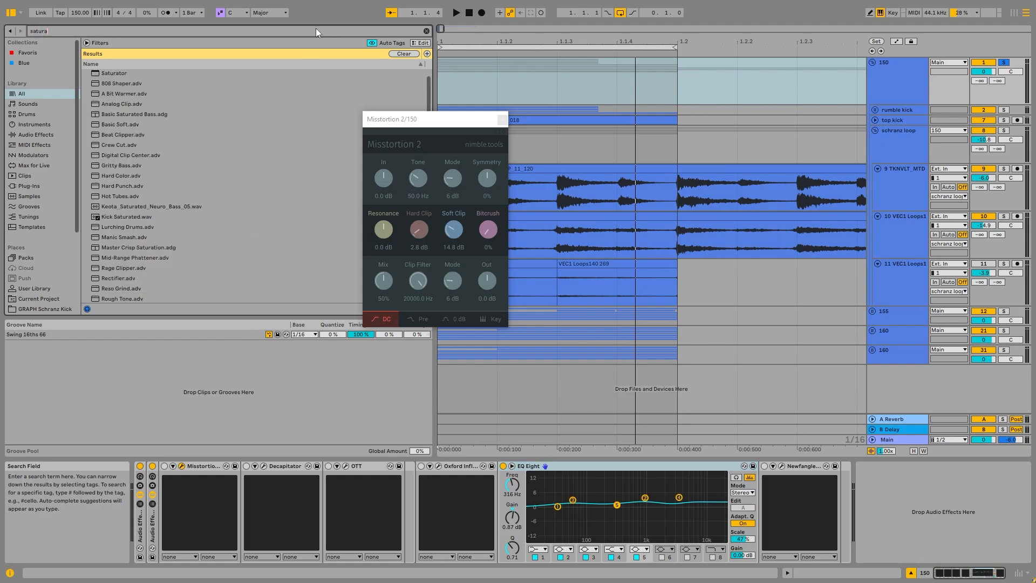
key(BackSpace)
key(BackSpace)
key(BackSpace)
key(BackSpace)
key(BackSpace)
key(BackSpace)
Step: Search the browser for khs and insert kHs Distortion after Misstortion 2 on the 150 group
text(khs)
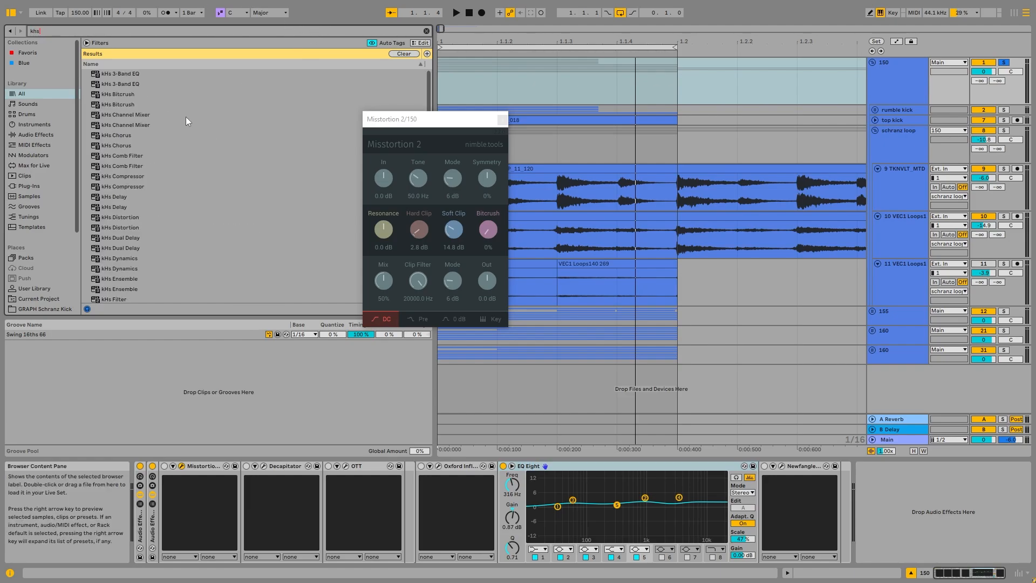
scroll(166, 157, down, 12)
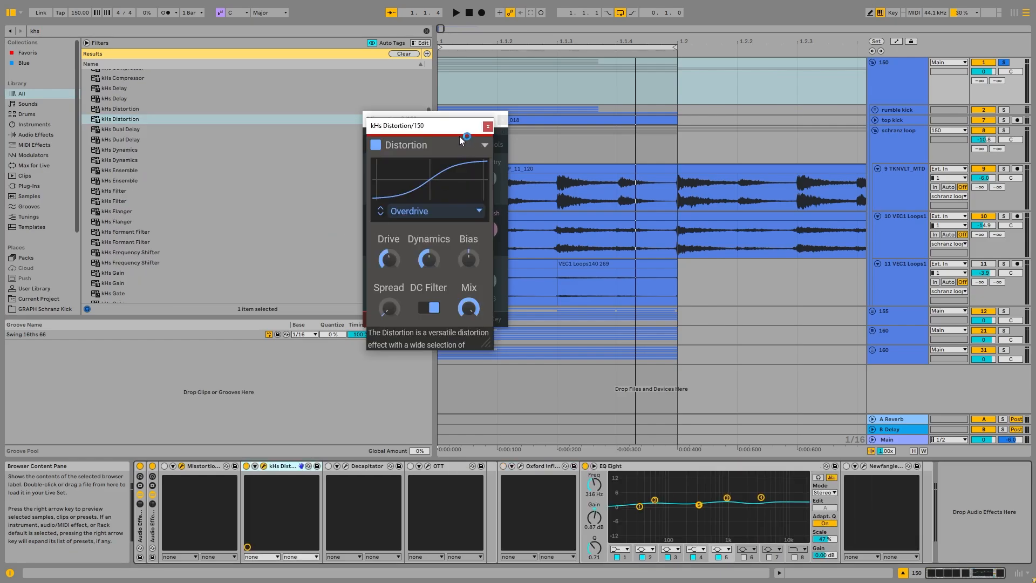
drag(460, 137, 634, 123)
Step: Play the 150 group through kHs Distortion, deactivate the effect for comparison, and close its plug-in window after stopping playback
key(space)
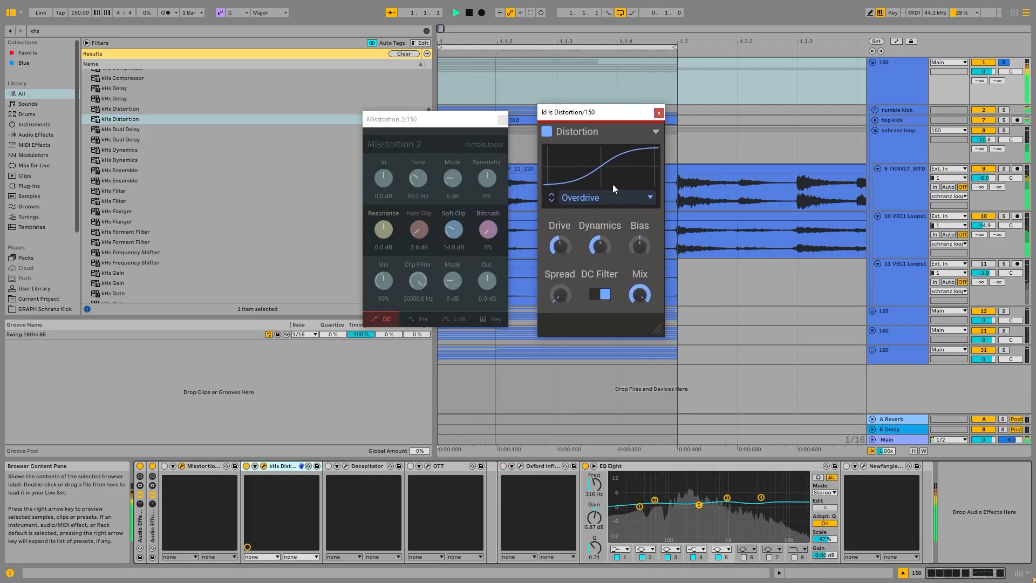
click(247, 466)
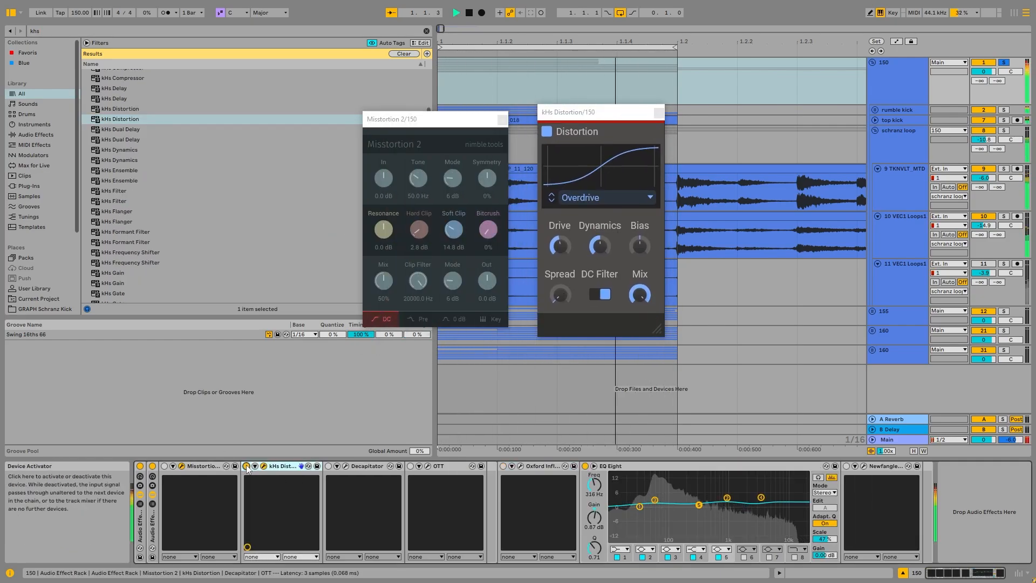
key(space)
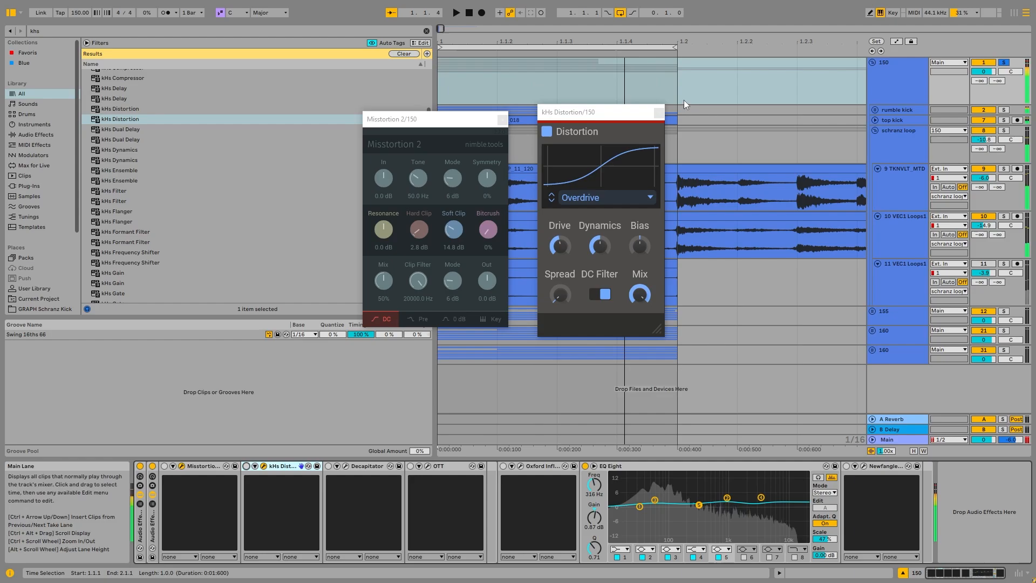
click(658, 112)
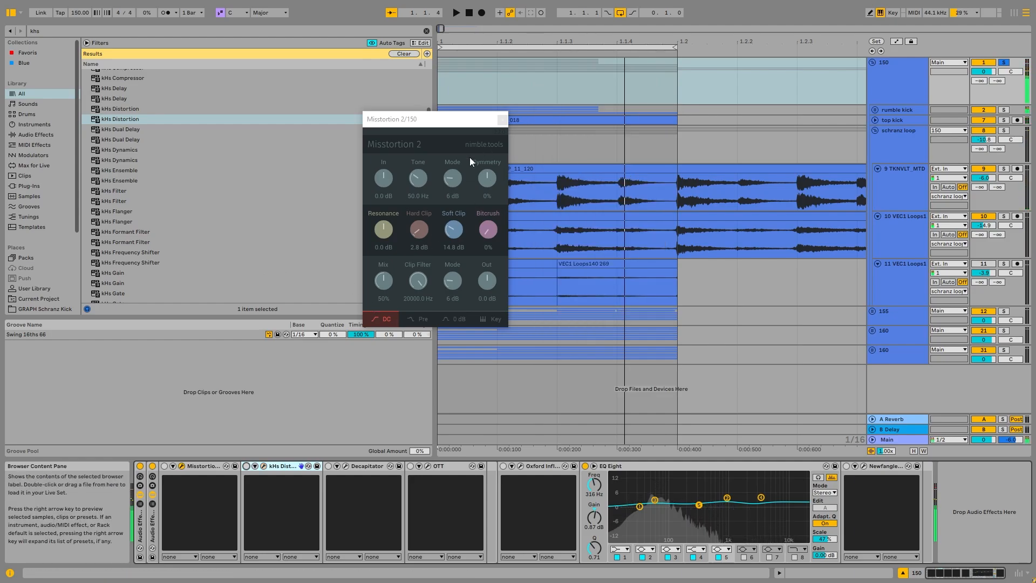
Step: Reactivate Misstortion 2 on the 150 group and reopen its plug-in window over the arrangement
click(458, 121)
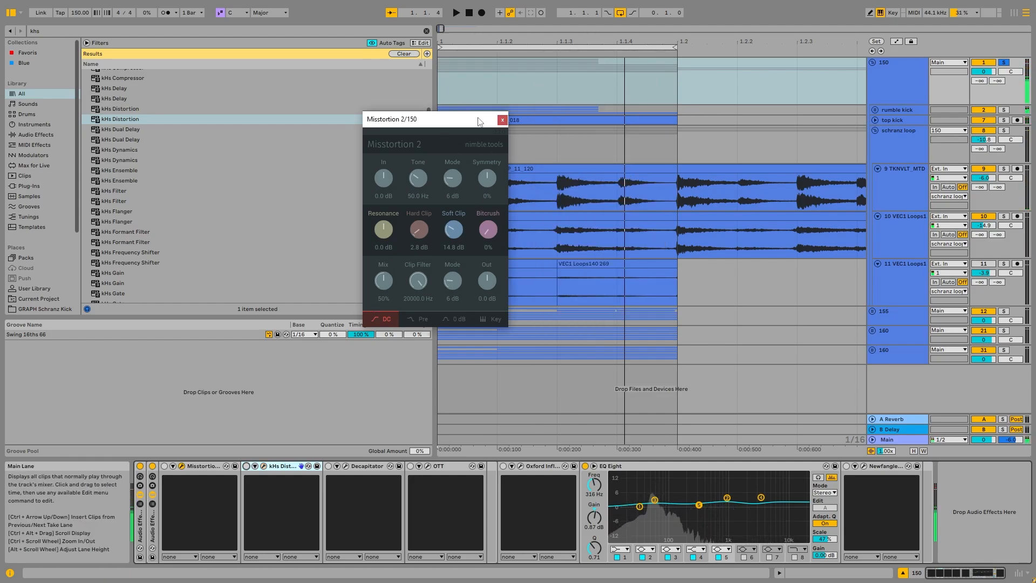
click(502, 119)
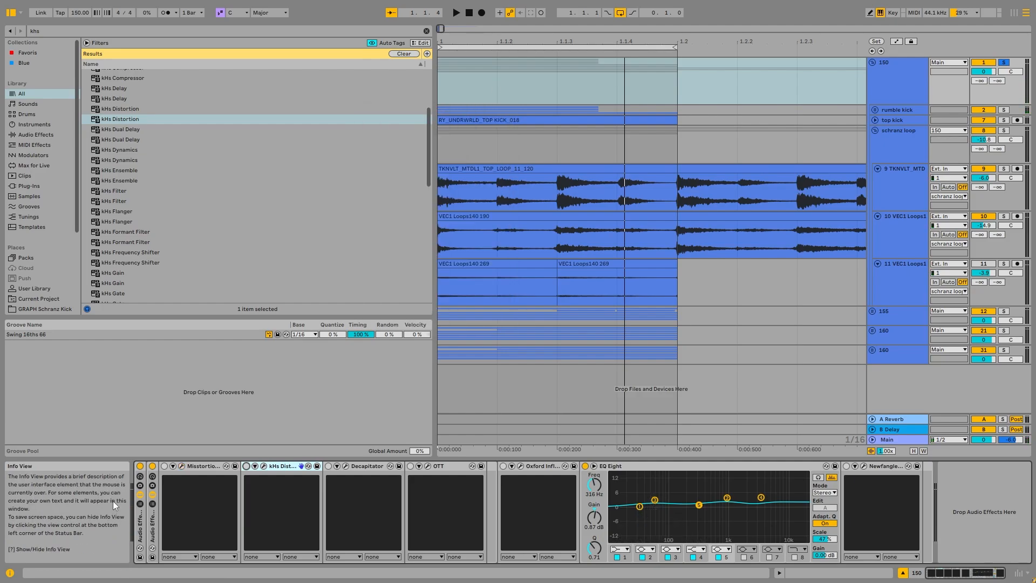
click(181, 466)
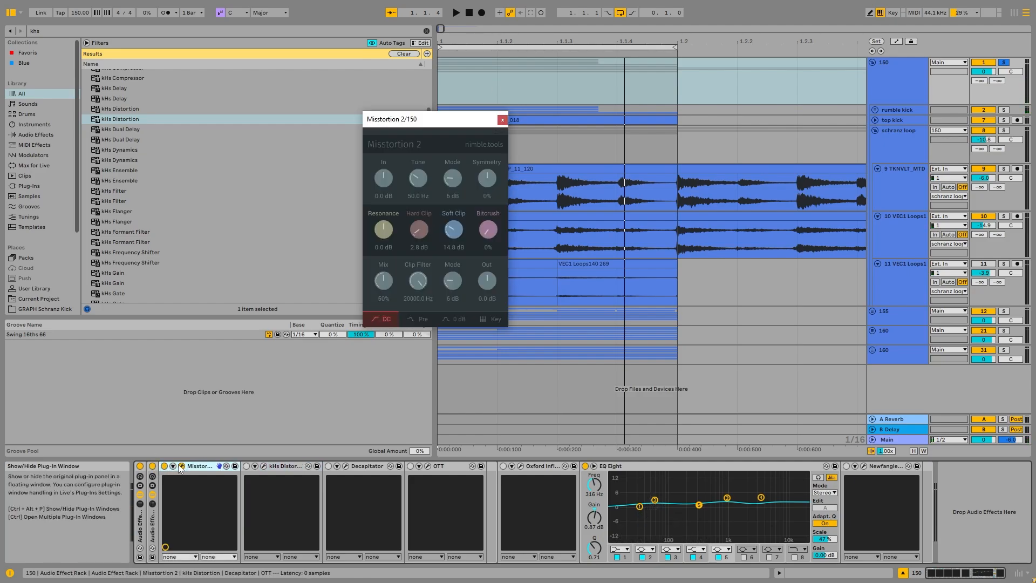
drag(447, 119, 503, 94)
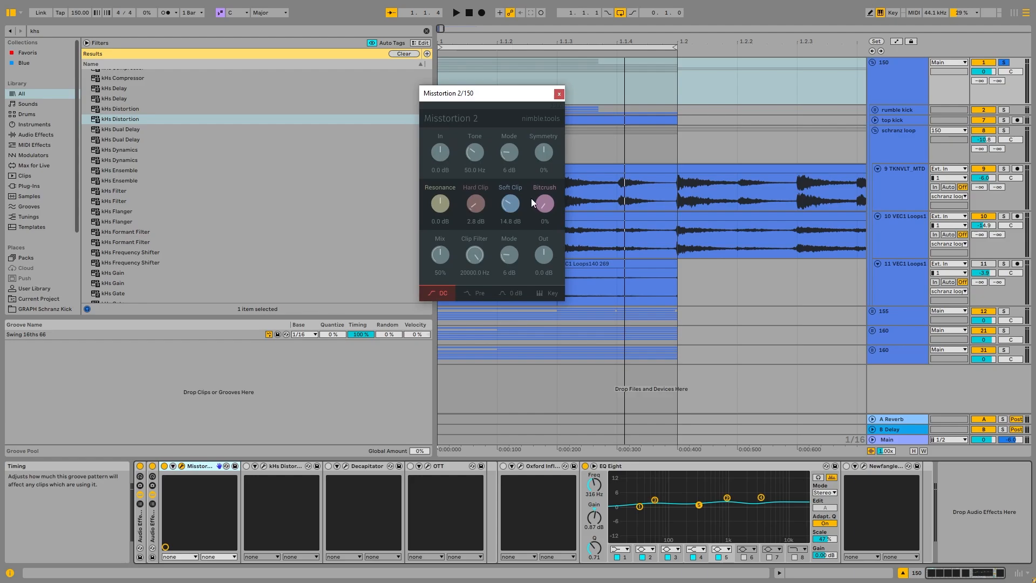
Step: Play the 150 group to compare it with and without Misstortion 2, and close the plug-in window
key(space)
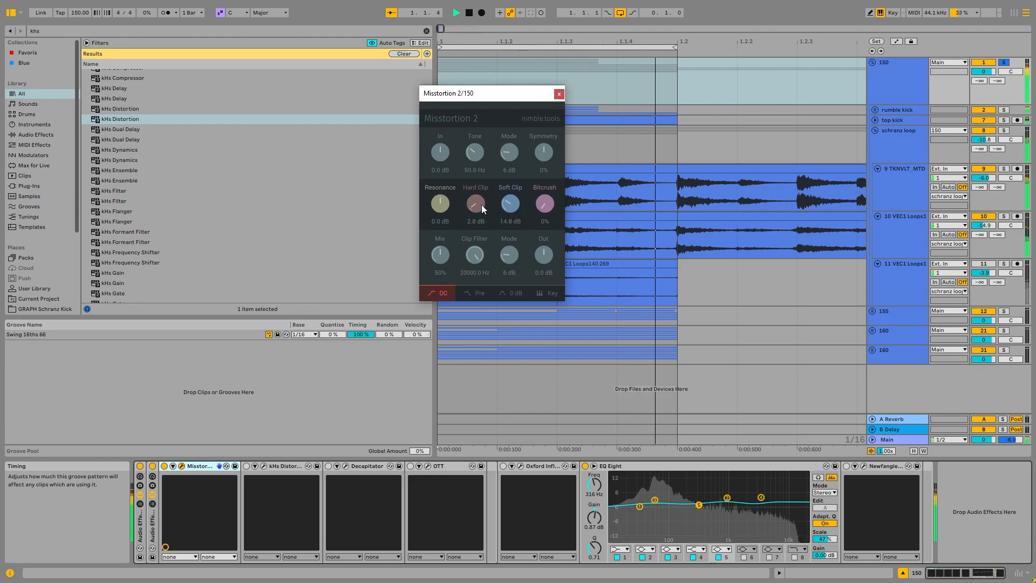
click(164, 466)
click(559, 94)
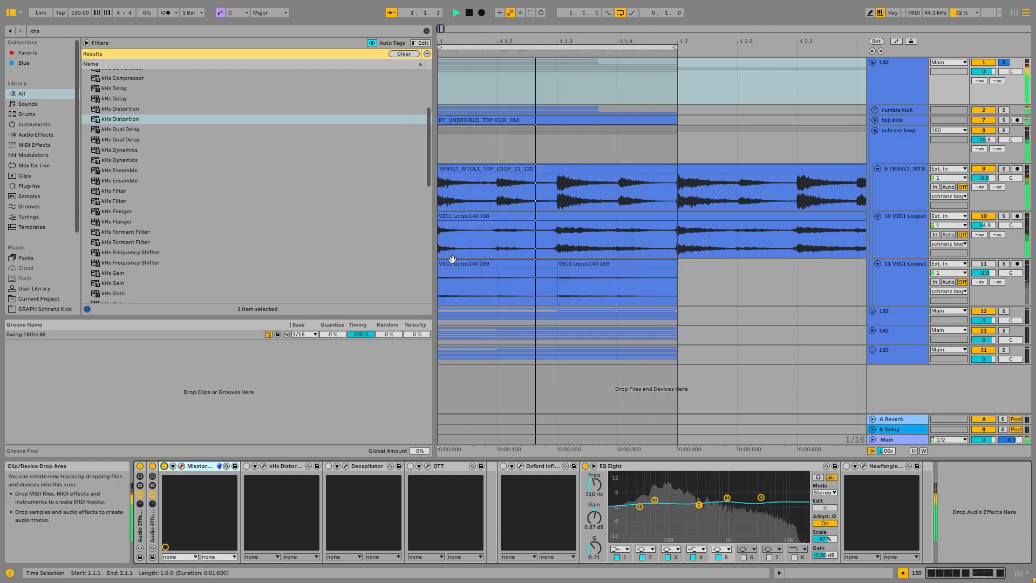
Step: Activate Decapitator on the 150 group, open its plug-in window, and play the group through it before stopping playback
key(space)
click(328, 466)
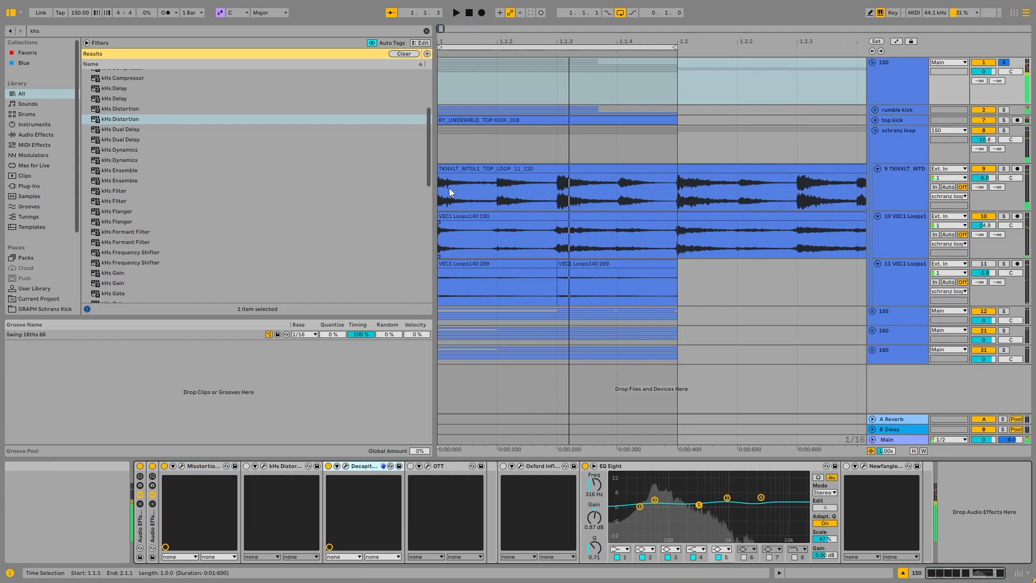
click(347, 467)
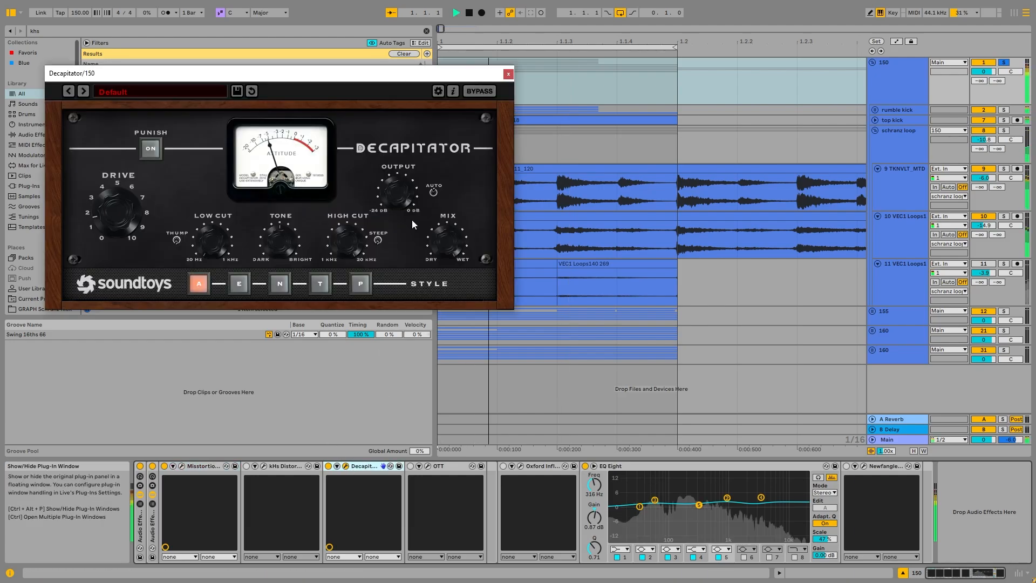
key(space)
key(space)
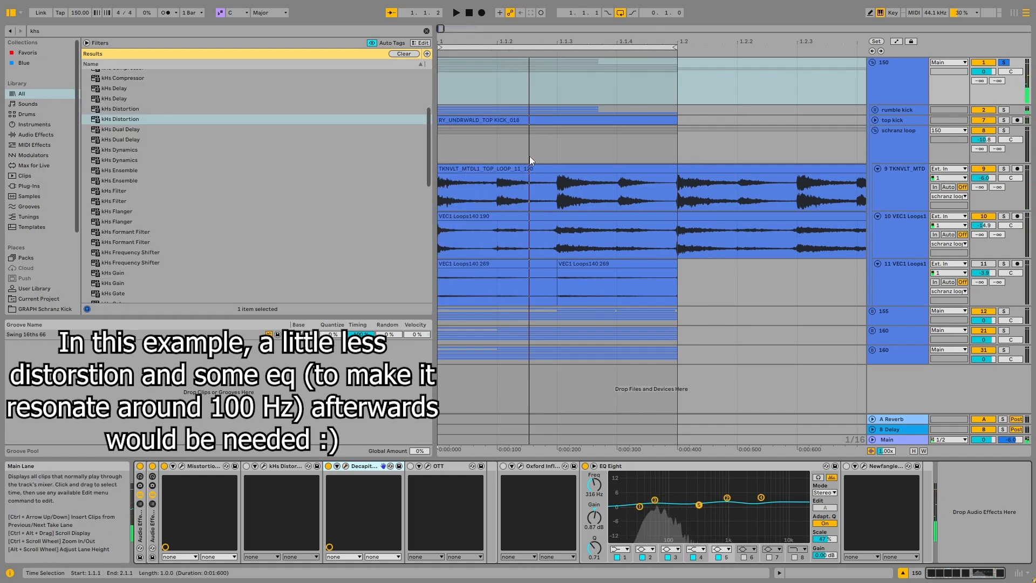
Step: Activate OTT and Oxford Inflator on the 150 group, playing the result and viewing each plug-in window before closing it
click(409, 466)
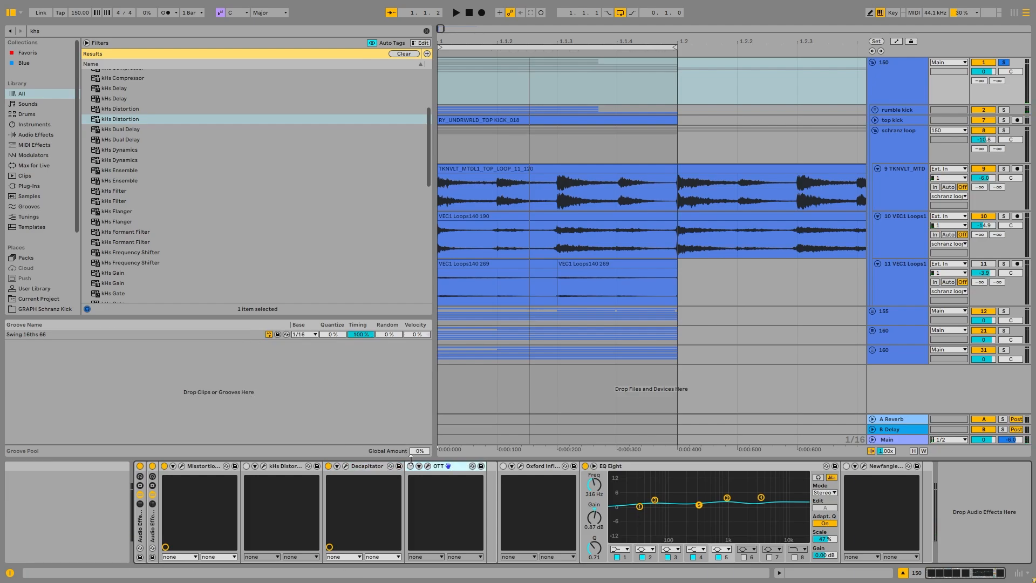
click(428, 466)
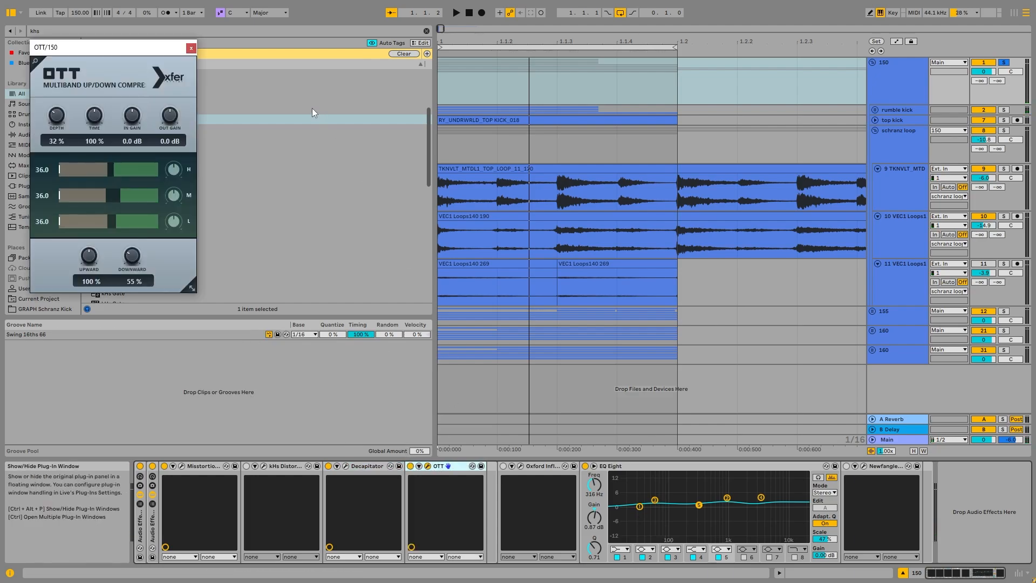
key(space)
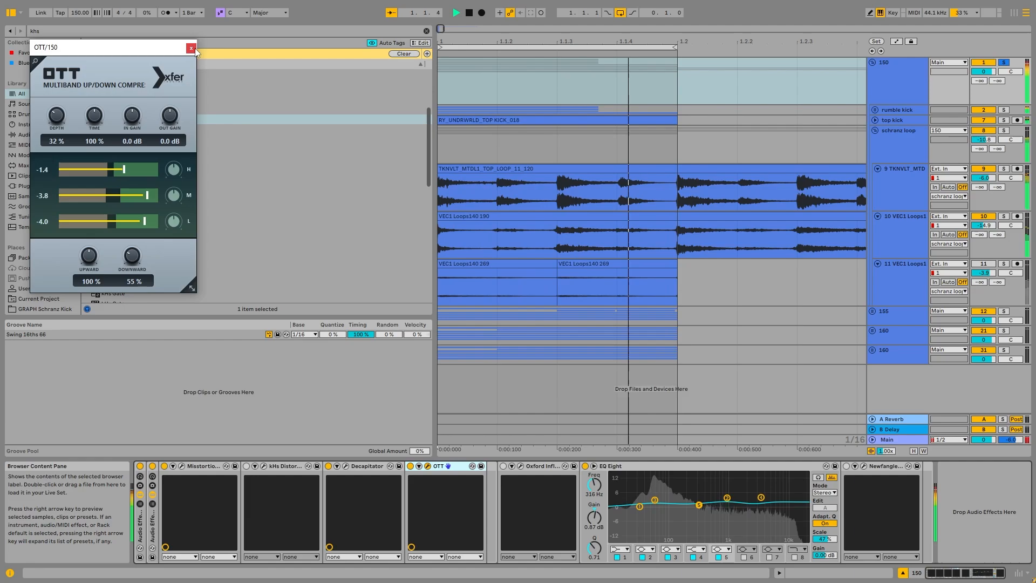
drag(157, 51, 360, 79)
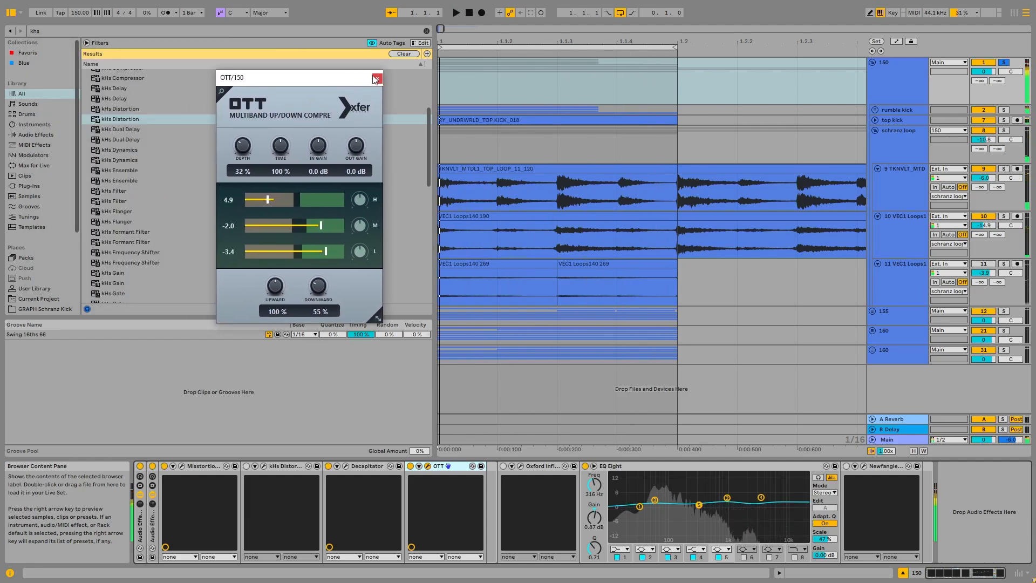
click(376, 79)
click(521, 467)
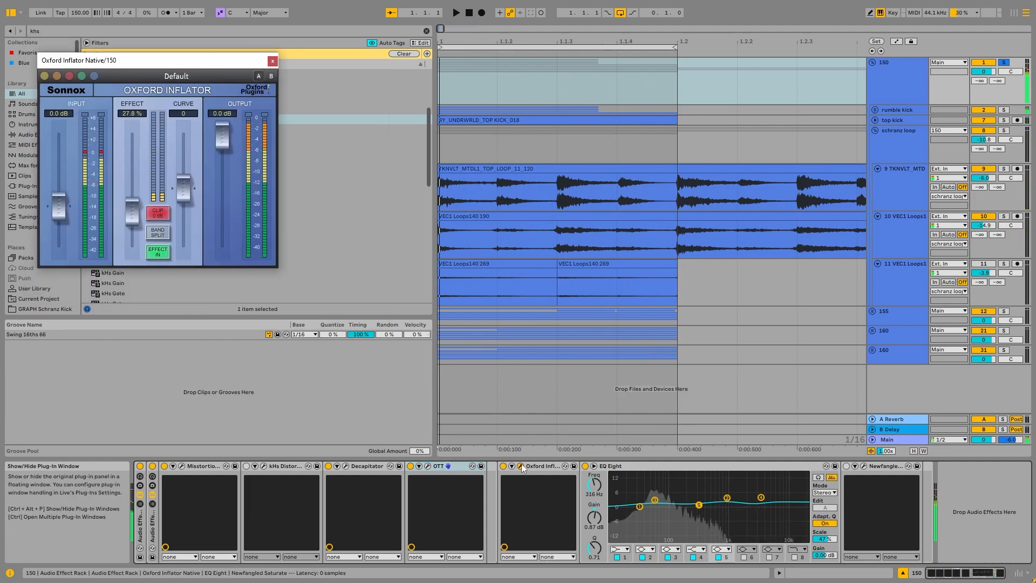
click(273, 61)
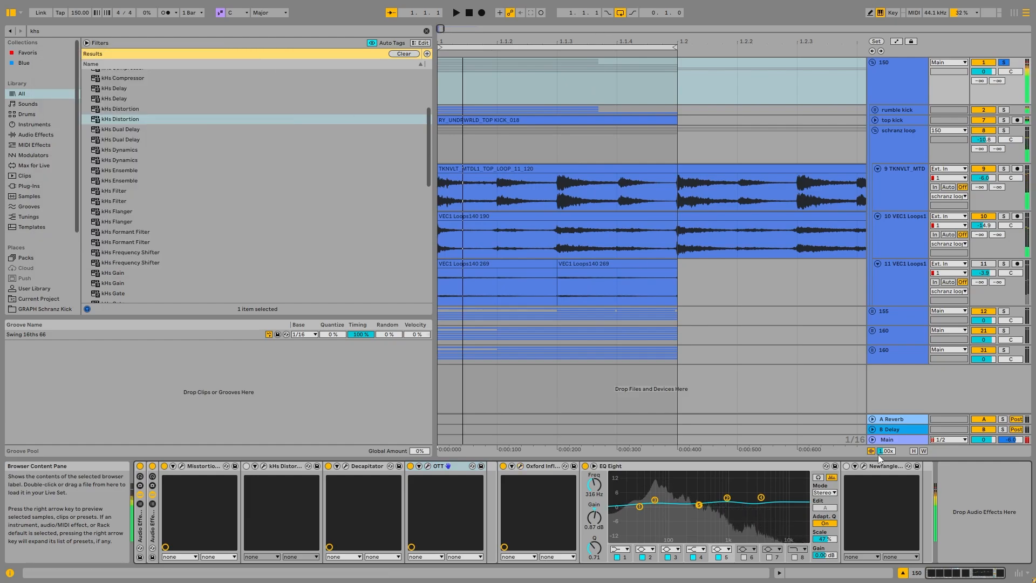
Step: Activate Newfangled Saturate on the 150 group, reduce its drive to 2.7 dB during playback, and close its window before replaying the group
click(864, 466)
drag(333, 70, 621, 54)
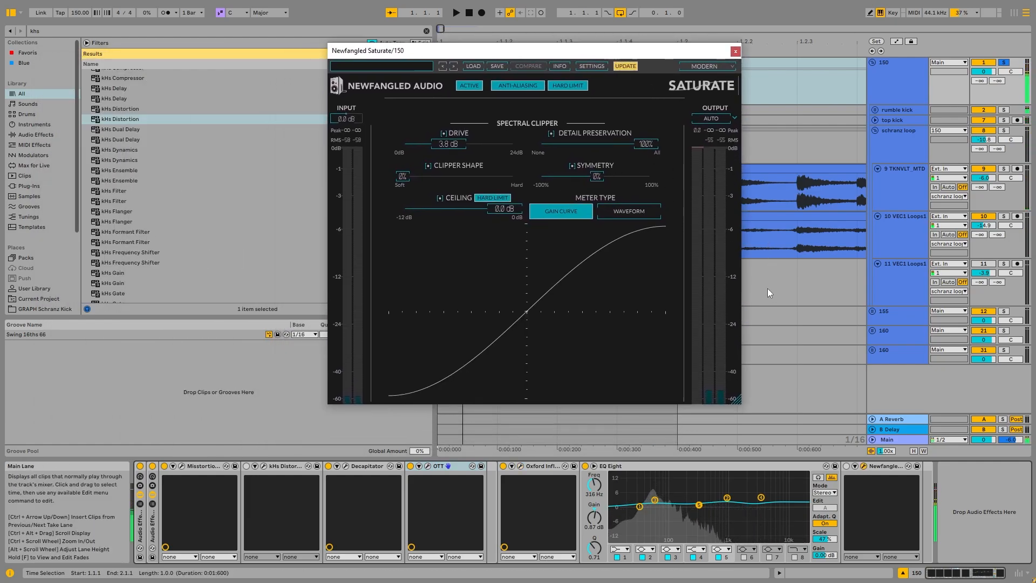
key(space)
click(847, 466)
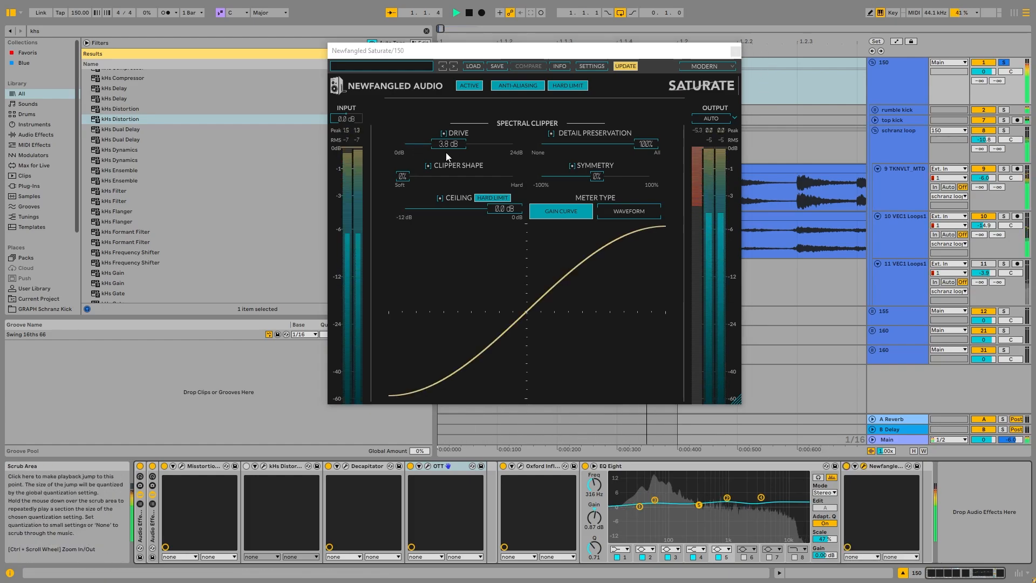
drag(452, 144, 444, 147)
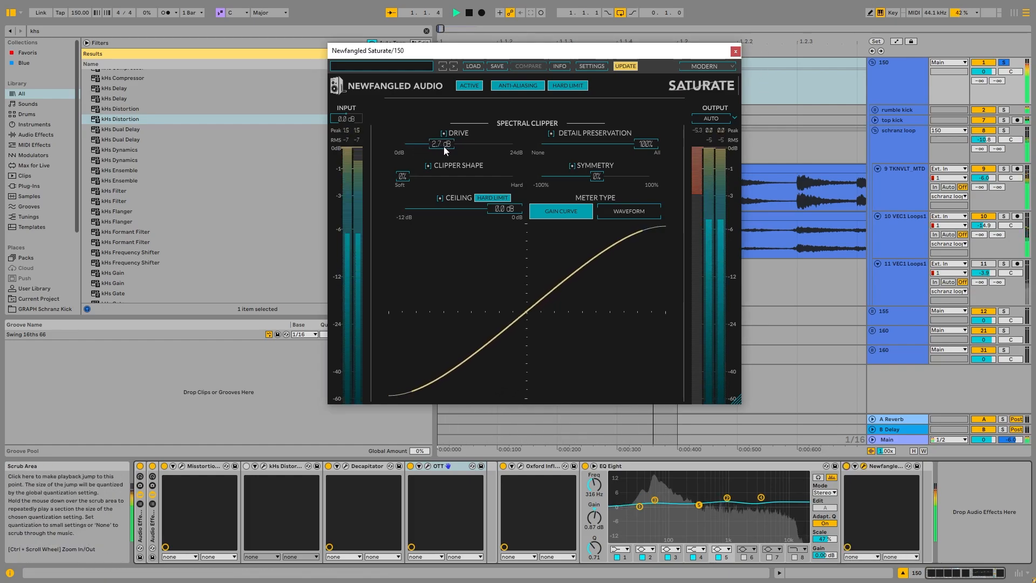
key(space)
click(735, 52)
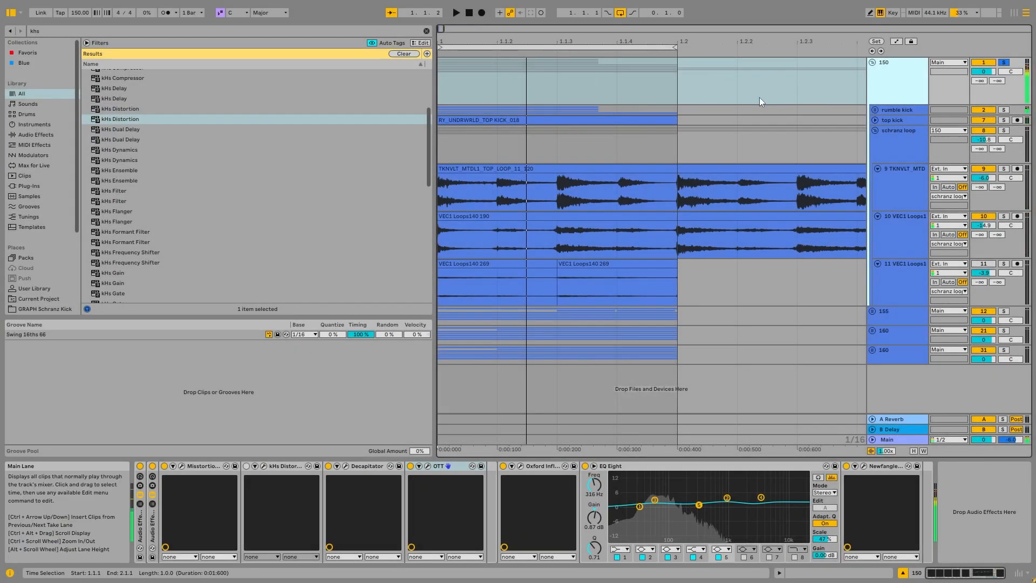
key(space)
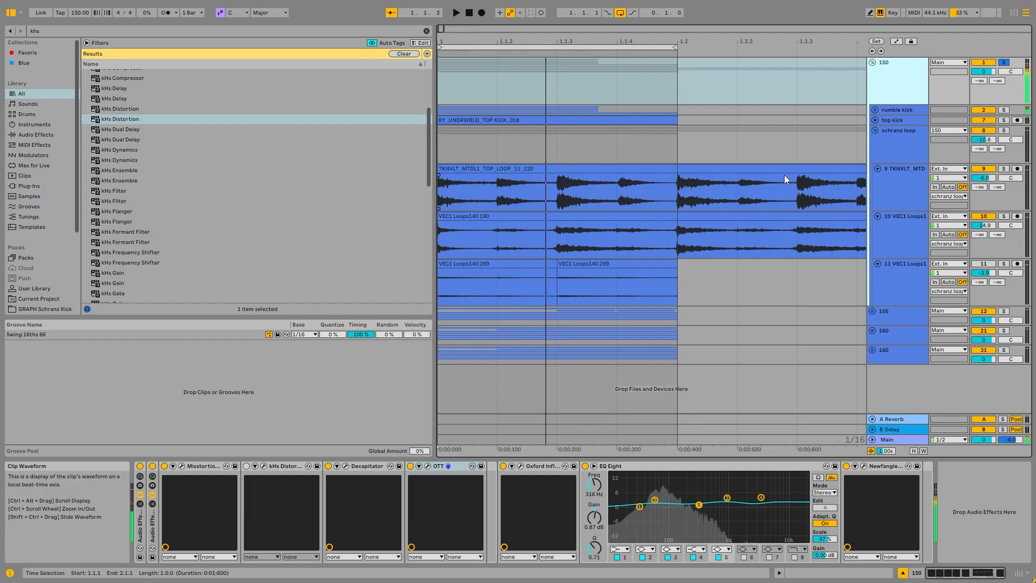
Step: Unfold and solo the rumble kick group, and set the rumble track's EQ Eight high cut to 310 Hz with a Q of 0.72
click(909, 109)
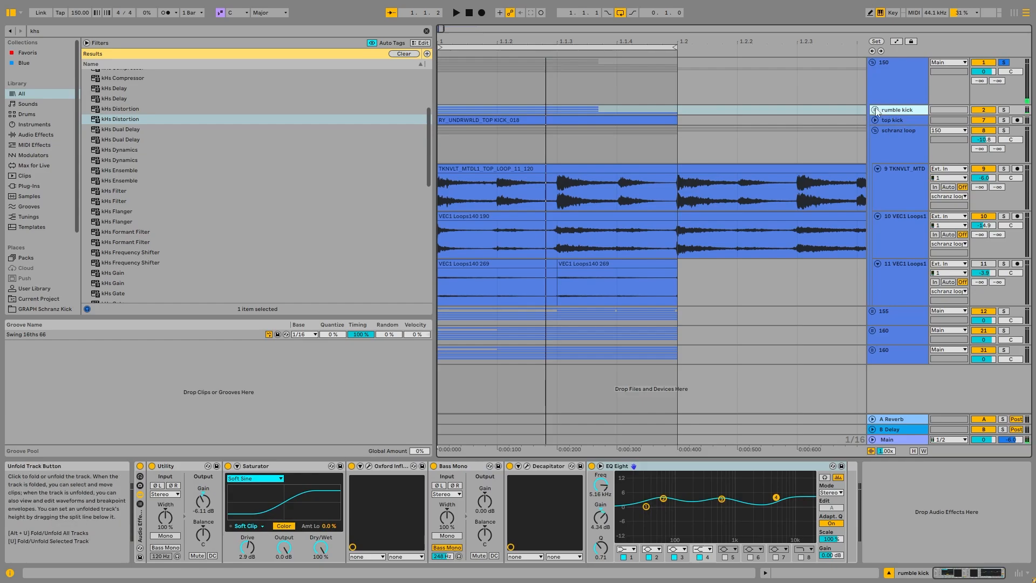
key(Right)
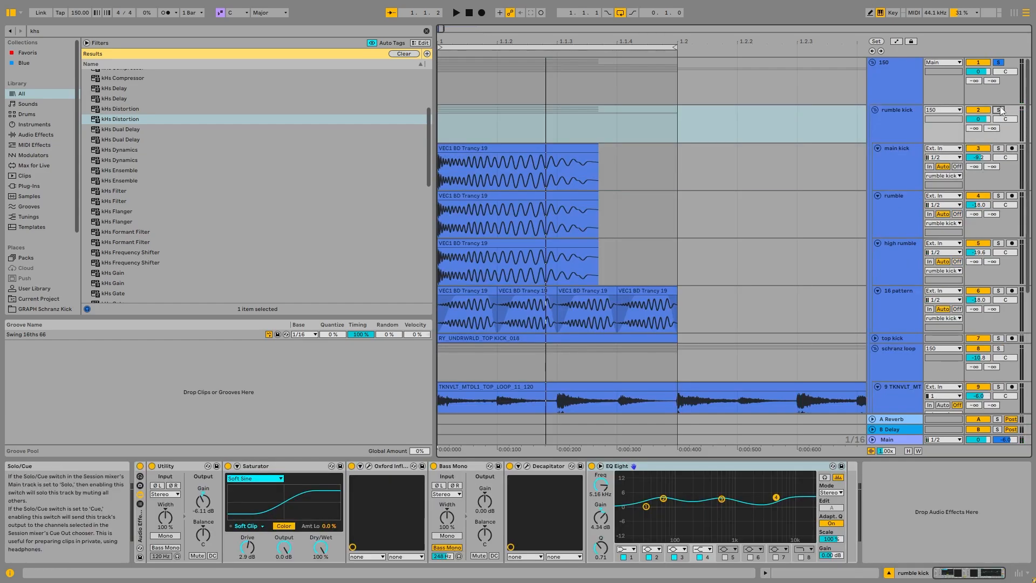
click(900, 144)
click(881, 223)
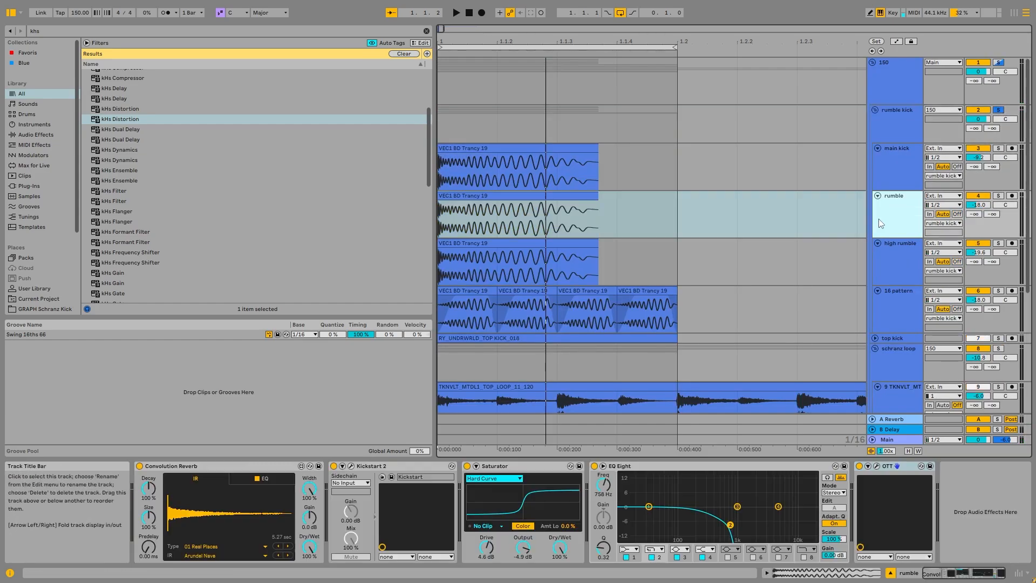
key(space)
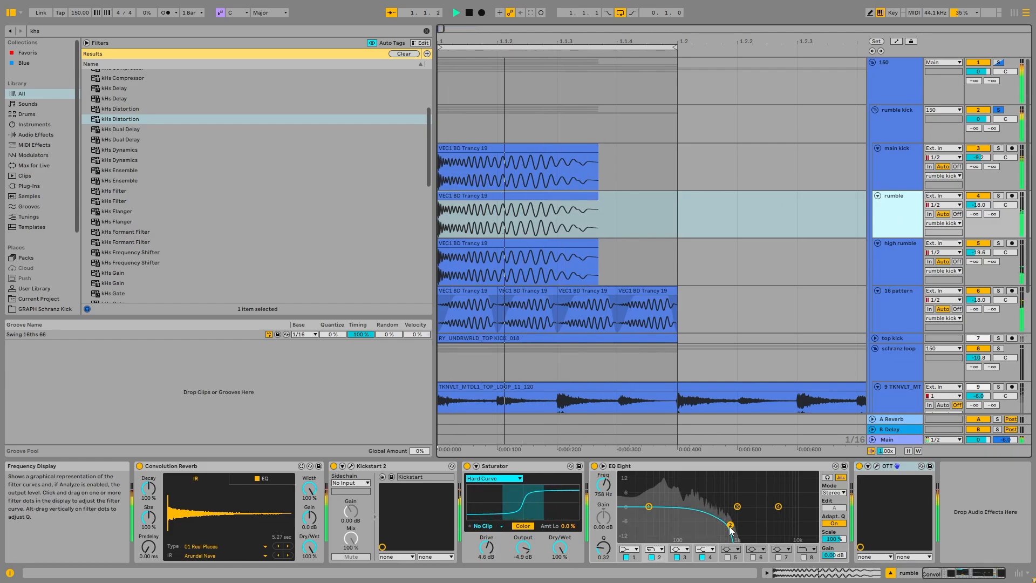
drag(731, 525, 711, 517)
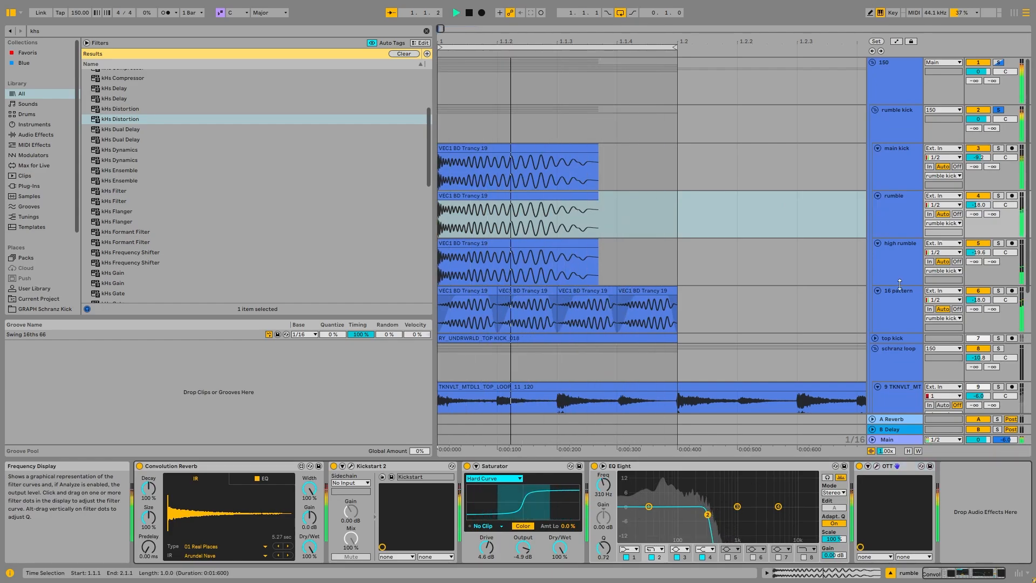
Step: Lower the high rumble's EQ Eight high cut to about 1.60 kHz and boost the 16 pattern by about 6.3 dB near 116 Hz
click(905, 253)
drag(651, 507, 623, 512)
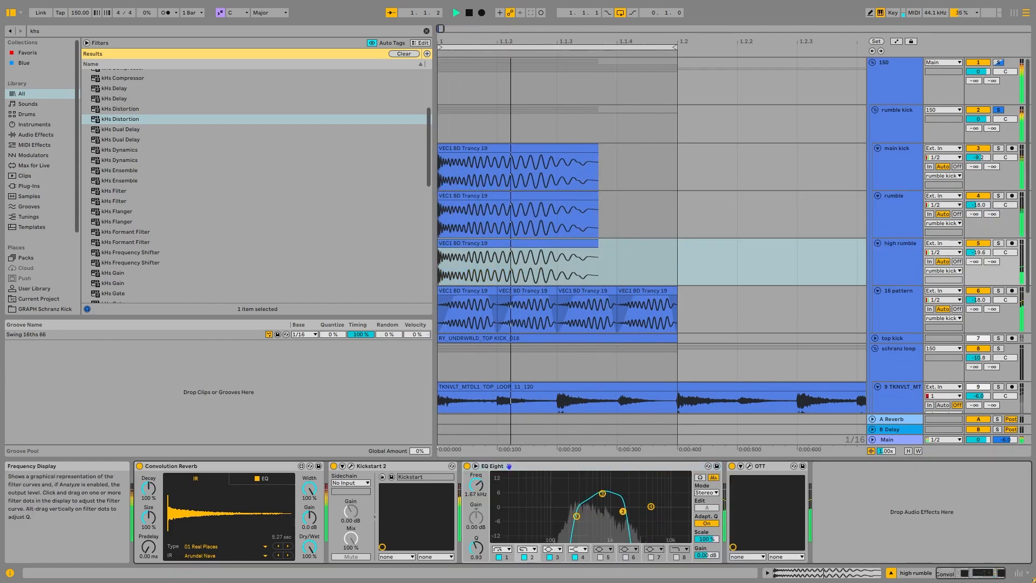
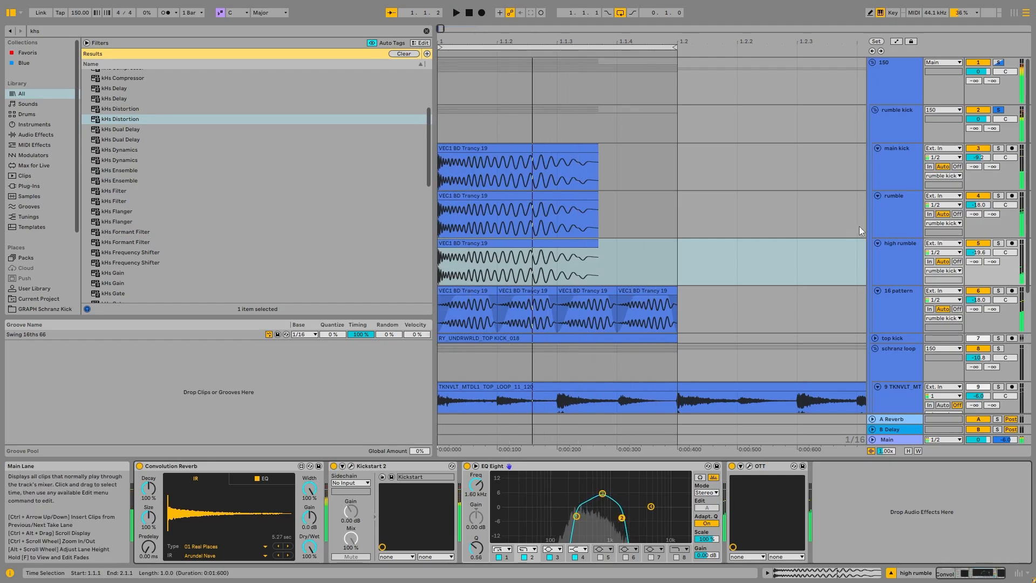
click(892, 317)
key(space)
key(space)
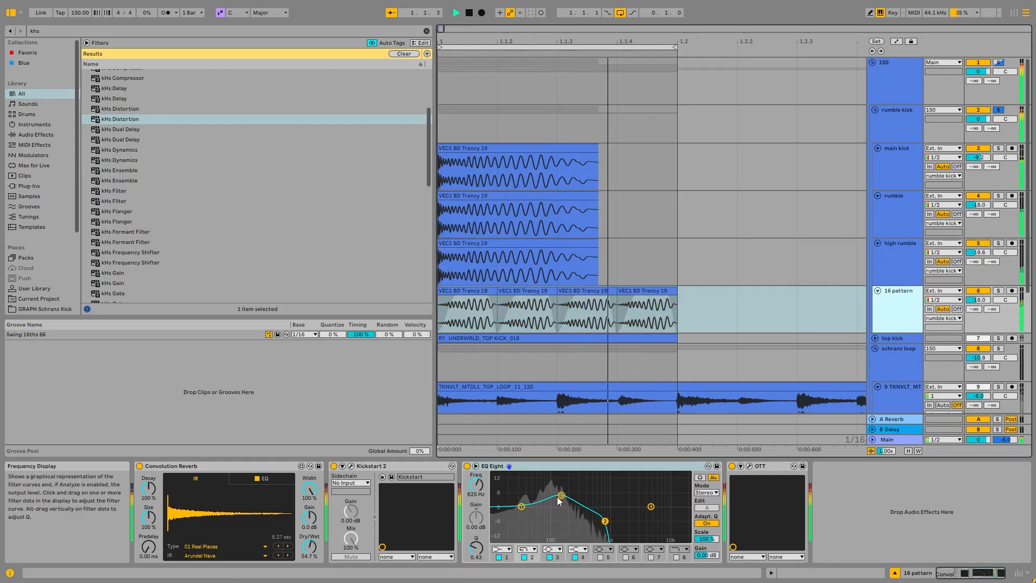
drag(562, 495, 556, 493)
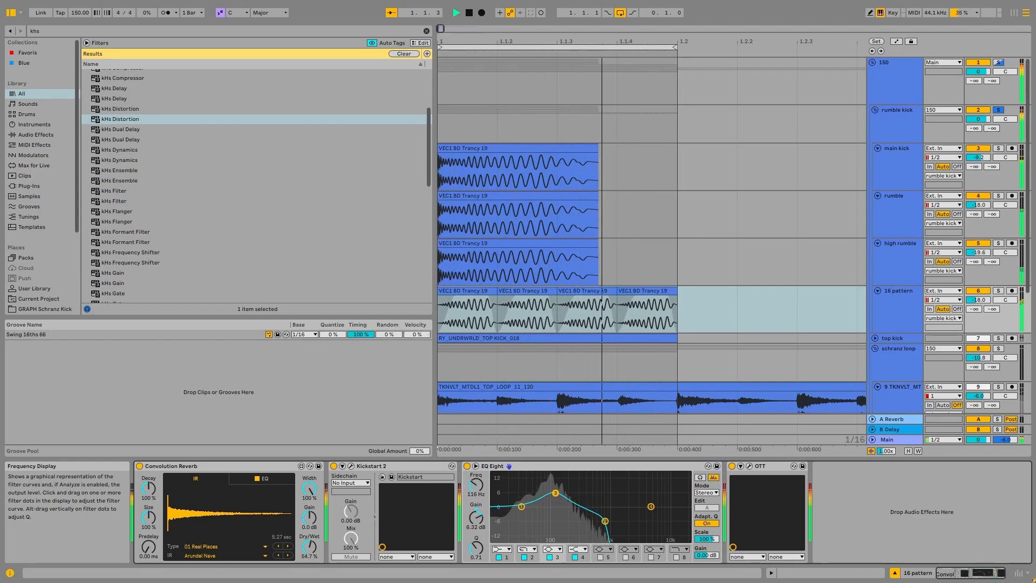
key(space)
Step: Unfold and solo the top kick track, search the browser for top ry und, and replace its sample with RY_UNDRWRLD_TOP KICK_013
click(875, 109)
click(877, 120)
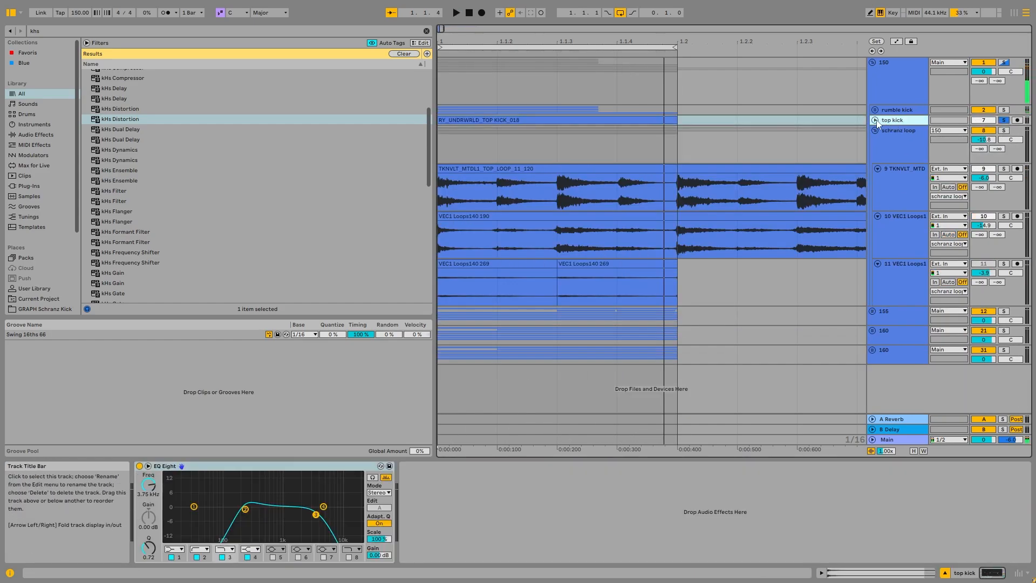
click(875, 120)
click(112, 32)
text(top)
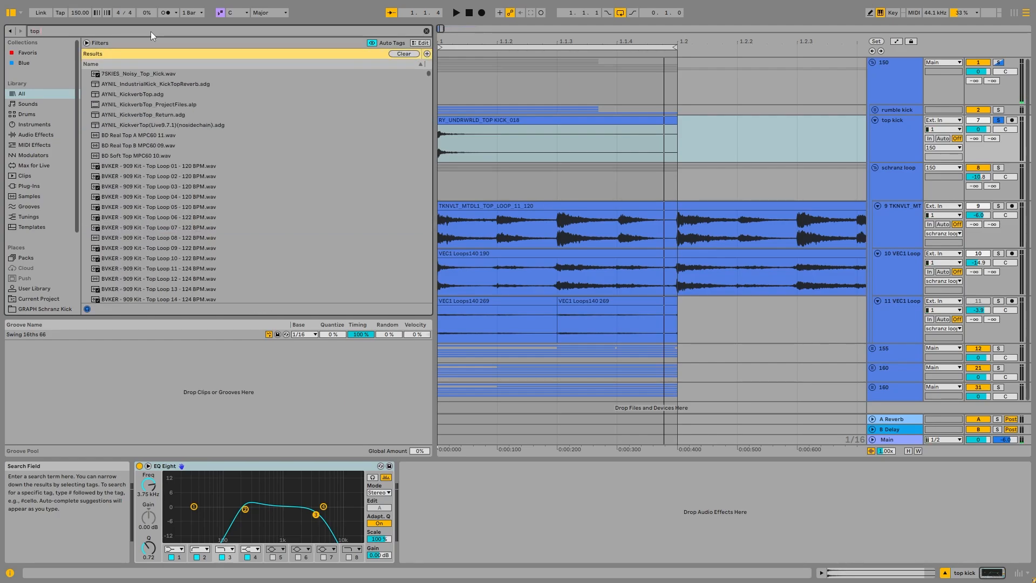
text( ry und)
click(167, 171)
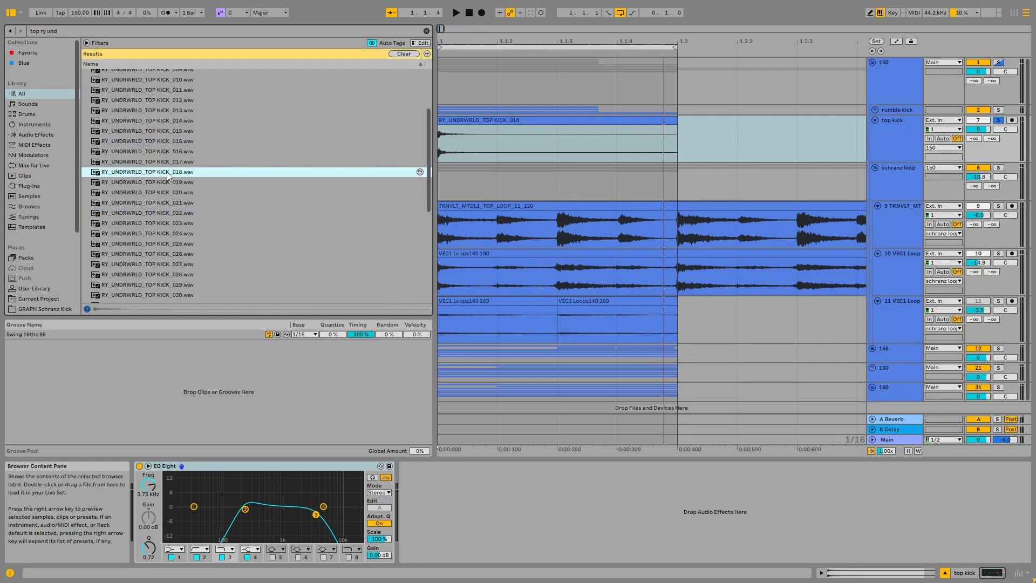
click(196, 129)
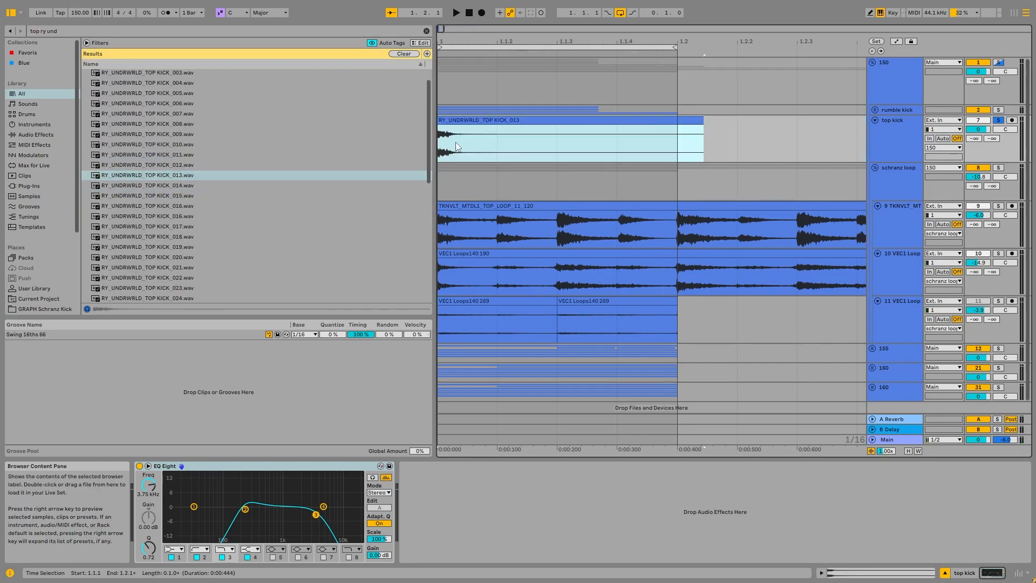
Step: Play the top kick with the rumble kick, setting the top kick's volume to -3.5 dB and its EQ Eight high cut to 1.78 kHz
key(space)
click(999, 109)
click(888, 141)
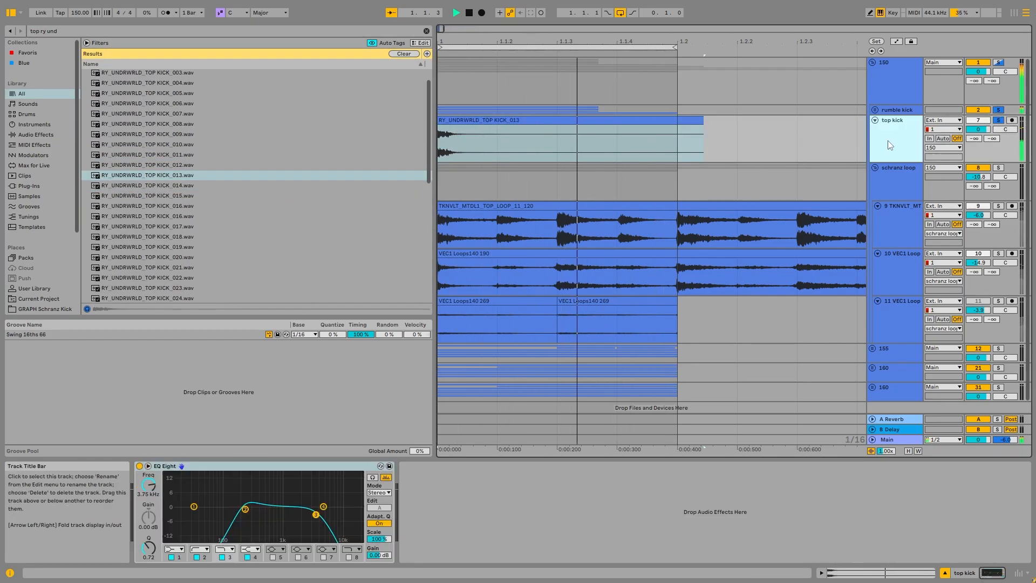
drag(978, 129, 978, 138)
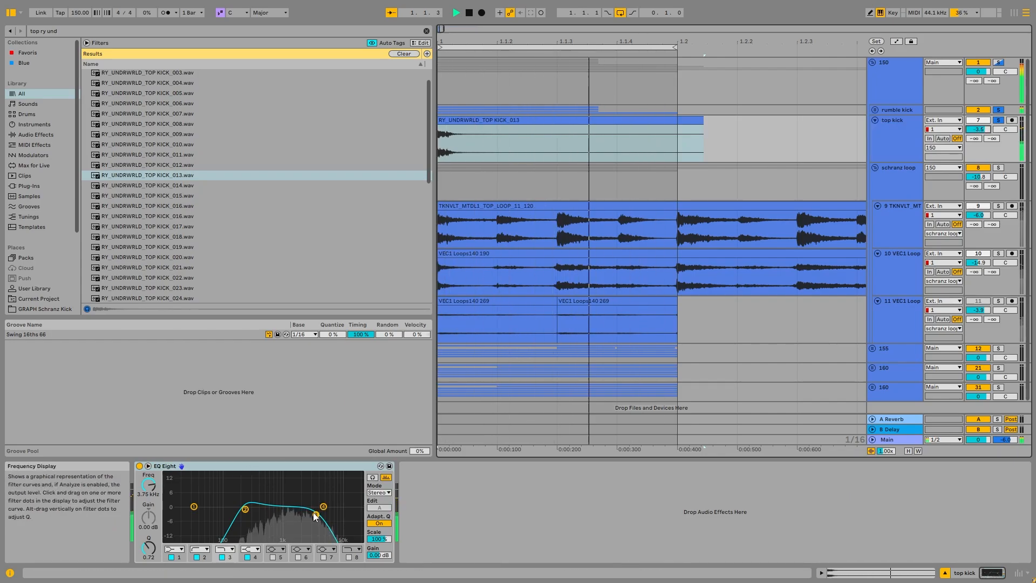
drag(315, 517, 299, 518)
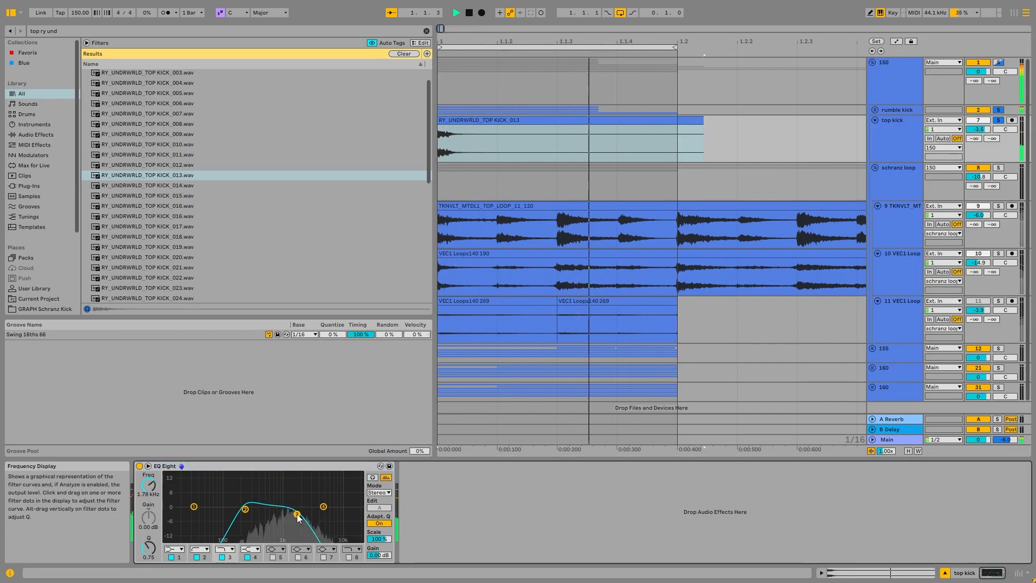
click(875, 120)
key(space)
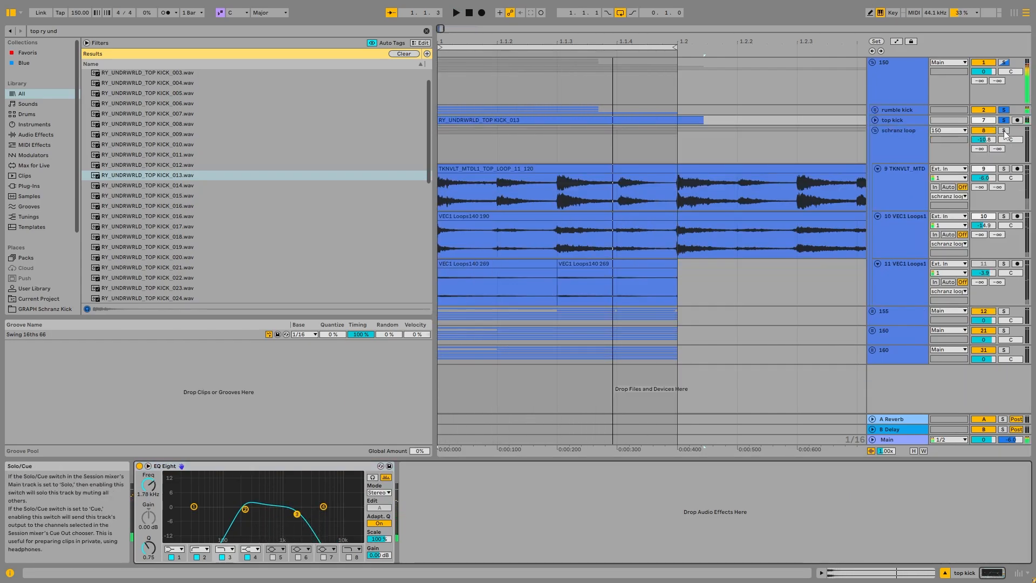
Step: Solo the schranz loop group, set its Shifter's coarse frequency to -794 Hz, and play it within the full soloed 150 group
click(1004, 131)
click(902, 154)
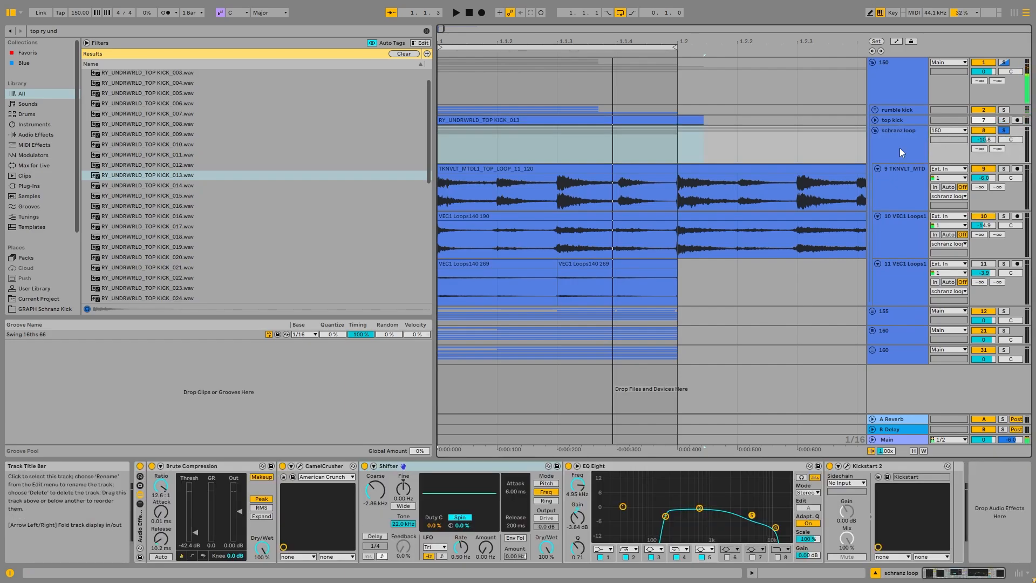
key(space)
key(space)
drag(375, 491, 375, 486)
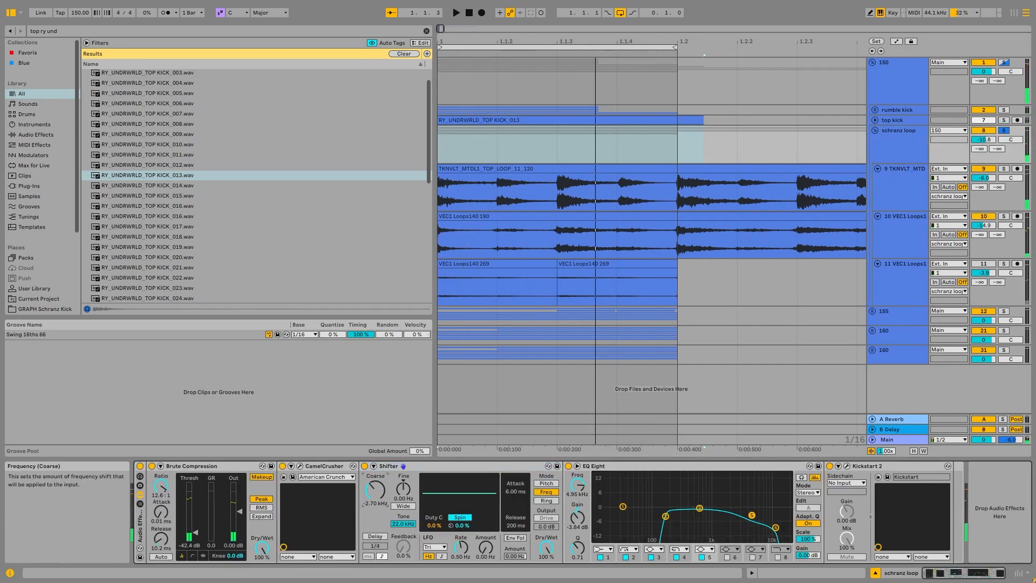
key(space)
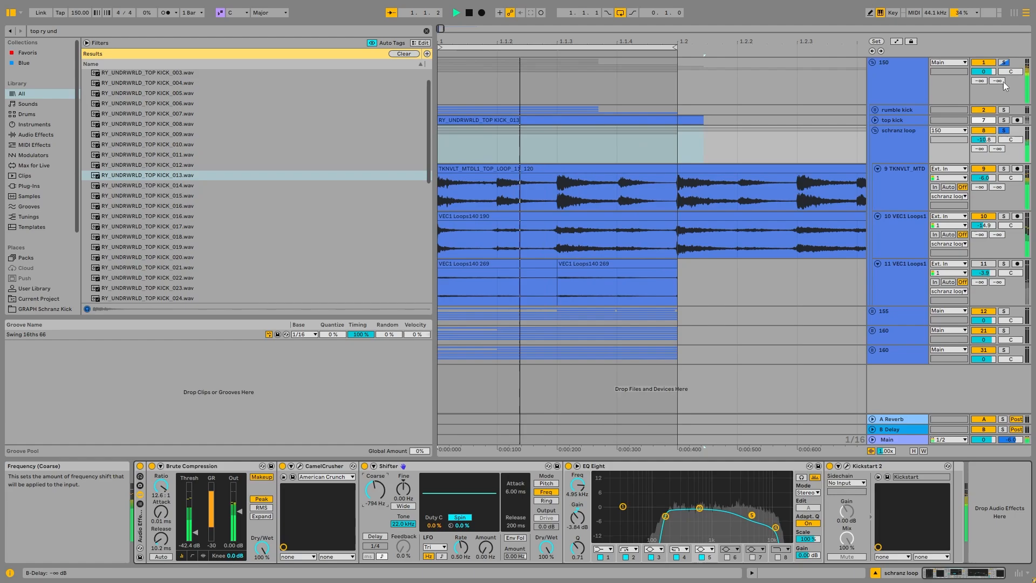
click(1004, 62)
click(898, 147)
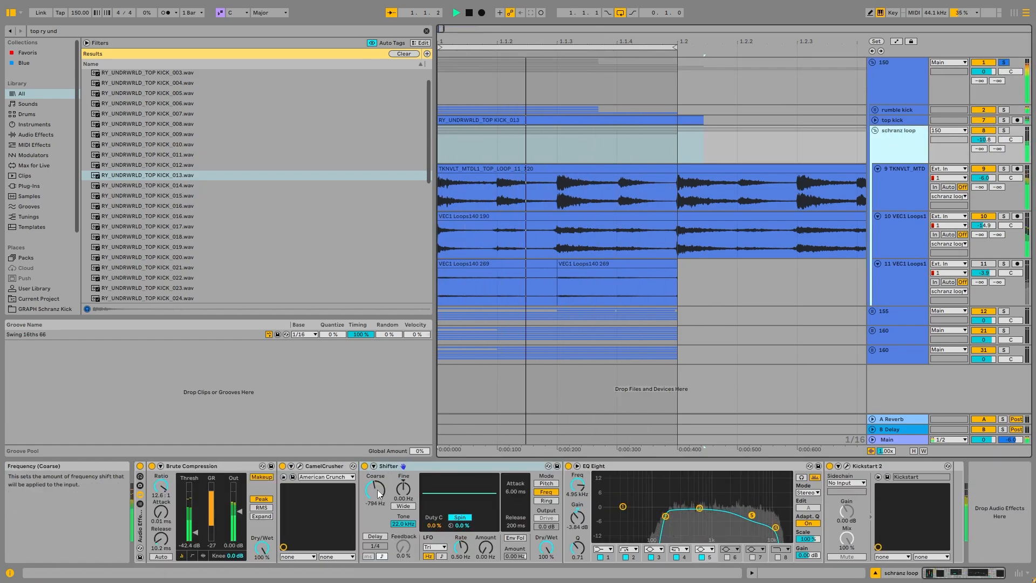
Step: Set the coarse frequency of the schranz loop group's Shifter to -2.54 kHz while the 150 group plays
drag(376, 490, 377, 507)
click(543, 168)
key(space)
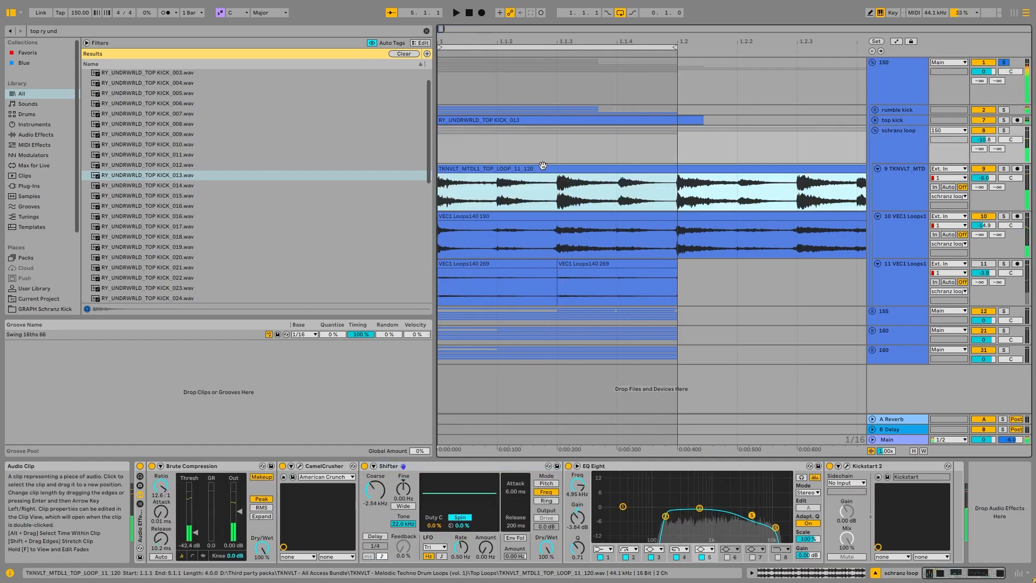
Step: Examine the TKNVLT top loop clip's sample settings and the effects on the individual schranz loop tracks
double_click(543, 167)
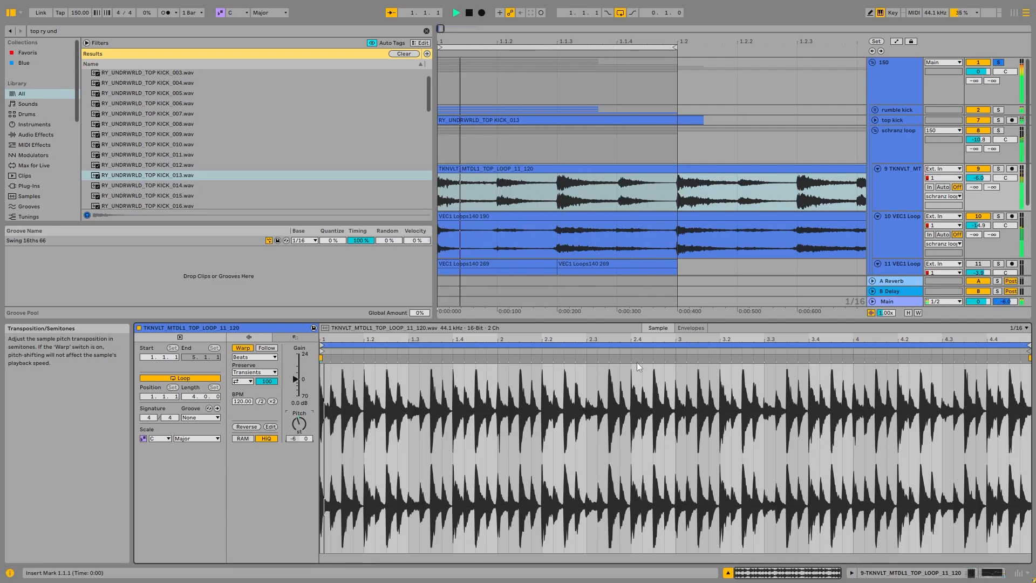
click(896, 227)
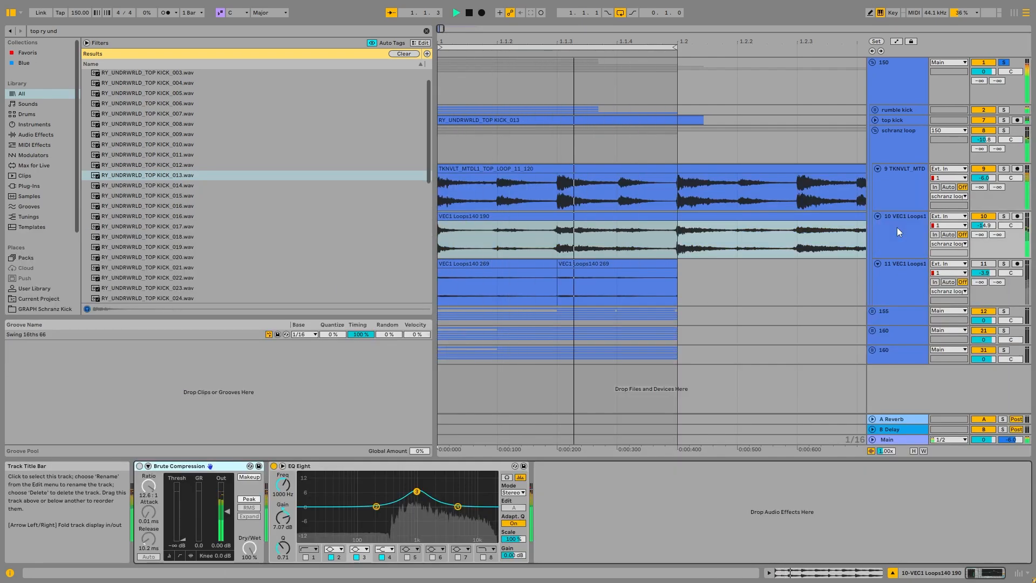
click(906, 188)
click(891, 151)
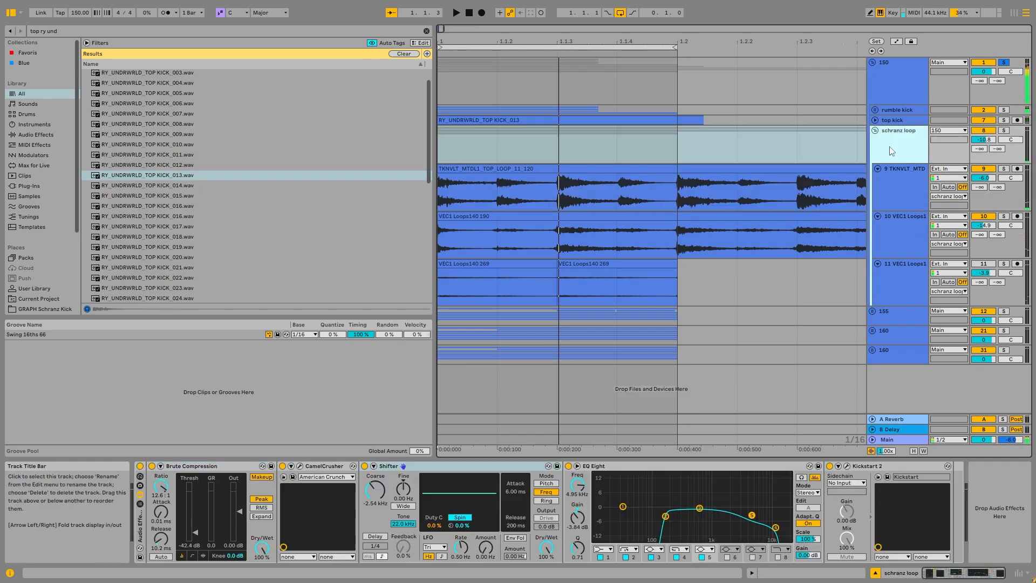
Step: Search the browser for eq and add an EQ Eight at the start of the schranz loop group's effect chain
click(126, 30)
text(eq)
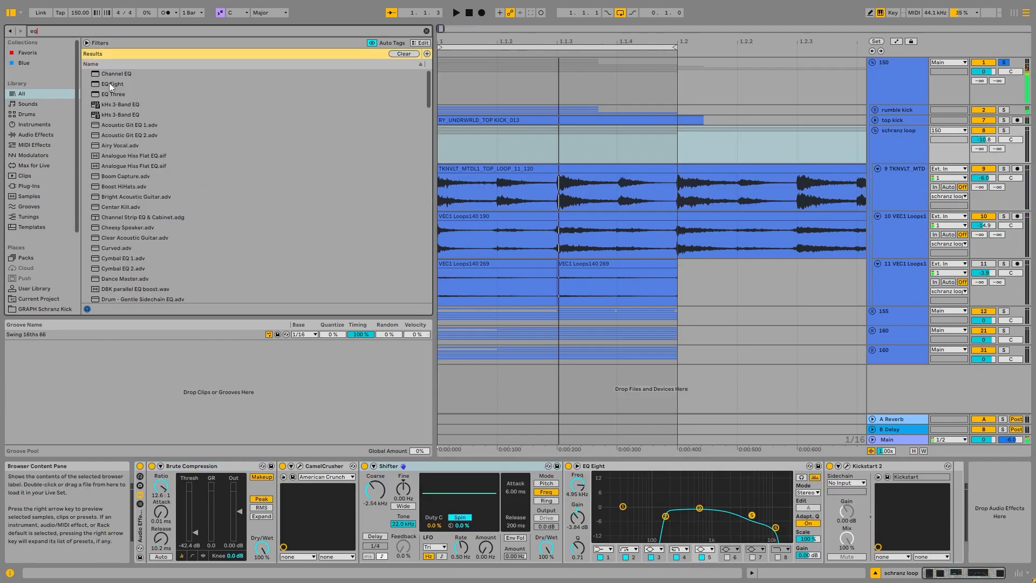
click(109, 83)
drag(209, 490, 213, 502)
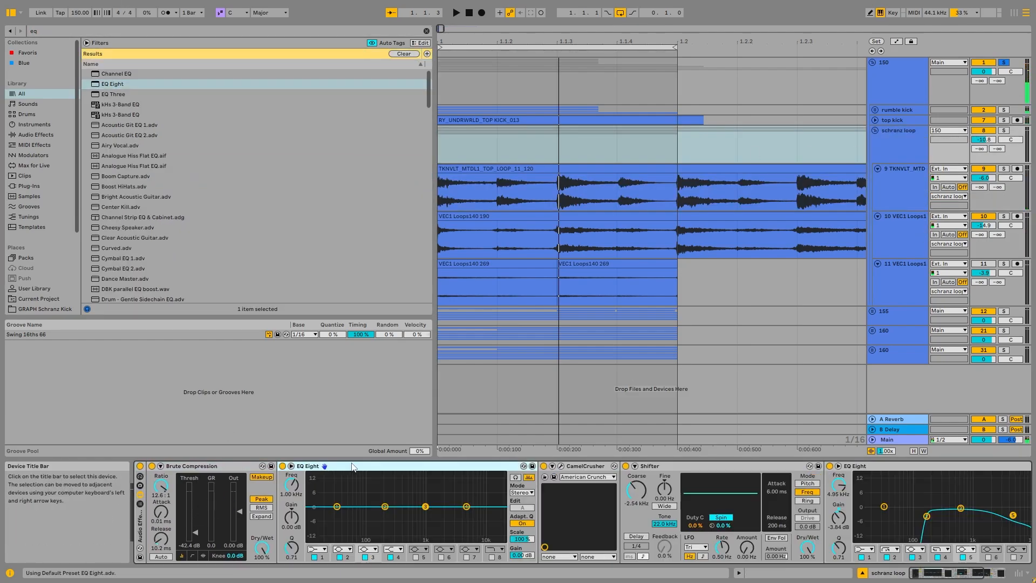
Step: Cut about 13.3 dB near 2.45 kHz and boost about 5.3 dB near 774 Hz in the new EQ Eight
drag(294, 506, 317, 535)
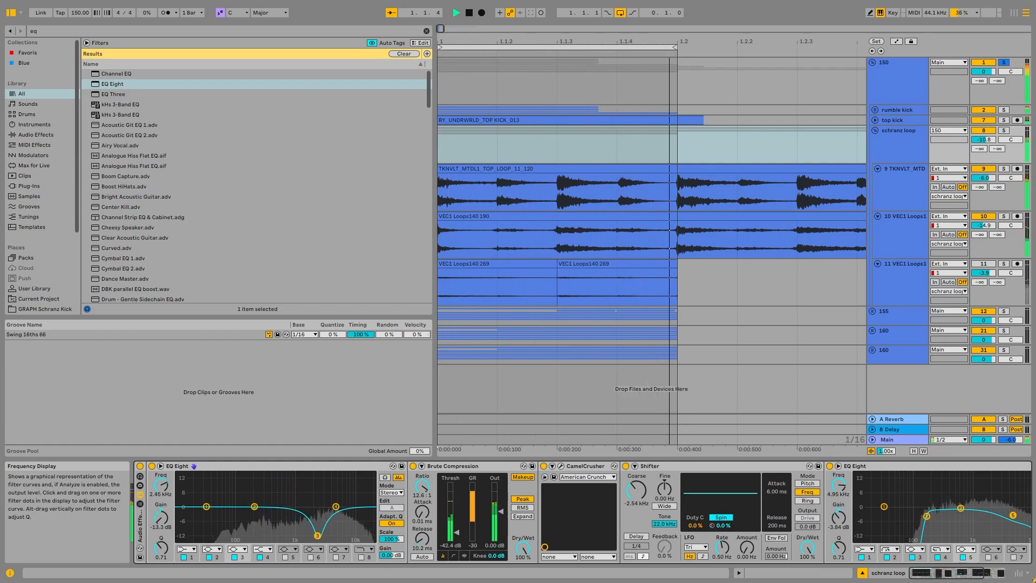
drag(254, 506, 288, 495)
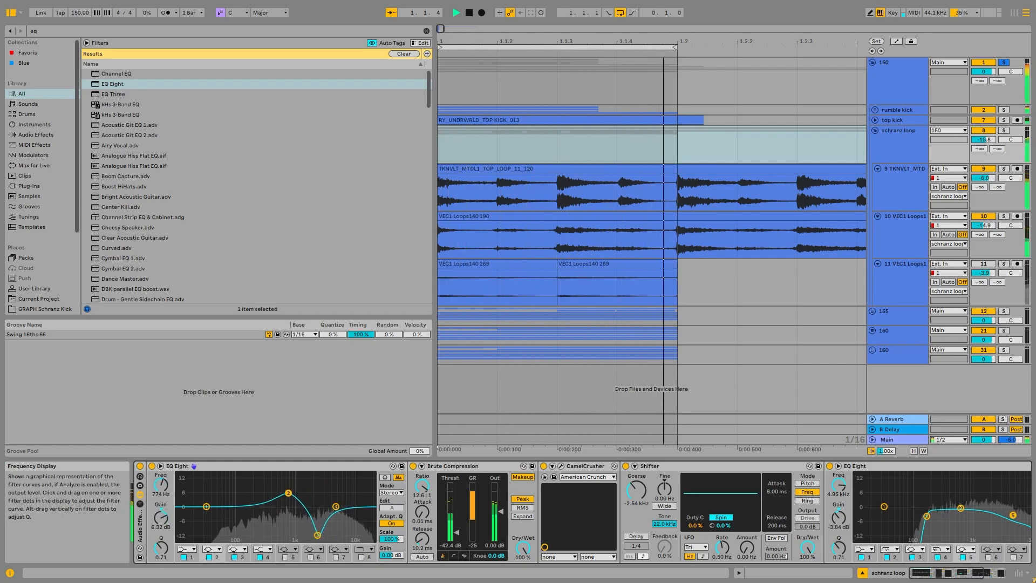
key(space)
Step: Search for top loop, replace the TKNVLT clip with KSHMR_Top_Loop_16_110.wav, and play it within the group
click(912, 194)
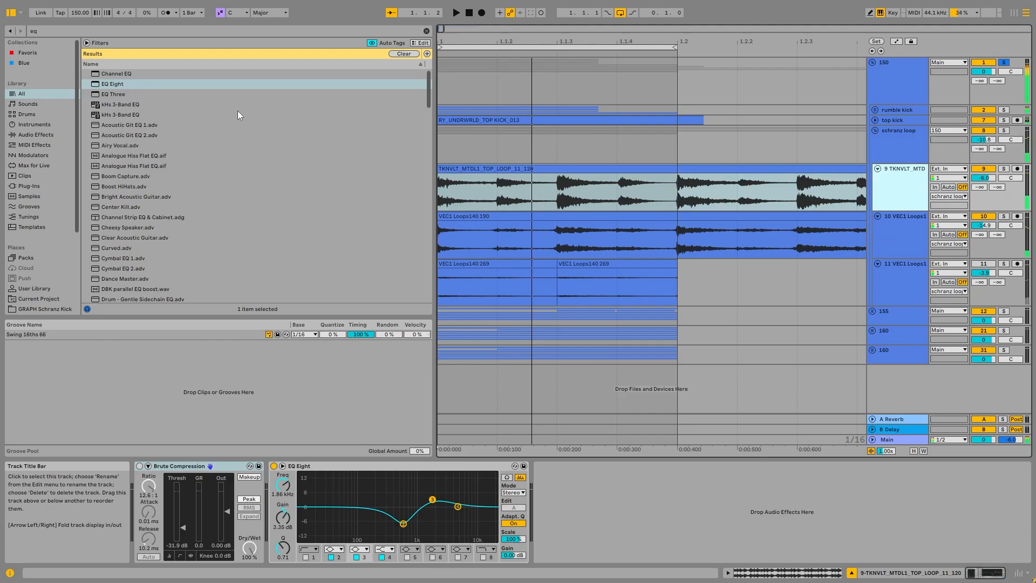
click(193, 32)
text(top loop)
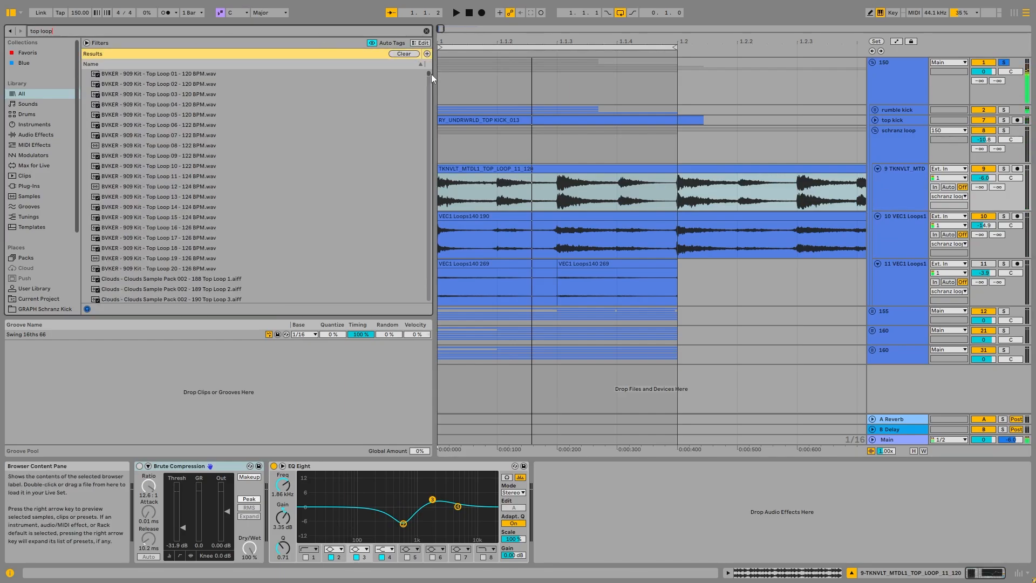
drag(432, 74, 431, 169)
drag(142, 194, 448, 194)
key(space)
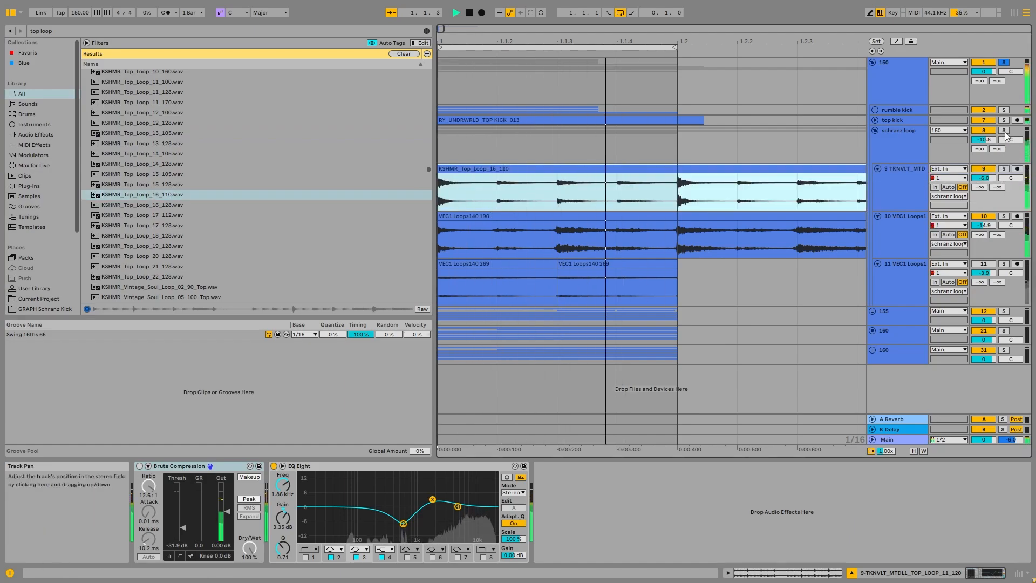
click(986, 169)
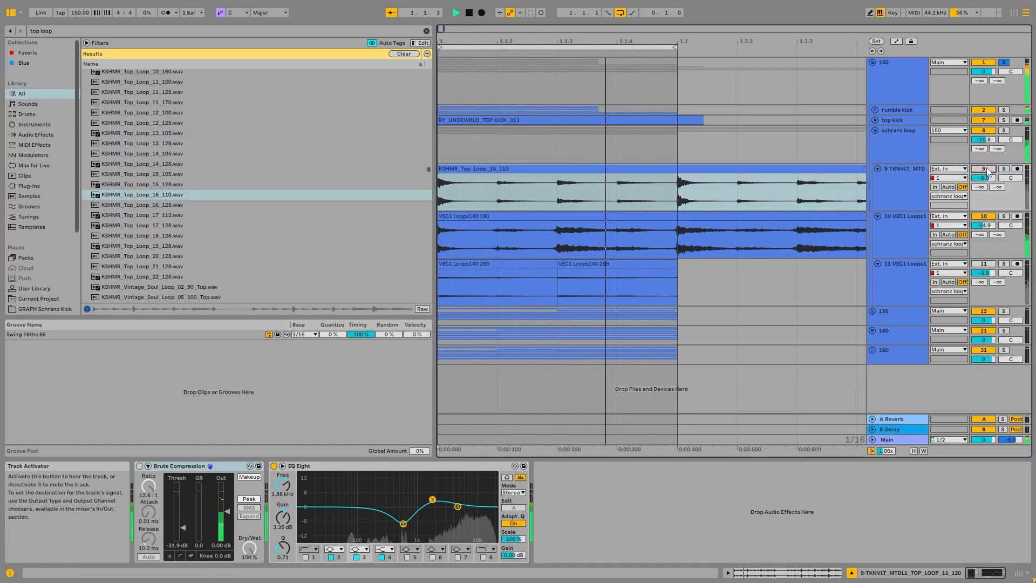
click(894, 187)
Step: Replace the second loop with VEC1 Loops140 103.wav, setting its track volume to -4.1 dB and the first loop's to -1.3 dB
click(586, 227)
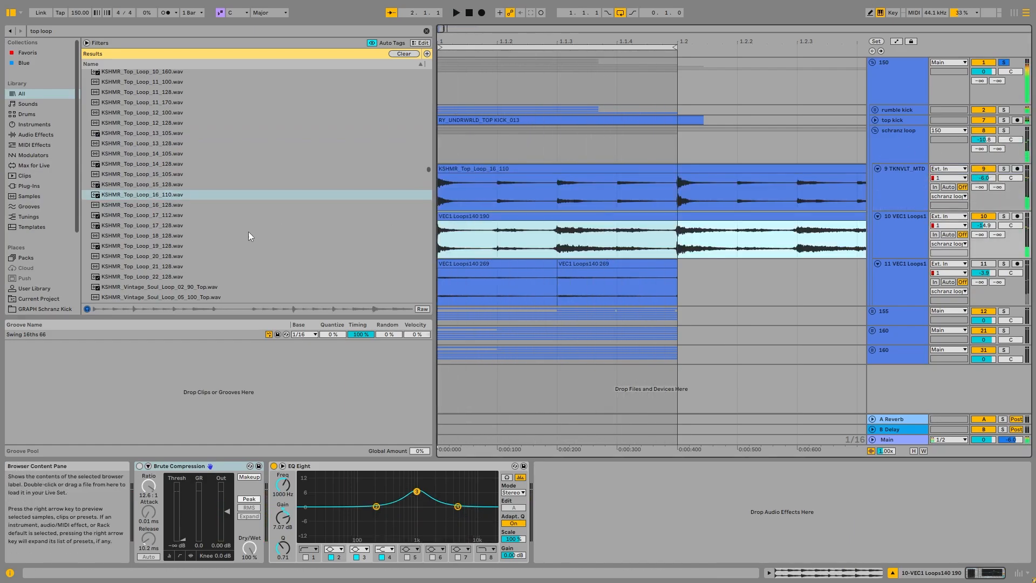
click(80, 29)
text(vec1 loop)
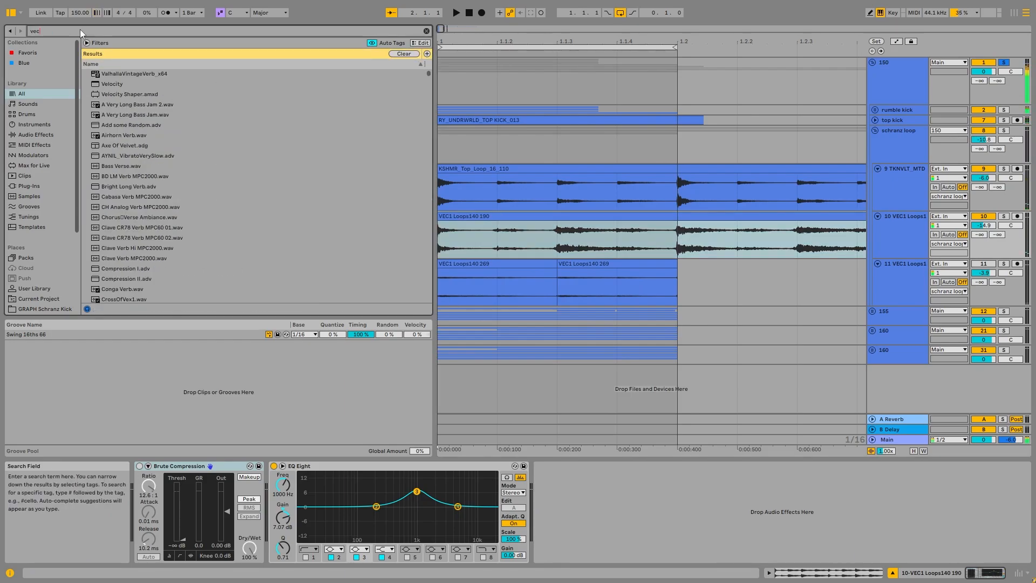
drag(133, 175, 513, 235)
drag(984, 225, 983, 172)
key(space)
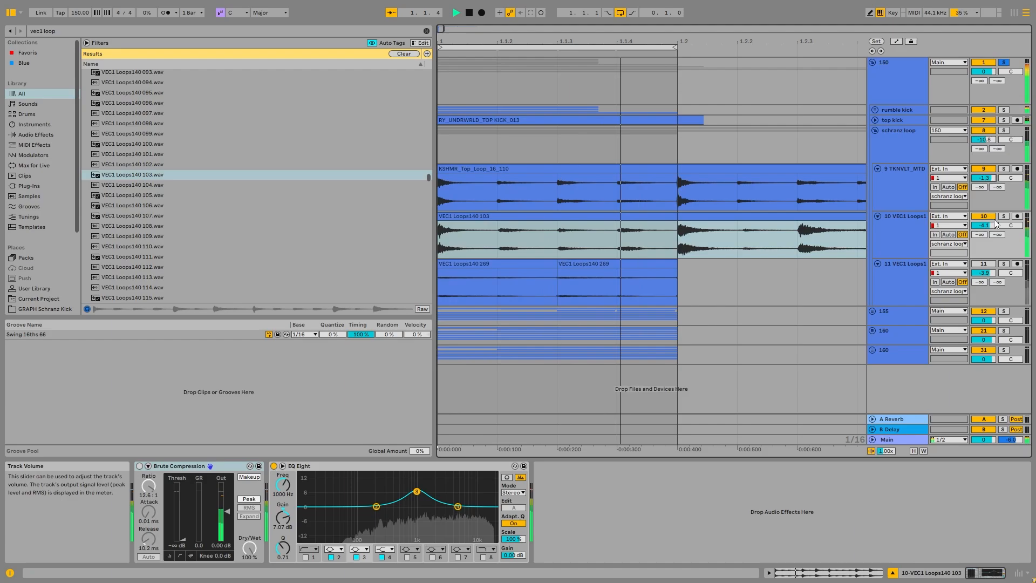
Step: Solo the schranz loop group and listen to it with its Shifter bypassed
click(467, 184)
click(899, 130)
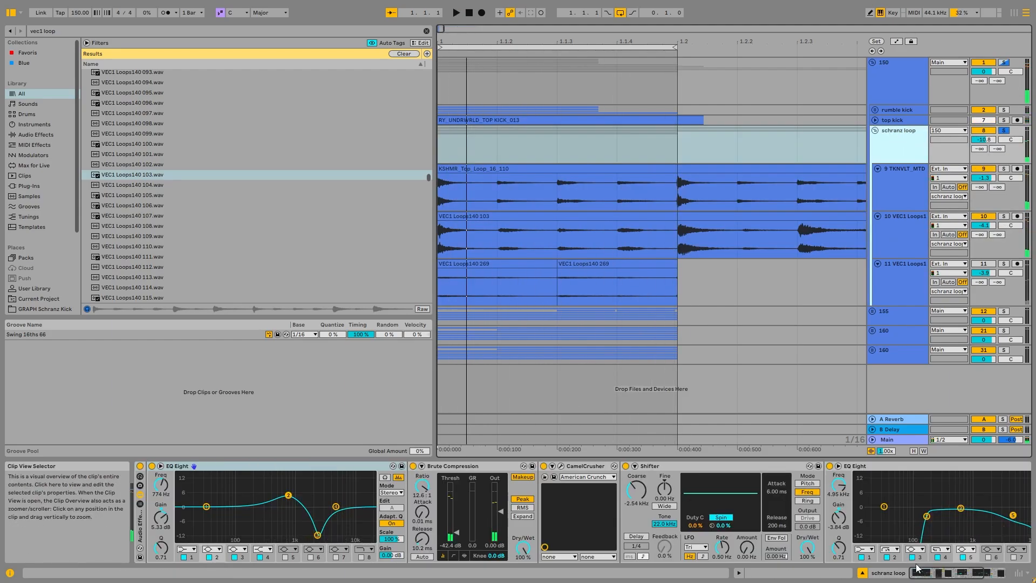
scroll(788, 539, right, 3)
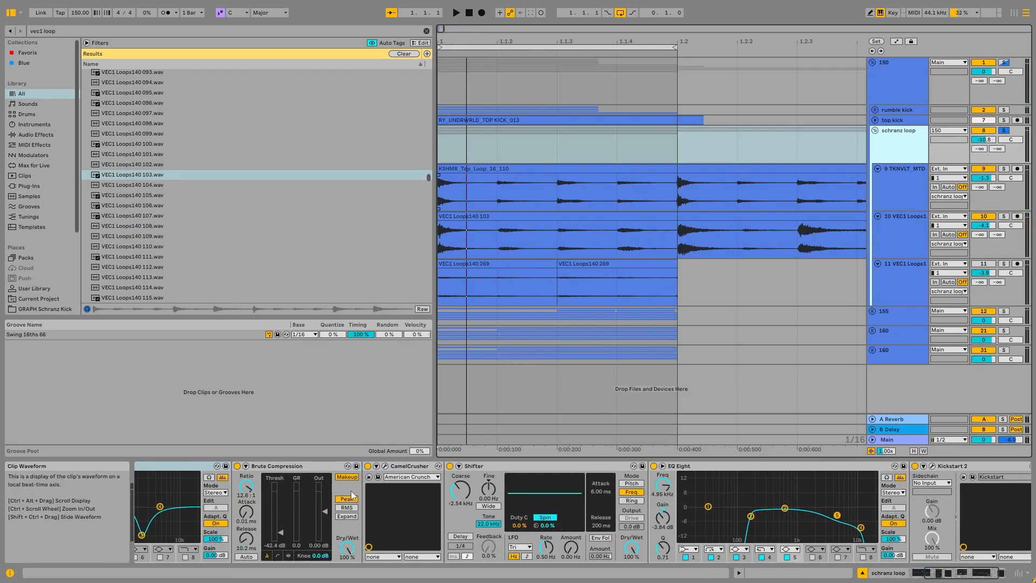
click(478, 466)
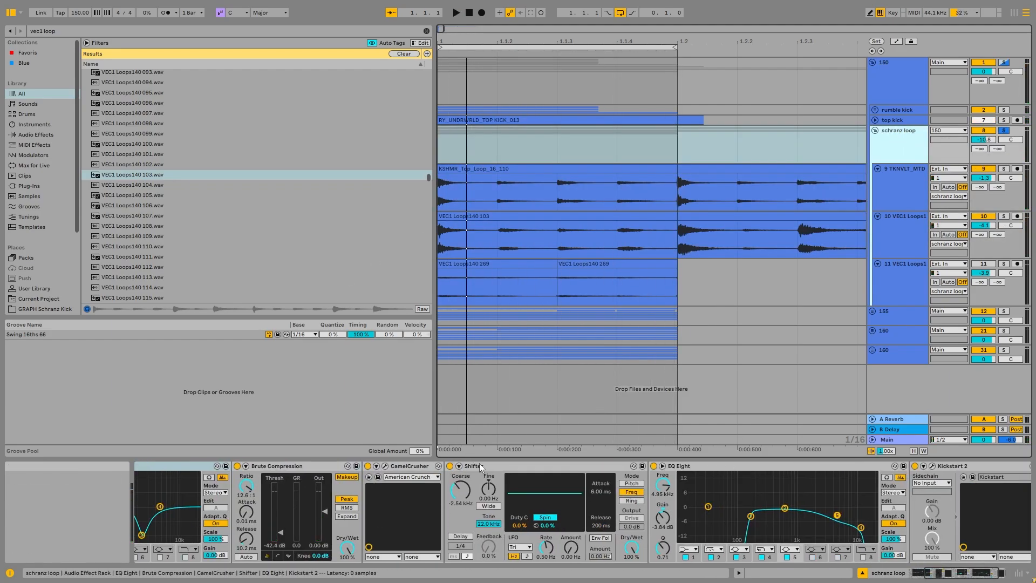
key(space)
click(449, 466)
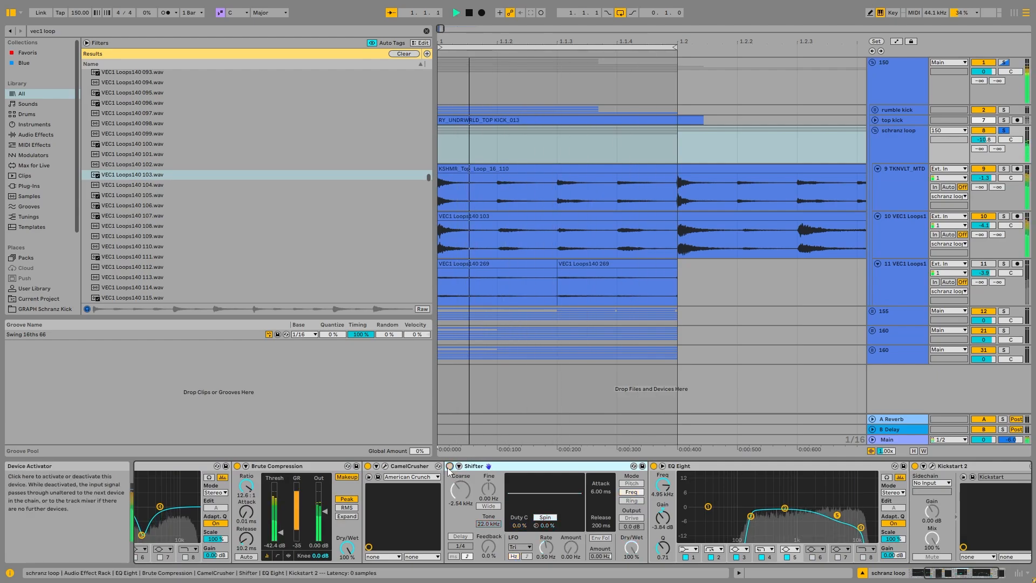
key(space)
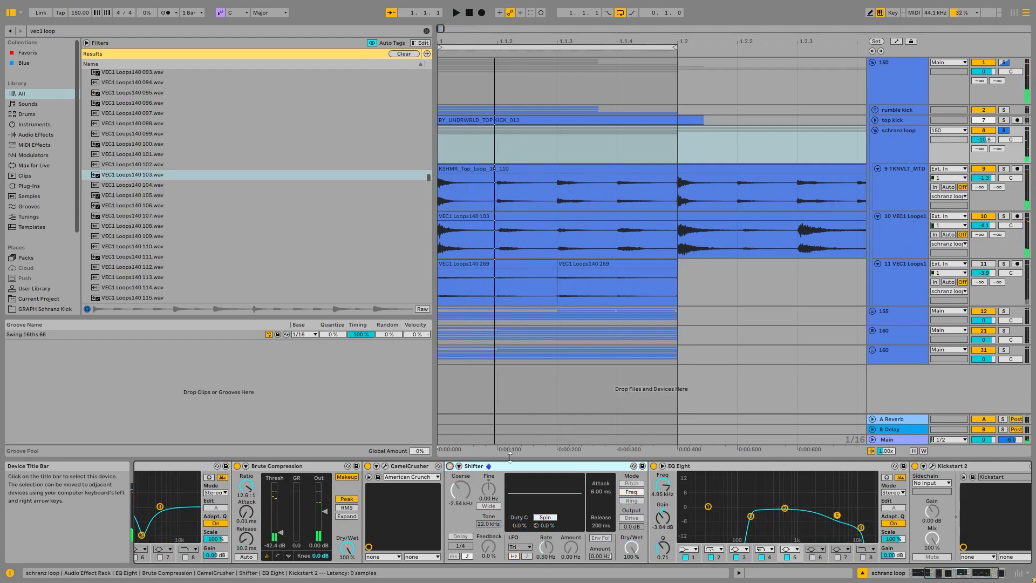
Step: Return to the soloed 150 group and reactivate the schranz loop's Shifter with a coarse frequency of about -6.25 kHz
click(1004, 63)
key(space)
click(899, 147)
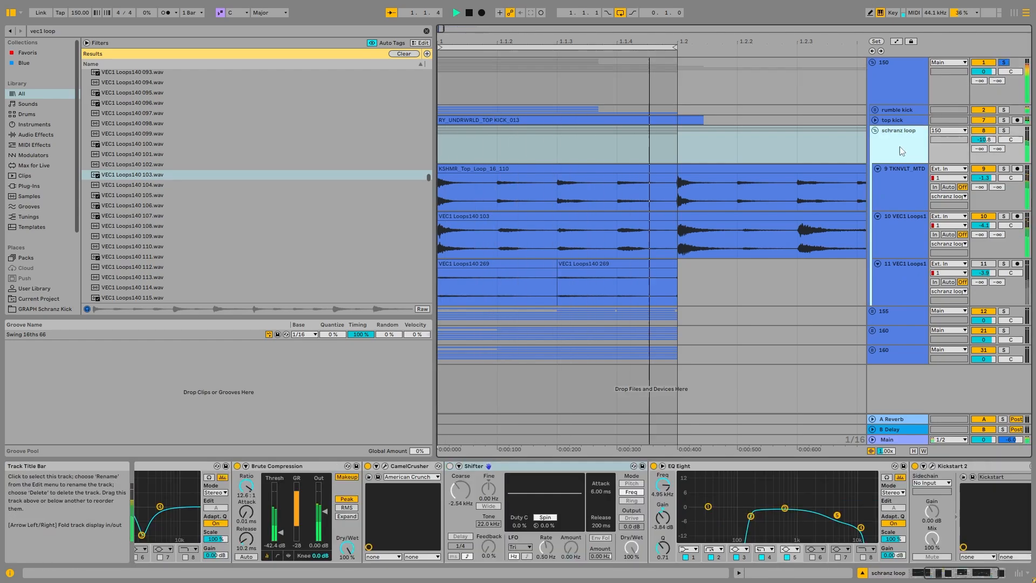
click(450, 466)
mouse_move(461, 490)
mouse_down()
mouse_move(461, 479)
mouse_move(460, 502)
mouse_up()
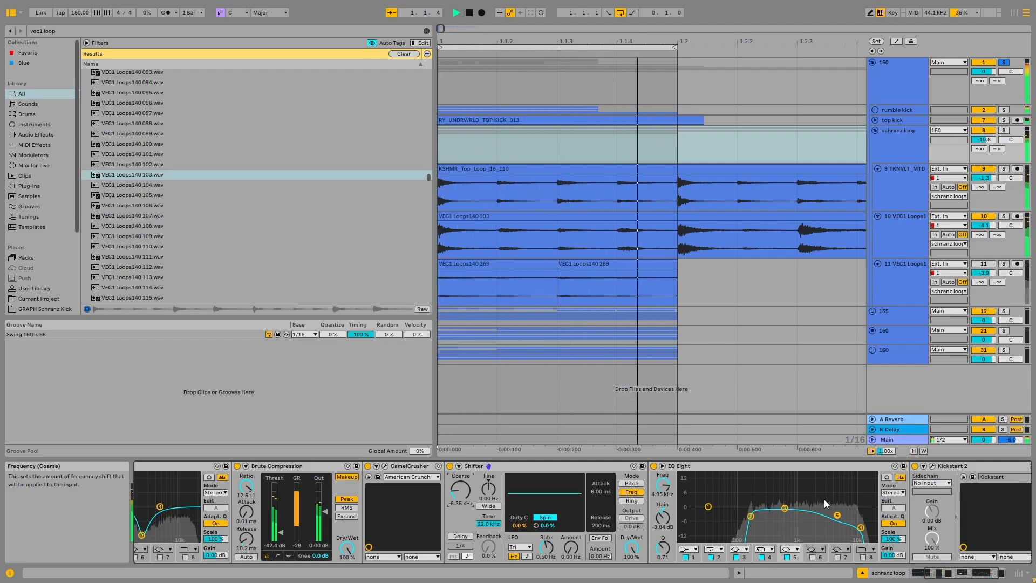
Step: Cut about 5.1 dB near 4.17 kHz in the EQ Eight after the schranz loop's Shifter
drag(838, 515, 840, 503)
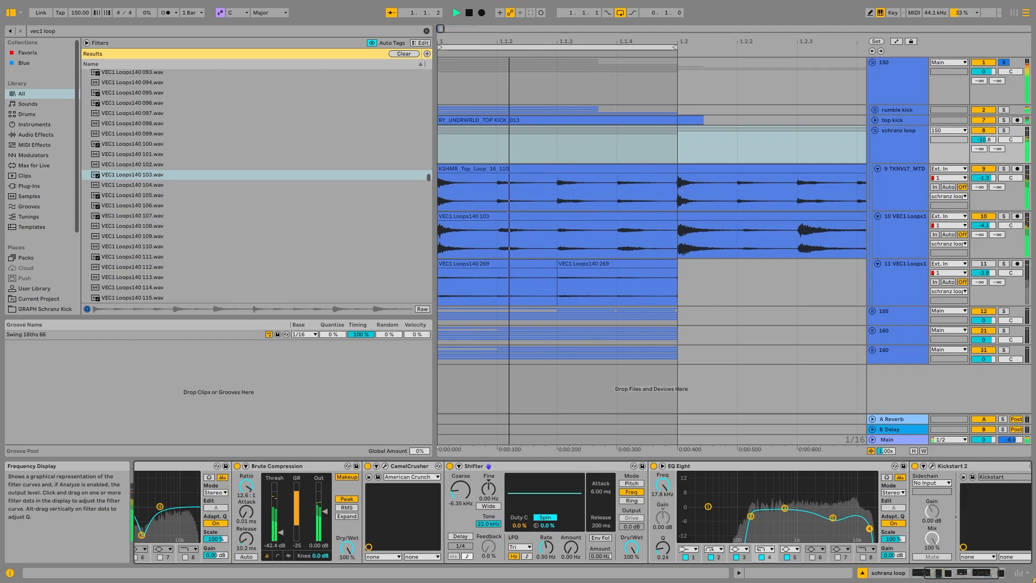
click(833, 518)
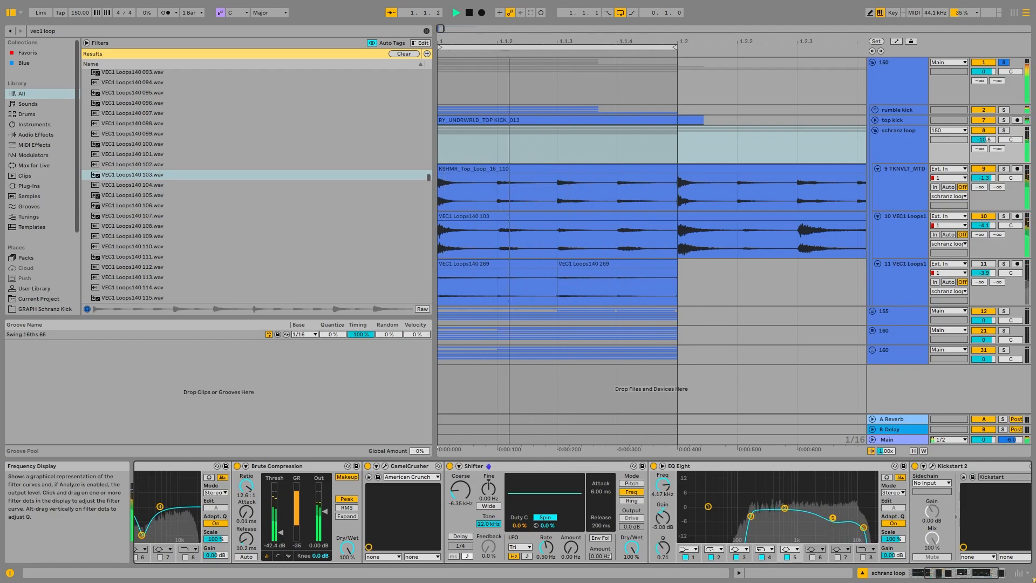
click(922, 160)
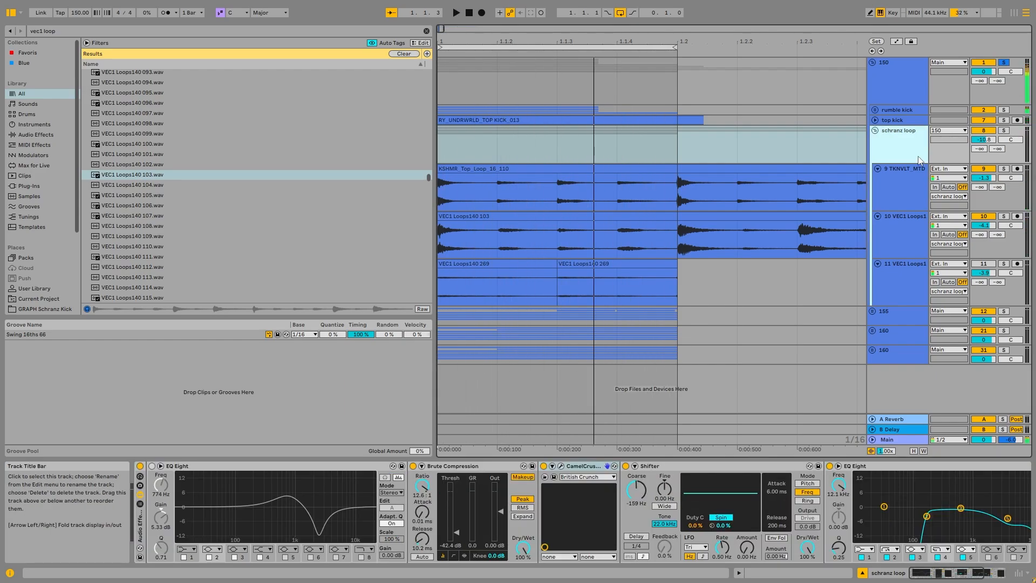
Step: Open the Decapitator in the 150 group's effect chain and play the full kick
click(904, 197)
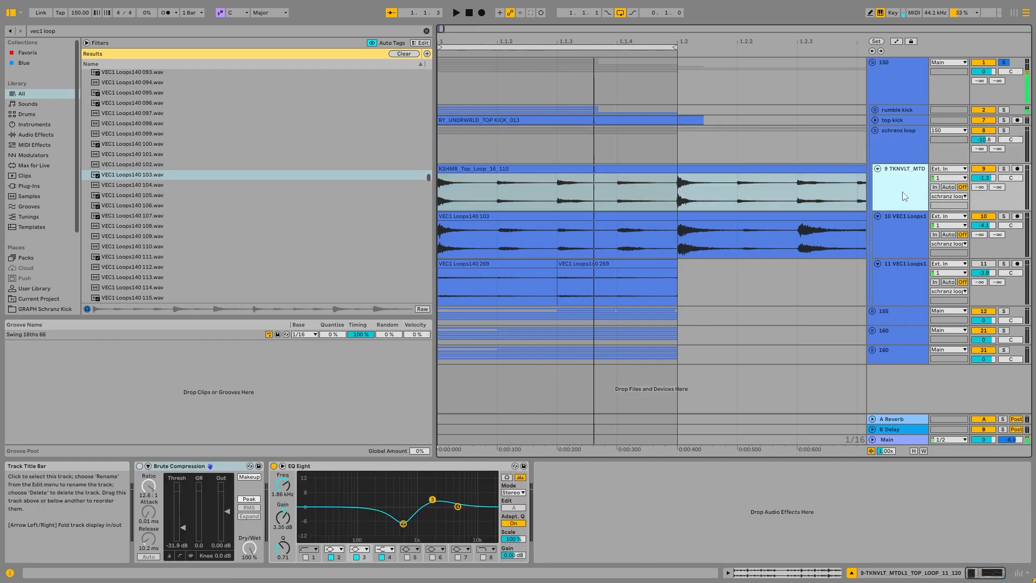
click(906, 146)
click(914, 76)
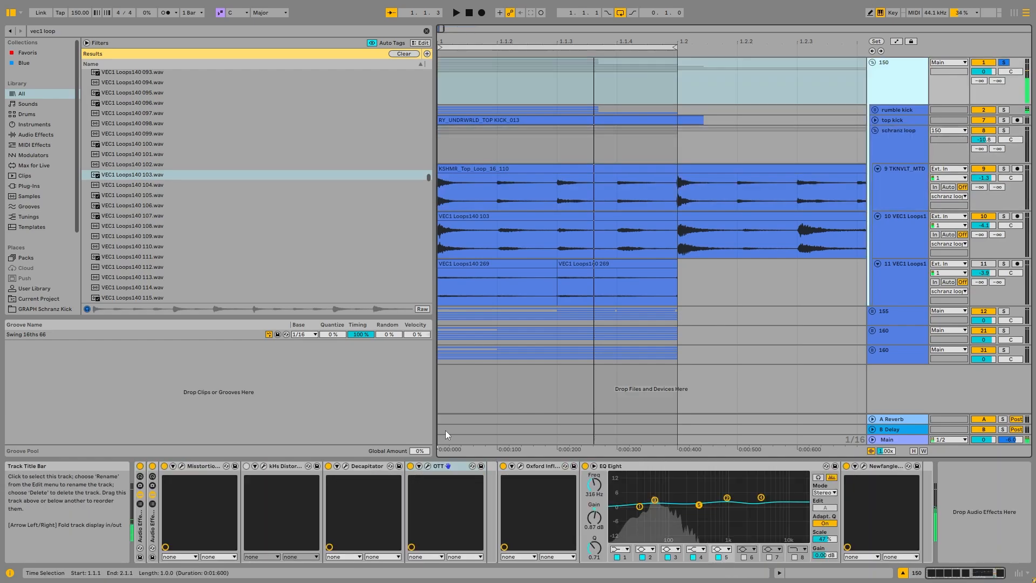
click(346, 467)
key(space)
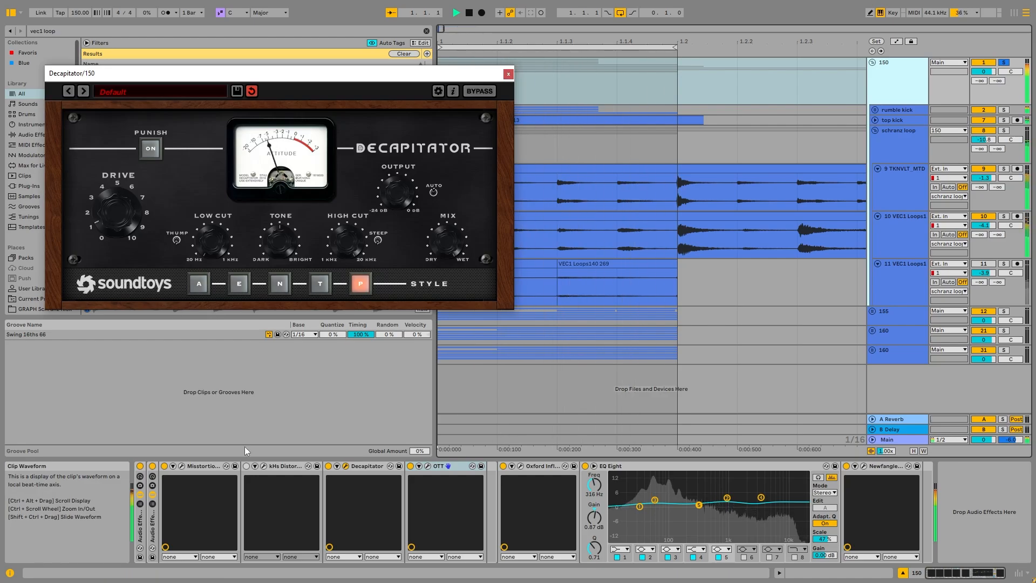
Step: Replace Misstortion 2 with kHs Distortion in the 150 group's active chain, using Overdrive mode with a lowered drive
click(264, 466)
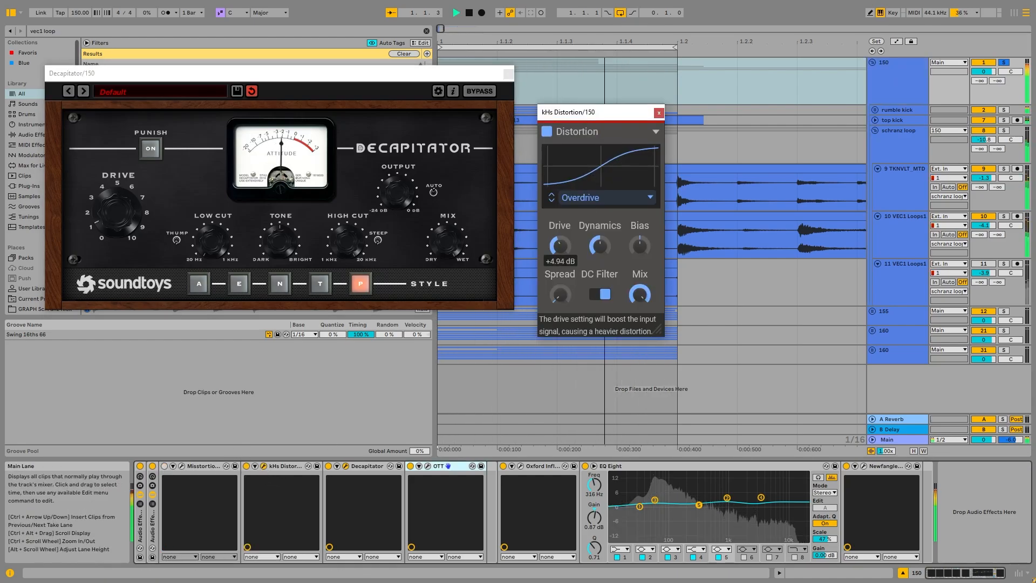
drag(560, 246, 560, 253)
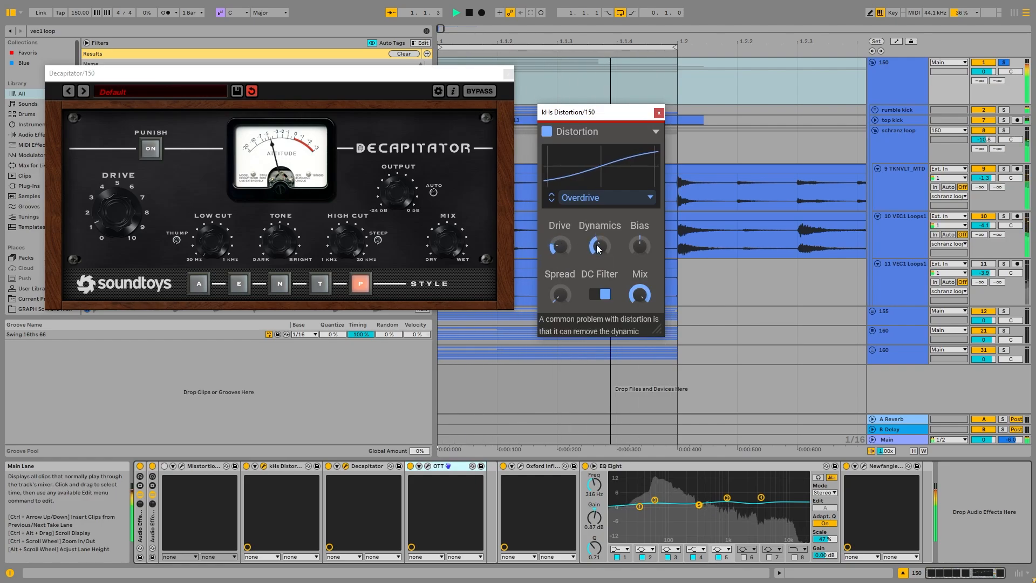
click(659, 112)
click(508, 75)
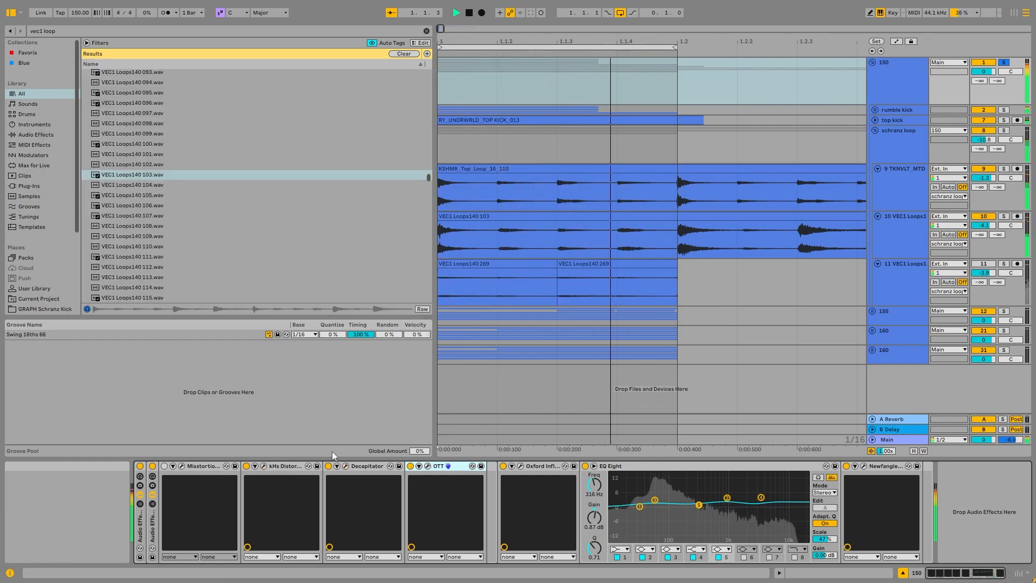
Step: Switch from Decapitator to Misstortion 2 on the 150 group, with Hard Clip at 7.6 dB and Soft Clip at 10.4 dB
click(164, 466)
click(183, 466)
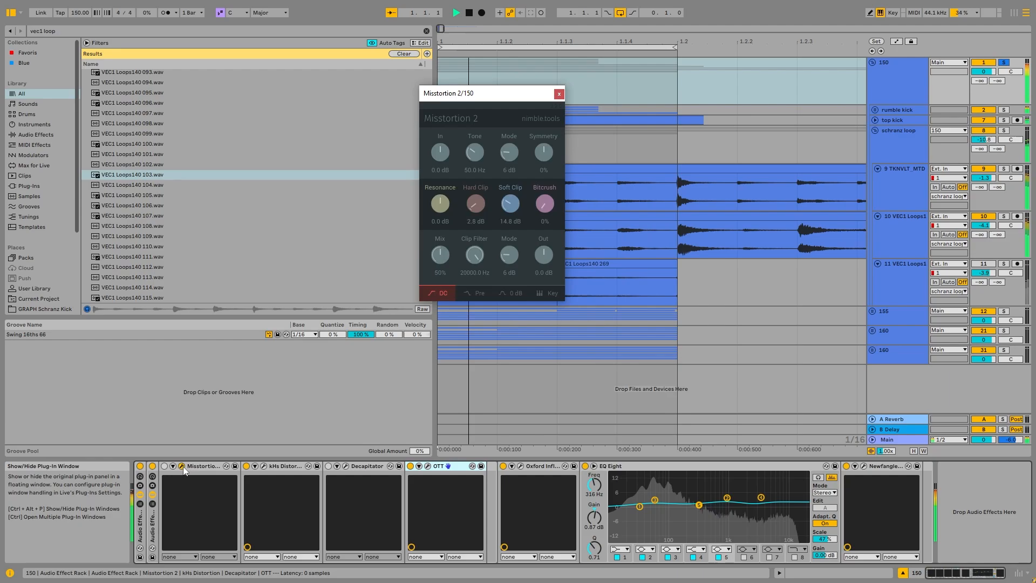
drag(478, 202, 513, 213)
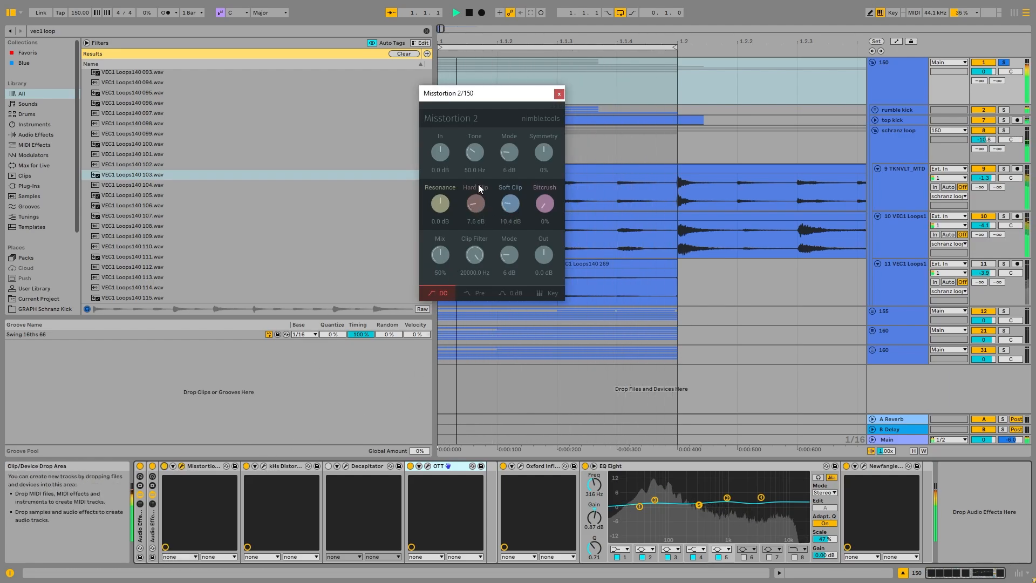
click(559, 94)
Step: Fold and unfold the 150 group, and show the rumble kick group's effect chain
click(873, 63)
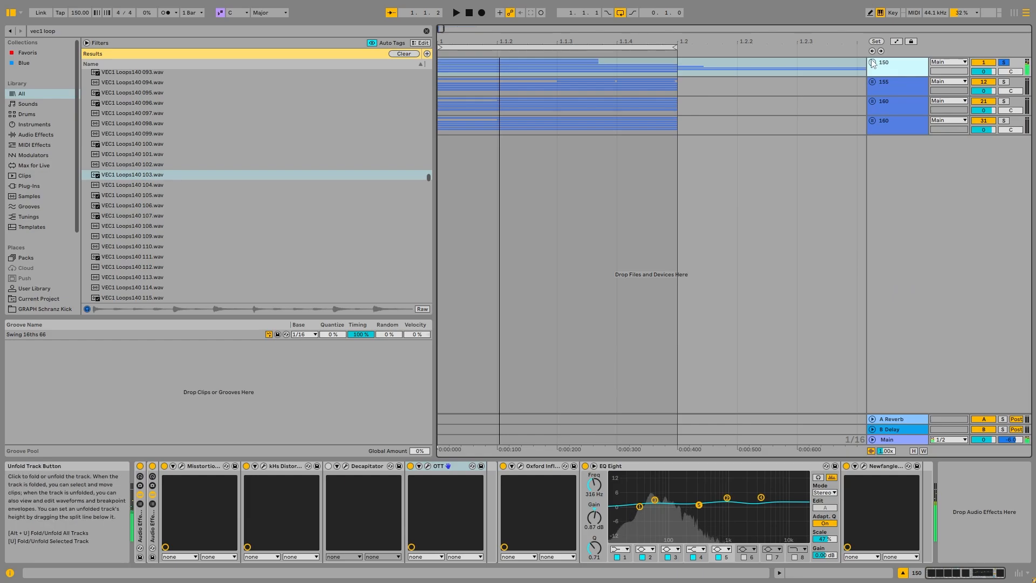
click(873, 62)
click(902, 111)
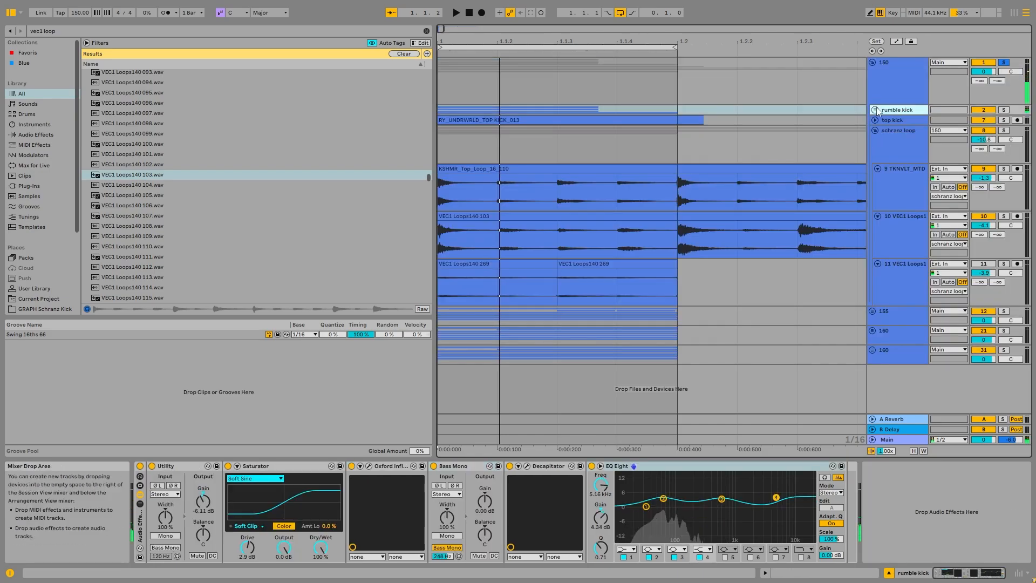
Step: Unfold the rumble kick group and replace the main kick's sample with VEC1 BD Trancy 31 from the trancy bd results
click(875, 110)
click(888, 151)
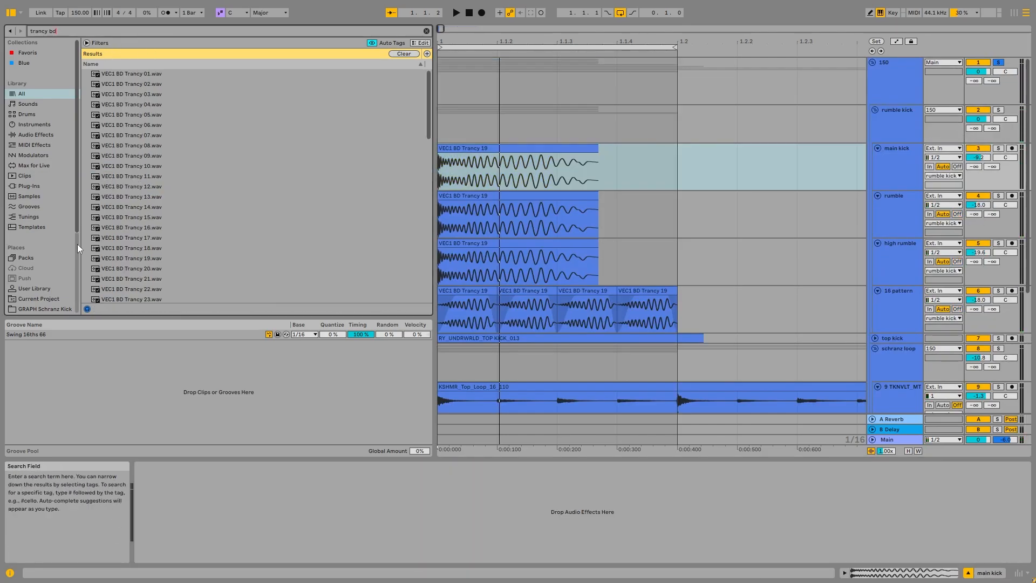
click(147, 199)
scroll(216, 207, down, 3)
click(273, 206)
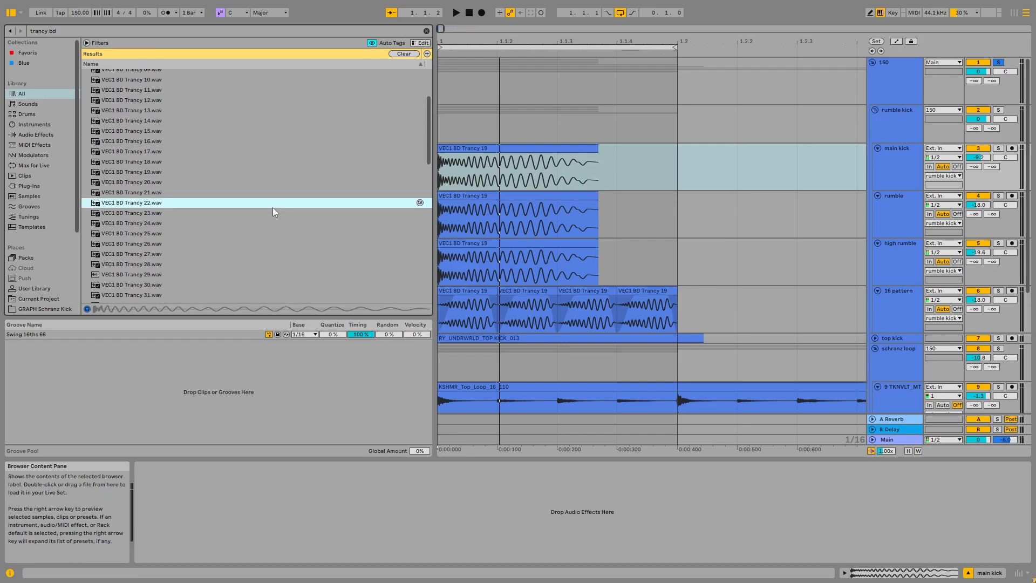
scroll(259, 207, down, 3)
click(231, 208)
drag(301, 180, 452, 169)
Step: Copy the VEC1 BD Trancy 31 clip to the rumble, high rumble and 16 pattern tracks and play the kick
key(ctrl+c)
click(486, 195)
key(ctrl+v)
click(488, 241)
key(ctrl+v)
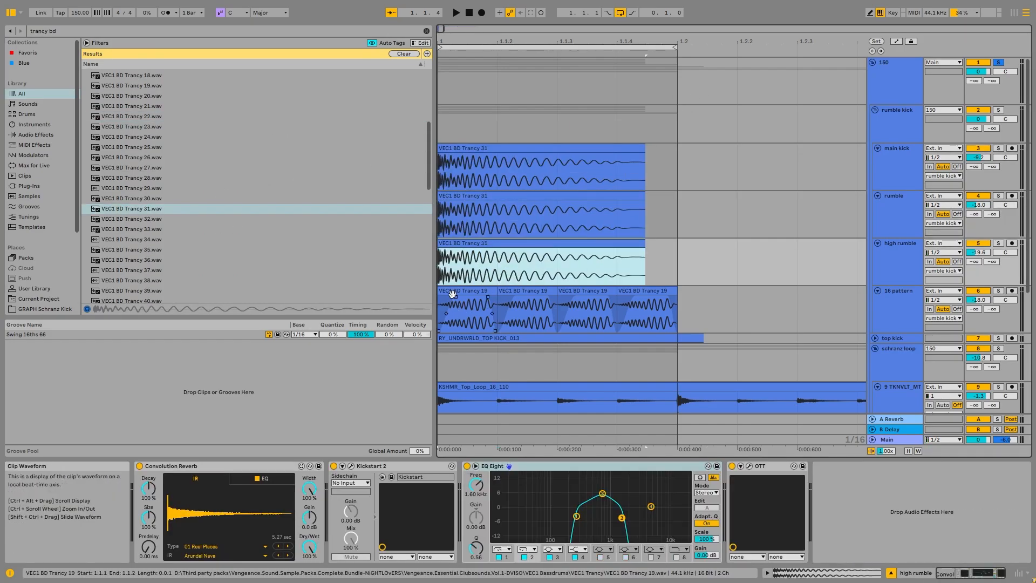
click(467, 309)
key(ctrl+v)
key(space)
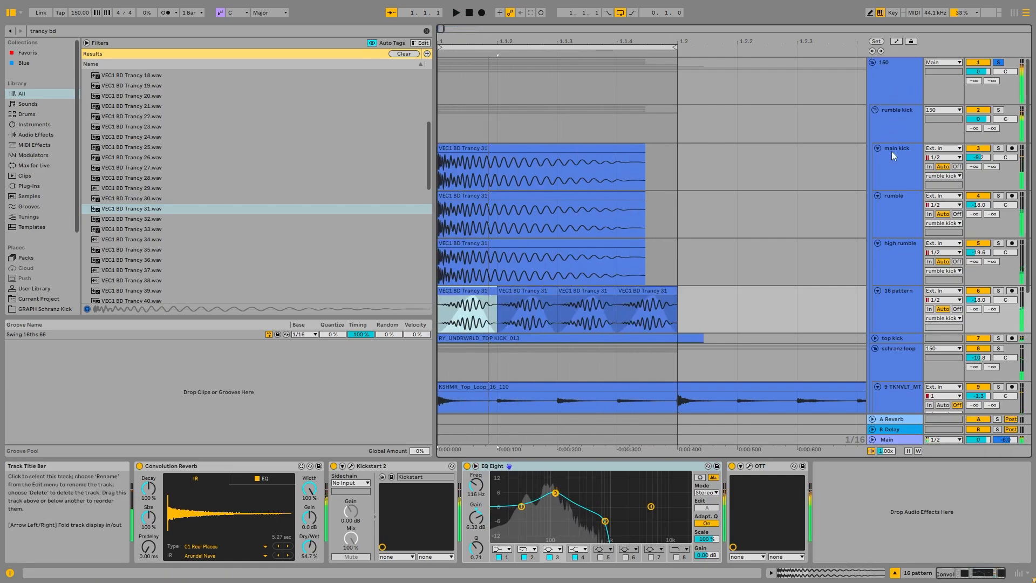
Step: Solo the main kick and add an EQ Eight to it with a band 4 high cut at 1.04 kHz
click(892, 151)
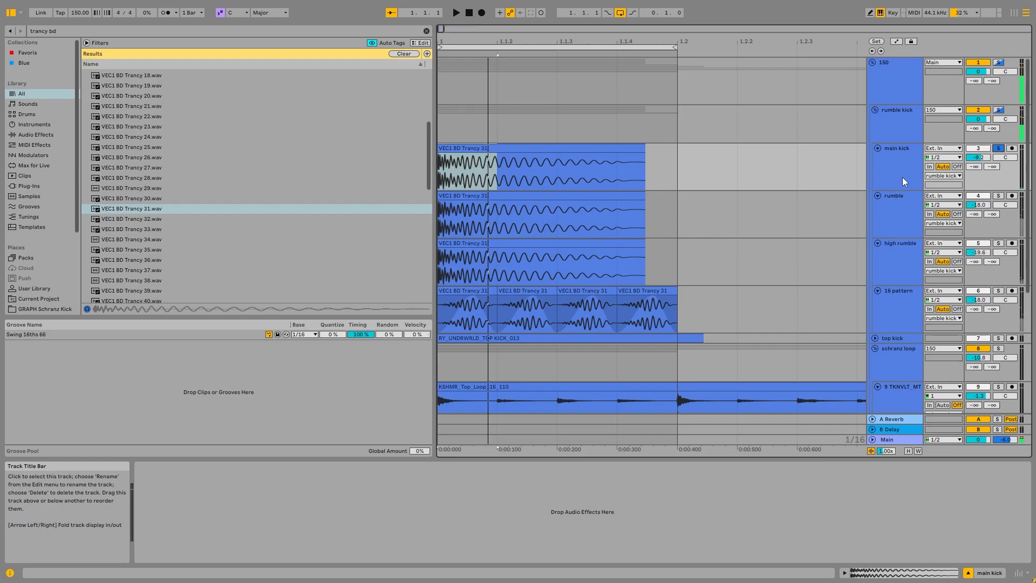
click(1000, 148)
click(84, 25)
double_click(77, 28)
key(ctrl+a)
text(eq)
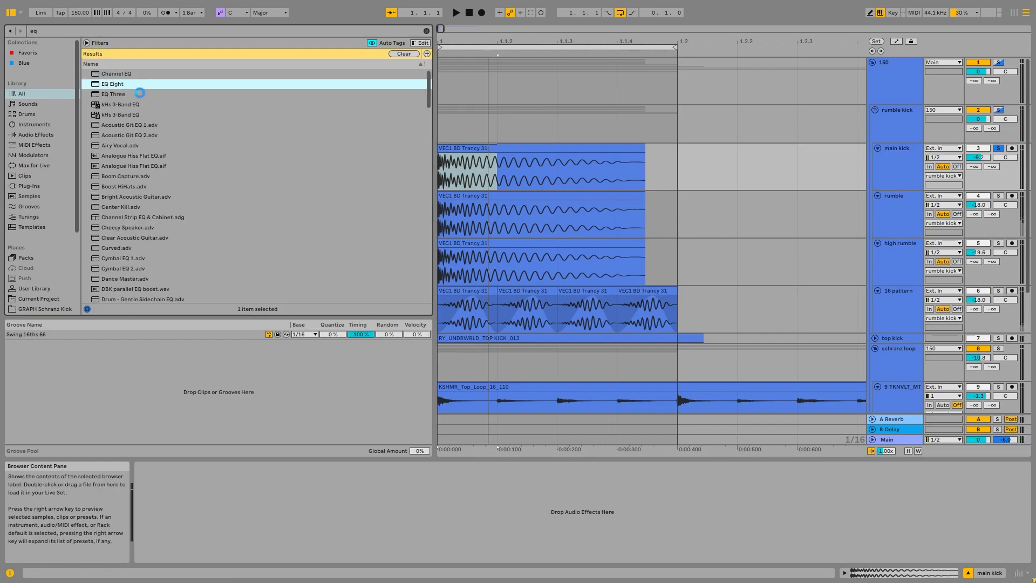
drag(139, 87, 271, 558)
click(253, 549)
click(256, 540)
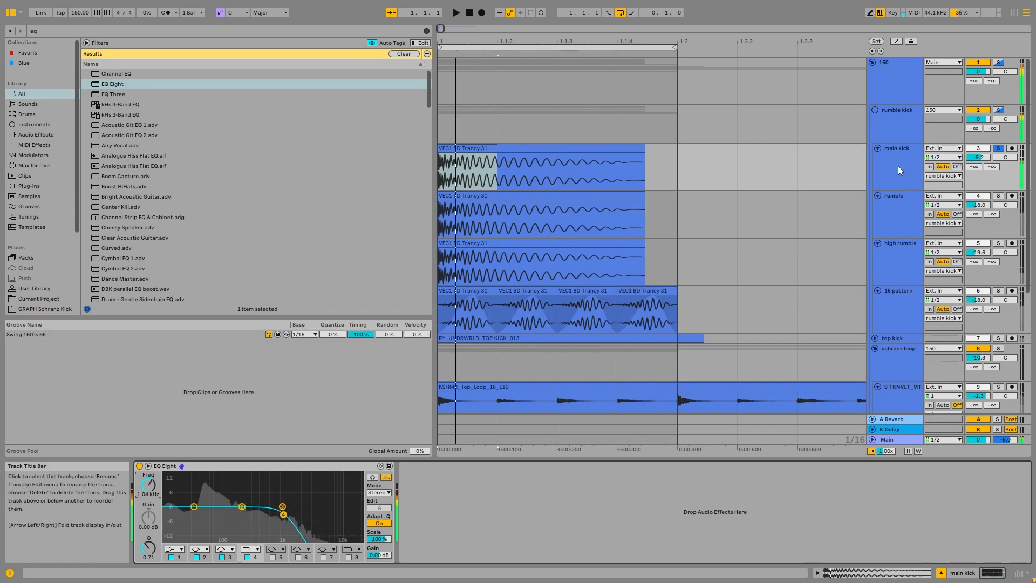
Step: Play the full kick with the main kick track folded, and show the top kick's EQ and the rumble kick group's effects
click(881, 149)
click(875, 110)
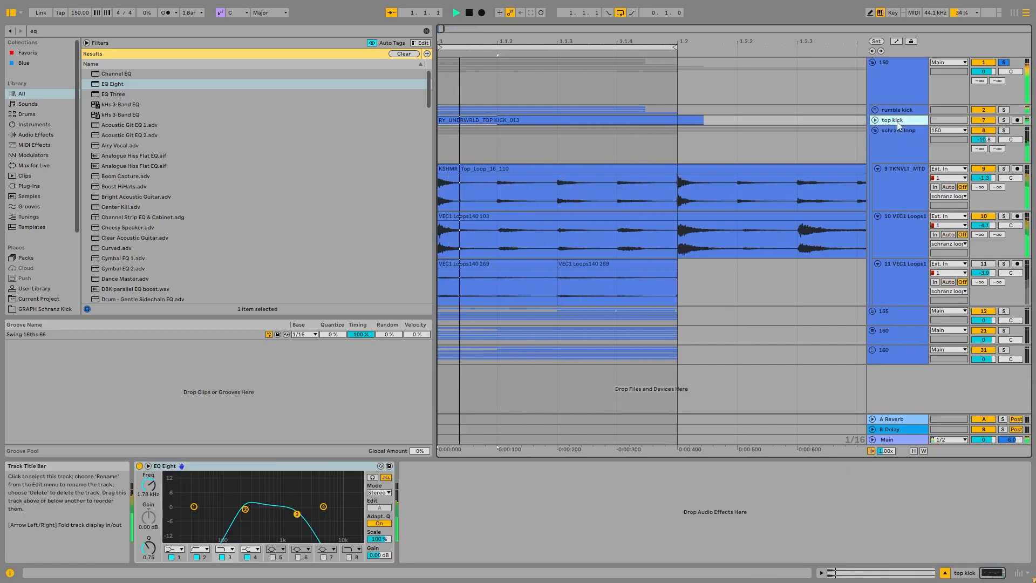
click(983, 121)
click(897, 110)
click(876, 110)
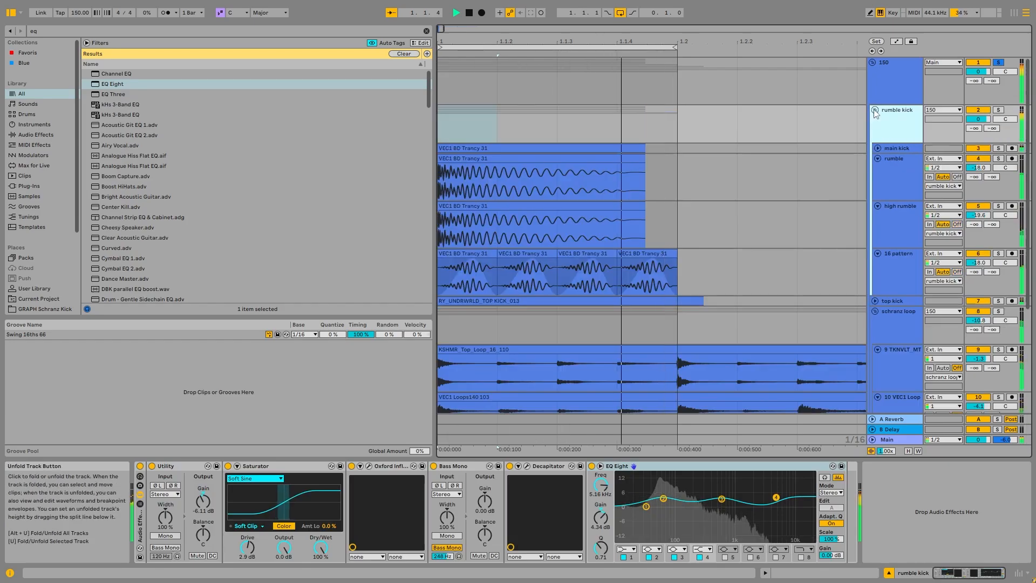
click(896, 169)
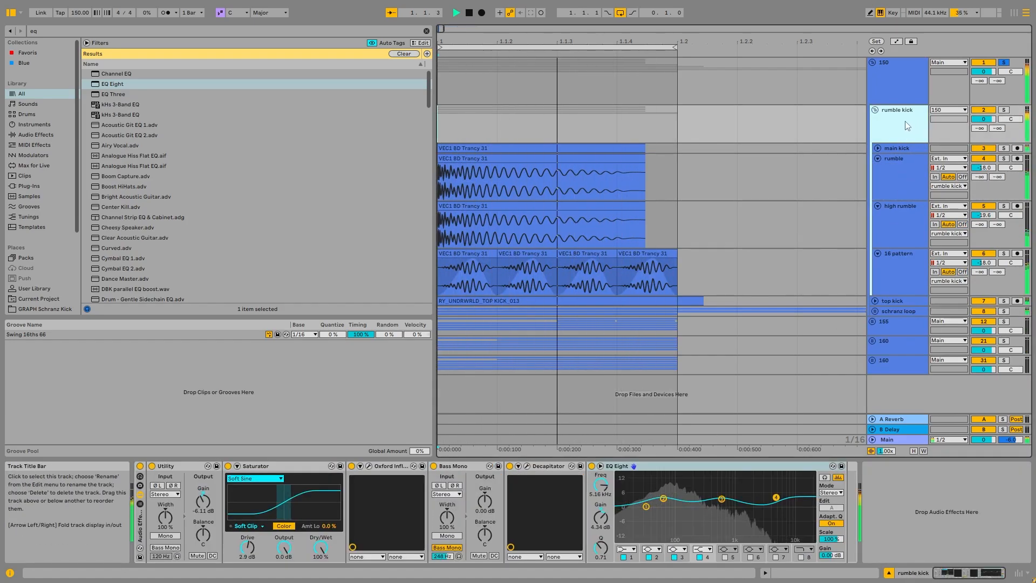
click(911, 160)
click(902, 140)
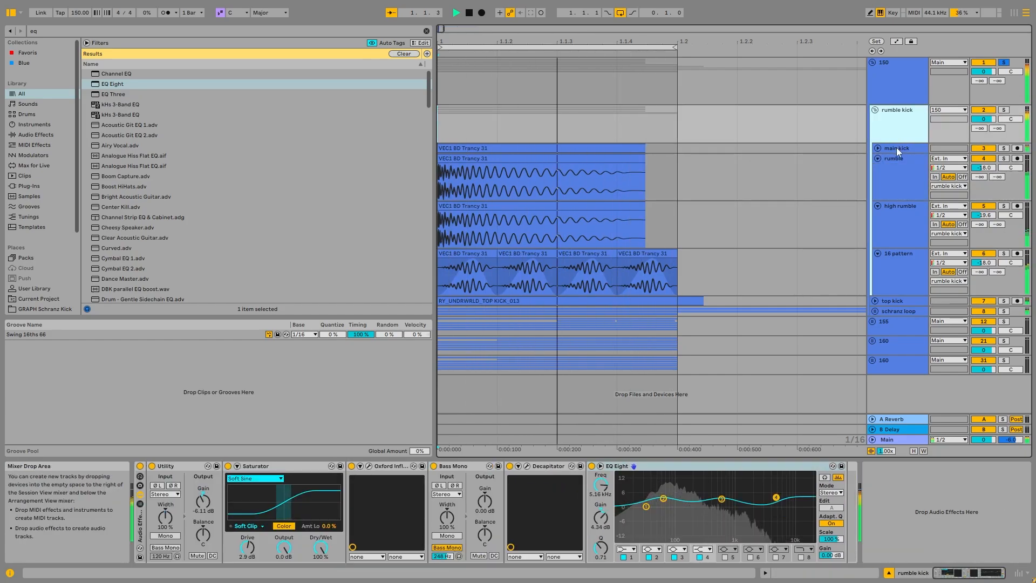
Step: Compare the playing kick with the main kick's EQ Eight bypassed and active
click(896, 148)
click(140, 466)
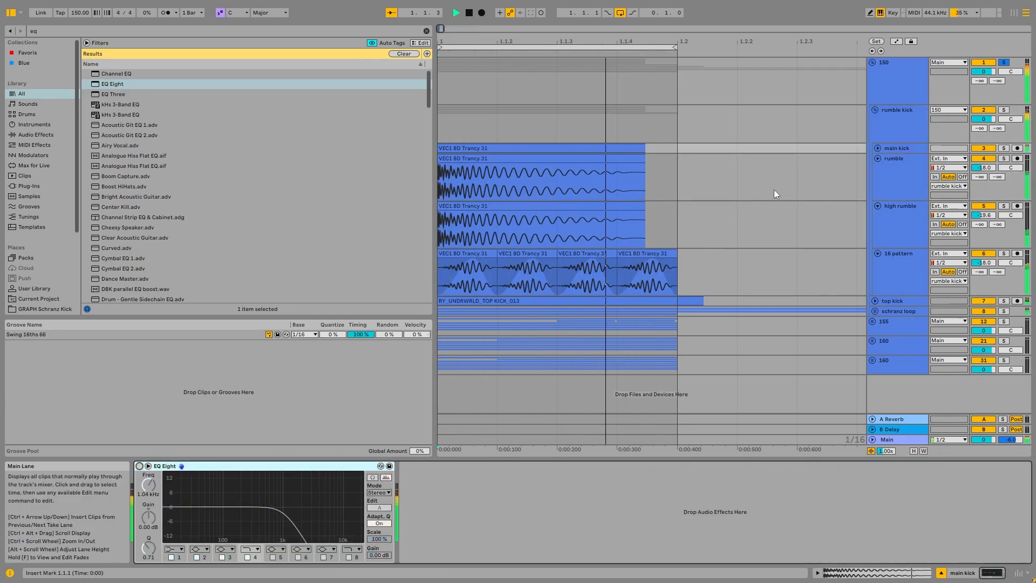
click(881, 161)
click(897, 138)
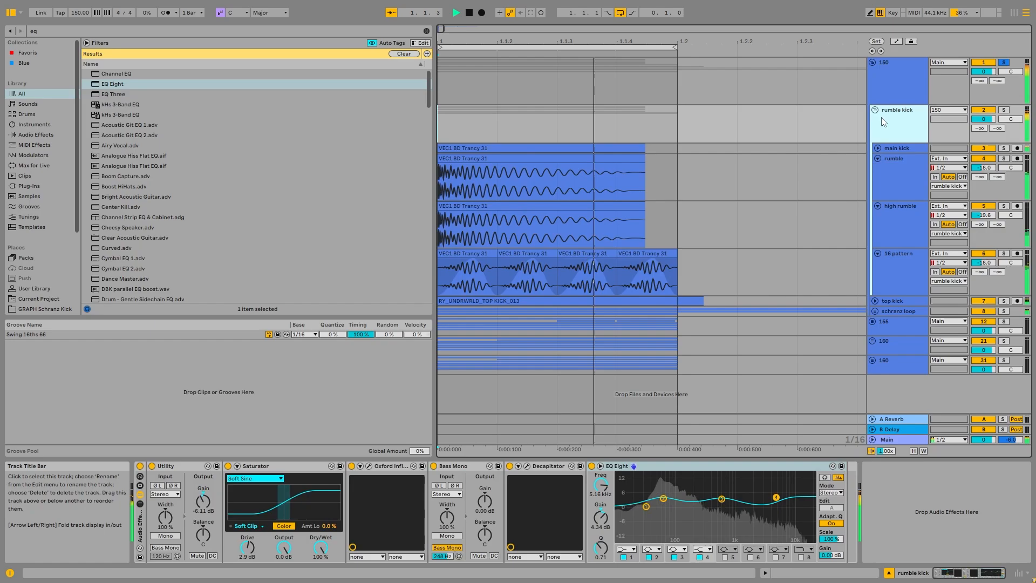
click(892, 150)
click(140, 466)
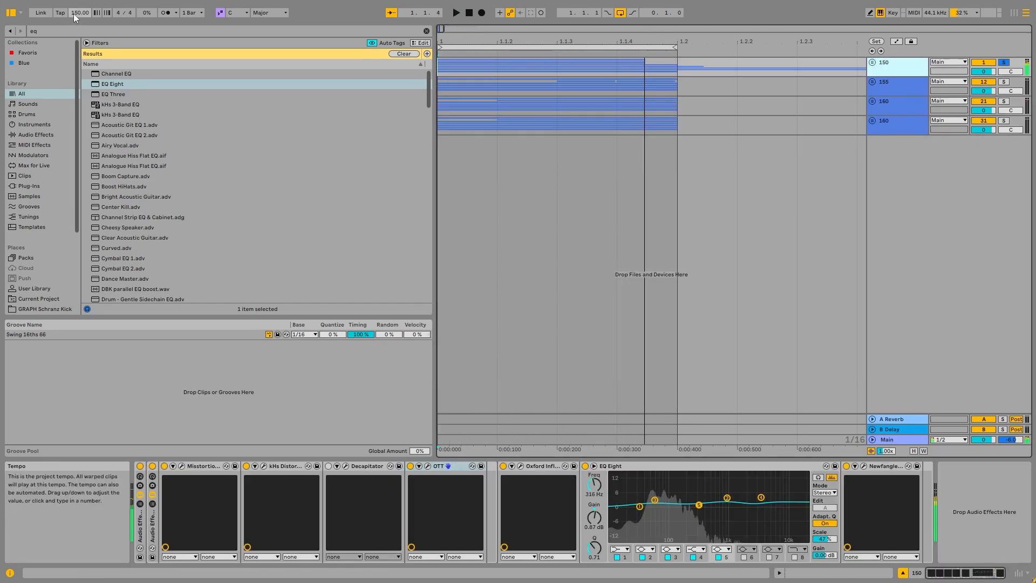
Step: Set the tempo to 155 BPM, unfold the 155 group, and solo and play the 150 group for comparison
click(894, 91)
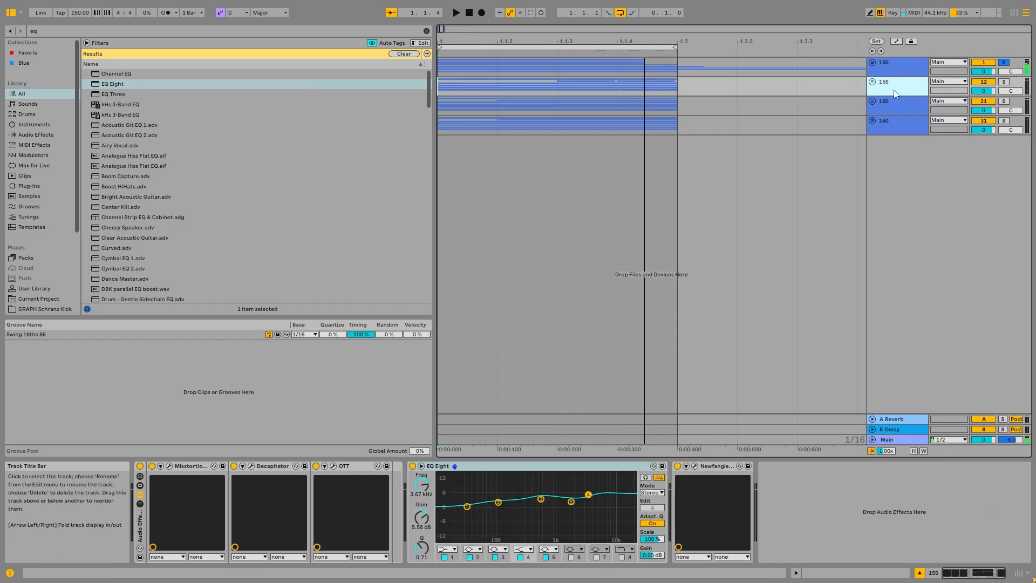
click(871, 84)
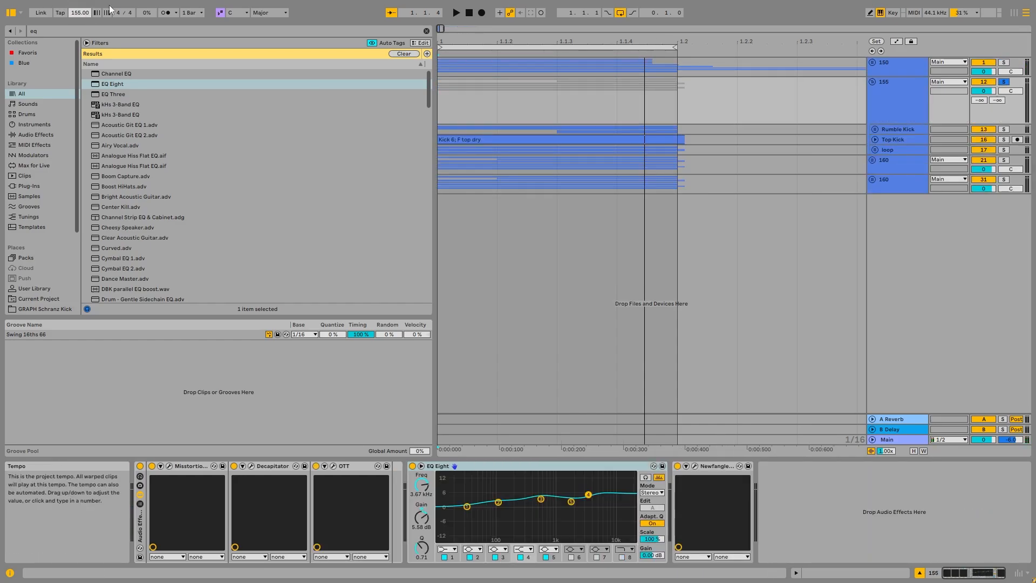
click(908, 64)
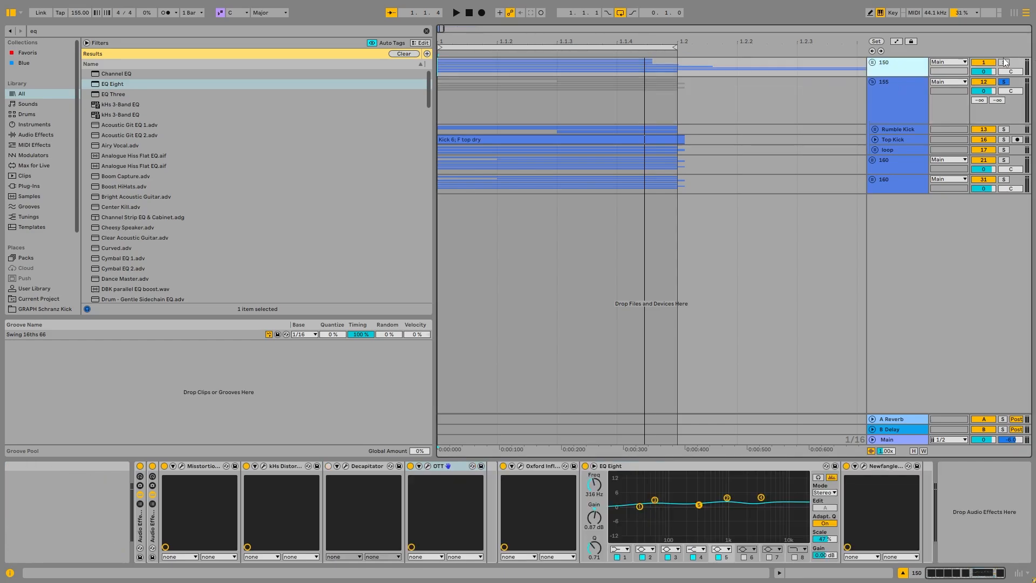
click(1010, 64)
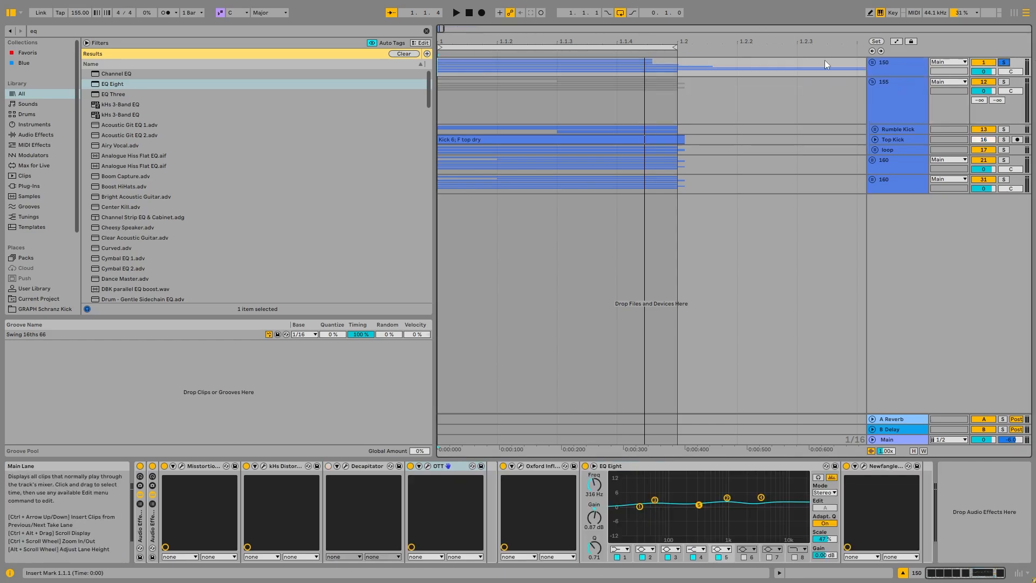
key(space)
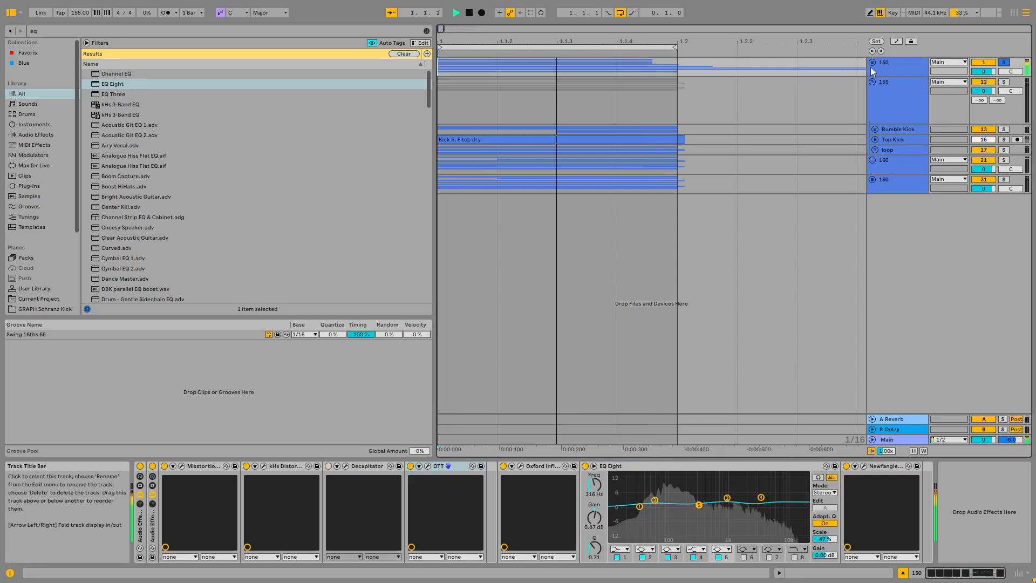
Step: Solo the 155 group and play its full kick
click(908, 107)
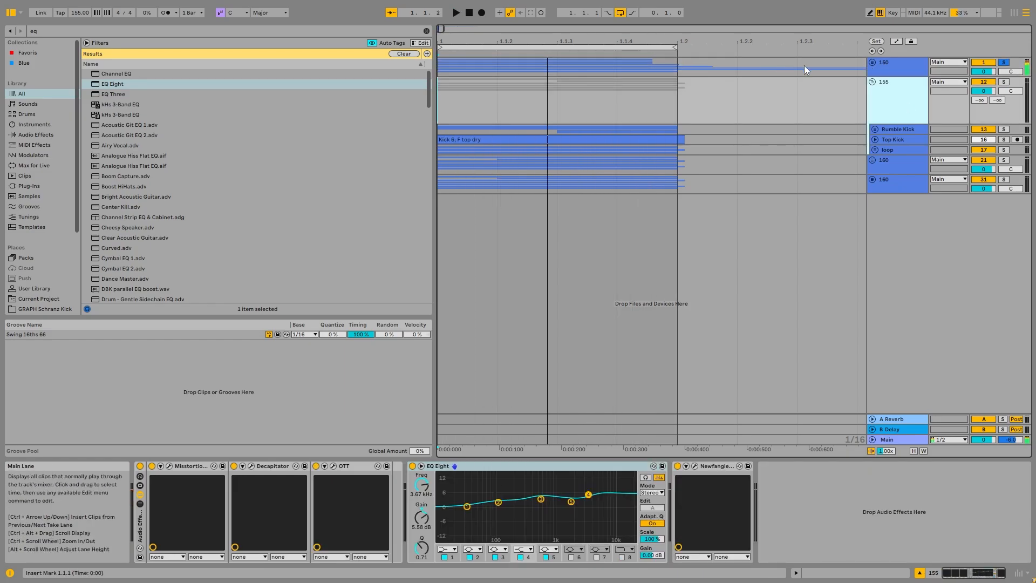
click(1004, 82)
click(907, 115)
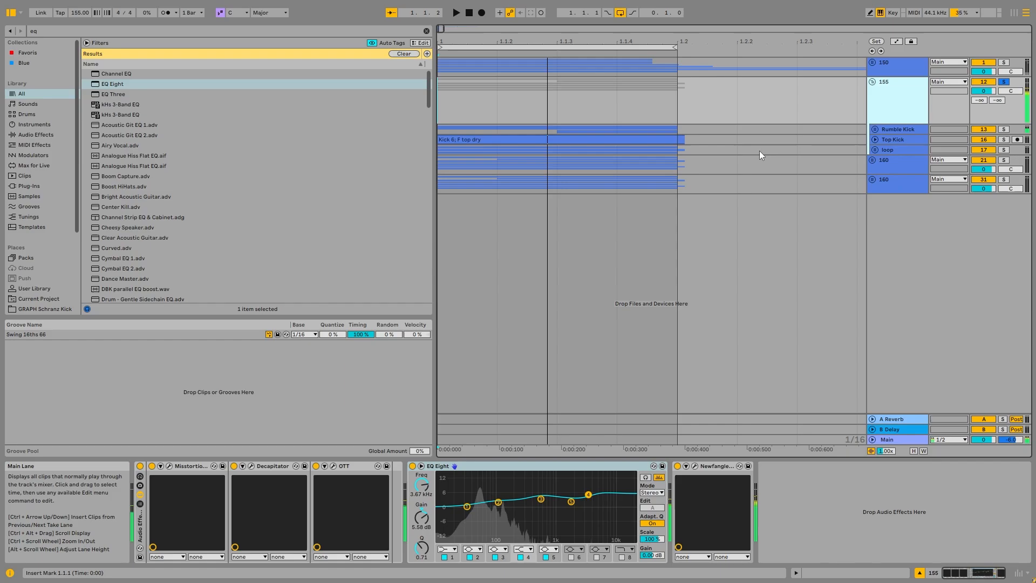
key(space)
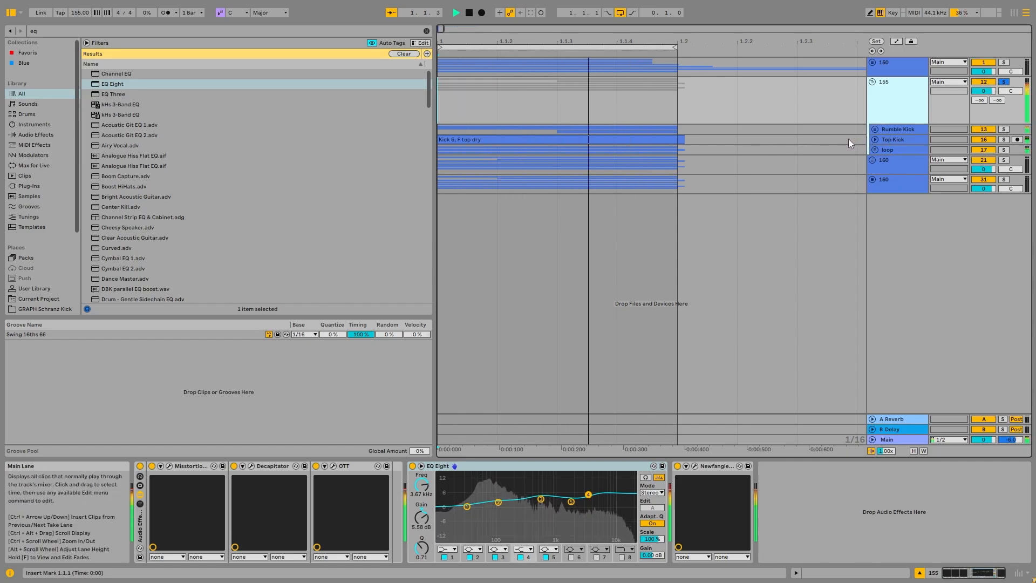
key(space)
Step: Unfold the 155 group's Rumble Kick group, show its Rumble kick track's sampler and effect rack, and solo that track
click(898, 129)
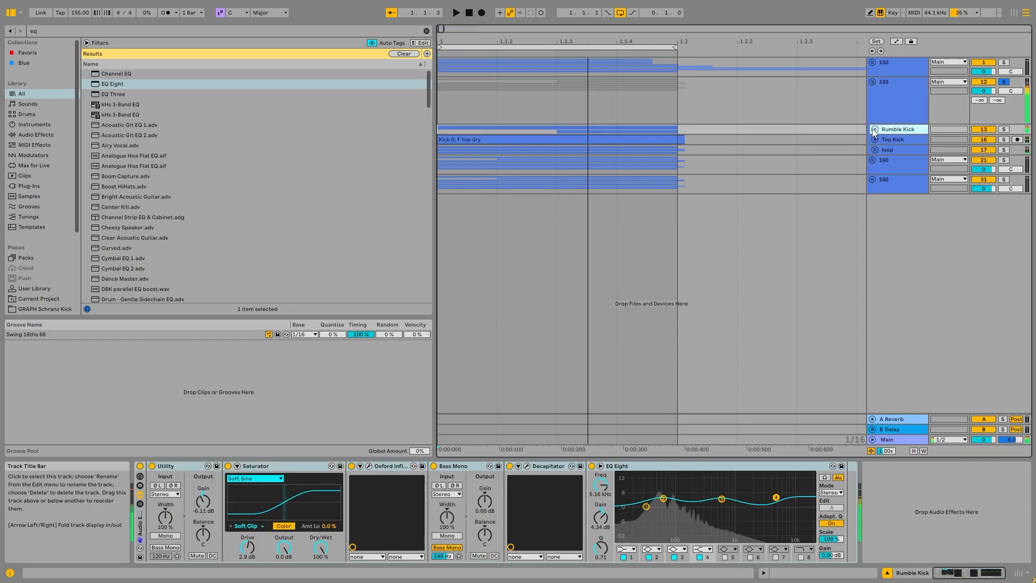
click(875, 129)
click(896, 169)
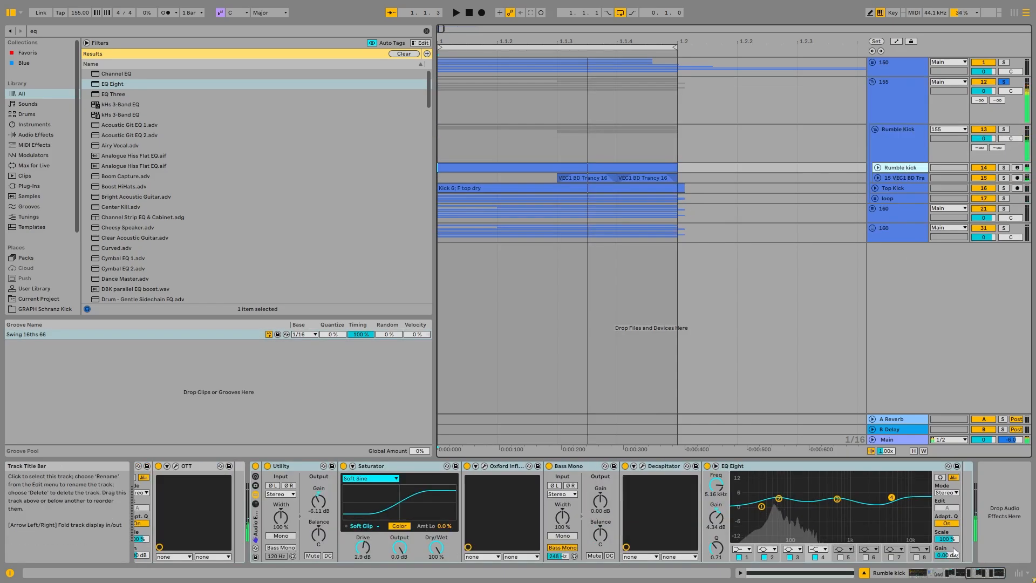
drag(986, 573, 659, 549)
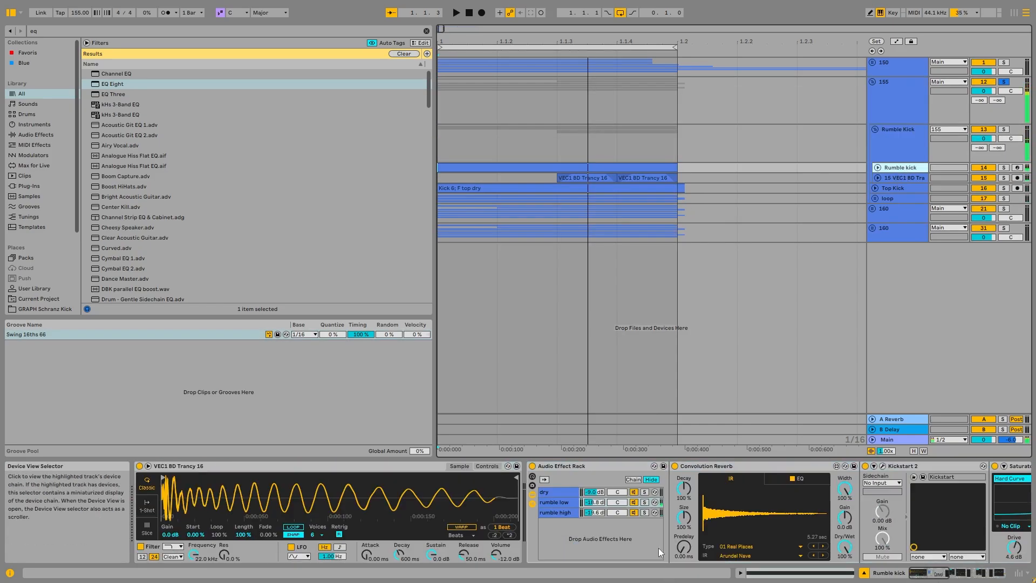
click(877, 169)
click(897, 149)
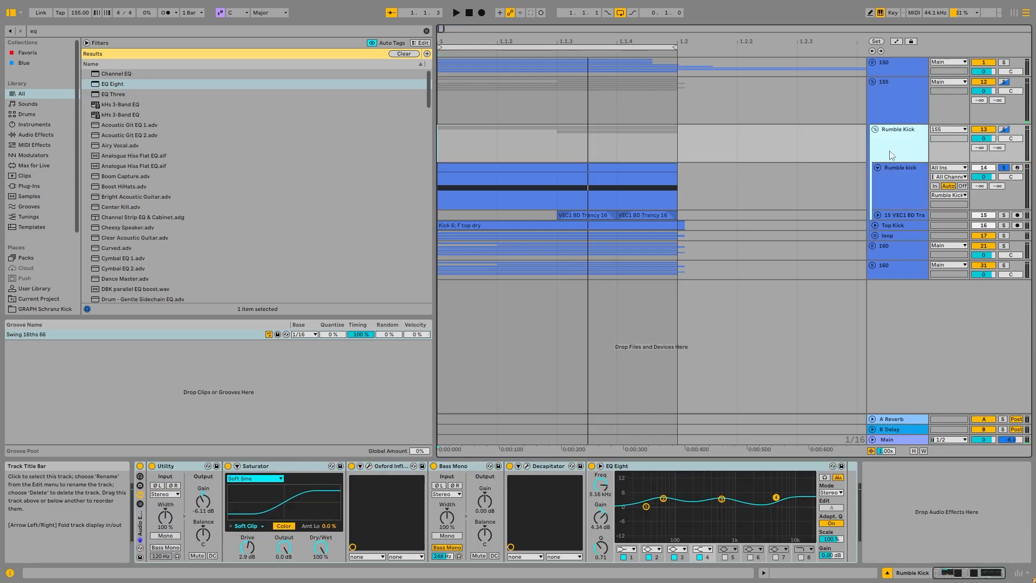
Step: Play the soloed Rumble Kick group and bypass its effect rack to hear the difference
key(space)
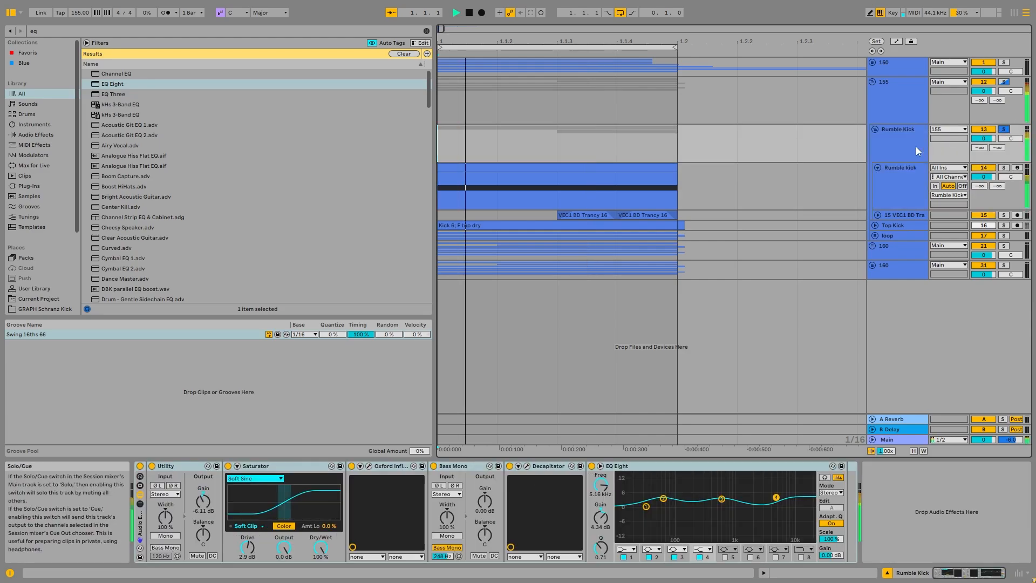
key(space)
click(140, 466)
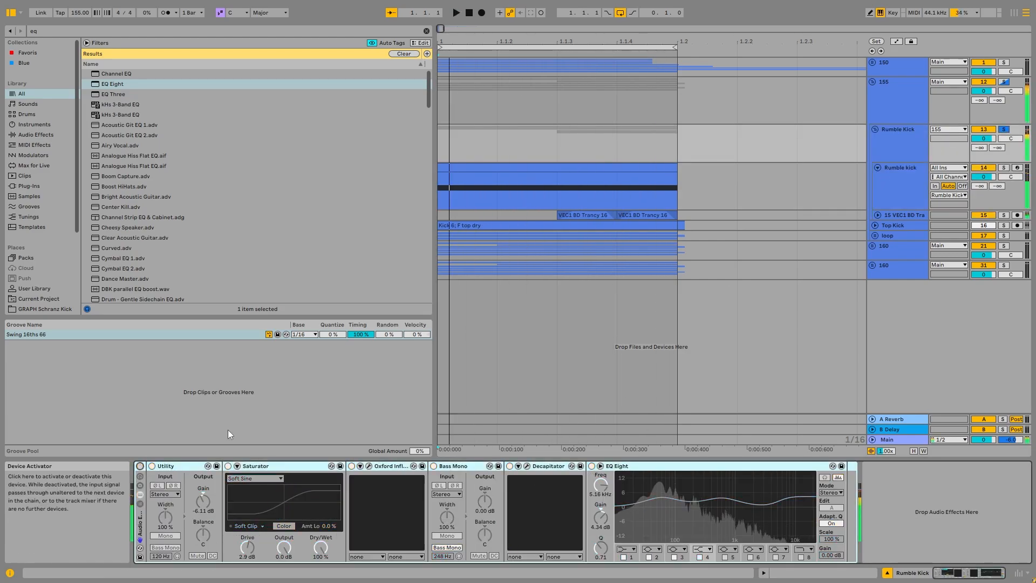
Step: Examine the Rumble kick track's dry, rumble low and rumble high chains and the effect rack that follows them
click(896, 190)
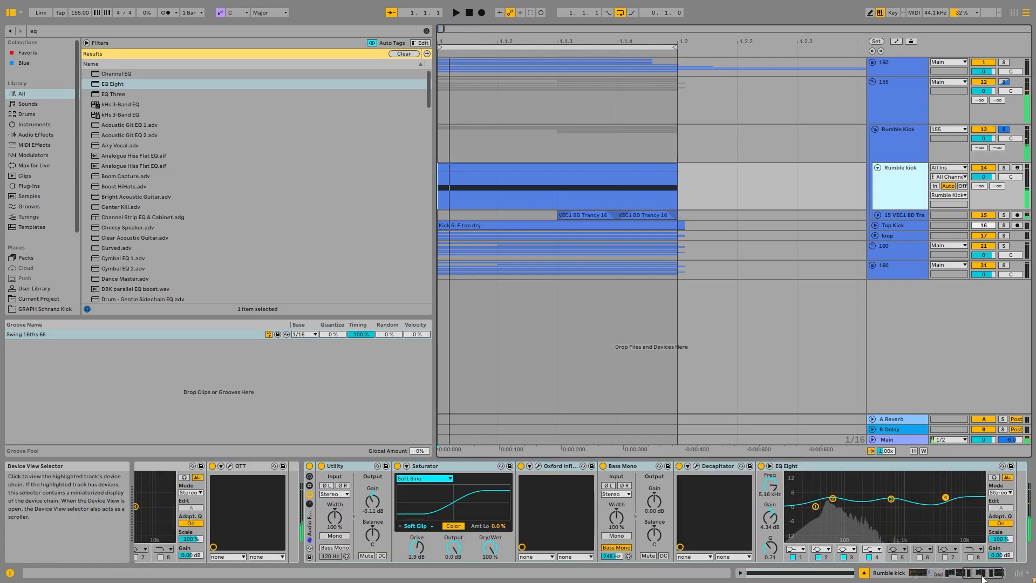
drag(986, 573, 907, 570)
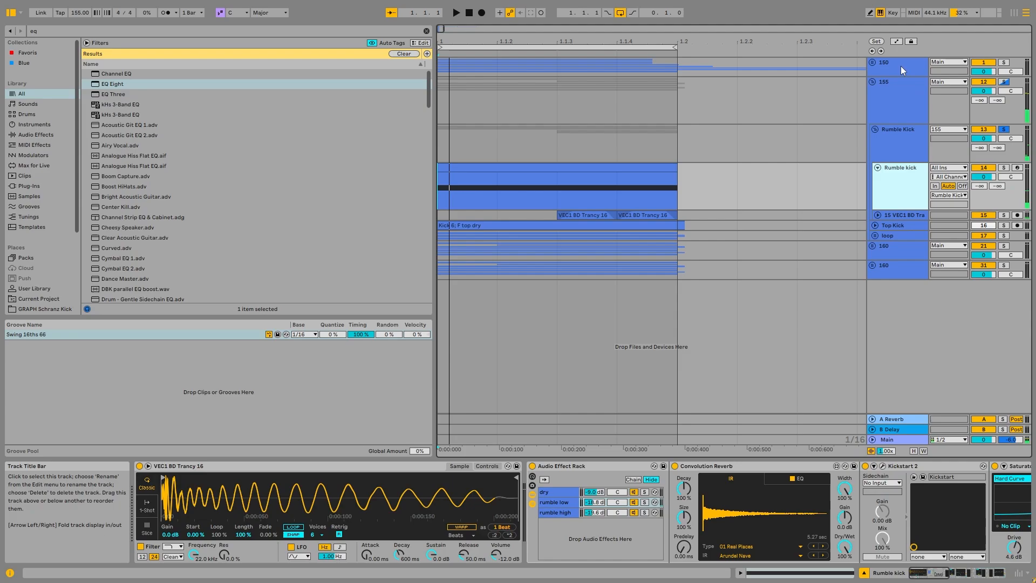
click(616, 466)
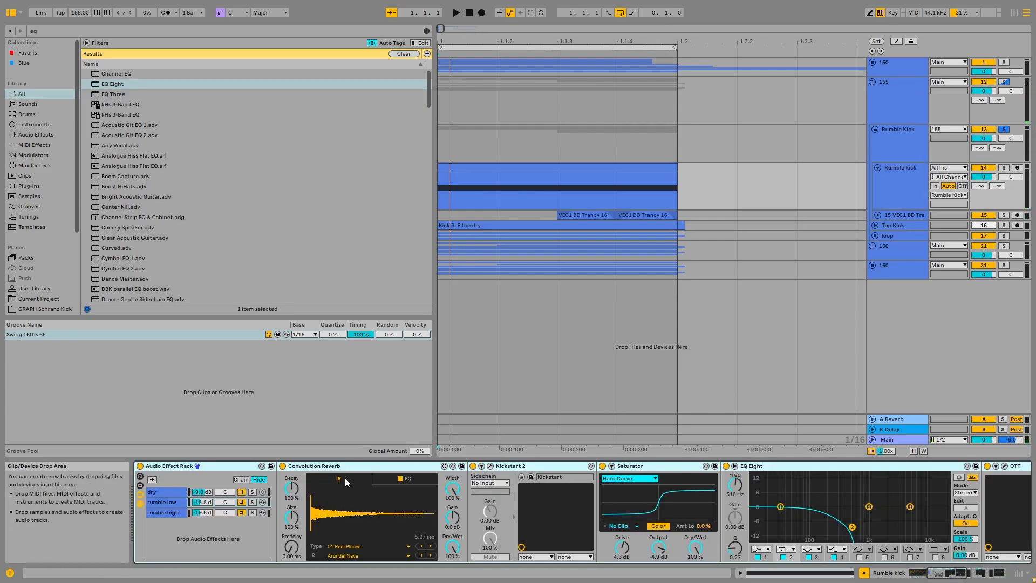
click(161, 491)
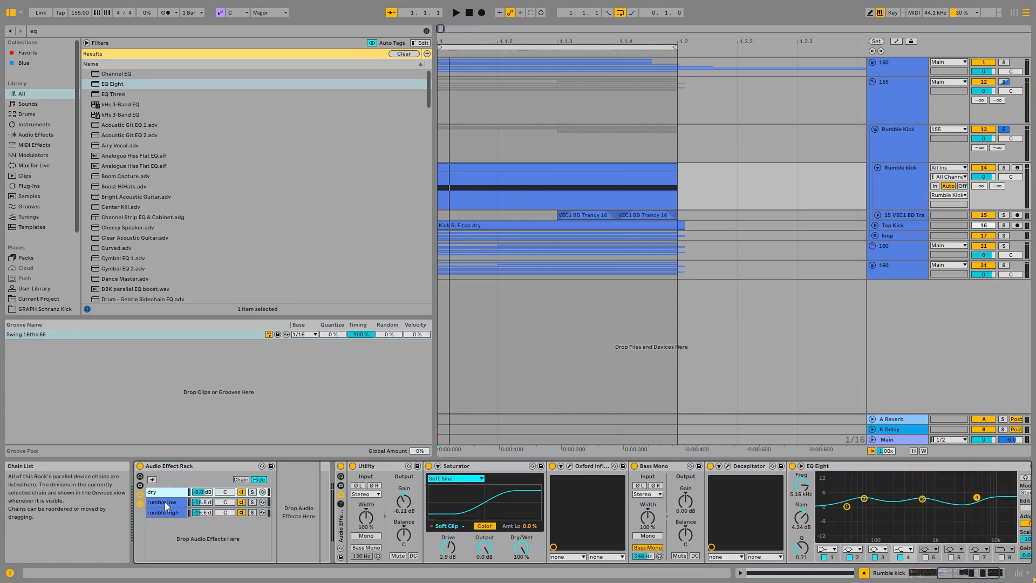
click(164, 502)
click(156, 511)
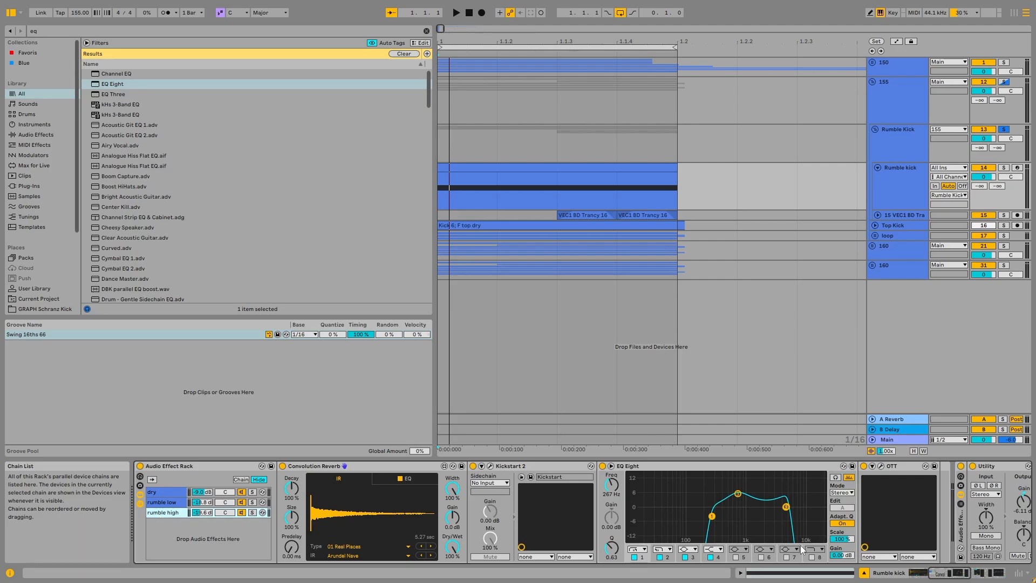
click(979, 576)
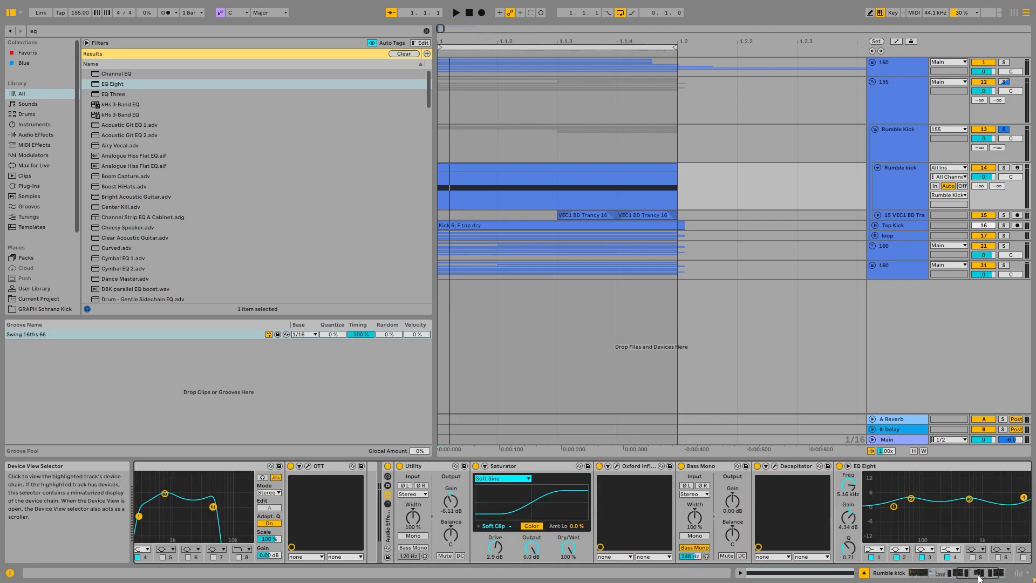
click(397, 546)
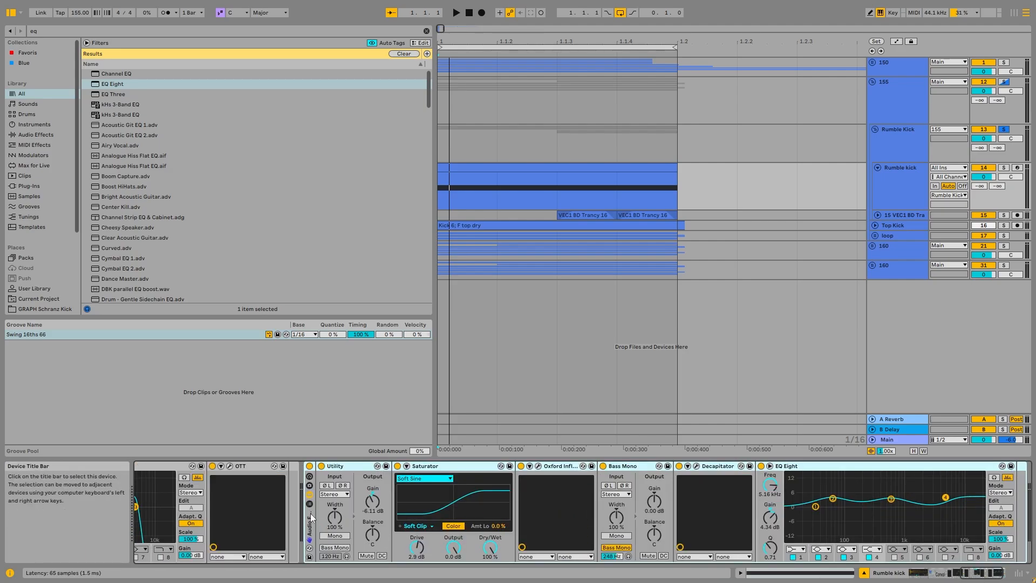
Step: Play the soloed Rumble Kick group and switch its effect rack back on during playback
click(910, 139)
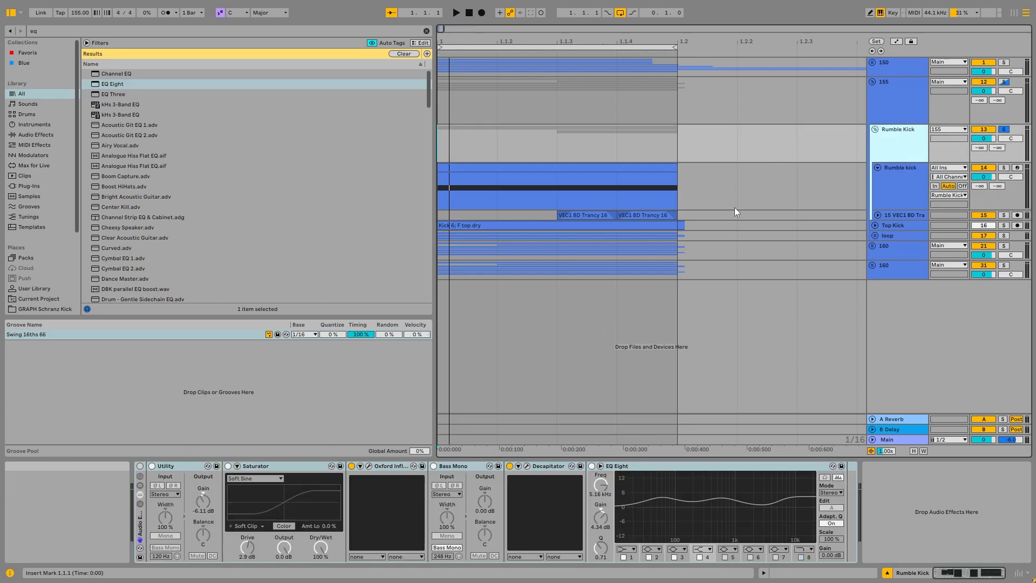
key(space)
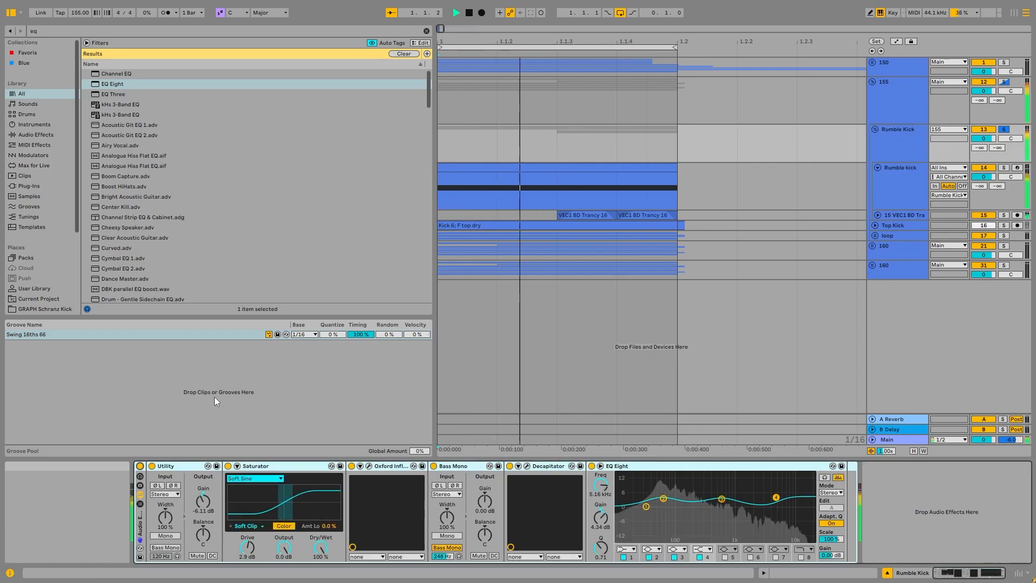
click(140, 468)
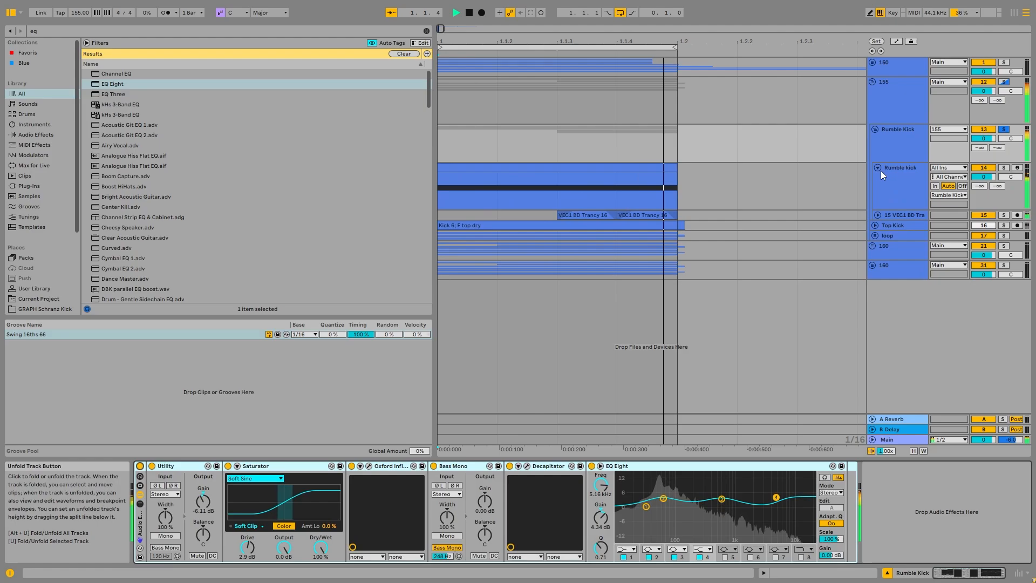
Step: Unfold and solo the 155 group's Top Kick track and play its dry top kick clip
click(1007, 189)
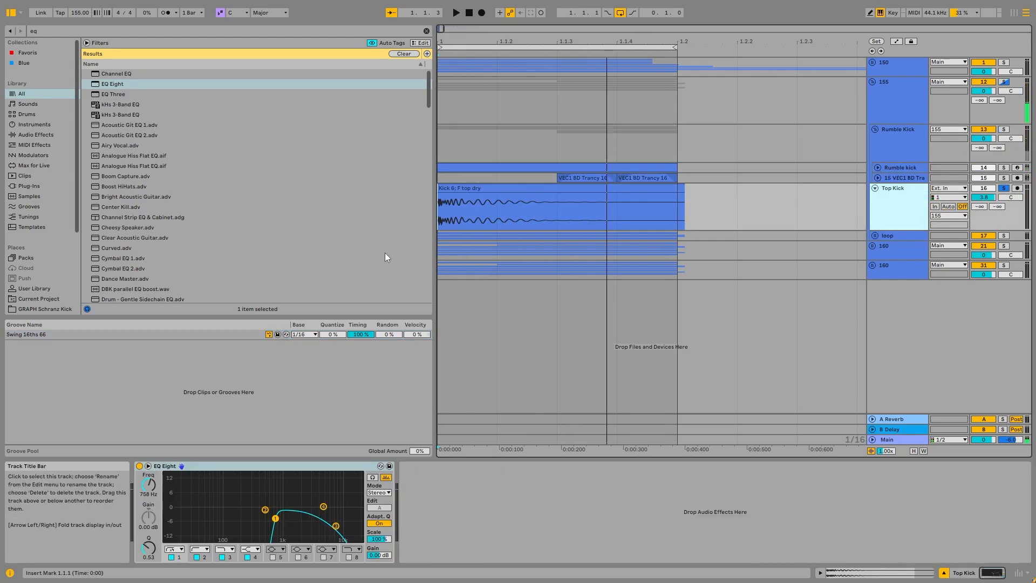
key(space)
key(space)
click(494, 211)
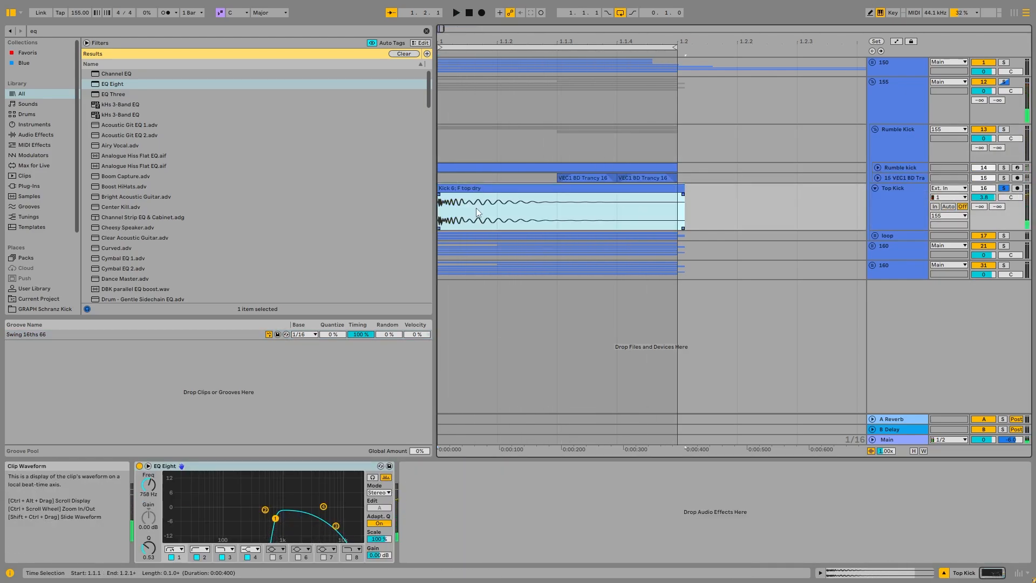
Step: Fold the Rumble Kick group and Top Kick track, and unfold the 155 group's loop group
click(896, 132)
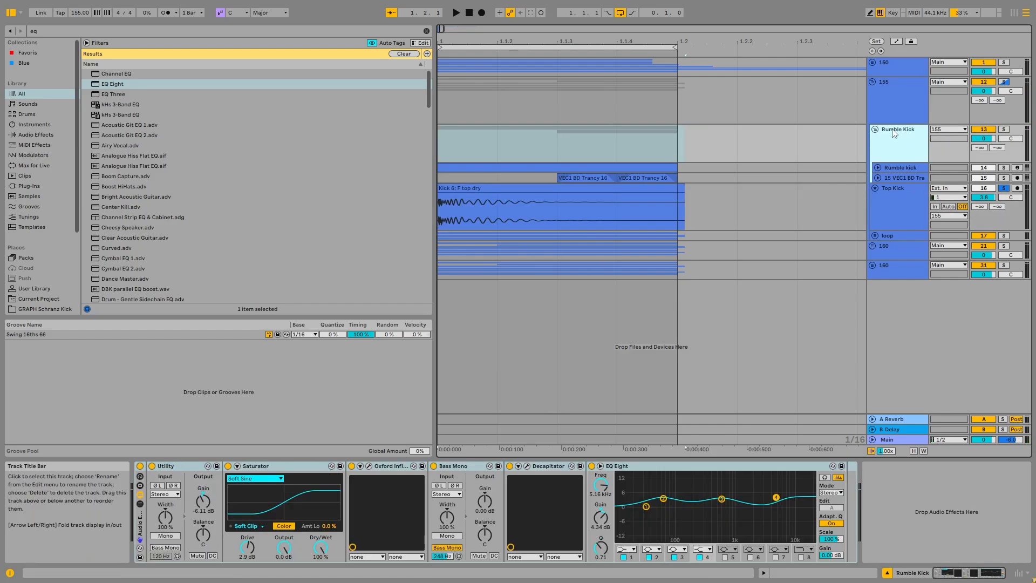
click(875, 130)
click(875, 140)
click(875, 149)
click(893, 154)
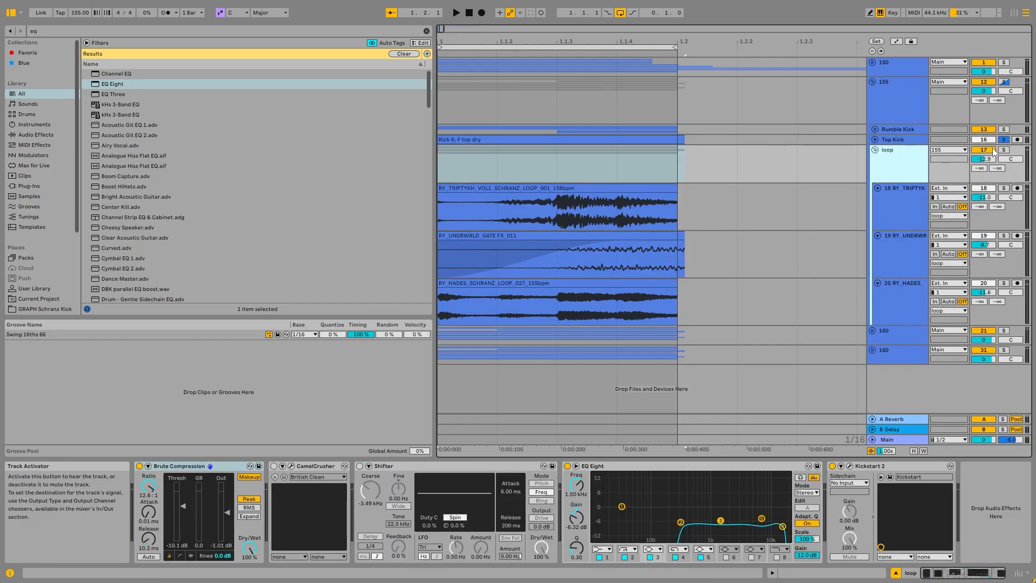
Step: Solo and play the RY_TRIPTYKH schranz loop track, and mark the clip's section from 1.1.2 to its end
click(487, 202)
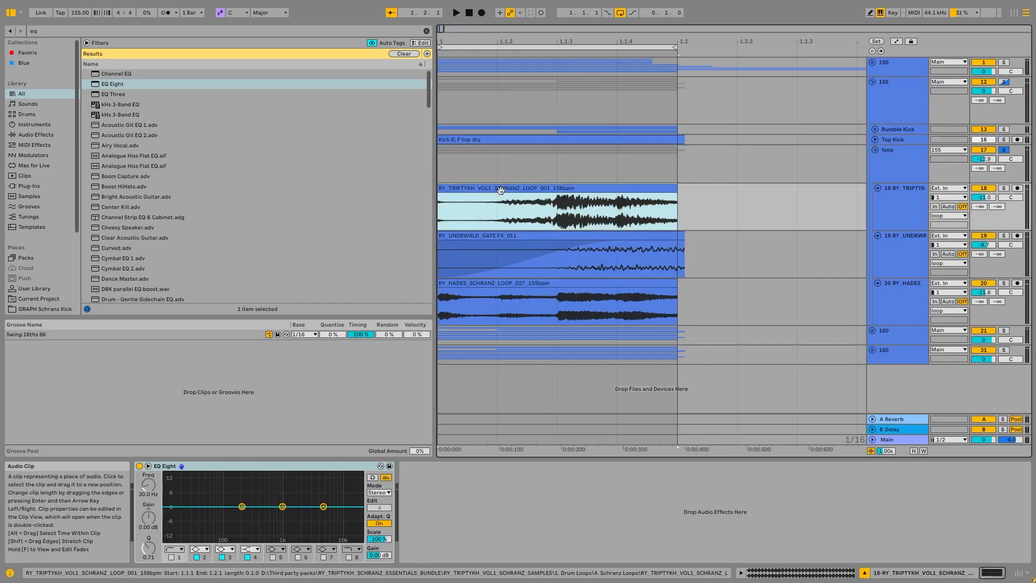
key(space)
click(1006, 189)
key(space)
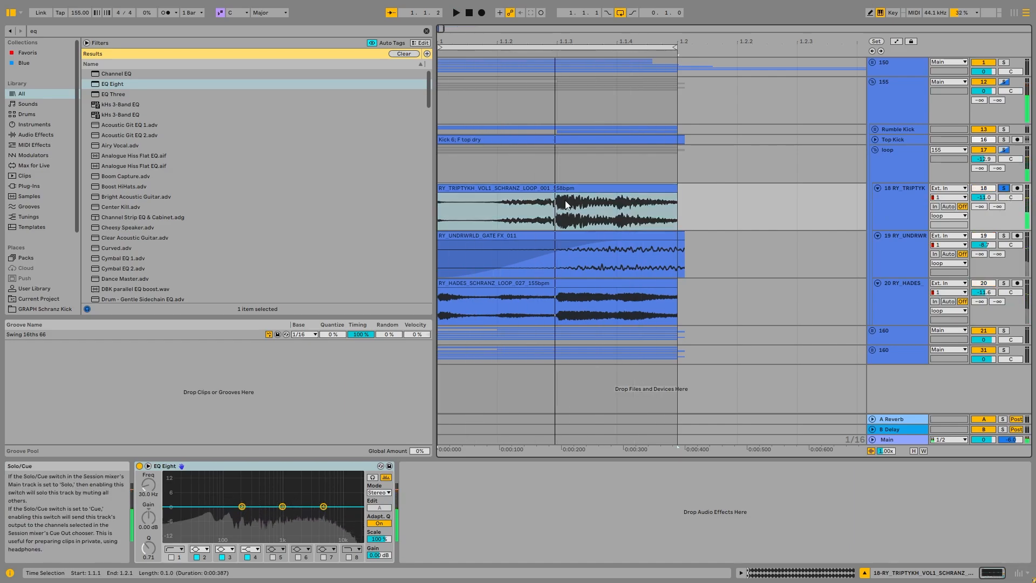
drag(510, 215, 647, 205)
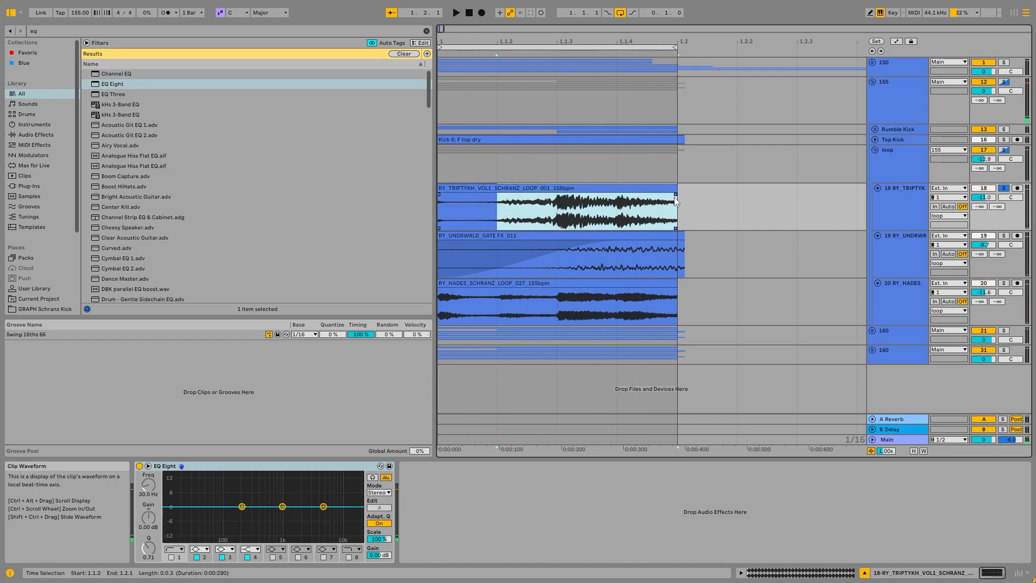
Step: Solo and play the loop group, and compare it with the full 155 group
click(879, 167)
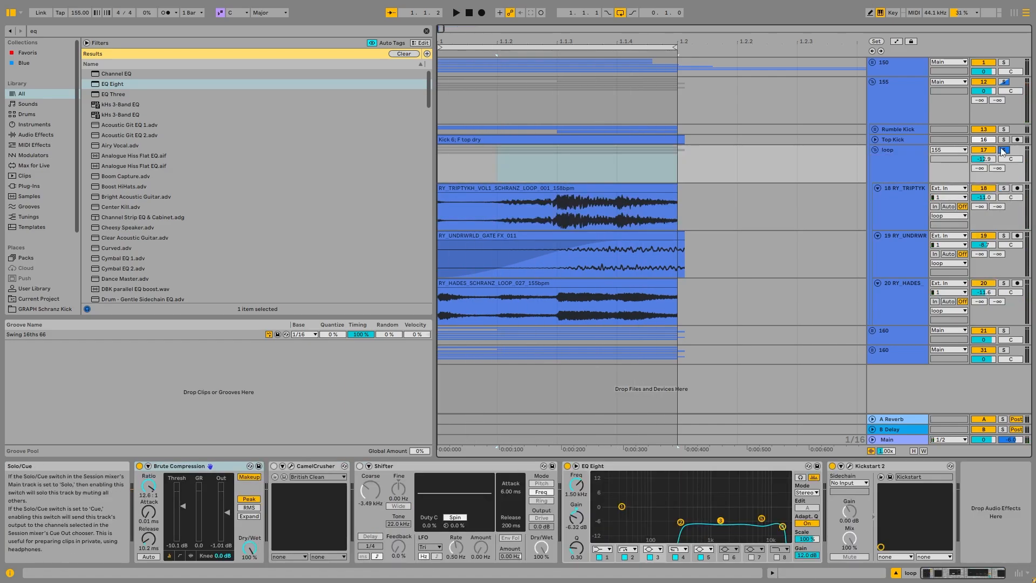
key(space)
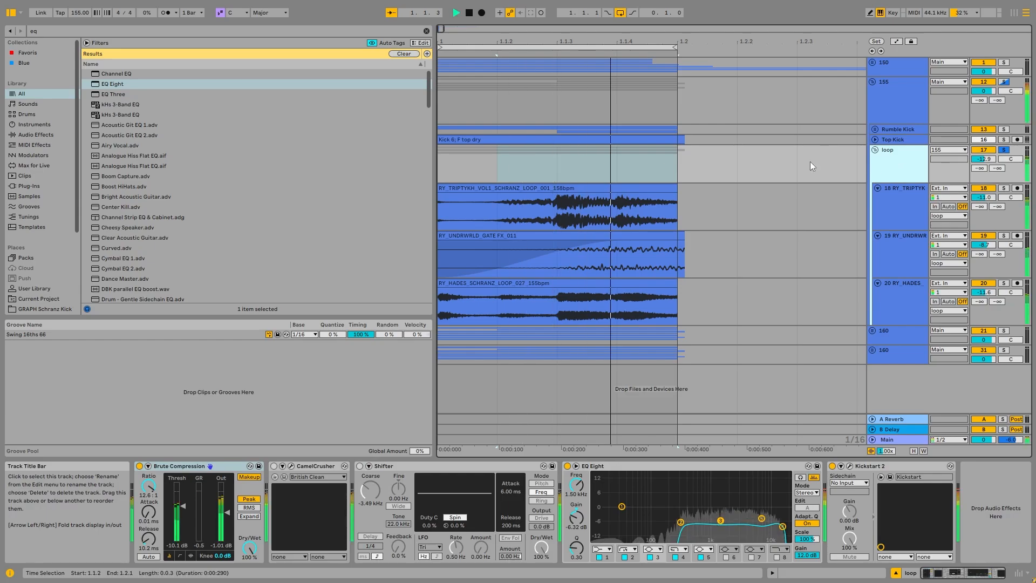
click(1005, 82)
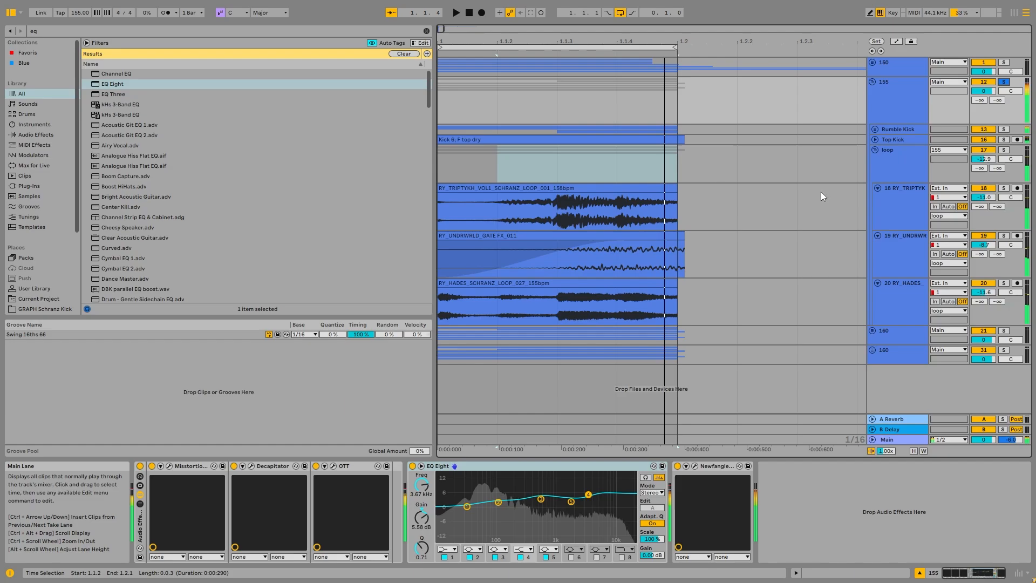
click(891, 202)
key(space)
Step: Show the loop group's effect chain and view its CamelCrusher plug-in window
click(610, 187)
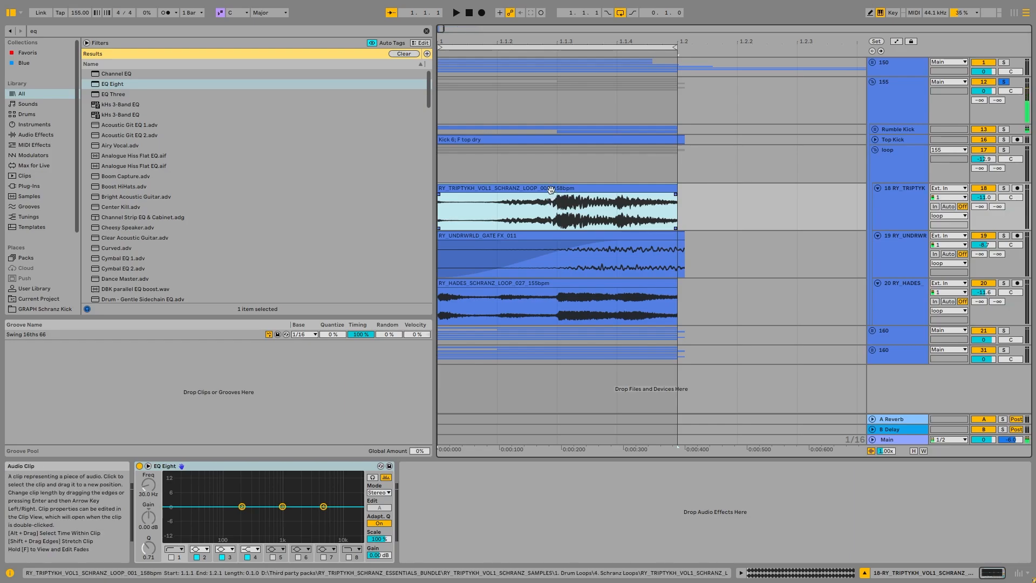
click(891, 159)
click(313, 468)
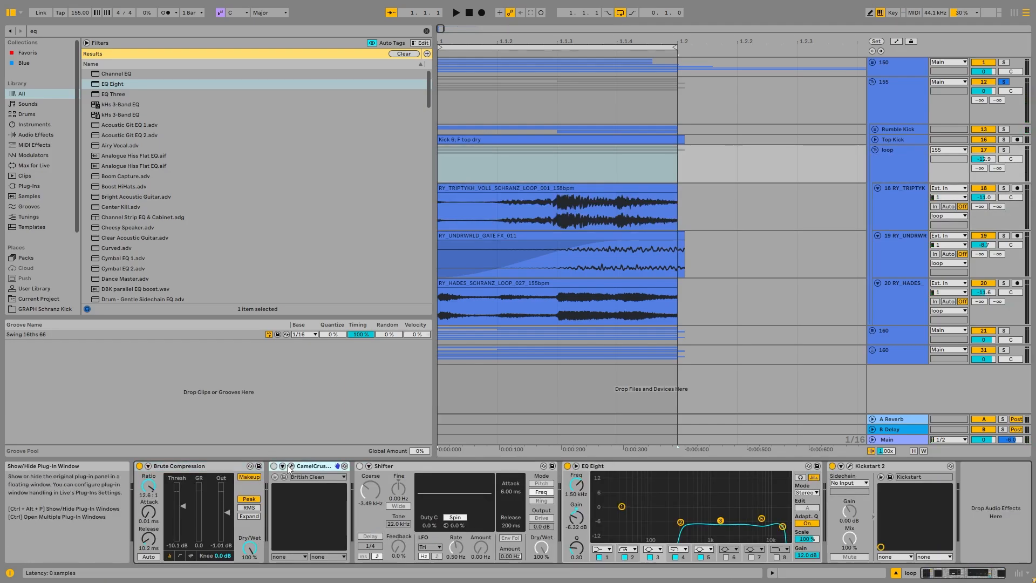
click(291, 466)
click(219, 87)
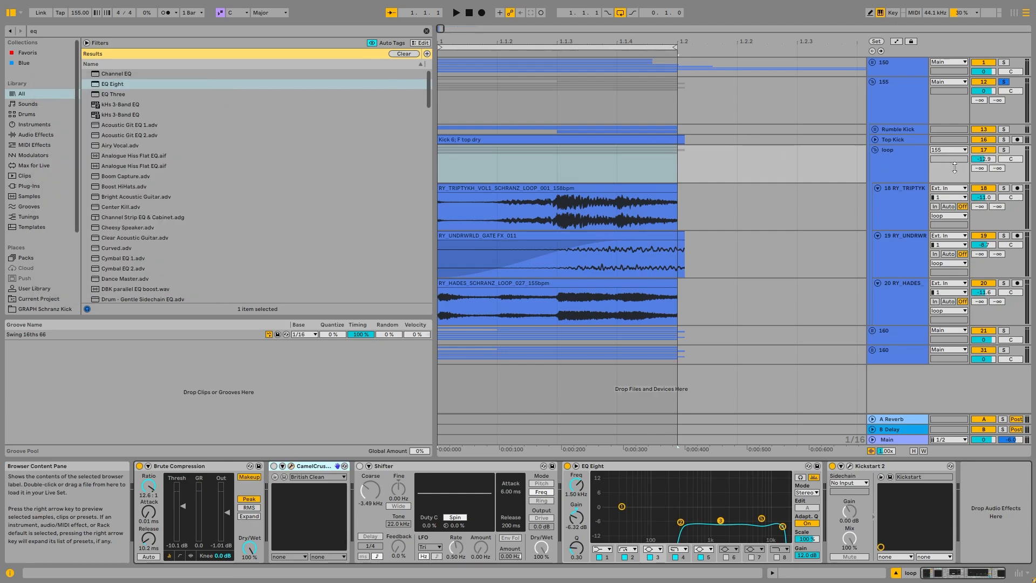
Step: Solo the RY_TRIPTYKH loop track again and play it
click(903, 218)
click(531, 199)
key(space)
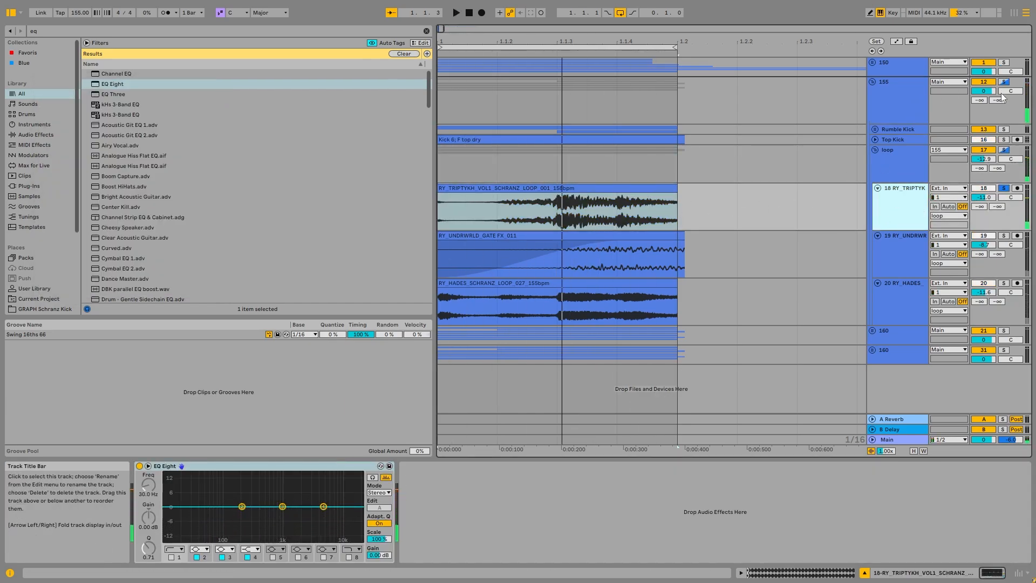
Step: Try playing the RY_TRIPTYKH loop track outside the 155 and loop groups, and undo the move
drag(1002, 93, 1003, 95)
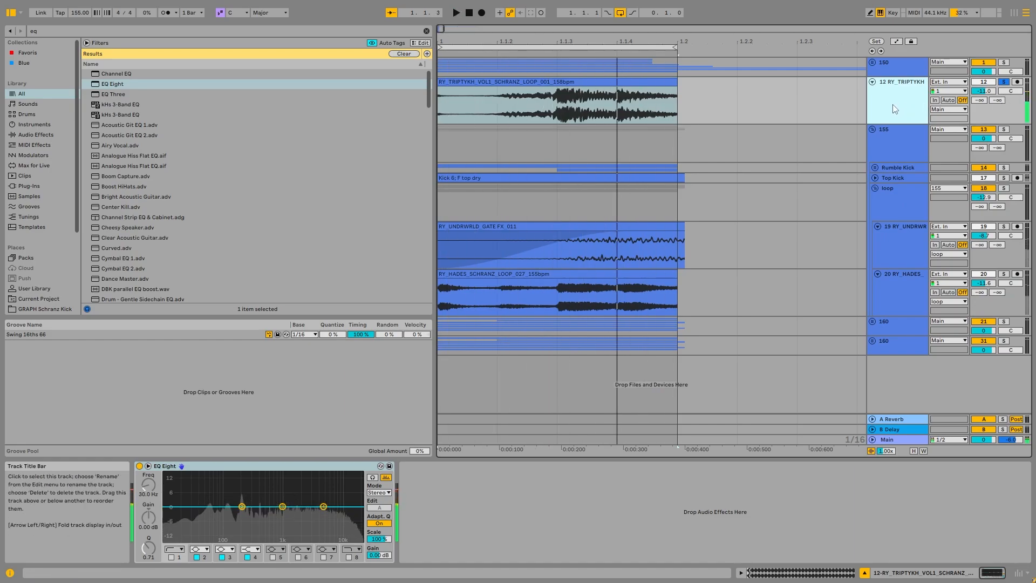
key(ctrl+z)
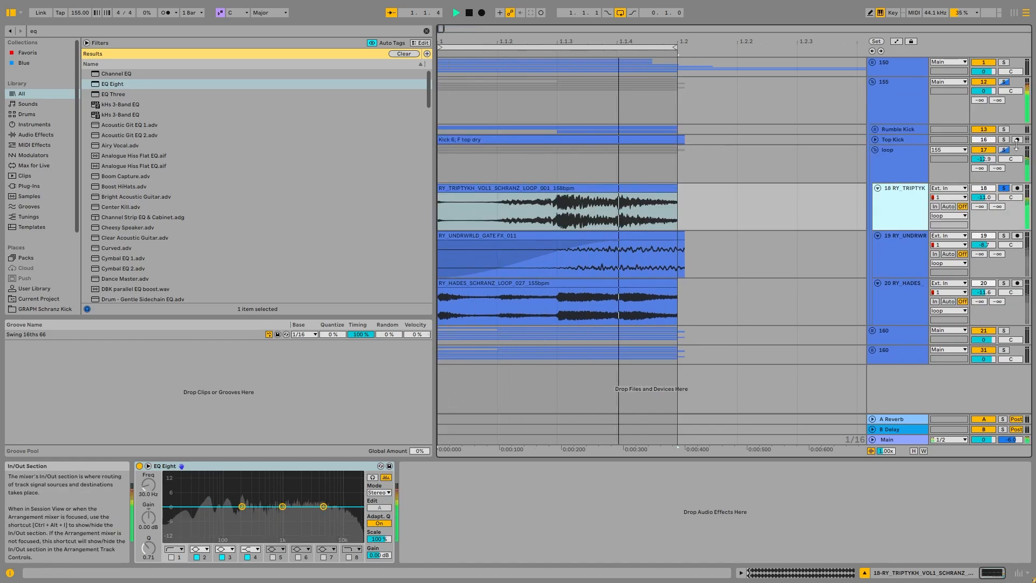
key(space)
Step: Solo and play the loop group while toggling its Brute Compression to compare the sound
click(912, 173)
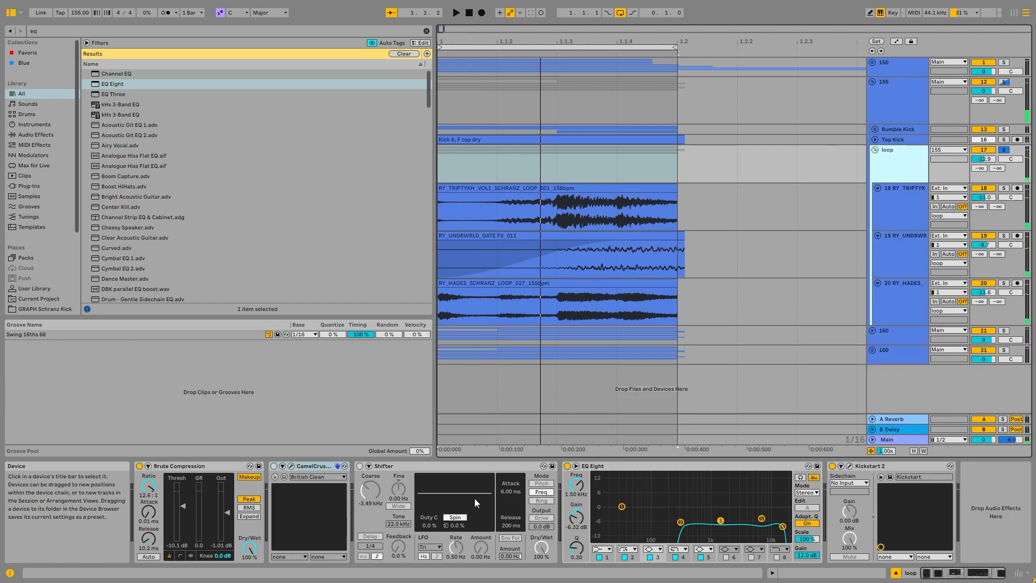
key(space)
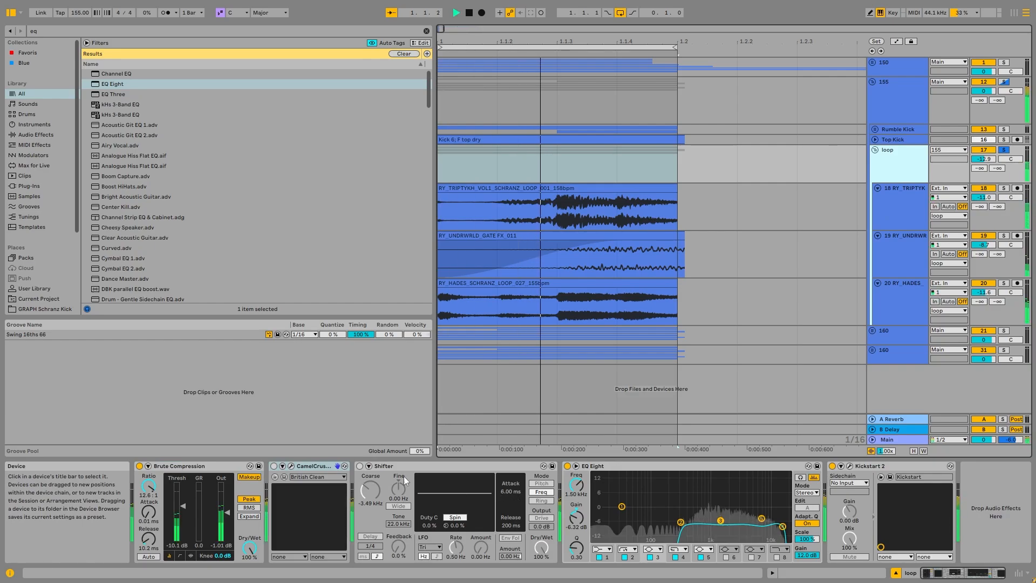
click(141, 466)
key(space)
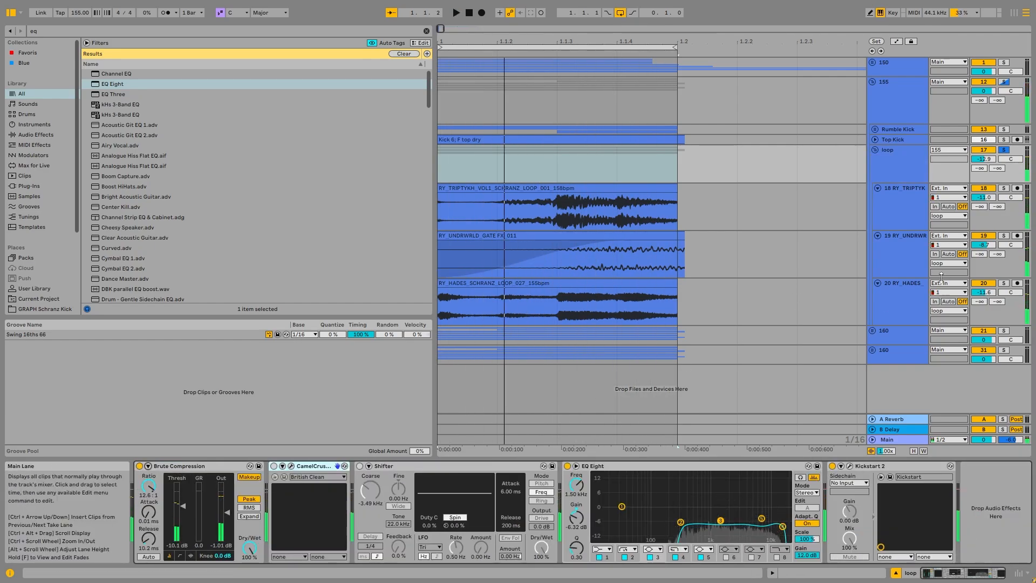
Step: Solo and play the RY_UNDRWRLD_GATE FX_011 track
click(912, 270)
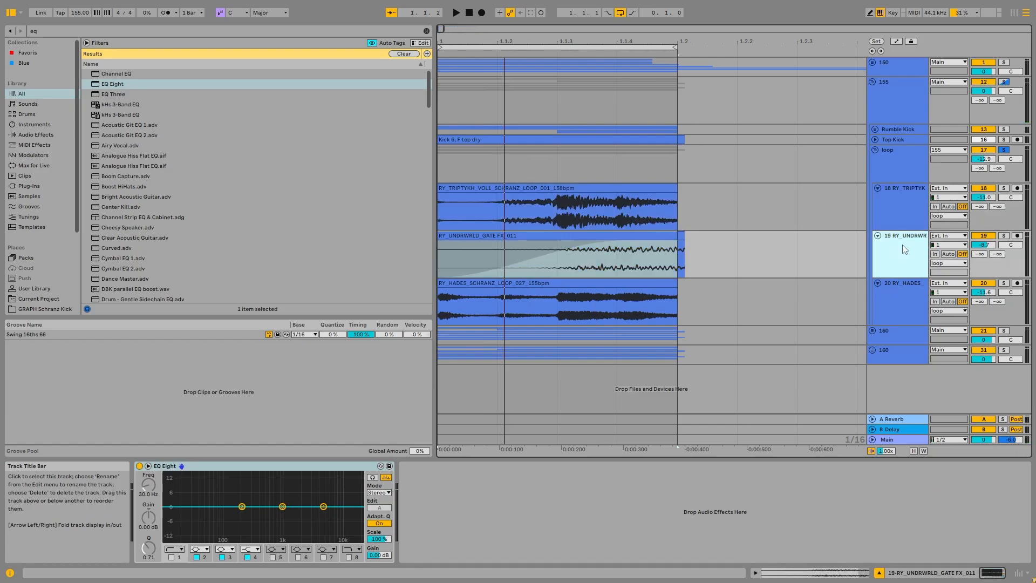
key(s)
key(space)
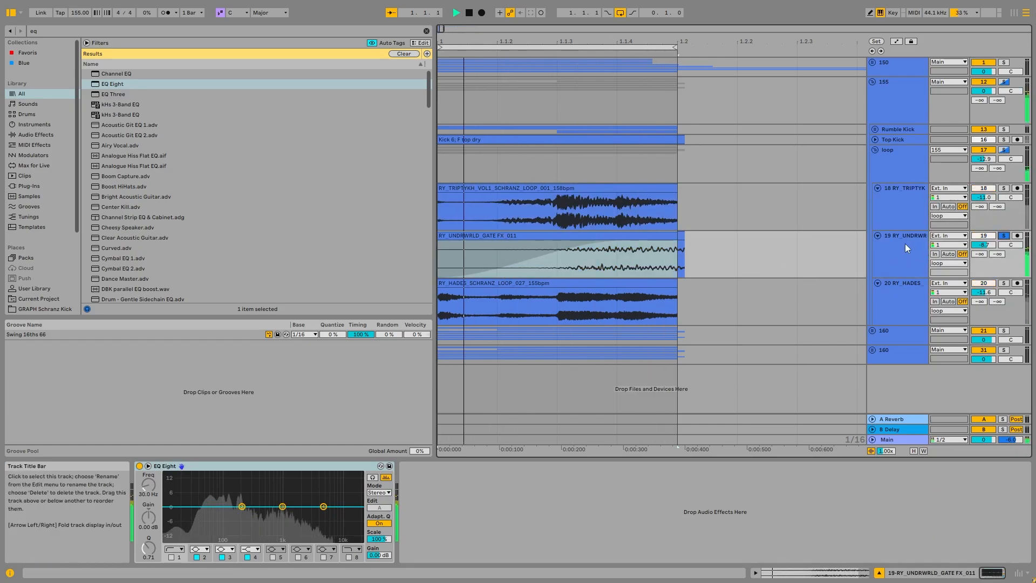
Step: Duplicate the RY_UNDRWRLD_GATE FX_011 track and search the browser for impact
key(ctrl+d)
click(64, 30)
text(i)
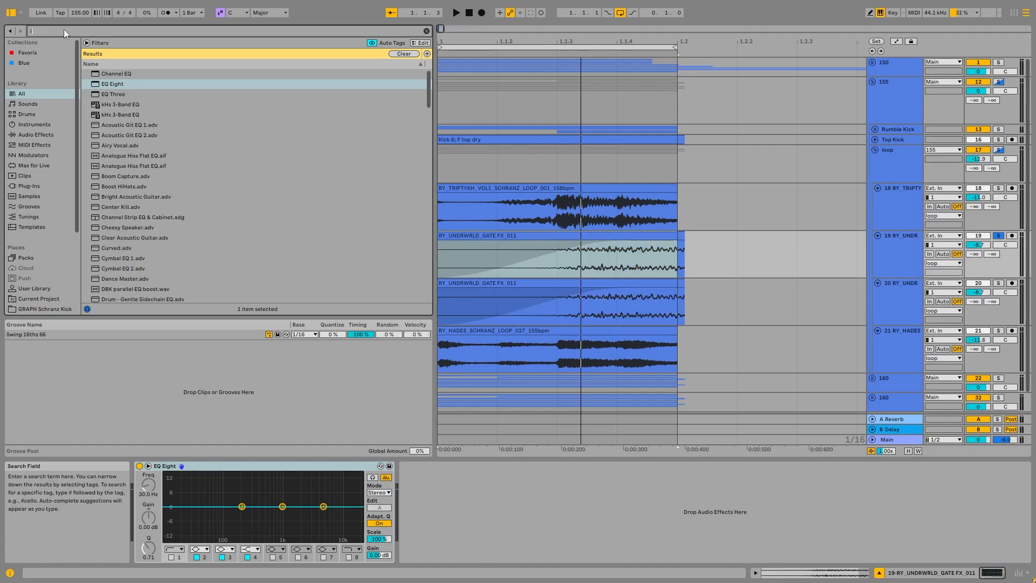
text(mpact)
Step: Try the Cymatics - 50k Impact 4 sample with a long fade-in on the upper Gate FX track, and delete that track
drag(157, 197, 683, 251)
key(space)
drag(561, 260, 567, 268)
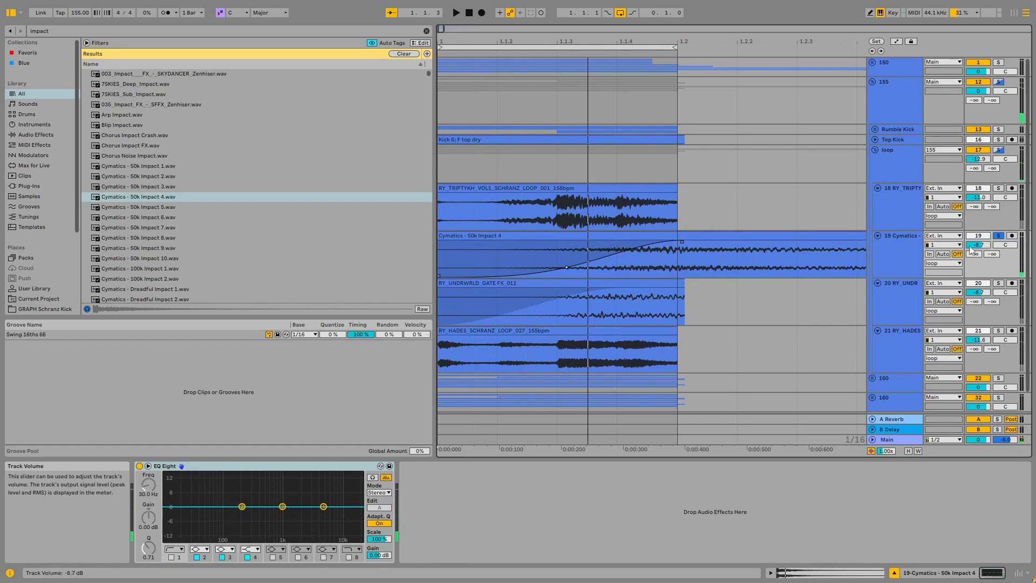
click(911, 258)
key(Delete)
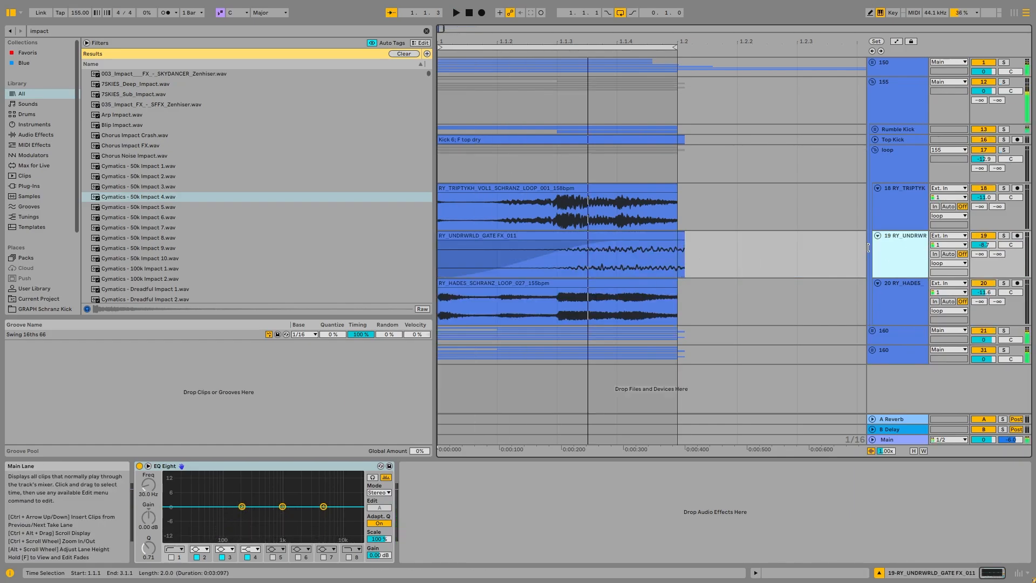
Step: Mark the RY_UNDRWRLD_GATE FX_011 clip's faded-in section from 1.1.2 to its end and start playback
click(651, 233)
click(561, 258)
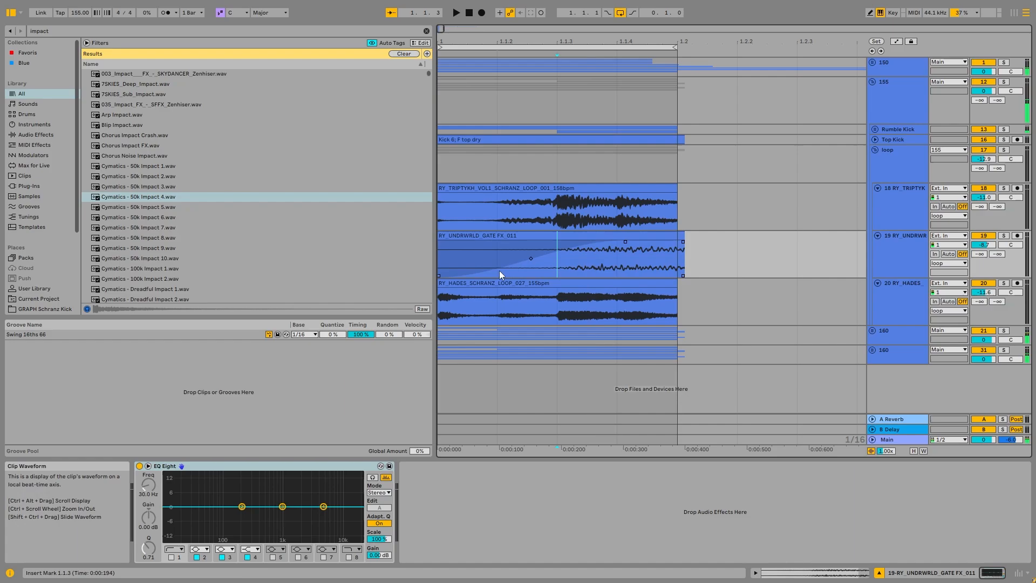
drag(510, 262, 686, 260)
key(space)
Step: Solo the loop group and then the full 155 group during playback, and check the individual loop tracks
click(1004, 150)
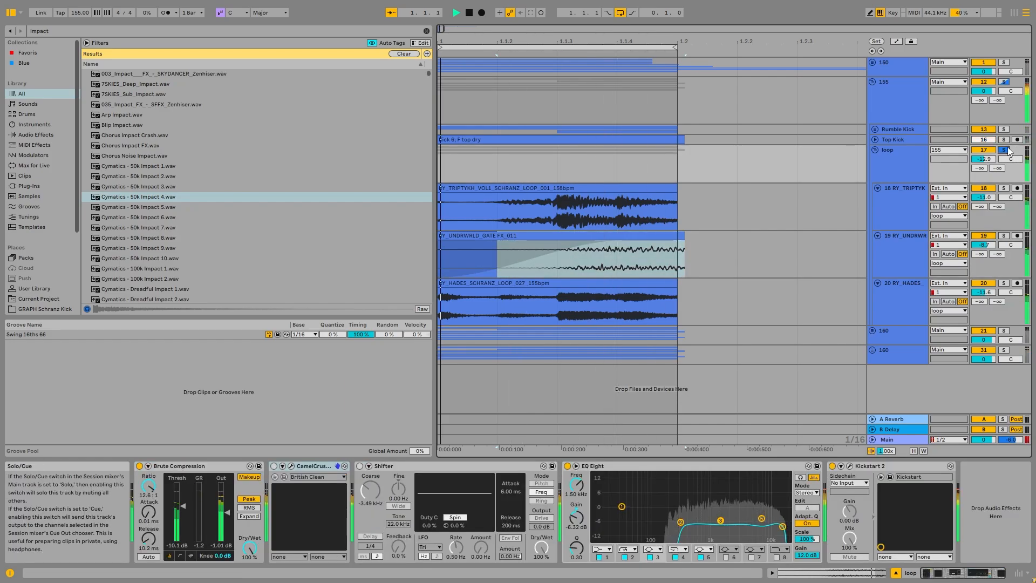
click(1004, 82)
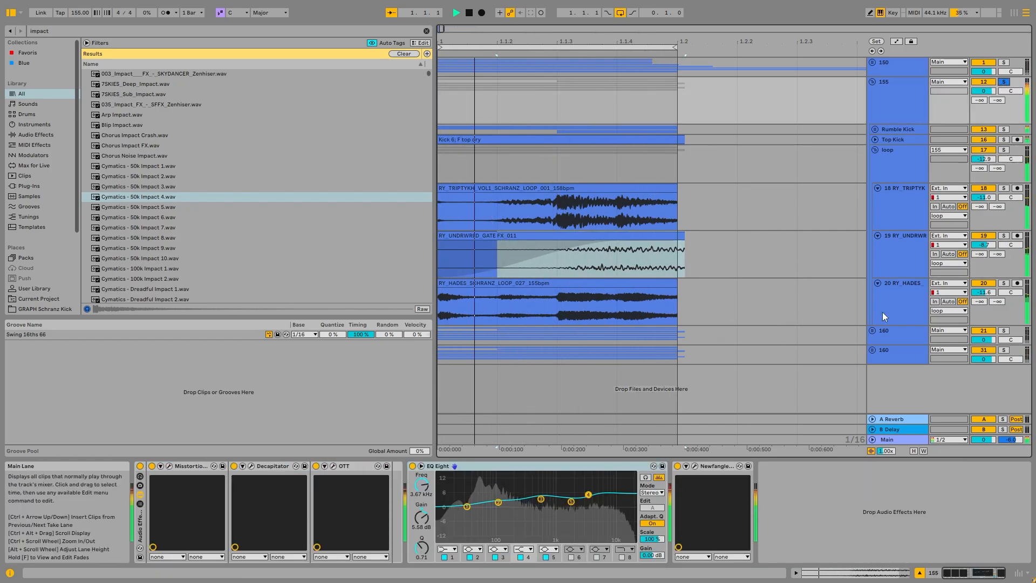
click(898, 268)
click(900, 290)
click(903, 255)
click(903, 214)
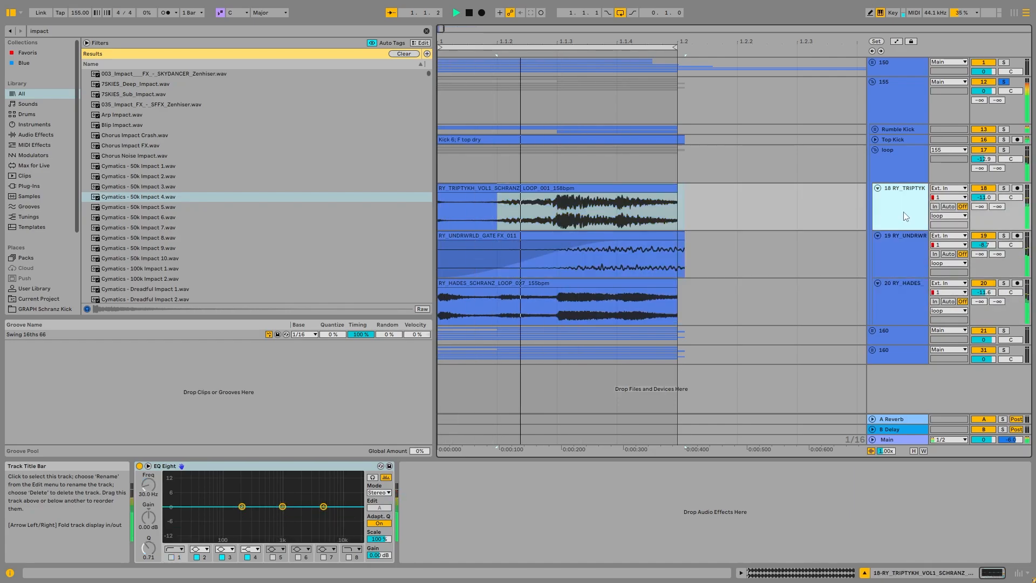
Step: Set the tempo to 160 BPM and solo the unfolded upper 160 group in place of the folded 155 group
click(873, 82)
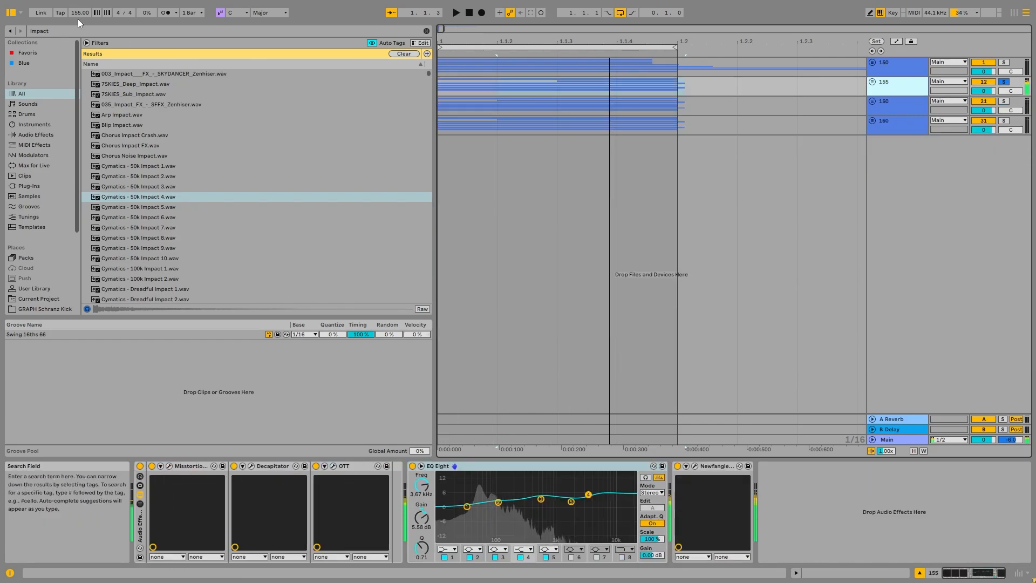
key(space)
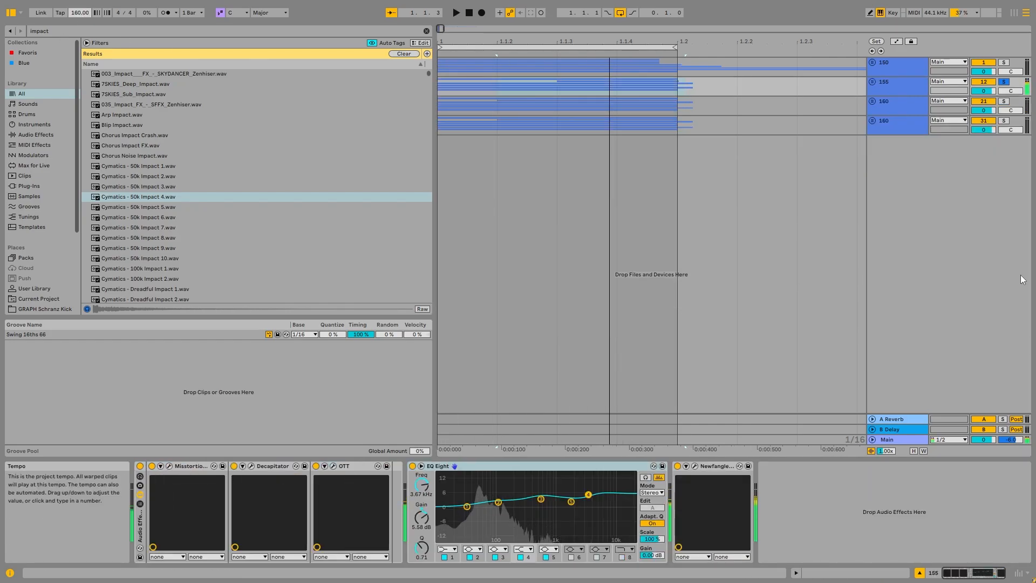
click(873, 101)
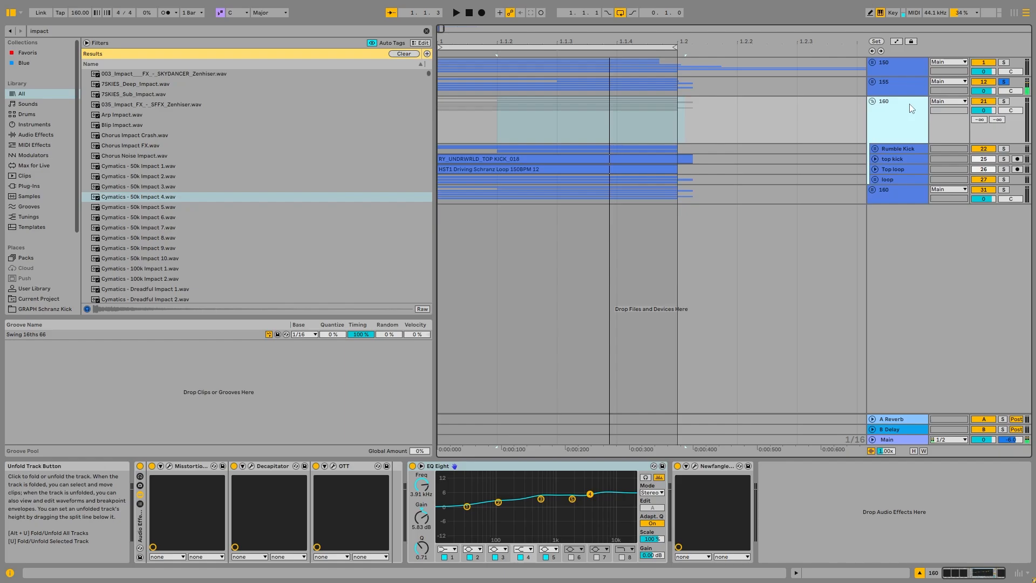
click(1004, 101)
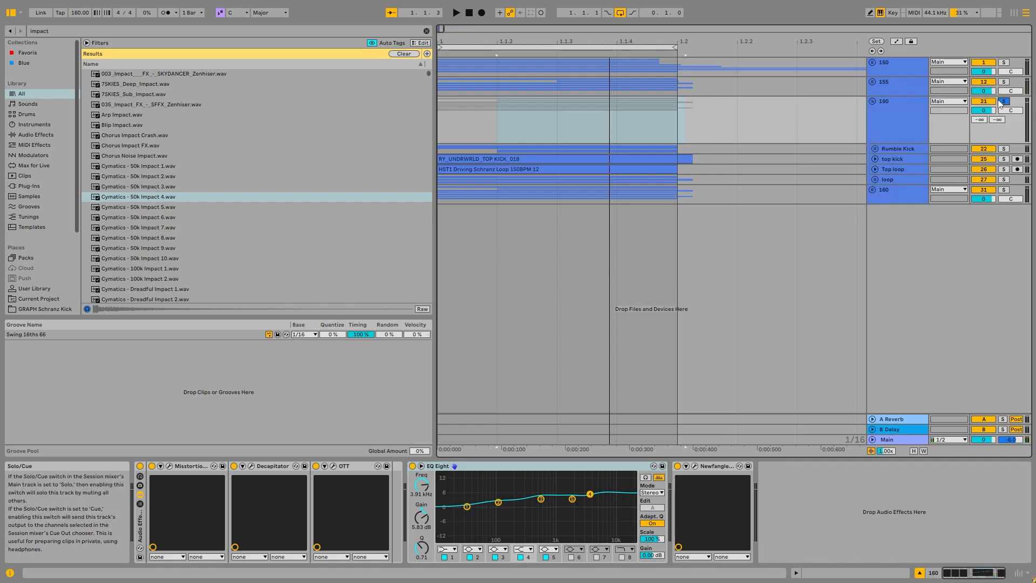
Step: Solo the upper 160 group's loop group, play it and inspect its effect chain
click(1004, 180)
click(876, 178)
key(space)
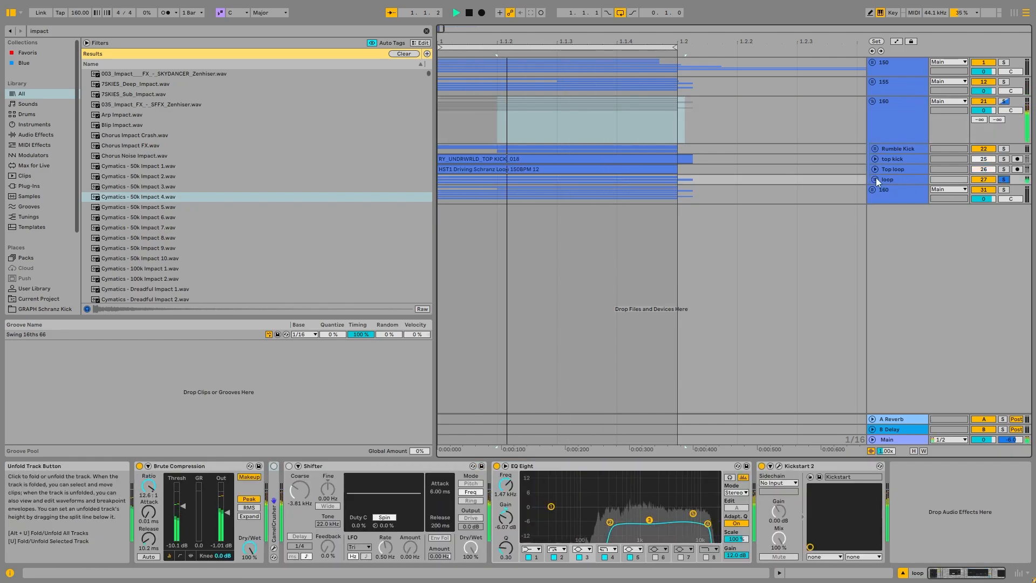
click(909, 183)
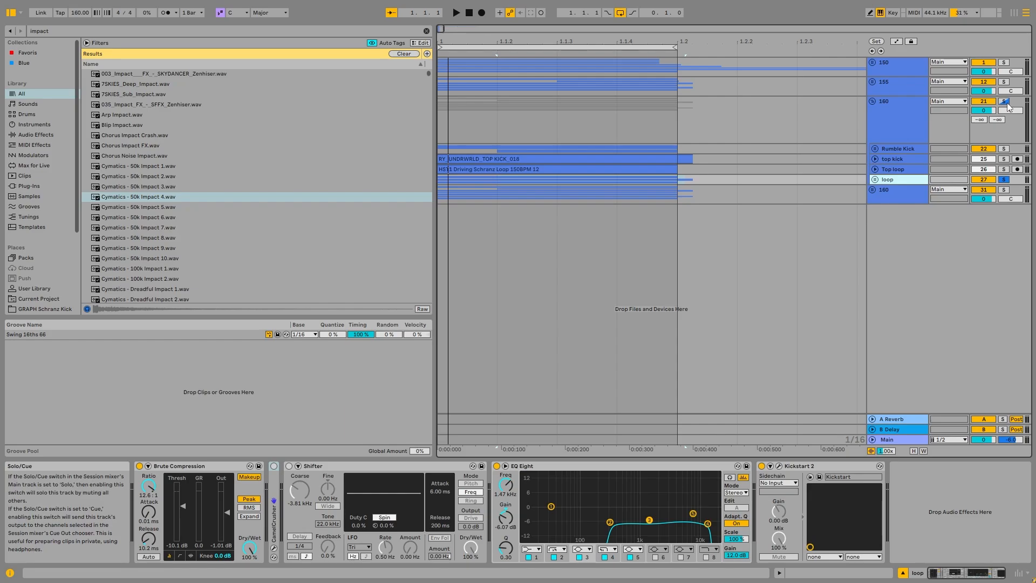
Step: Solo and unfold the Top loop track in the upper 160 group, and play its HST1 Driving Schranz Loop 150BPM 12 clip
click(898, 170)
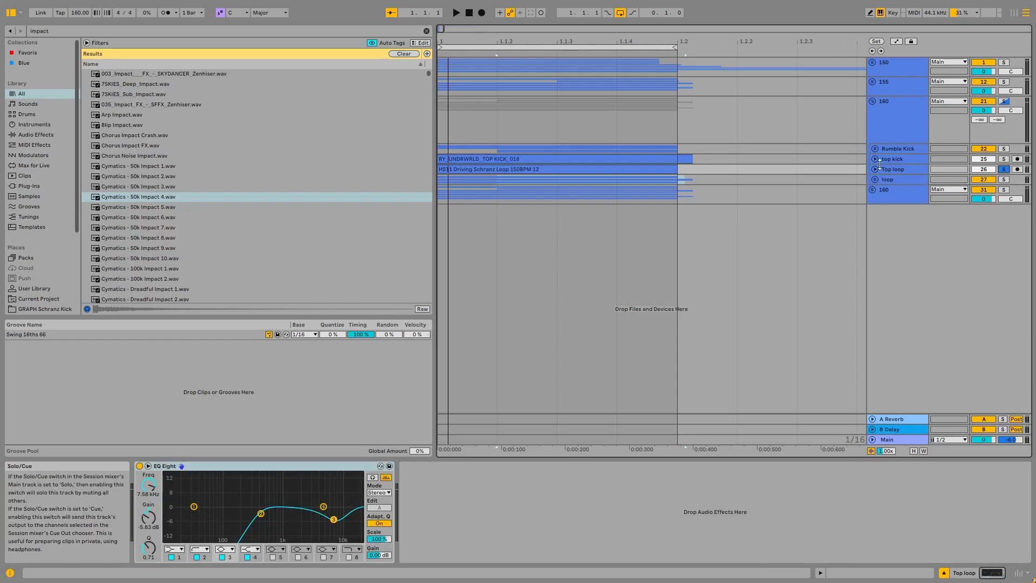
key(Right)
click(542, 169)
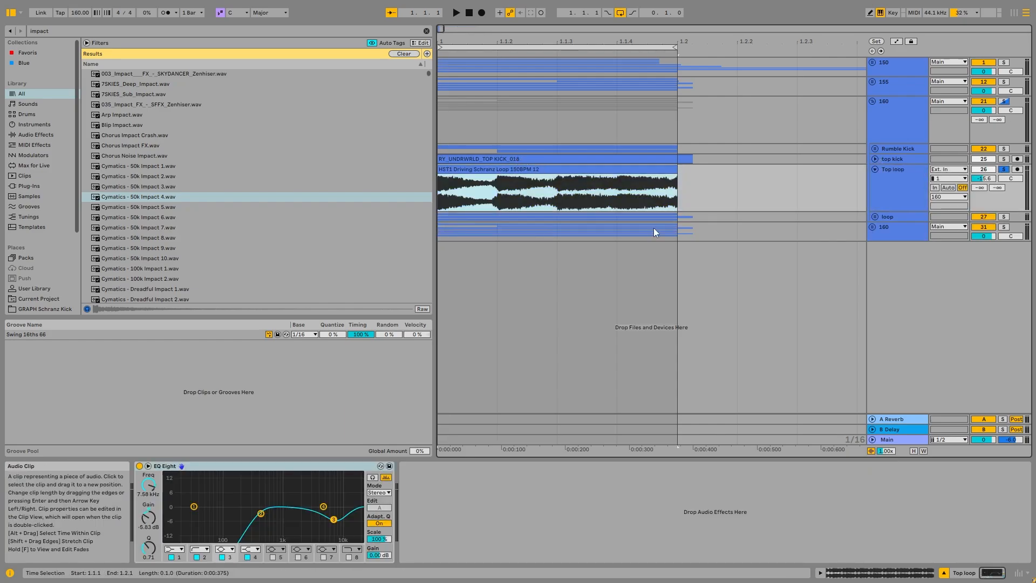
click(896, 183)
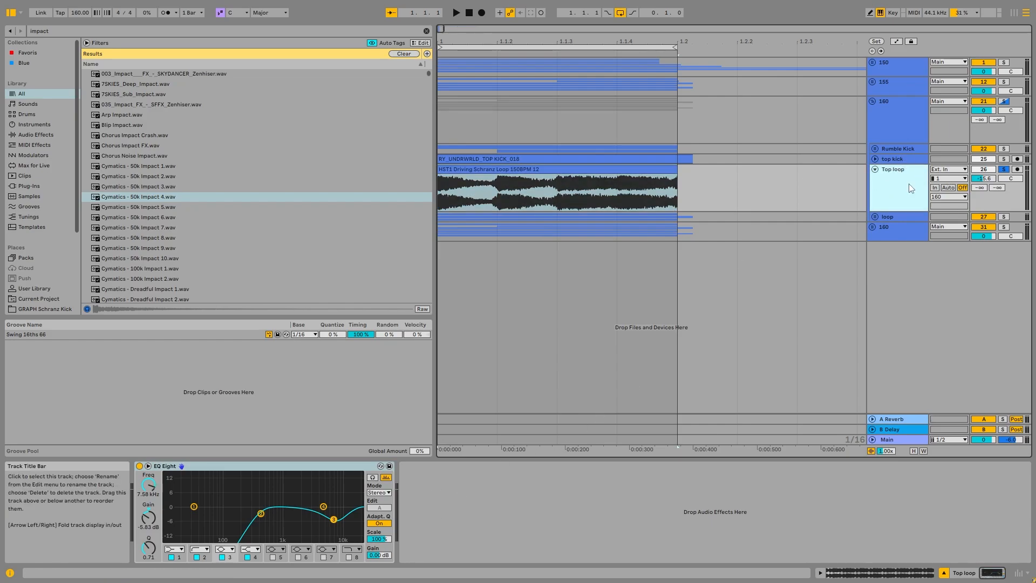
key(space)
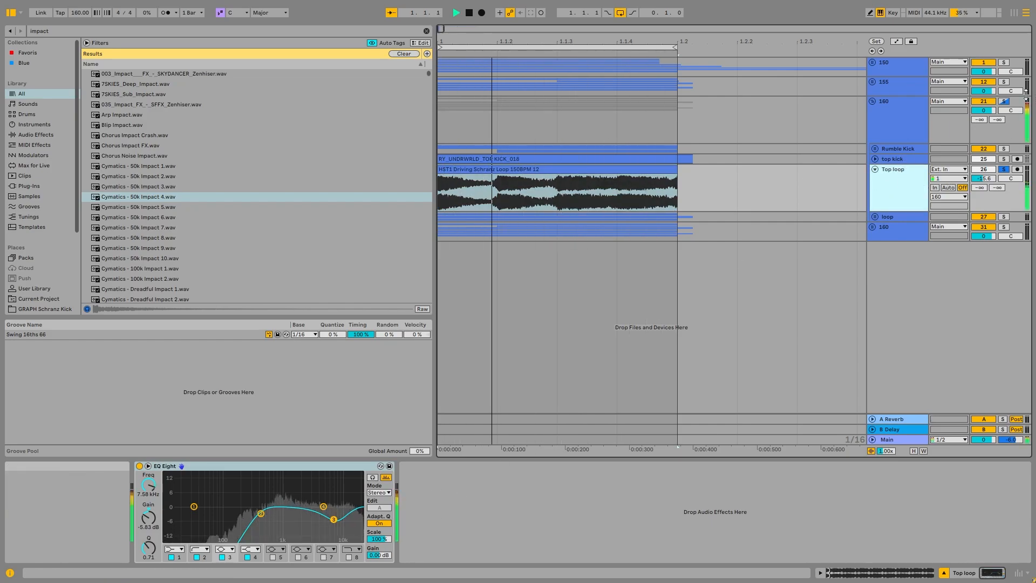
Step: Solo the full upper 160 group and play it while examining the Top loop clip's waveform and the track's EQ Eight
click(1004, 101)
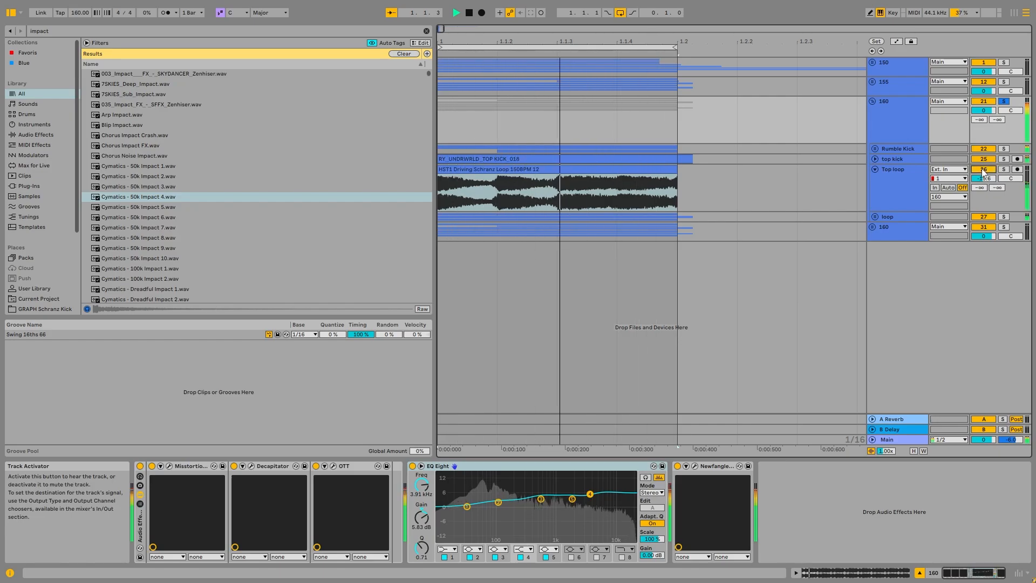
key(space)
click(476, 203)
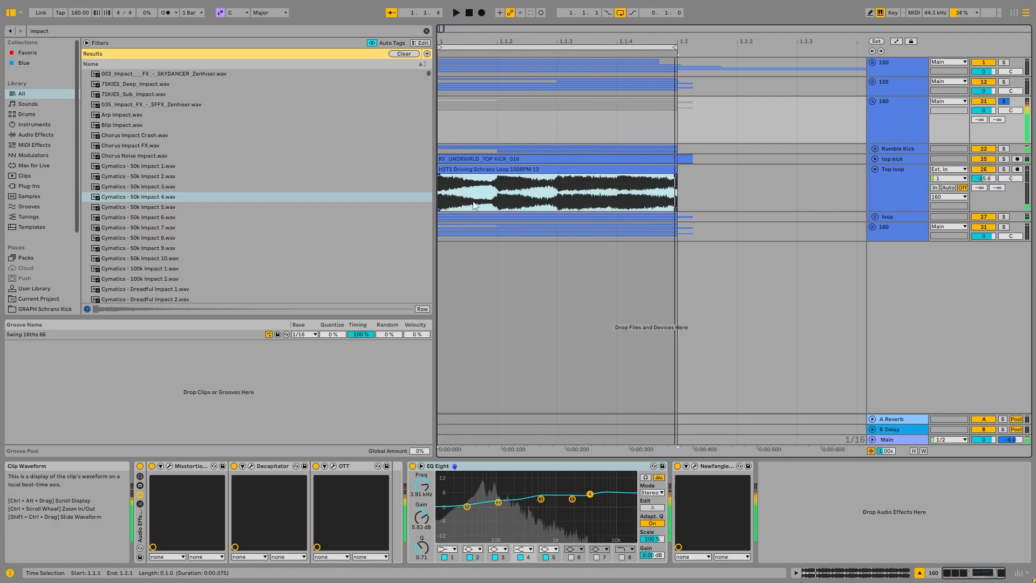
click(474, 205)
click(902, 198)
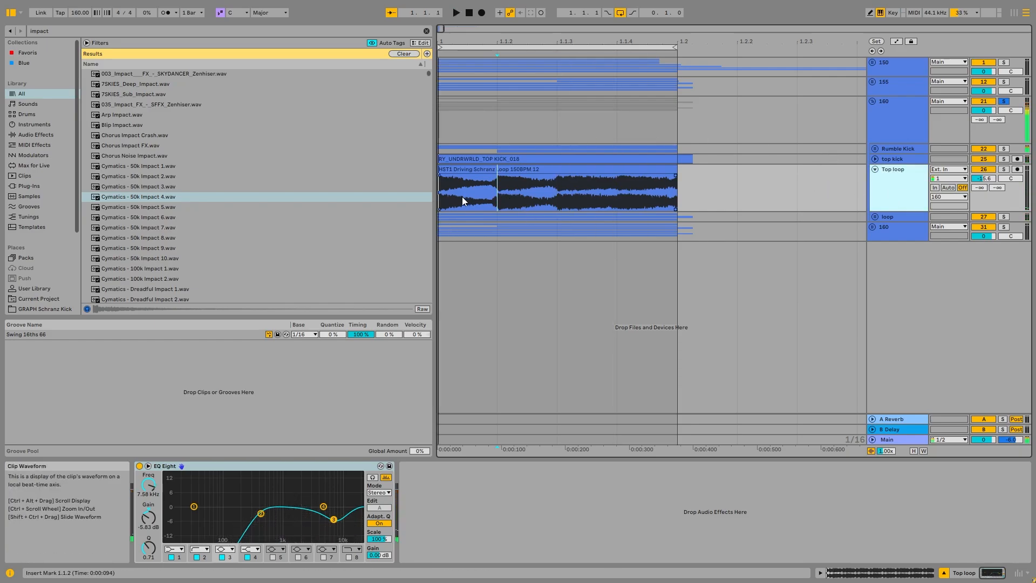
key(space)
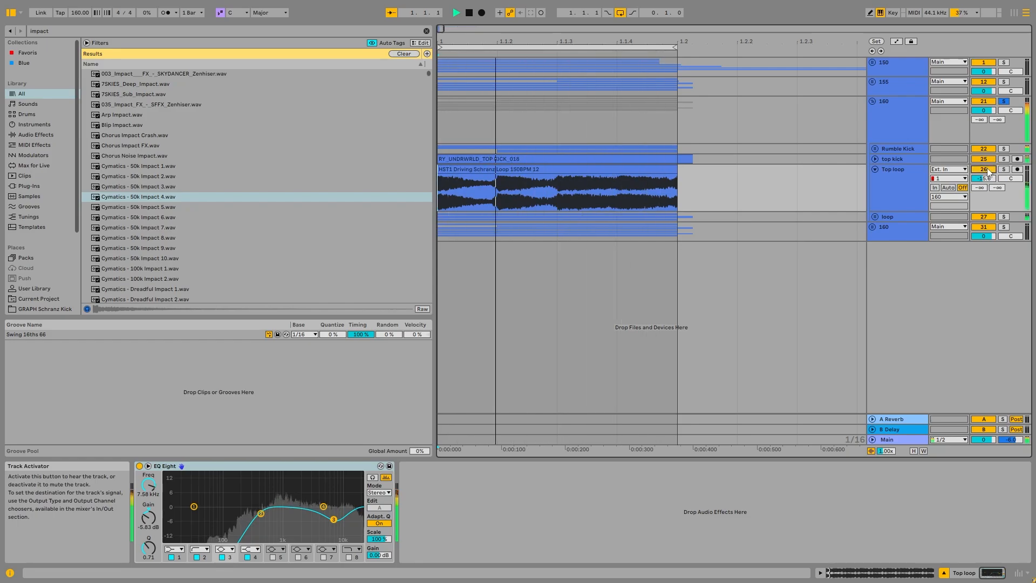
click(879, 205)
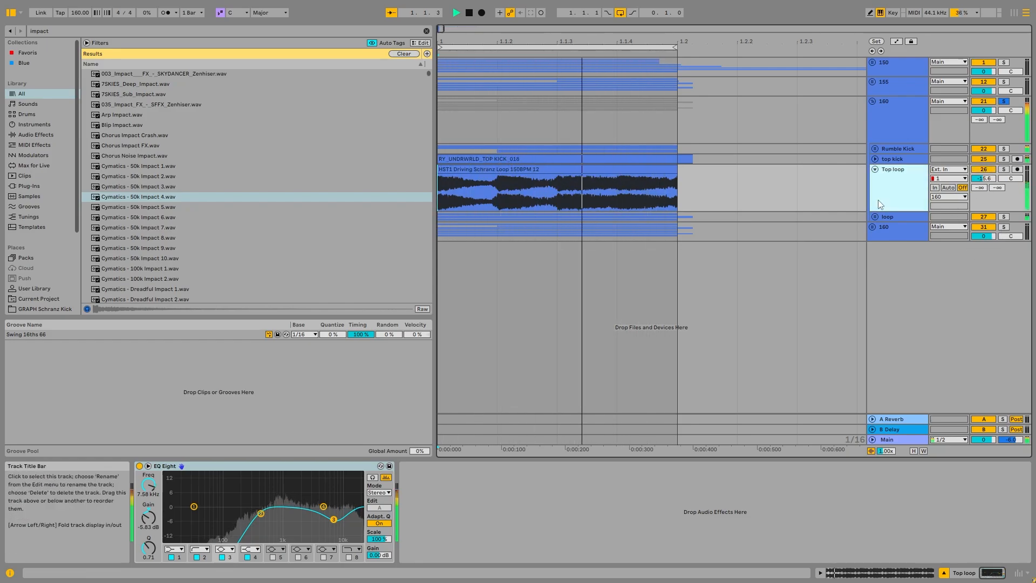
key(space)
Step: Unfold the upper 160 group's Rumble Kick group and examine the devices on its Rumble kick and Kick_102 tracks
click(875, 149)
click(907, 208)
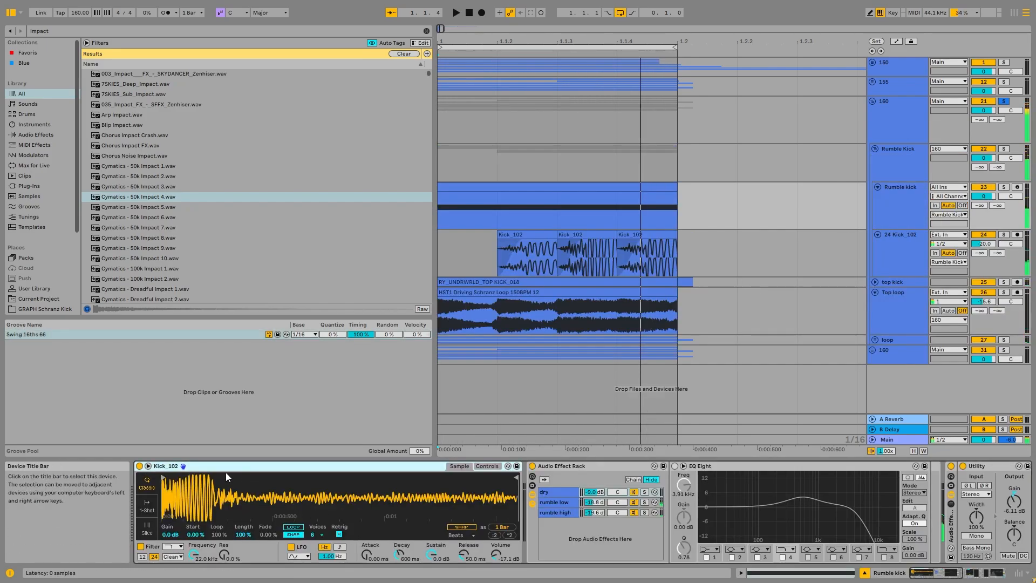
click(898, 240)
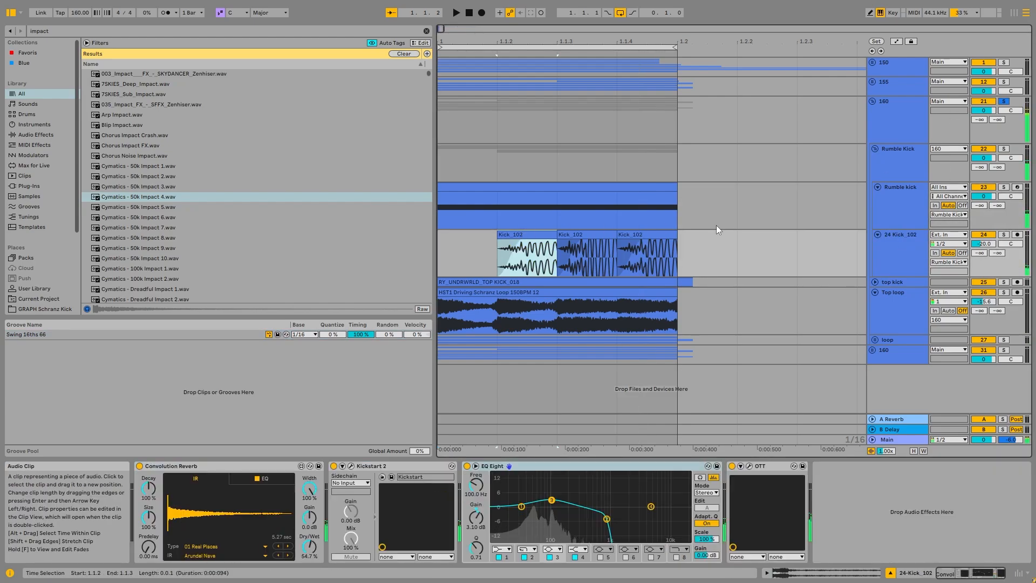
Step: Set the first Kick_102 clip's pitch to -5 and the second's to -11 semitones, and check the third clip's settings
double_click(546, 239)
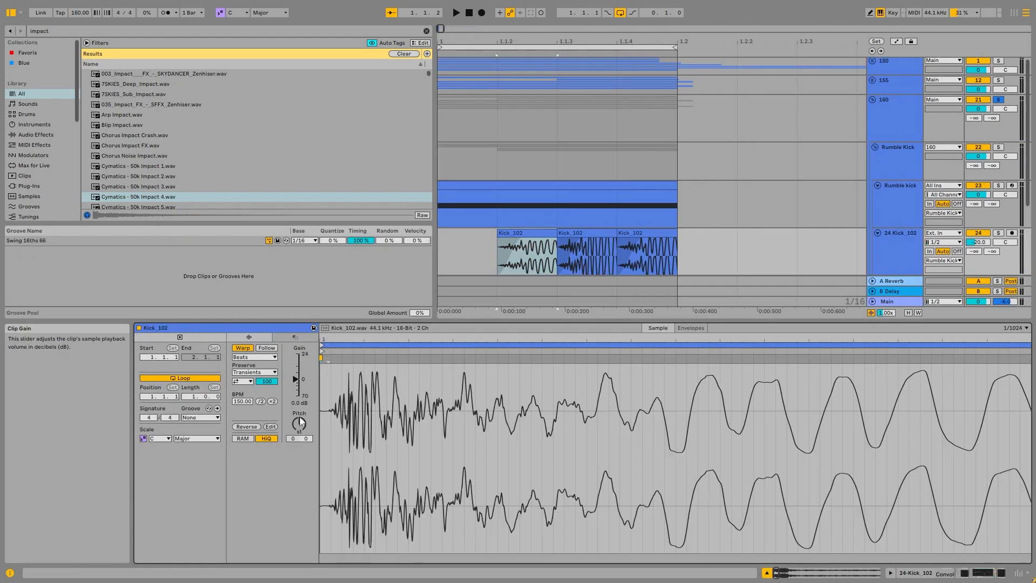
click(587, 230)
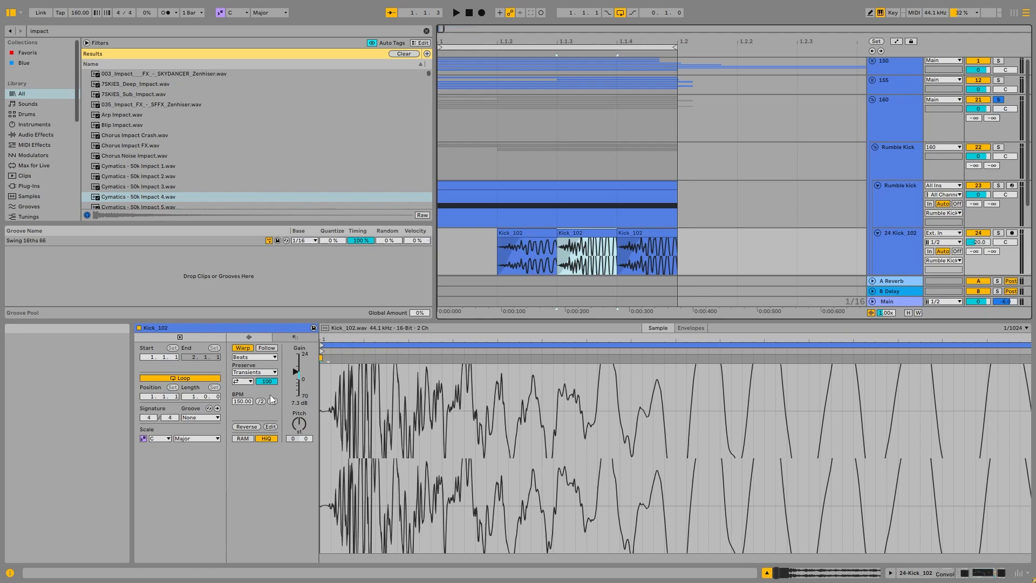
click(517, 235)
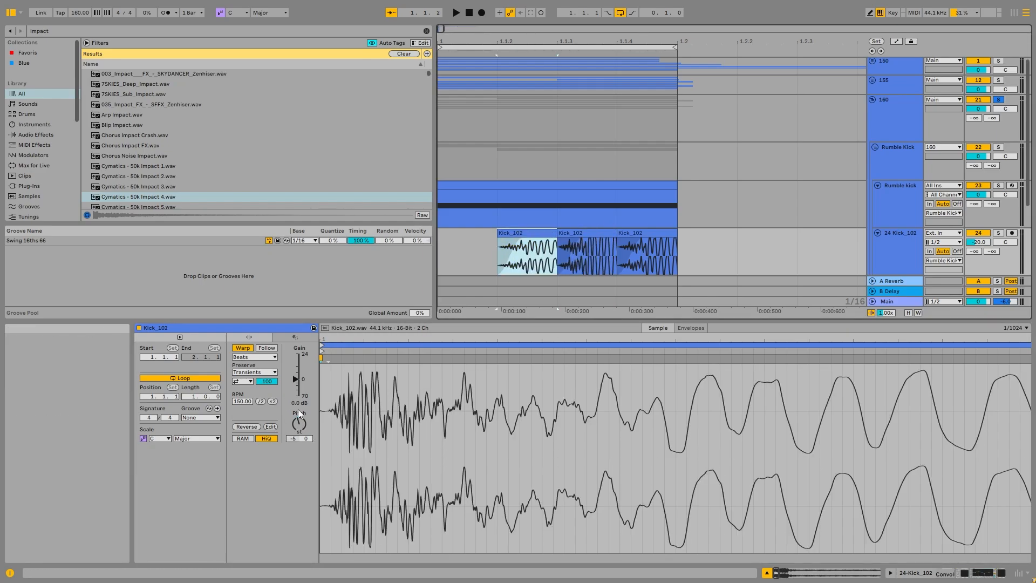
click(587, 237)
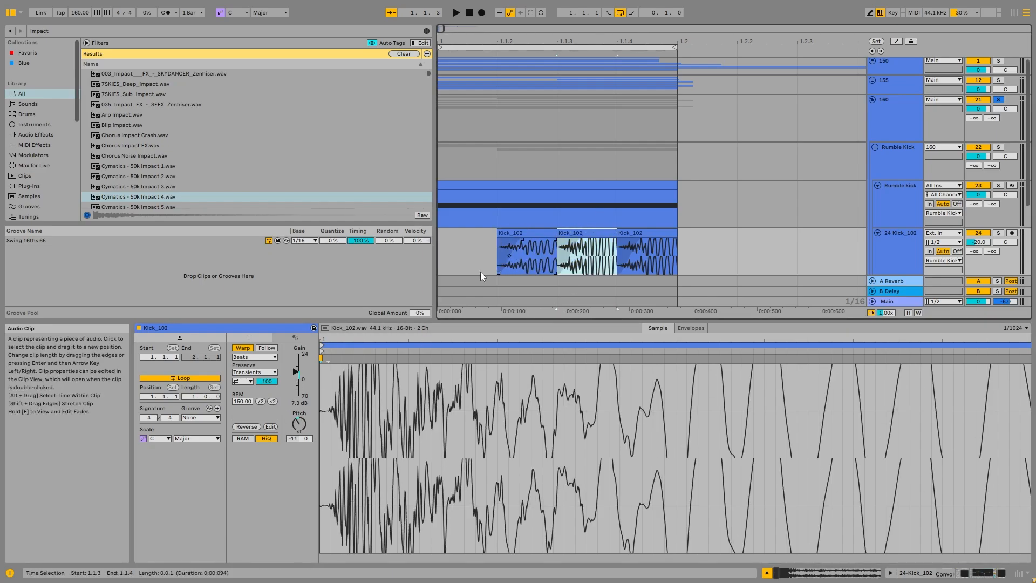
click(650, 232)
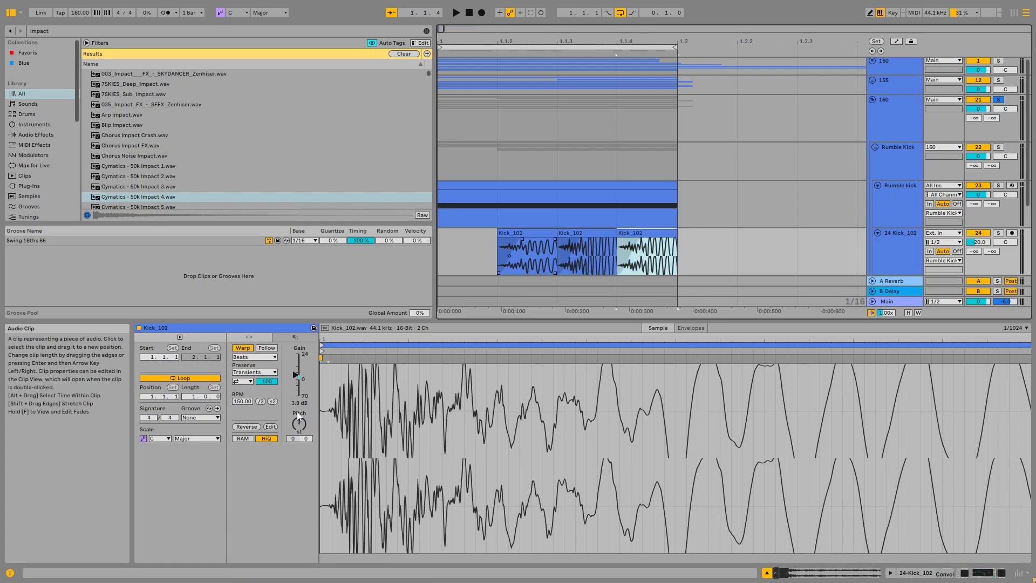
Step: Solo and play the Kick_102 track, and compare it with the full upper 160 group and the soloed Rumble Kick group
click(999, 233)
click(518, 251)
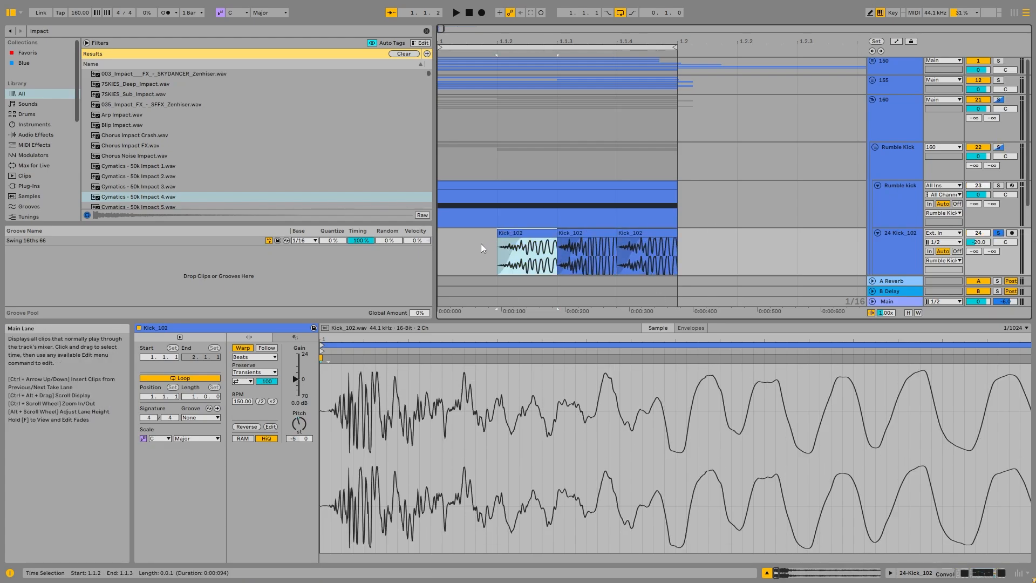
click(449, 242)
key(space)
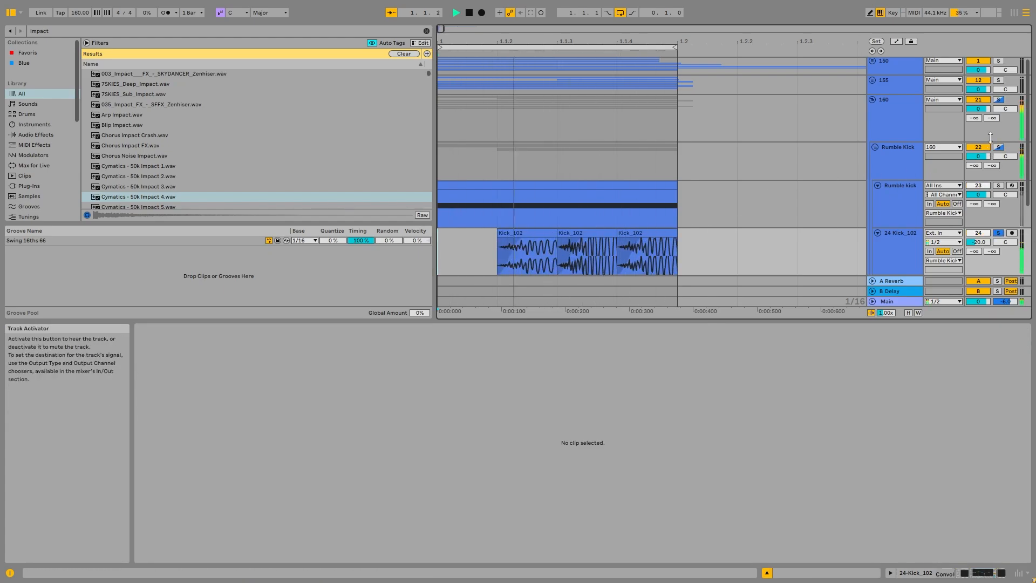
click(993, 101)
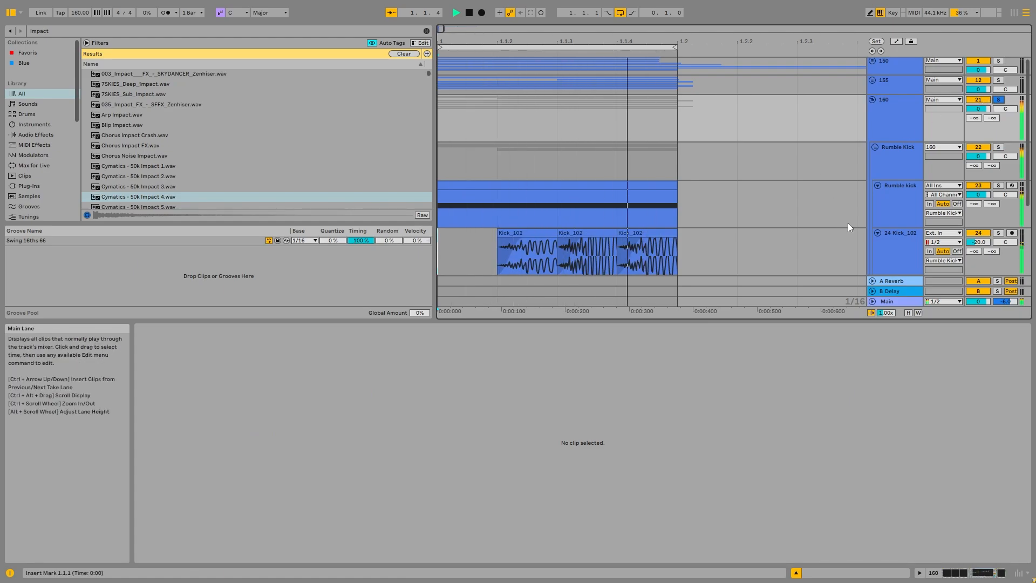
click(1001, 147)
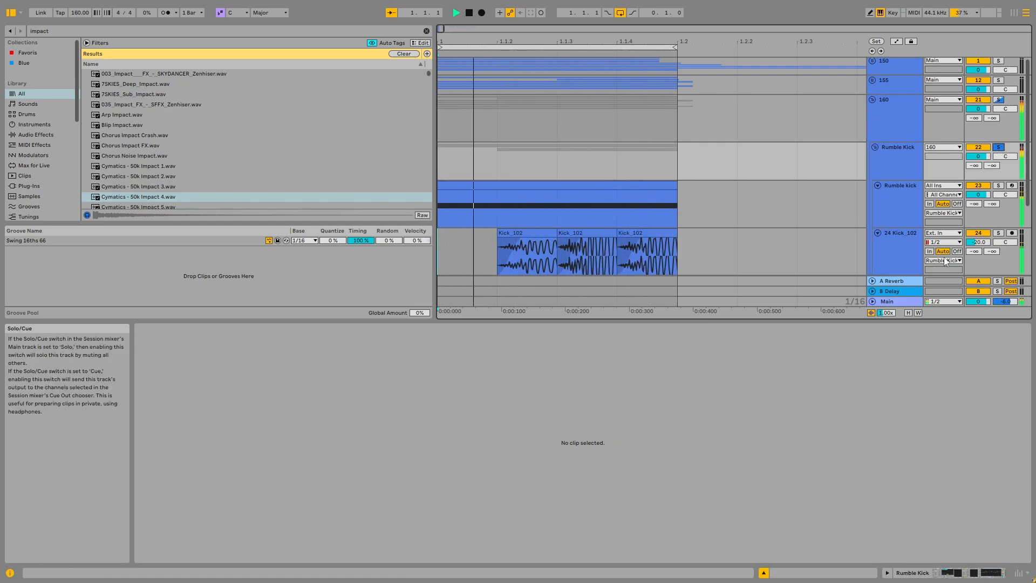
Step: Review the first two Kick_102 clips and their track's effects, fold the Rumble Kick group and unfold the lower 160 group
click(546, 241)
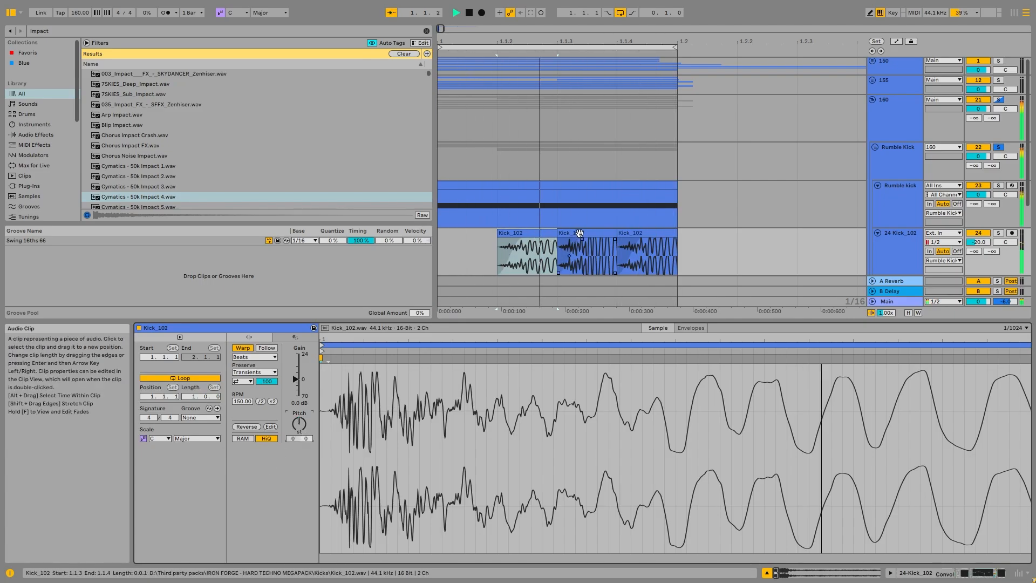
click(579, 235)
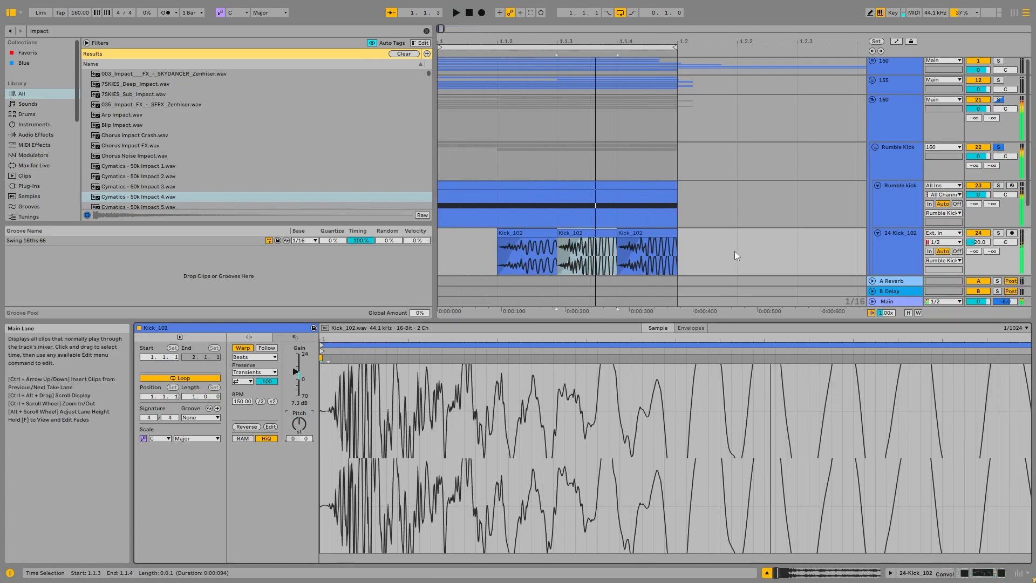
double_click(899, 234)
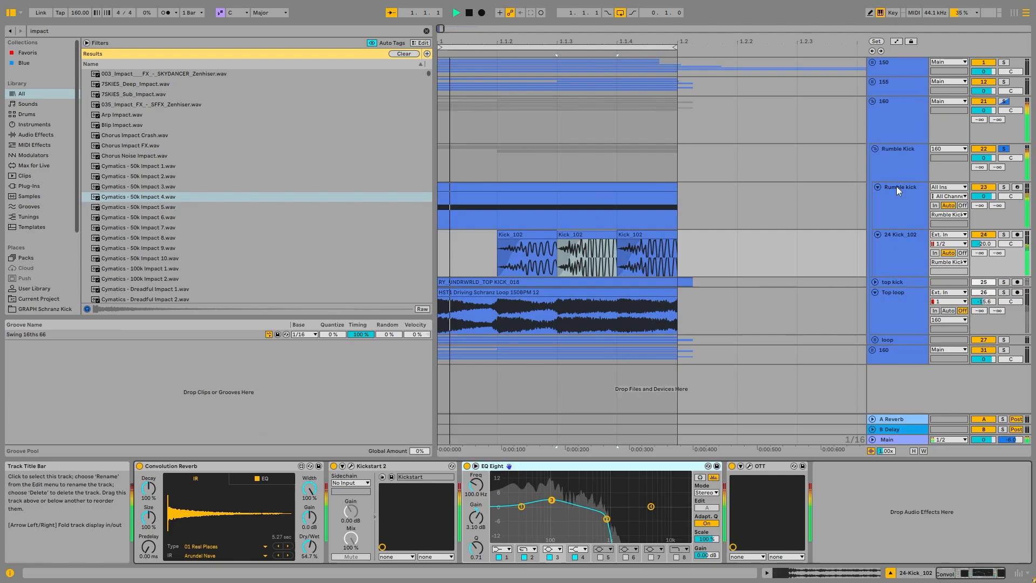
click(892, 196)
click(877, 187)
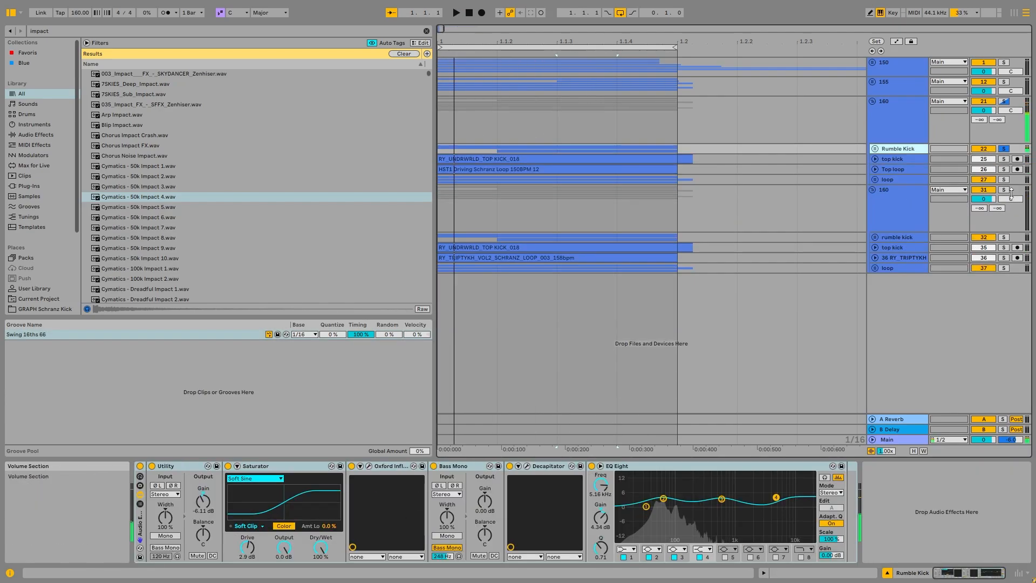
Step: Solo and play the lower 160 group, and unfold its RY_TRIPTYKH schranz loop track and loop group
click(1005, 190)
key(space)
click(452, 234)
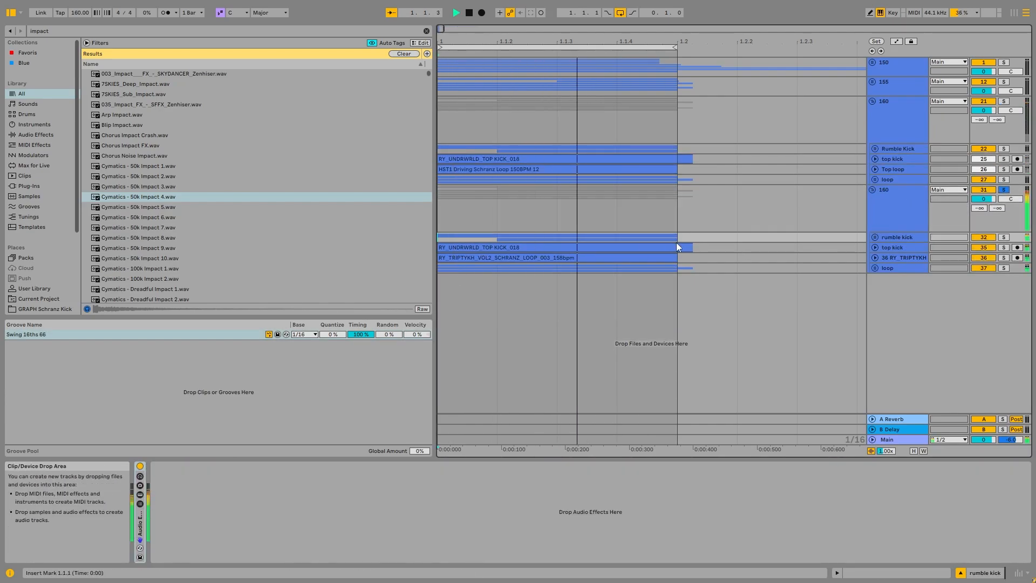
click(874, 257)
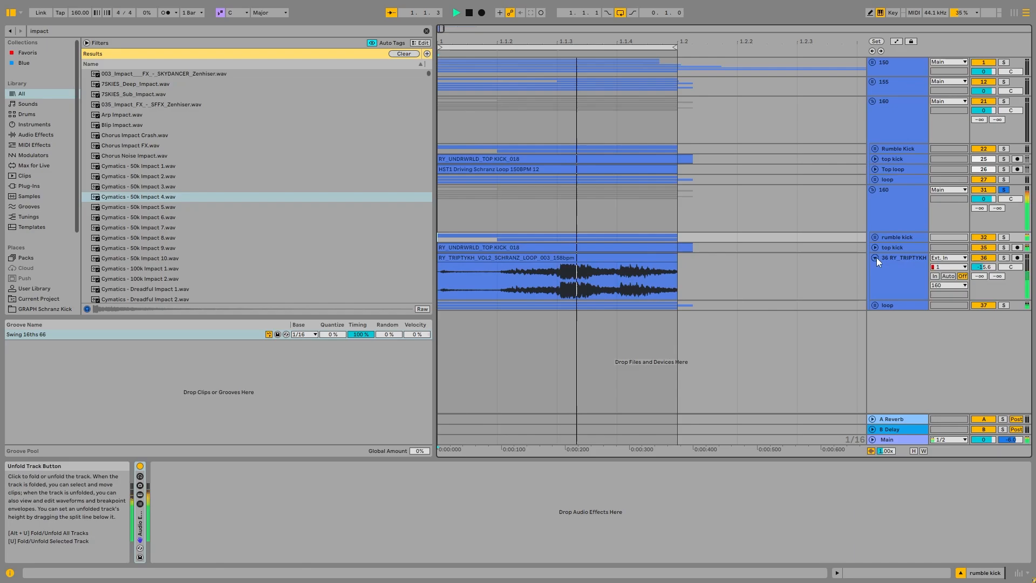
click(876, 305)
click(884, 317)
key(space)
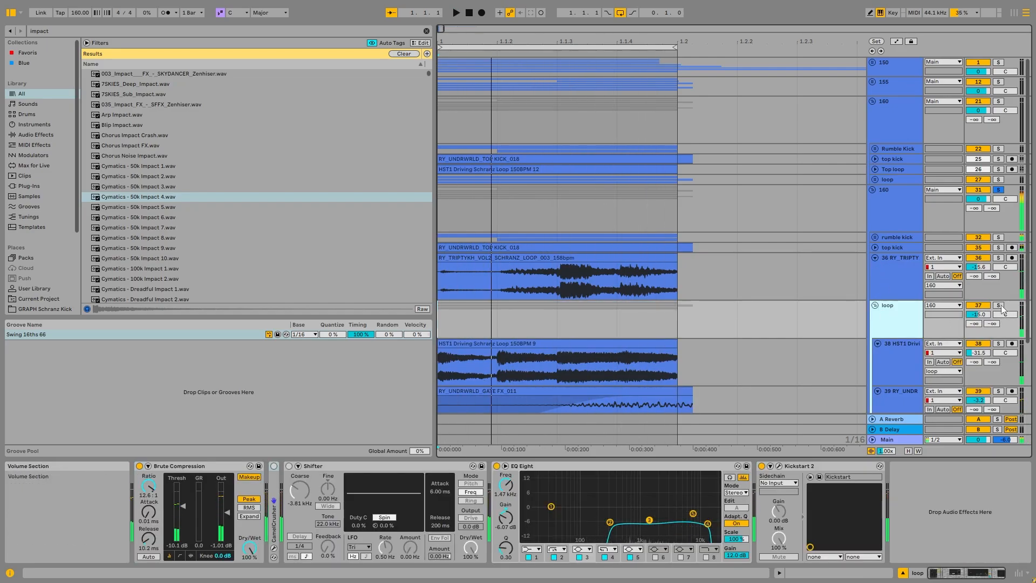
Step: Solo the lower 160 group's loop group, unfold its rumble kick group and inspect the Rumble kick track's devices
click(999, 305)
click(633, 281)
click(877, 239)
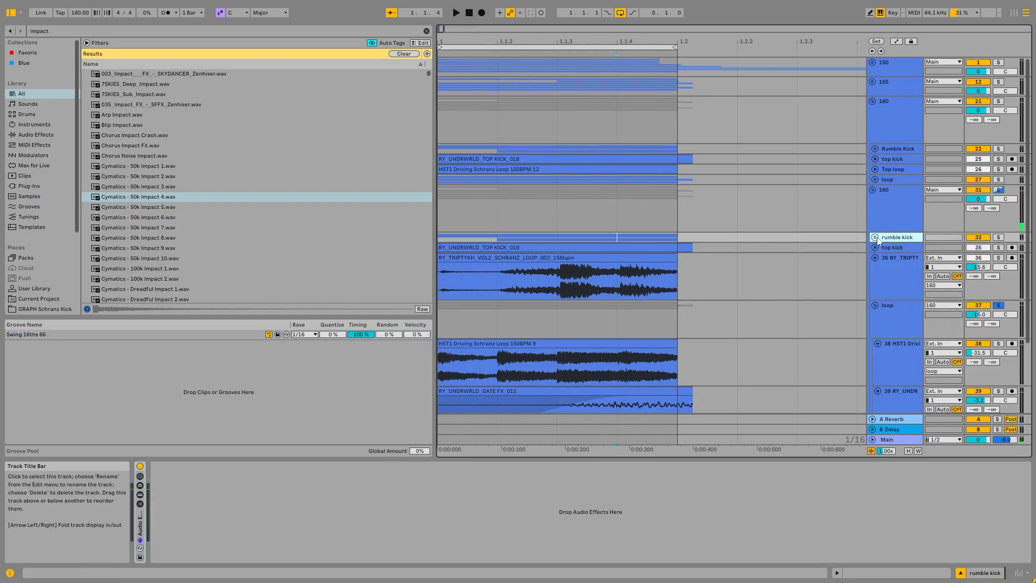
click(876, 238)
click(894, 277)
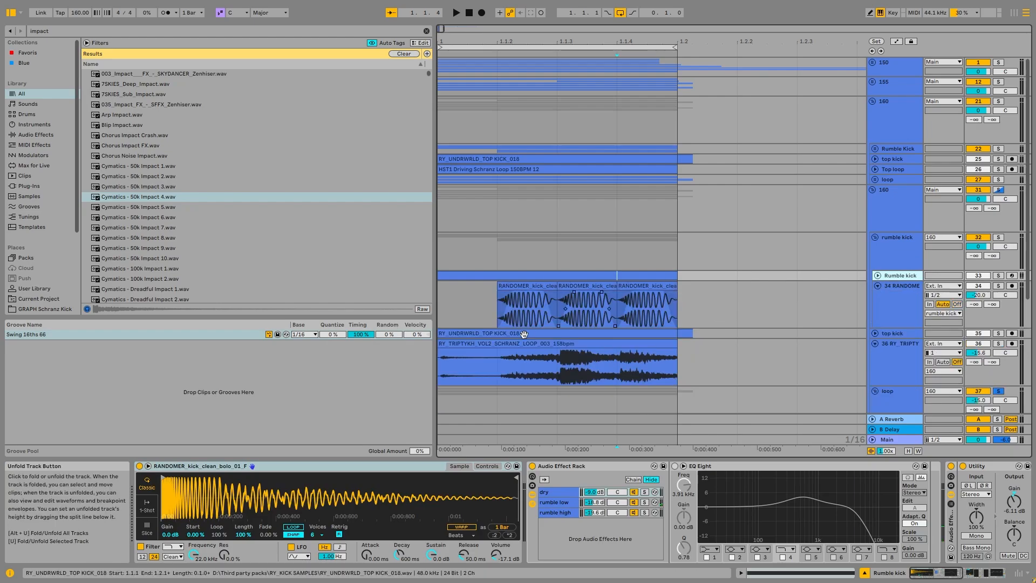
Step: Solo the lower 160 group's rumble kick group during playback and inspect the RANDOMER kick track's effects
key(space)
click(999, 237)
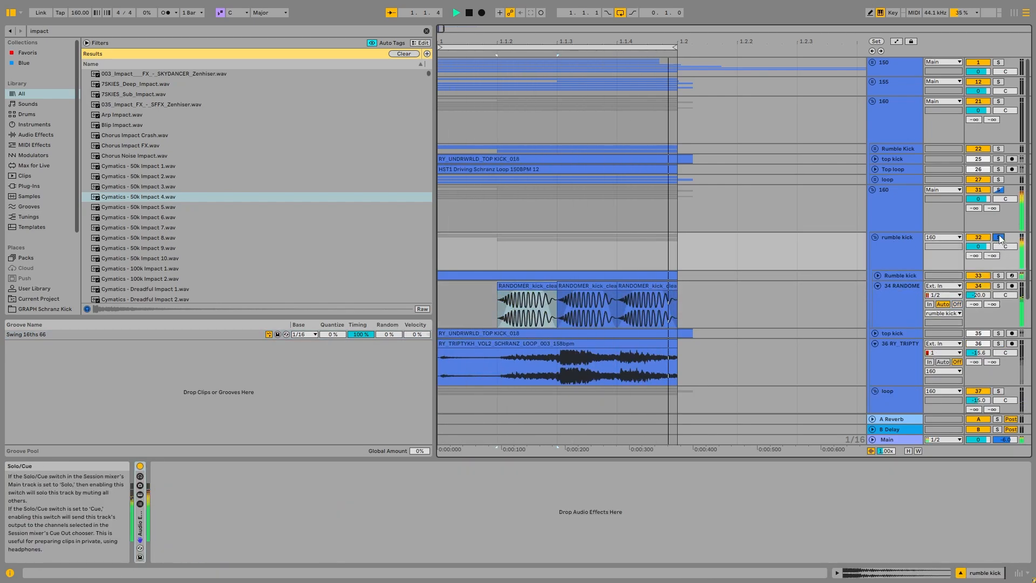
click(884, 287)
key(space)
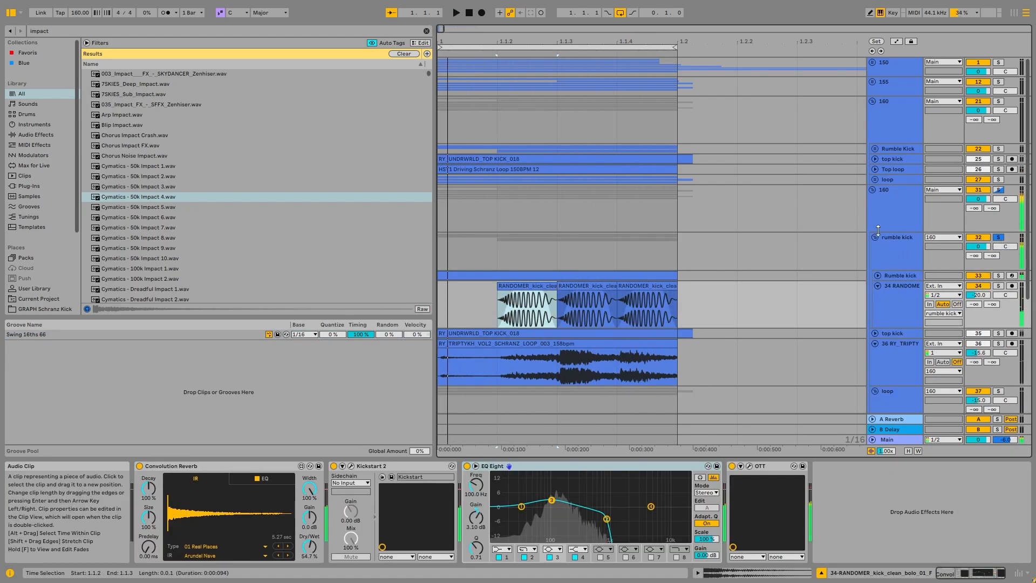
Step: Play the full lower 160 group without the rumble kick solo and inspect the group's complete effect chain
click(878, 227)
key(space)
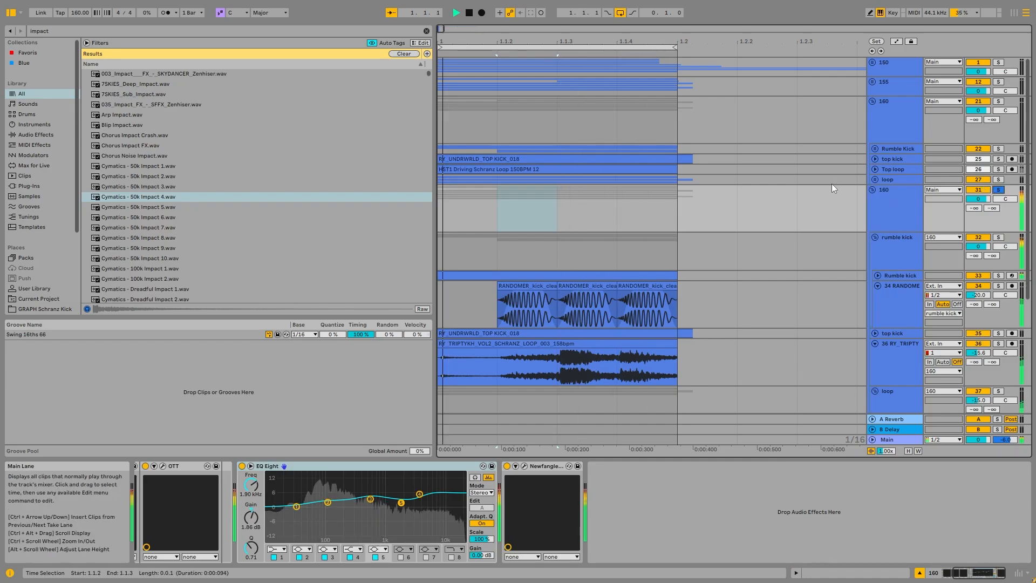
click(893, 209)
drag(980, 573, 799, 557)
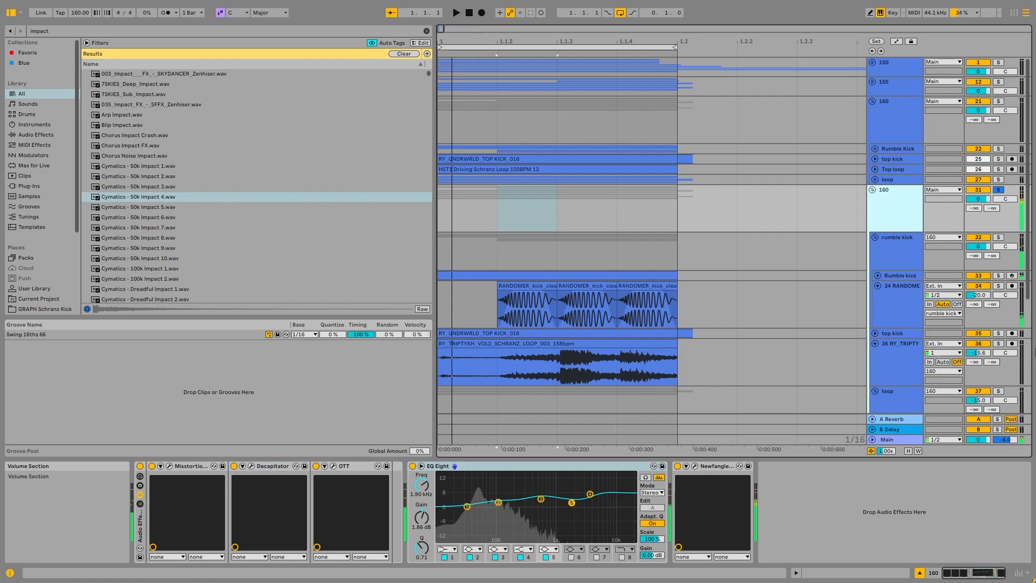
Step: Fold both 160 groups and compare the effect chains of the 155 group and the upper 160 group
click(872, 190)
click(880, 106)
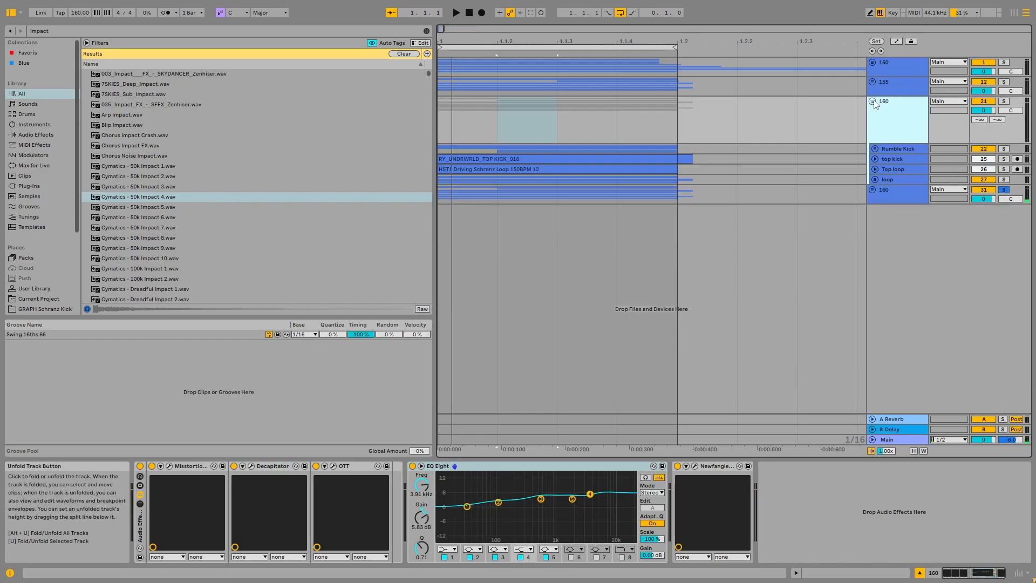
click(872, 102)
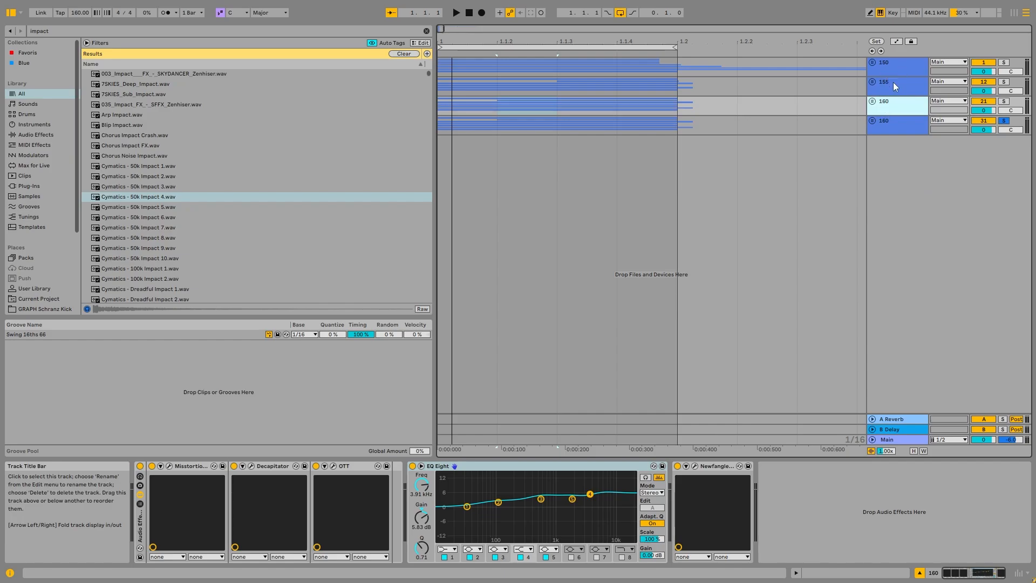
click(895, 83)
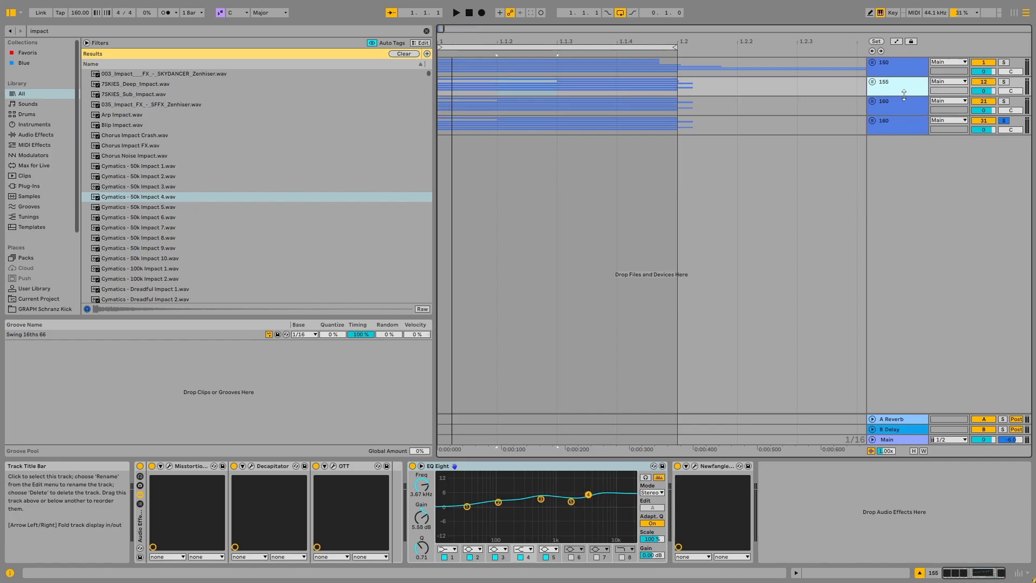
click(907, 102)
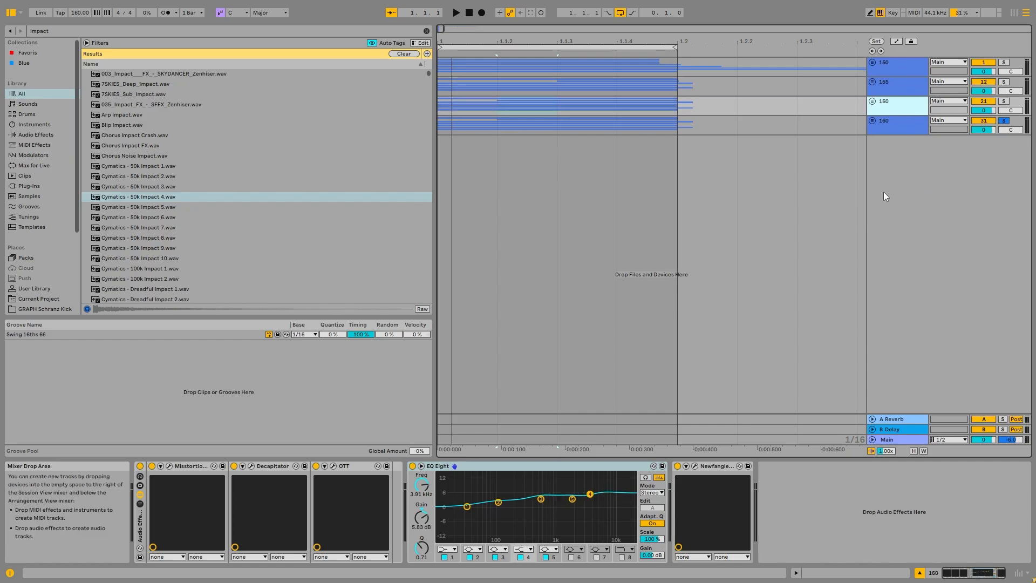